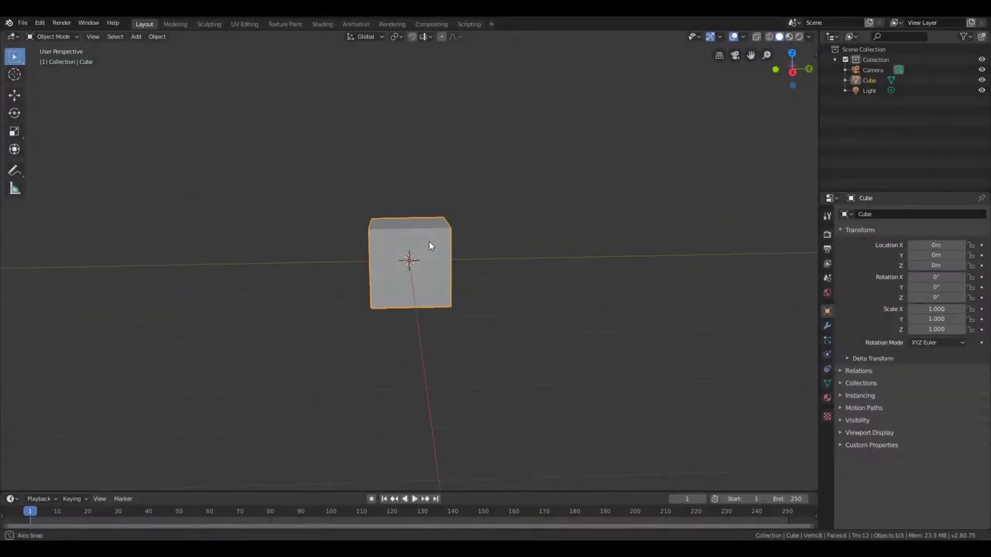
Flatten the cube along Z and shrink its top face to taper the slab
{"action": "key", "text": "s"}
{"action": "key", "text": "z"}
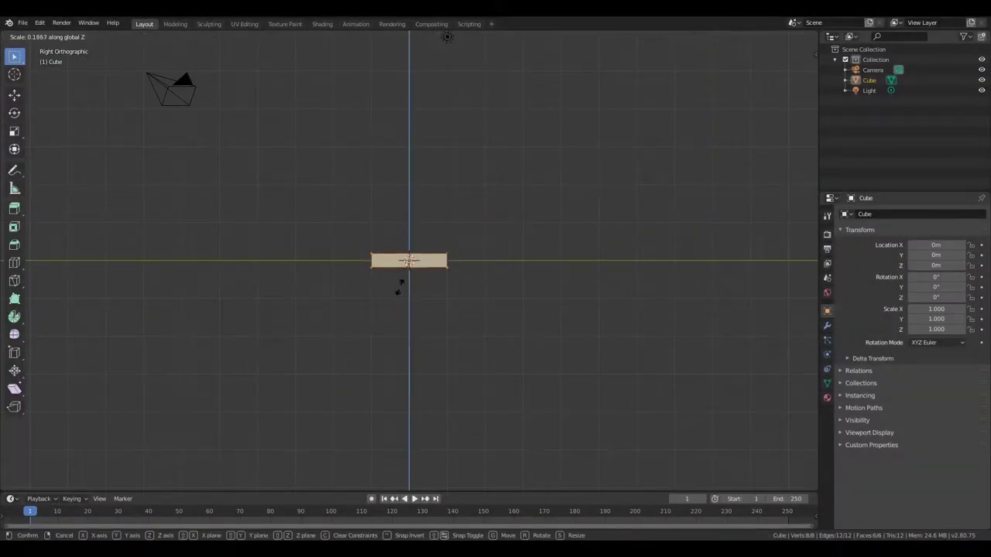
{"action": "left_click", "coordinate": [391, 291]}
{"action": "left_click_drag", "start_coordinate": [343, 227], "coordinate": [468, 260]}
{"action": "key", "text": "s"}
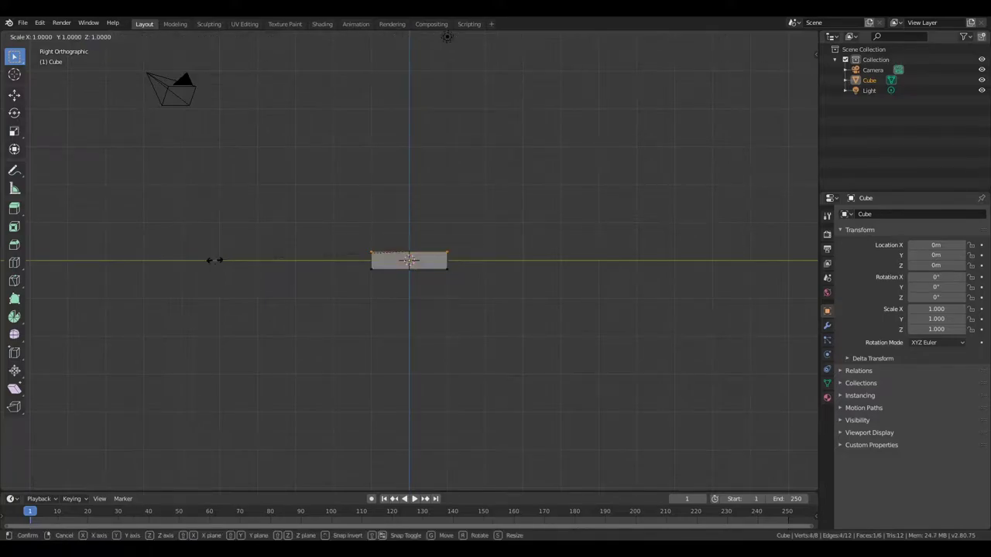
{"action": "left_click", "coordinate": [245, 264]}
Inset the slab's top face and extrude the inset upward
{"action": "middle_click_drag", "start_coordinate": [336, 219], "coordinate": [338, 252]}
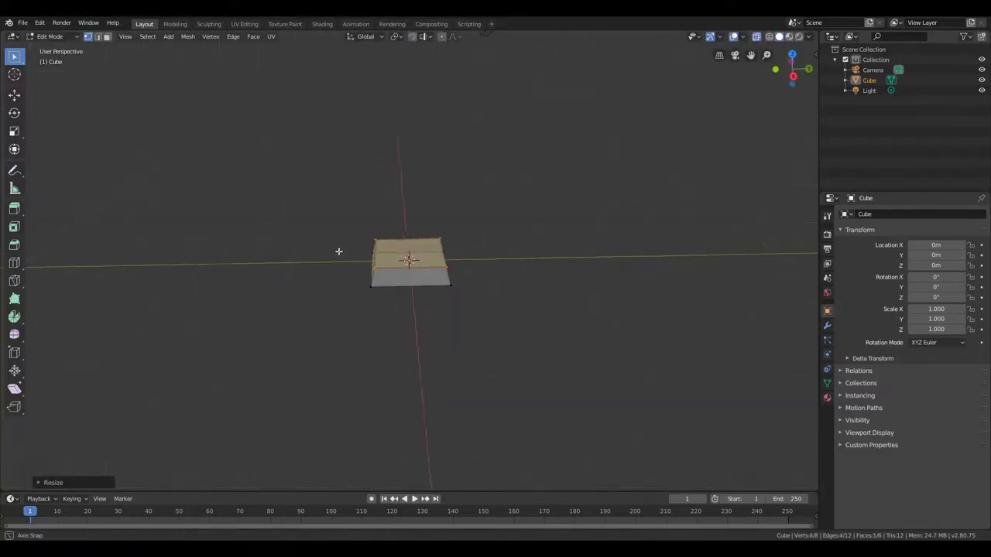
{"action": "key", "text": "i"}
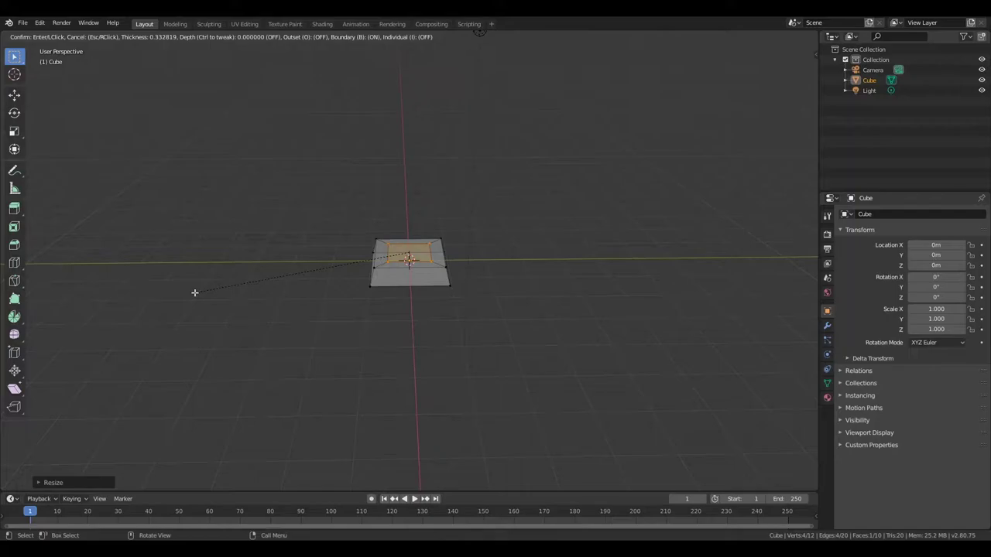
{"action": "left_click", "coordinate": [192, 300]}
{"action": "key", "text": "e"}
{"action": "key", "text": "KP_3"}
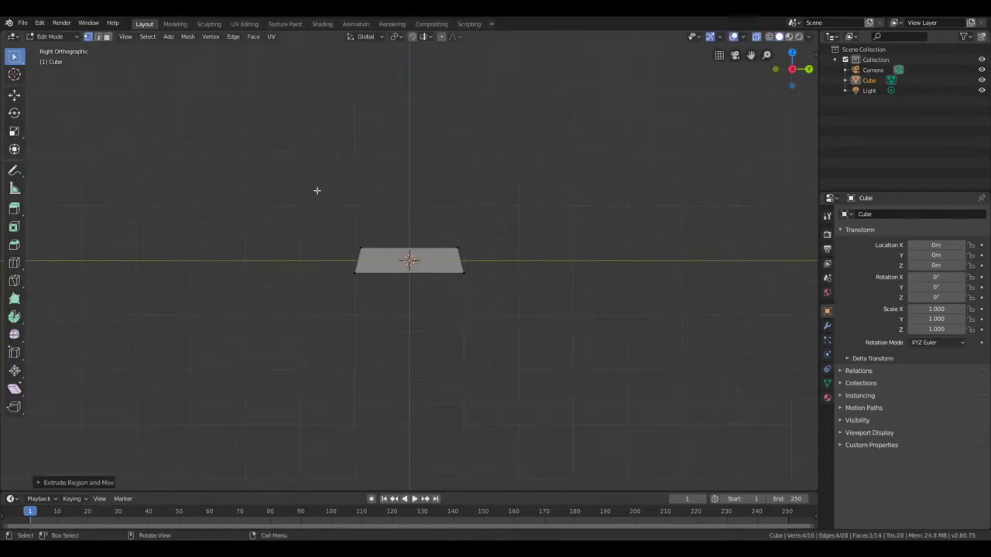
{"action": "left_click", "coordinate": [307, 162]}
Bevel the top edges of the slab and return to Object Mode
{"action": "key", "text": "ctrl+b"}
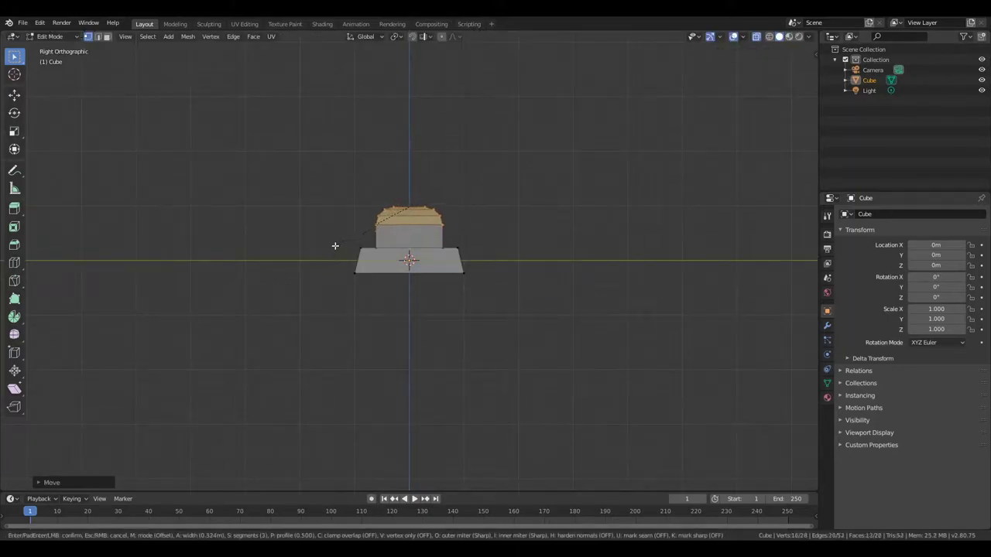
{"action": "left_click", "coordinate": [333, 261]}
{"action": "mouse_move", "coordinate": [334, 260]}
{"action": "middle_mouse_down"}
{"action": "mouse_move", "coordinate": [332, 307]}
{"action": "mouse_move", "coordinate": [315, 193]}
{"action": "mouse_move", "coordinate": [325, 225]}
{"action": "mouse_move", "coordinate": [300, 230]}
{"action": "middle_mouse_up"}
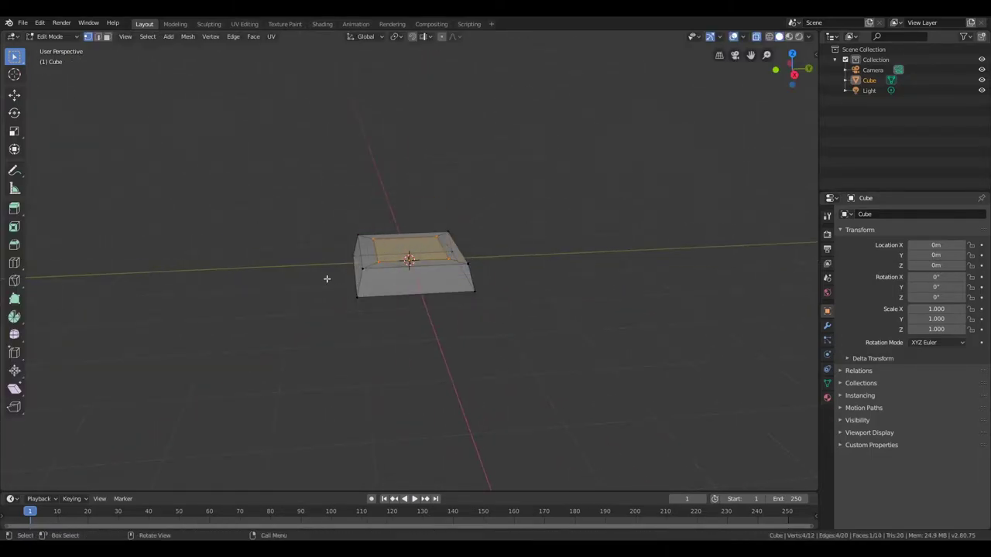
{"action": "mouse_move", "coordinate": [327, 279]}
{"action": "middle_mouse_down"}
{"action": "mouse_move", "coordinate": [343, 265]}
{"action": "mouse_move", "coordinate": [397, 312]}
{"action": "middle_mouse_up"}
{"action": "key", "text": "Tab"}
{"action": "mouse_move", "coordinate": [256, 276]}
{"action": "middle_mouse_down"}
{"action": "mouse_move", "coordinate": [294, 271]}
{"action": "mouse_move", "coordinate": [284, 233]}
{"action": "middle_mouse_up"}
Add a UV sphere and set its radius to 0.83m
{"action": "key", "text": "shift+a"}
{"action": "key", "text": "Escape"}
{"action": "key", "text": "shift+a"}
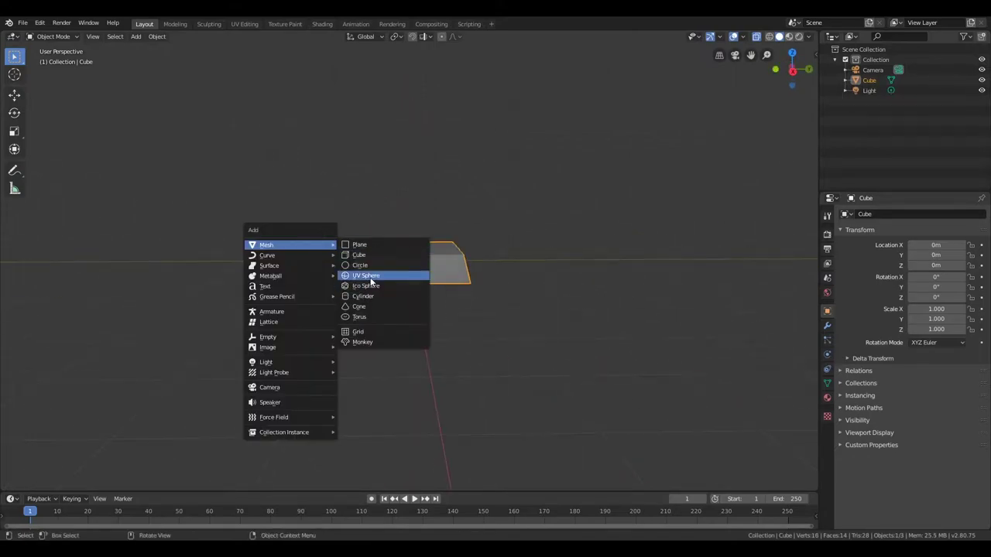
{"action": "left_click", "coordinate": [370, 280]}
{"action": "middle_click_drag", "start_coordinate": [373, 283], "coordinate": [280, 232]}
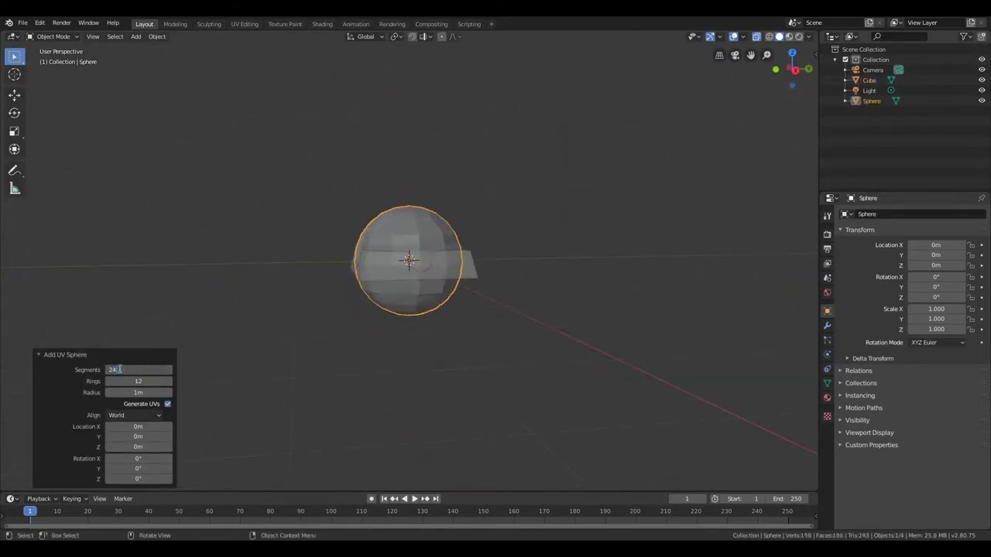
{"action": "left_click_drag", "start_coordinate": [138, 393], "coordinate": [116, 392]}
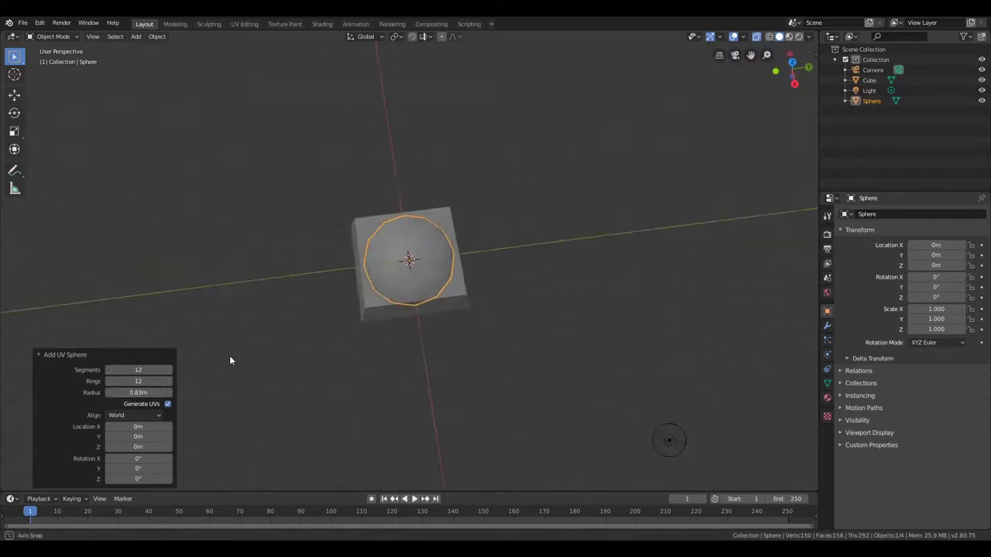
{"action": "mouse_move", "coordinate": [229, 356]}
{"action": "middle_mouse_down"}
{"action": "mouse_move", "coordinate": [235, 319]}
{"action": "mouse_move", "coordinate": [247, 310]}
{"action": "middle_mouse_up"}
Raise the sphere's mesh along Z and scale it vertically
{"action": "key", "text": "Tab"}
{"action": "key", "text": "Tab"}
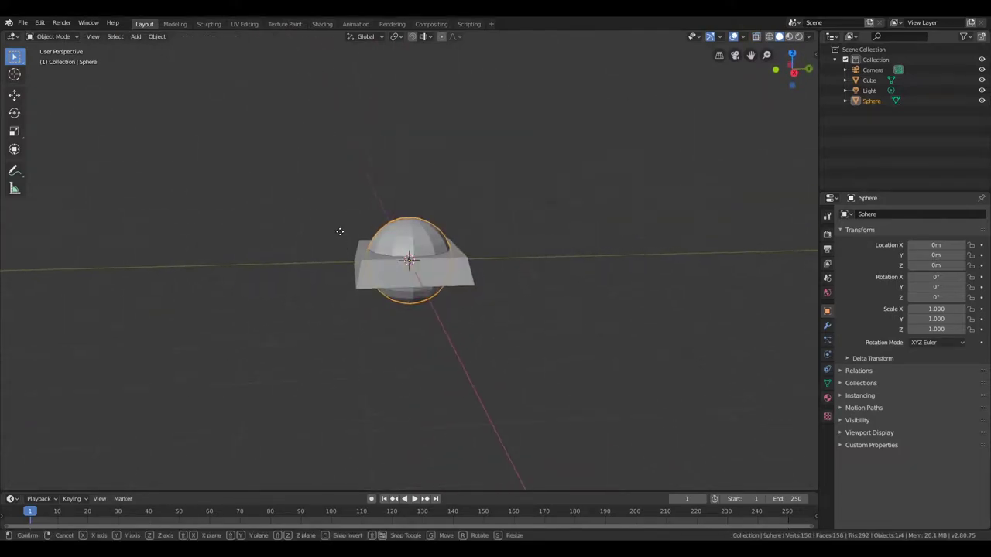
{"action": "key", "text": "g"}
{"action": "key", "text": "z"}
{"action": "left_click", "coordinate": [331, 215]}
{"action": "mouse_move", "coordinate": [332, 215]}
{"action": "middle_mouse_down"}
{"action": "mouse_move", "coordinate": [260, 267]}
{"action": "mouse_move", "coordinate": [286, 214]}
{"action": "middle_mouse_up"}
{"action": "key", "text": "Tab"}
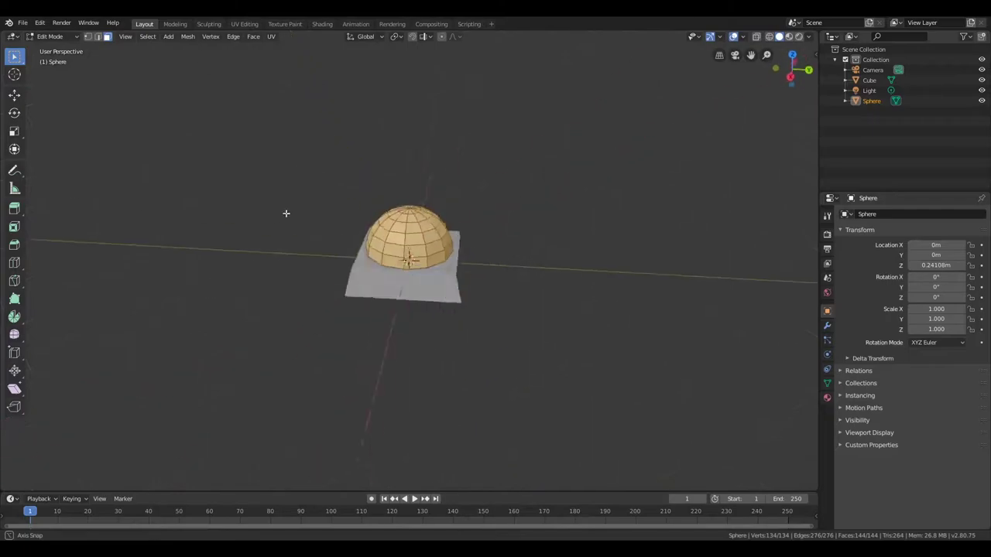
{"action": "key", "text": "s"}
{"action": "key", "text": "z"}
{"action": "left_click", "coordinate": [335, 208]}
Delete the sphere's lower half from a side view, leaving a dome
{"action": "key", "text": "ctrl+z"}
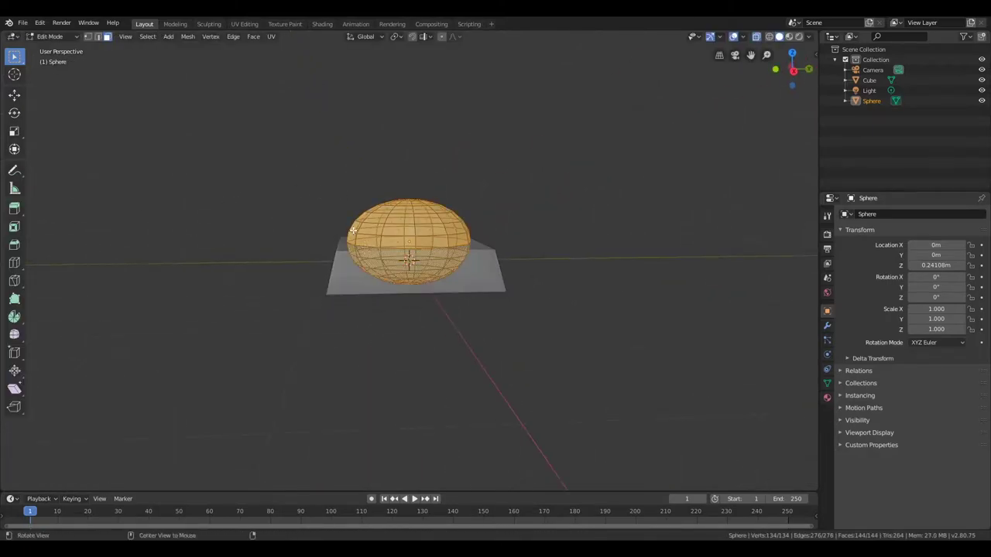
{"action": "key", "text": "alt+z"}
{"action": "key", "text": "KP_3"}
{"action": "left_click_drag", "start_coordinate": [479, 263], "coordinate": [366, 295]}
{"action": "key", "text": "ctrl+x"}
{"action": "key", "text": "Tab"}
{"action": "mouse_move", "coordinate": [366, 295]}
{"action": "middle_mouse_down"}
{"action": "mouse_move", "coordinate": [372, 241]}
{"action": "mouse_move", "coordinate": [280, 279]}
{"action": "middle_mouse_up"}
{"action": "key", "text": "Tab"}
{"action": "key", "text": "a"}
{"action": "key", "text": "Tab"}
Add a Subdivision Surface modifier to the dome
{"action": "left_click", "coordinate": [827, 382]}
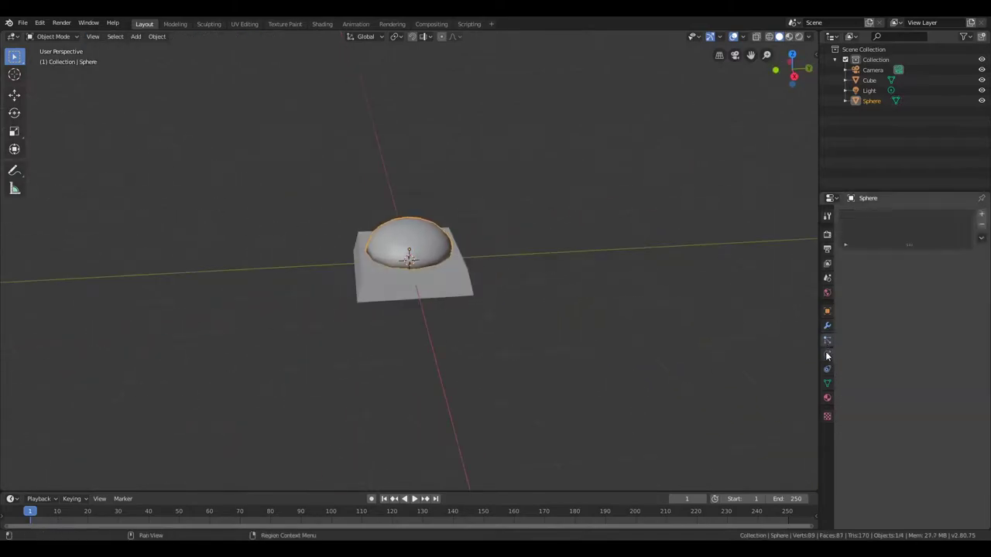
{"action": "middle_click_drag", "start_coordinate": [618, 339], "coordinate": [274, 297]}
{"action": "left_click", "coordinate": [827, 325]}
{"action": "left_click", "coordinate": [890, 214]}
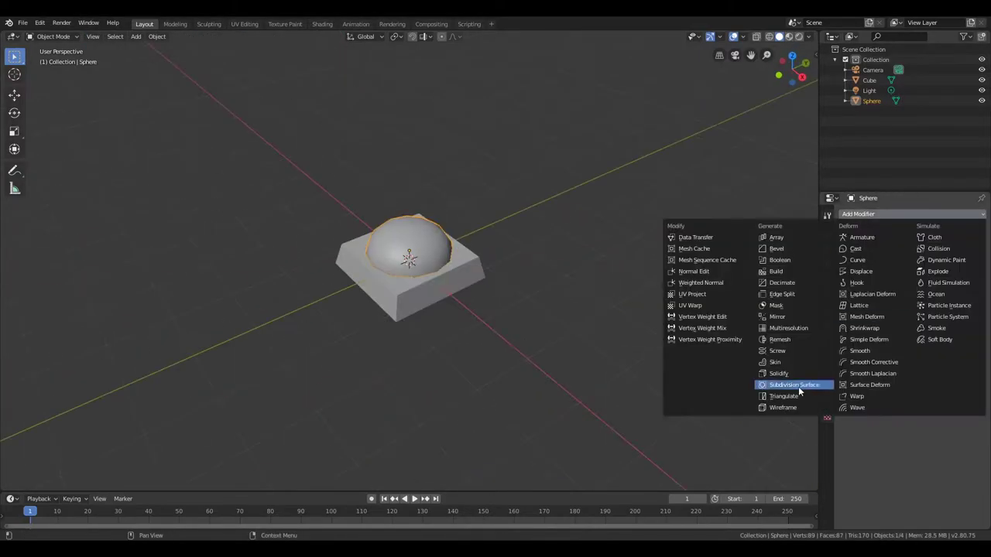
{"action": "left_click", "coordinate": [743, 380]}
Move the dome up along Z so it sits on the slab
{"action": "key", "text": "Tab"}
{"action": "key", "text": "ctrl+r"}
{"action": "key", "text": "Tab"}
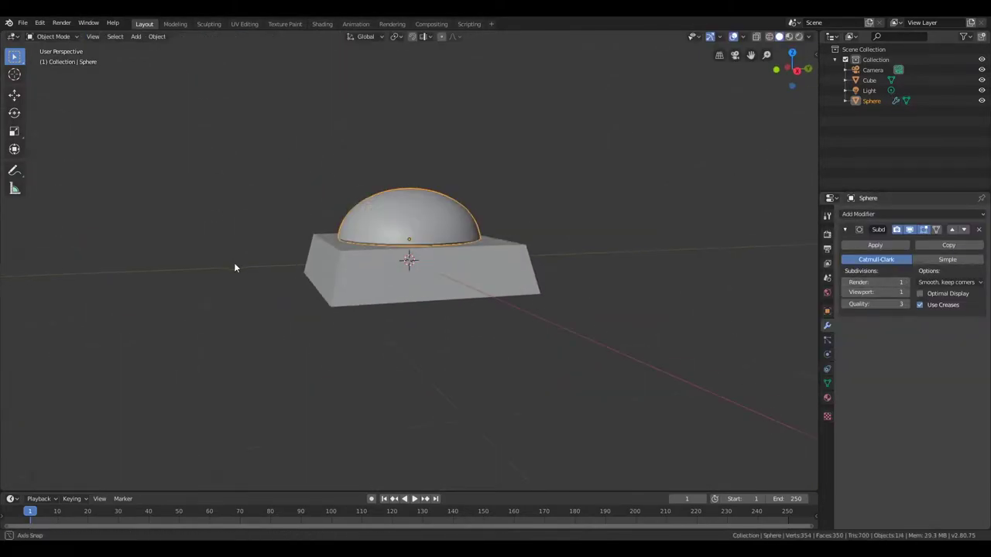
{"action": "mouse_move", "coordinate": [233, 263]}
{"action": "middle_mouse_down"}
{"action": "mouse_move", "coordinate": [360, 269]}
{"action": "mouse_move", "coordinate": [288, 226]}
{"action": "middle_mouse_up"}
{"action": "key", "text": "g"}
{"action": "key", "text": "z"}
{"action": "left_click", "coordinate": [286, 224]}
Add a 0.93m cube and raise it along Z above the dome
{"action": "key", "text": "shift+a"}
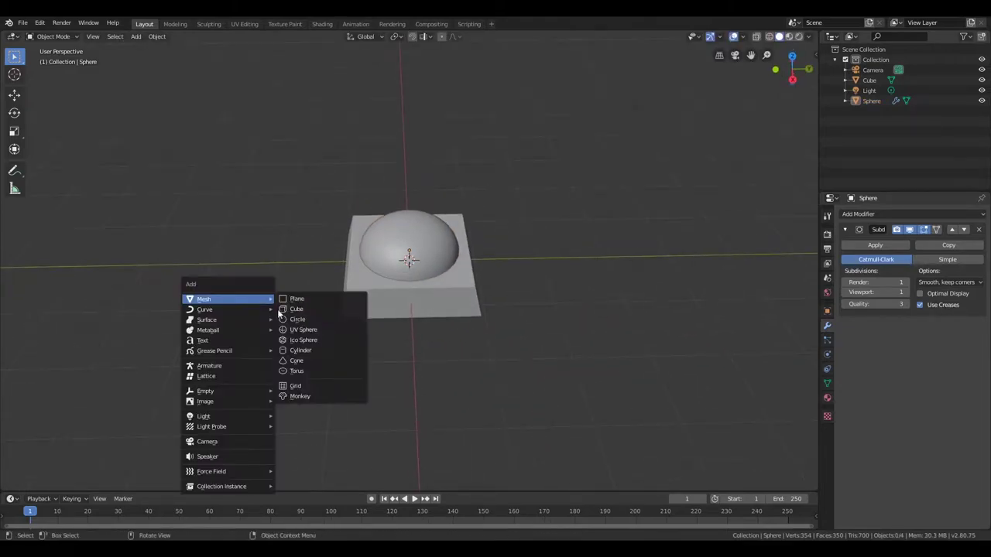
{"action": "left_click", "coordinate": [298, 307]}
{"action": "left_click_drag", "start_coordinate": [138, 392], "coordinate": [92, 437]}
{"action": "key", "text": "g"}
{"action": "key", "text": "z"}
{"action": "left_click", "coordinate": [317, 214]}
{"action": "mouse_move", "coordinate": [317, 214]}
{"action": "middle_mouse_down"}
{"action": "mouse_move", "coordinate": [357, 206]}
{"action": "mouse_move", "coordinate": [243, 186]}
{"action": "mouse_move", "coordinate": [248, 160]}
{"action": "mouse_move", "coordinate": [294, 222]}
{"action": "mouse_move", "coordinate": [379, 177]}
{"action": "middle_mouse_up"}
Stretch the cube's top face into a tall column, then delete the block
{"action": "key", "text": "Tab"}
{"action": "key", "text": "KP_3"}
{"action": "left_click_drag", "start_coordinate": [357, 290], "coordinate": [425, 250]}
{"action": "key", "text": "g"}
{"action": "key", "text": "z"}
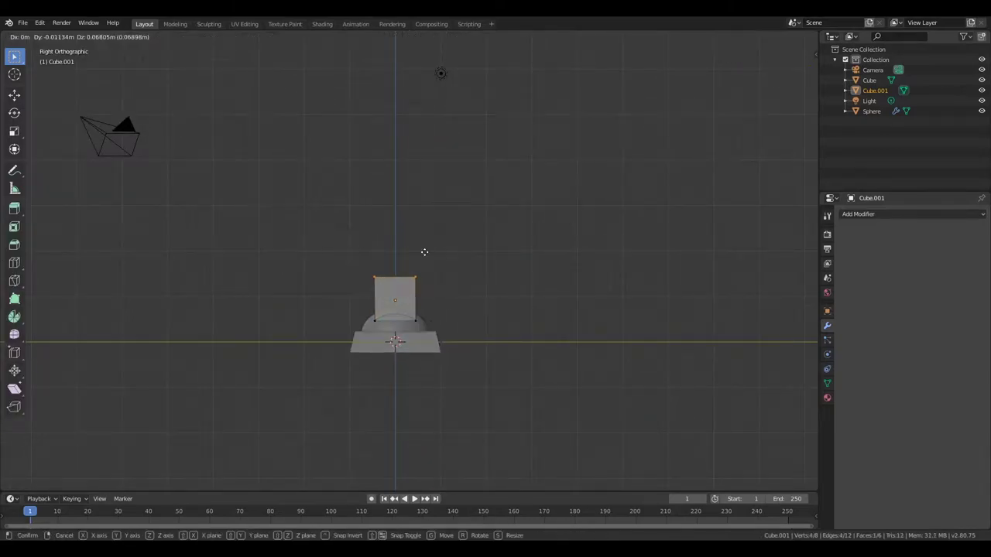
{"action": "scroll", "coordinate": [379, 303], "scroll_direction": "down", "scroll_amount": 4}
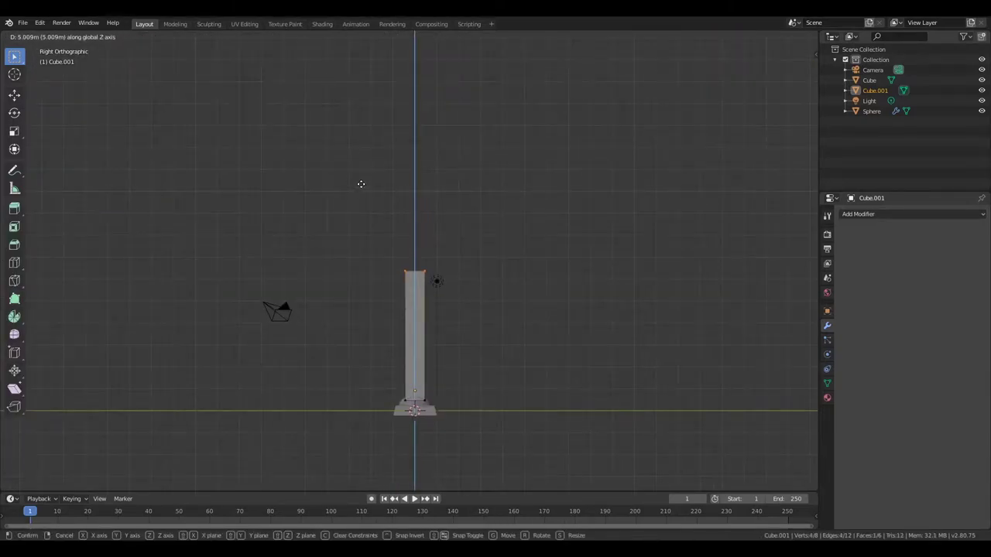
{"action": "left_click", "coordinate": [354, 103]}
{"action": "mouse_move", "coordinate": [353, 103]}
{"action": "middle_mouse_down"}
{"action": "mouse_move", "coordinate": [343, 278]}
{"action": "mouse_move", "coordinate": [336, 239]}
{"action": "mouse_move", "coordinate": [350, 262]}
{"action": "middle_mouse_up"}
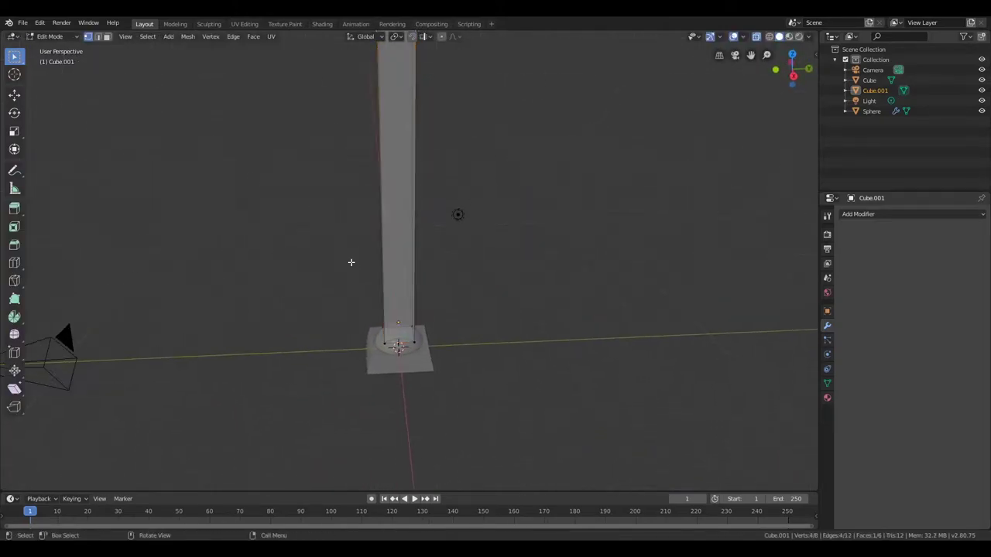
{"action": "key", "text": "Tab"}
{"action": "key", "text": "Delete"}
Add a 12-vertex cylinder pole with radius 0.29m and depth 8m
{"action": "key", "text": "shift+a"}
{"action": "left_click", "coordinate": [317, 319]}
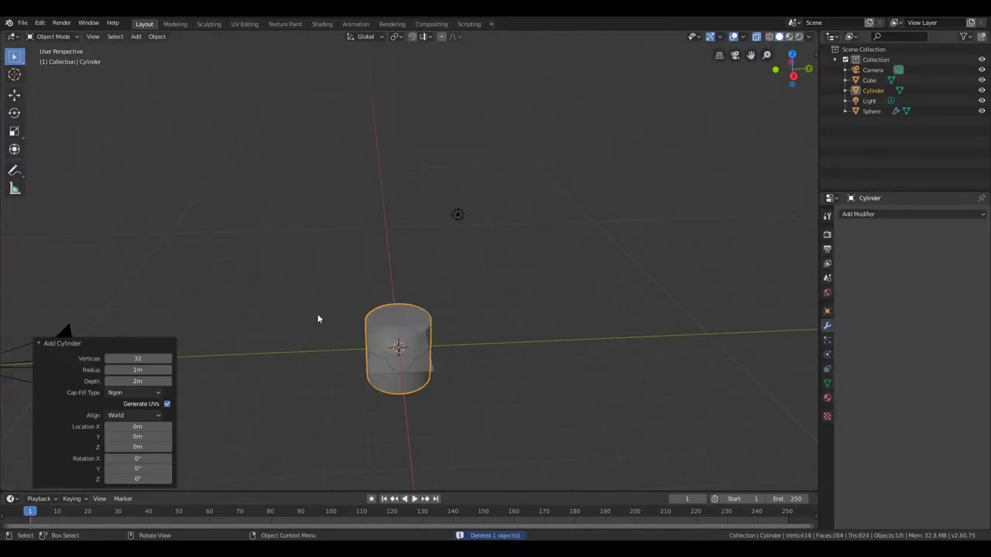
{"action": "type", "text": "12"}
{"action": "key", "text": "Return"}
{"action": "scroll", "coordinate": [257, 355], "scroll_direction": "up", "scroll_amount": 3}
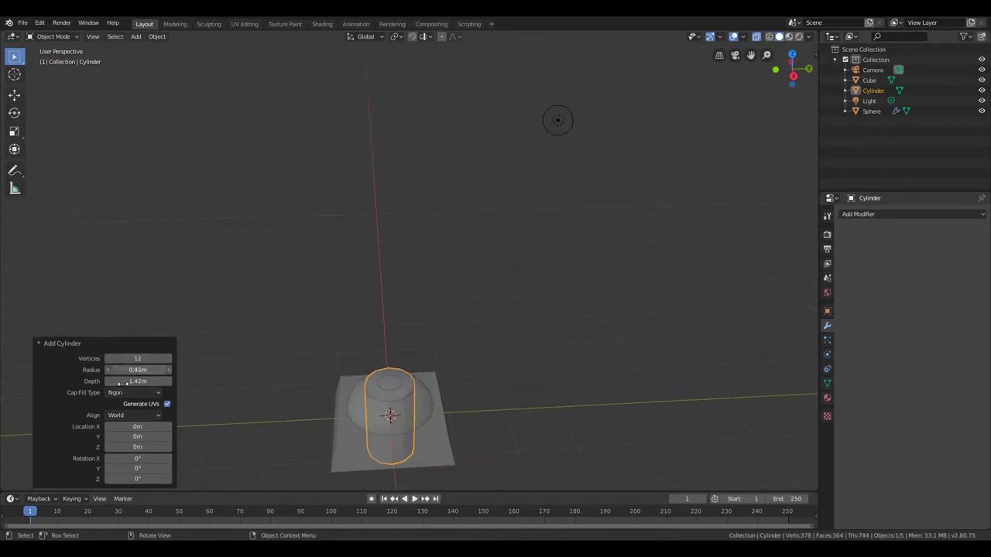
{"action": "left_click_drag", "start_coordinate": [122, 383], "coordinate": [146, 371]}
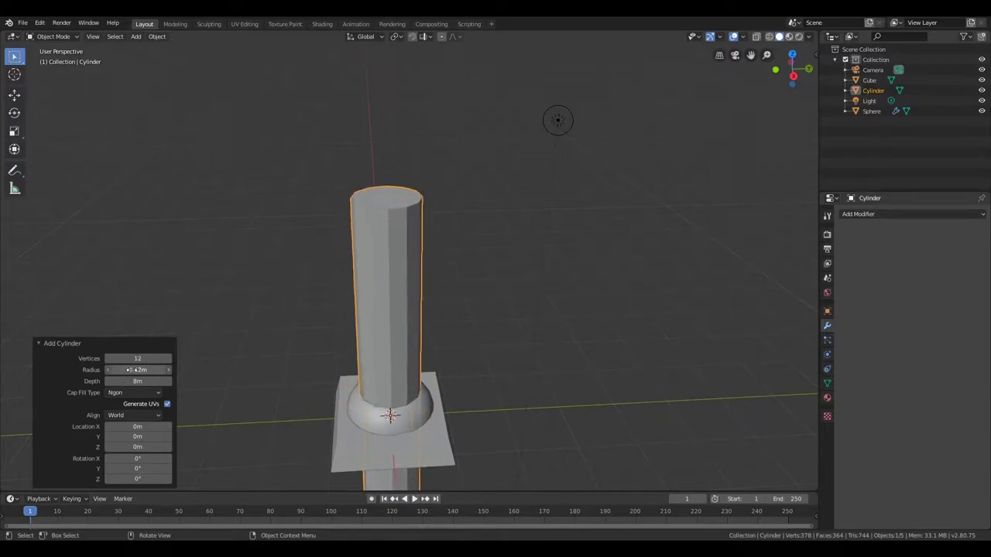
Lift the pole up along Z out of the ground and save the file
{"action": "key", "text": "KP_3"}
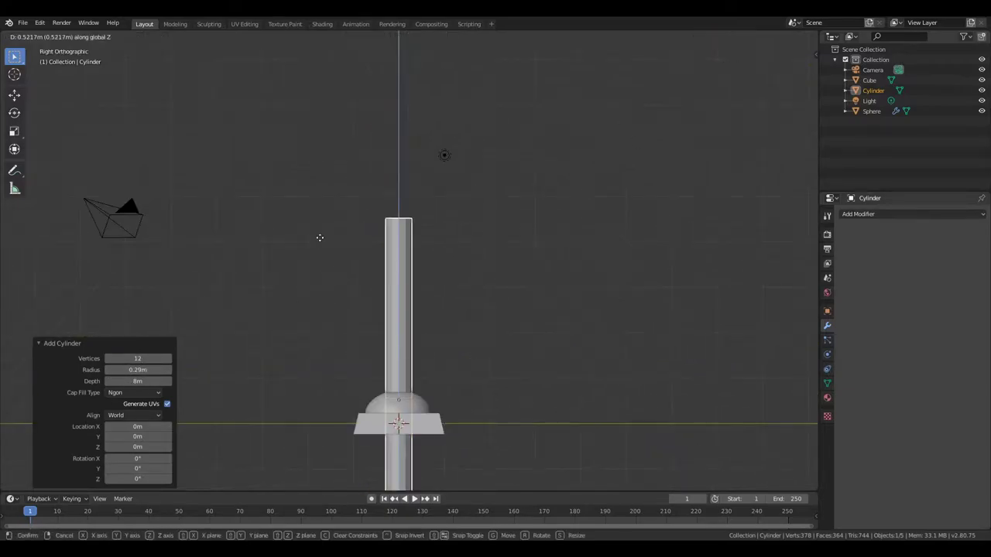
{"action": "key", "text": "g"}
{"action": "key", "text": "z"}
{"action": "key", "text": "Return"}
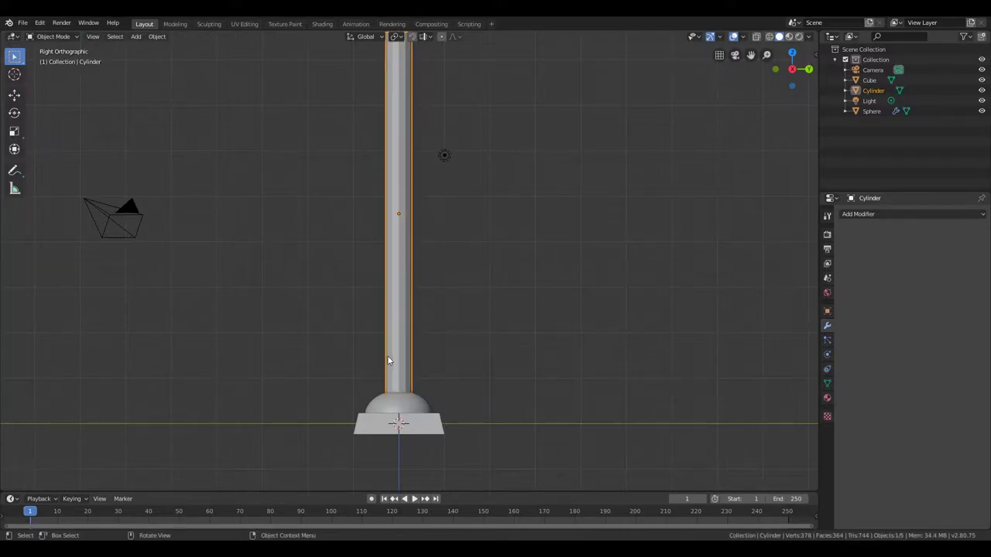
{"action": "key", "text": "Tab"}
{"action": "key", "text": "ctrl+s"}
Loop-cut the pole near its bottom and scale the new edge loop
{"action": "key", "text": "ctrl+r"}
{"action": "left_click", "coordinate": [377, 275]}
{"action": "left_click", "coordinate": [381, 459]}
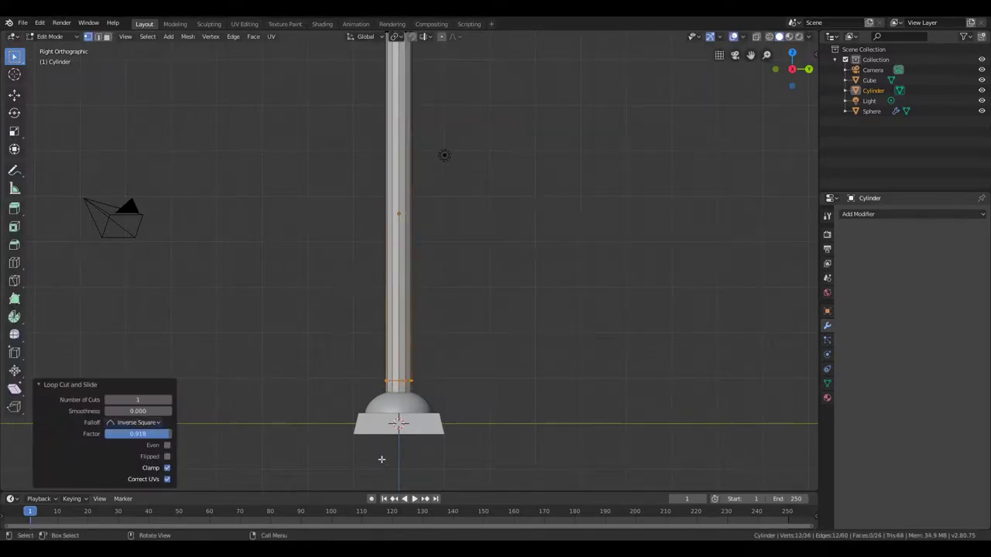
{"action": "scroll", "coordinate": [386, 472], "scroll_direction": "up", "scroll_amount": 1}
{"action": "key", "text": "s"}
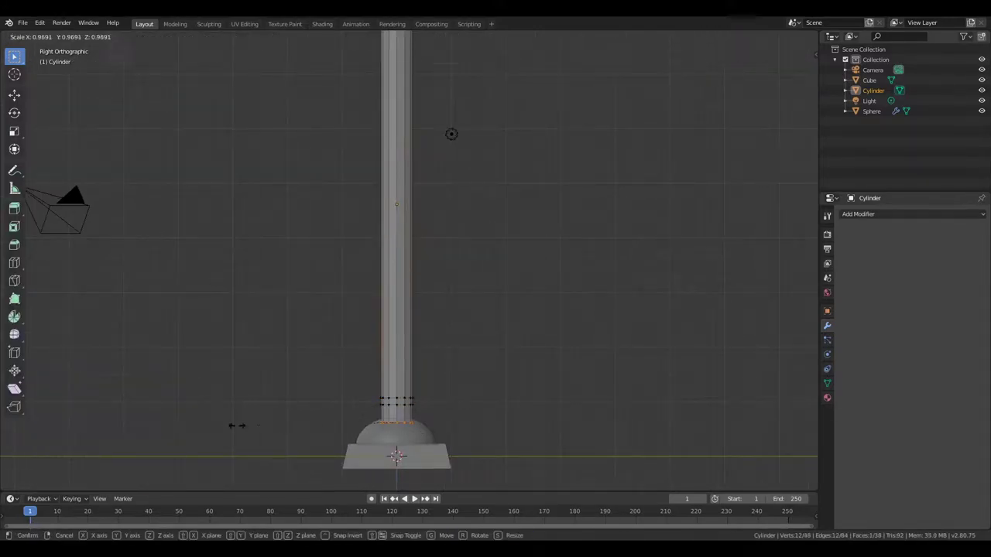
{"action": "left_click", "coordinate": [334, 435]}
{"action": "scroll", "coordinate": [347, 413], "scroll_direction": "up", "scroll_amount": 1}
{"action": "middle_click_drag", "start_coordinate": [347, 413], "coordinate": [375, 370], "text": "shift"}
Add a second loop near the pole's bottom and rescale it to 1.321
{"action": "key", "text": "ctrl+r"}
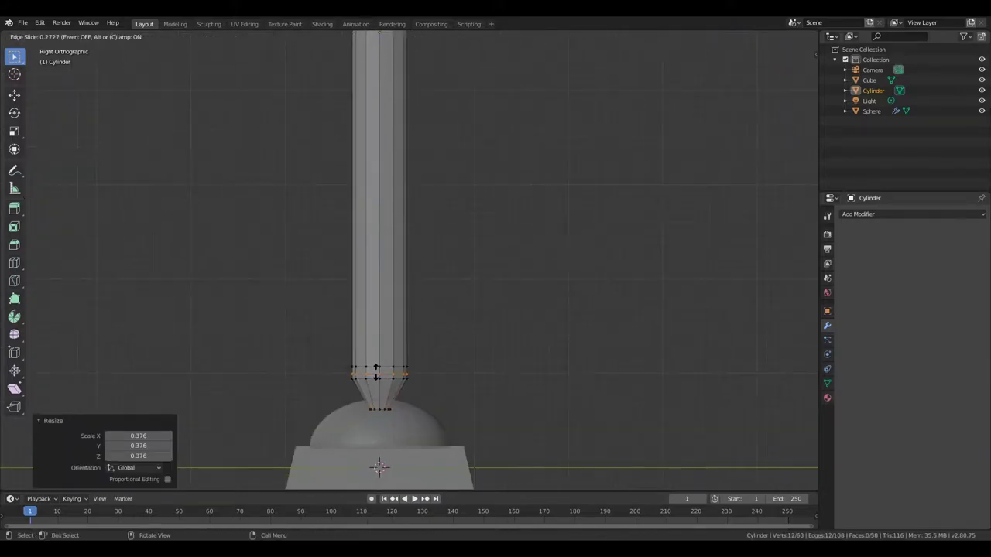
{"action": "left_click", "coordinate": [374, 373]}
{"action": "left_click", "coordinate": [374, 372]}
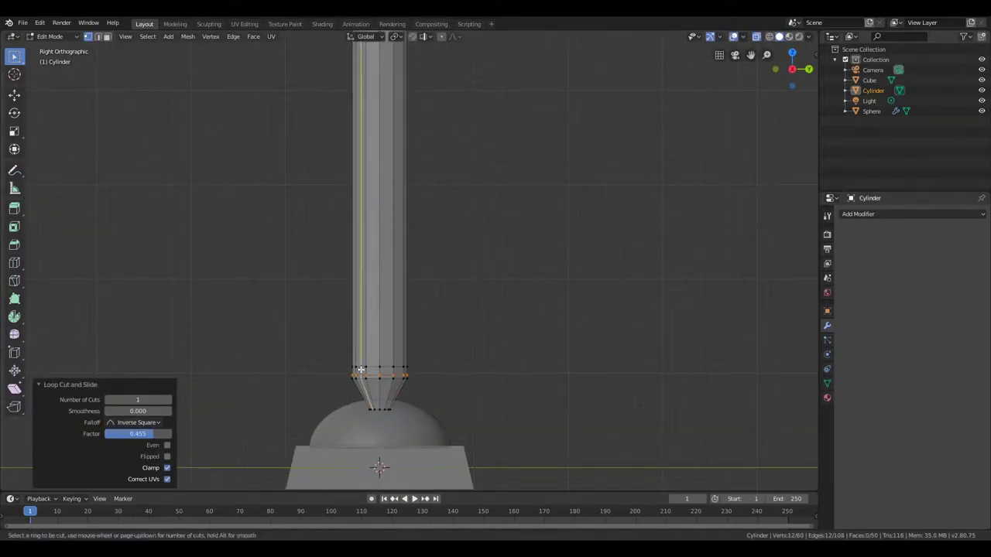
{"action": "key", "text": "s"}
{"action": "mouse_move", "coordinate": [277, 383]}
{"action": "middle_mouse_down"}
{"action": "mouse_move", "coordinate": [327, 392]}
{"action": "mouse_move", "coordinate": [246, 277]}
{"action": "middle_mouse_up"}
{"action": "left_click", "coordinate": [327, 388]}
{"action": "key", "text": "KP_3"}
{"action": "key", "text": "s"}
{"action": "left_click", "coordinate": [182, 365]}
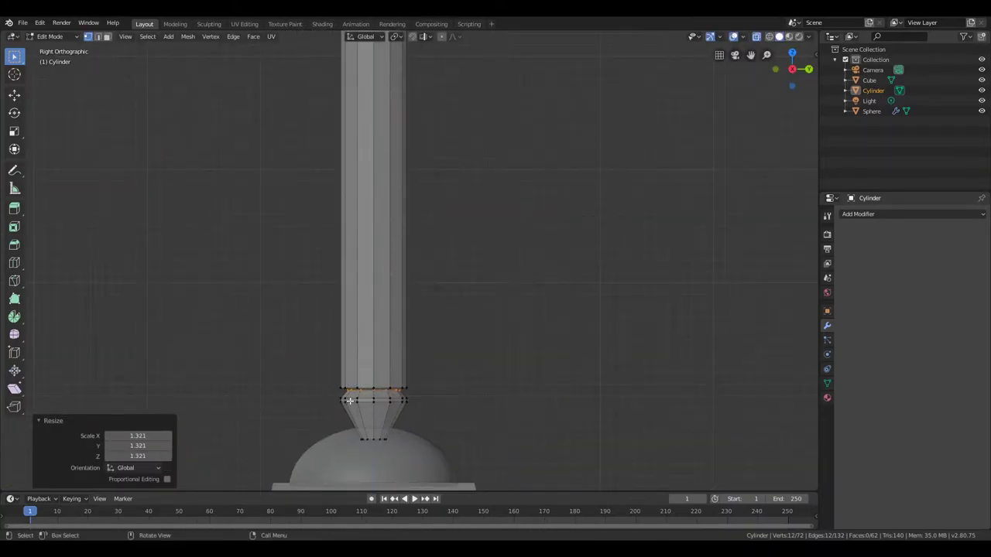
Scale the pole's lower edge loop to form the neck and save lamppost.blend
{"action": "left_click", "coordinate": [350, 400], "text": "alt"}
{"action": "key", "text": "s"}
{"action": "left_click", "coordinate": [269, 398]}
{"action": "scroll", "coordinate": [250, 398], "scroll_direction": "down", "scroll_amount": 4}
{"action": "key", "text": "ctrl+s"}
{"action": "mouse_move", "coordinate": [259, 222]}
{"action": "middle_mouse_down", "text": "shift"}
{"action": "mouse_move", "coordinate": [306, 266]}
{"action": "mouse_move", "coordinate": [303, 252]}
{"action": "middle_mouse_up", "text": "shift"}
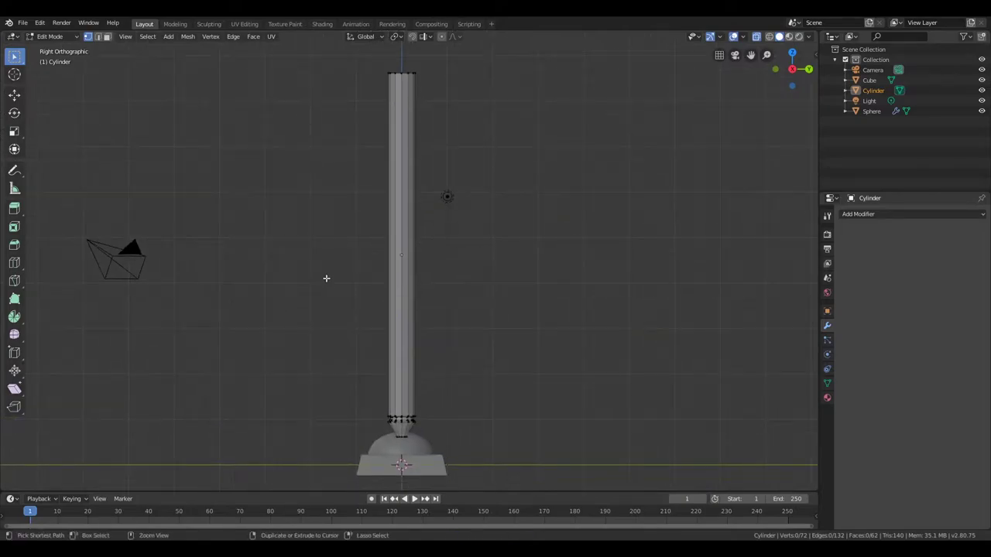
Cut a new edge loop on the column above the base, undoing an extra loop
{"action": "key", "text": "ctrl+r"}
{"action": "left_click", "coordinate": [364, 332]}
{"action": "scroll", "coordinate": [346, 400], "scroll_direction": "up", "scroll_amount": 4}
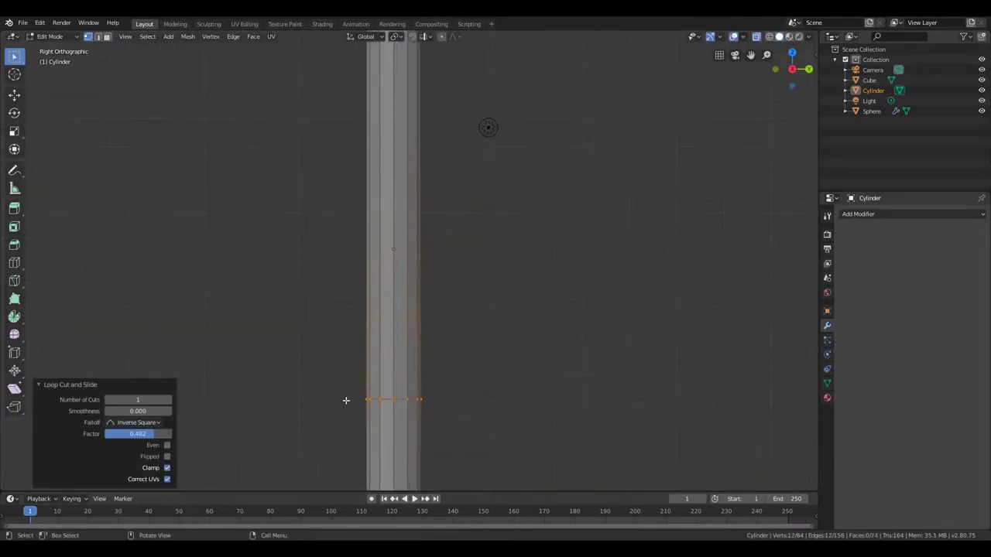
{"action": "left_click", "coordinate": [385, 124]}
{"action": "left_click", "coordinate": [383, 379]}
{"action": "left_click", "coordinate": [386, 384]}
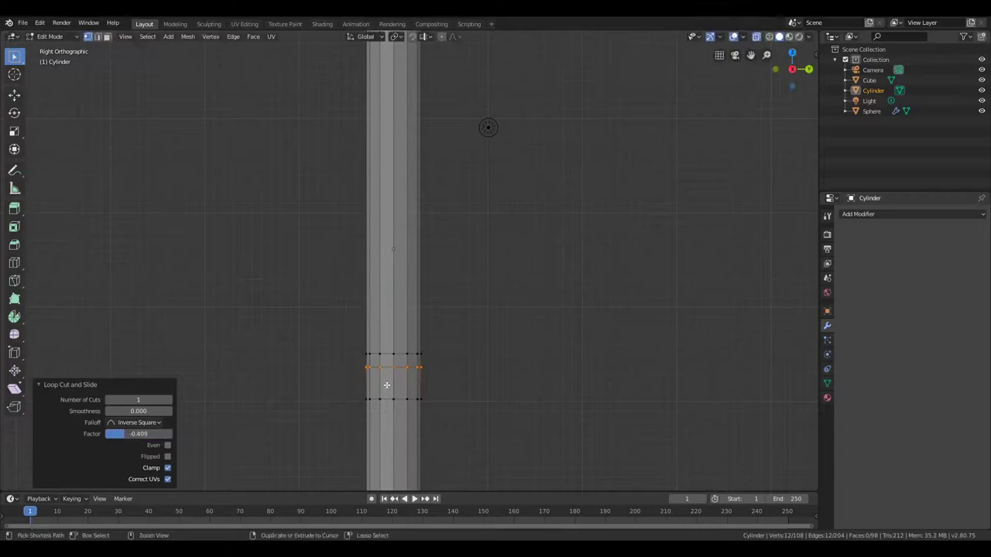
{"action": "key", "text": "ctrl+z"}
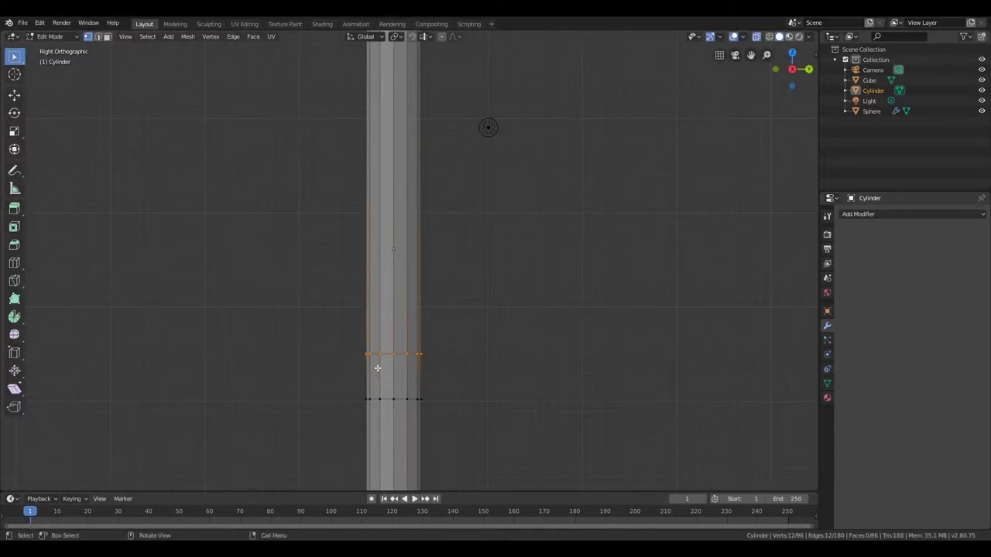
Bevel the loops near the base into a groove and narrow it to 0.625
{"action": "left_click", "coordinate": [381, 386], "text": "alt+shift"}
{"action": "key", "text": "alt+a"}
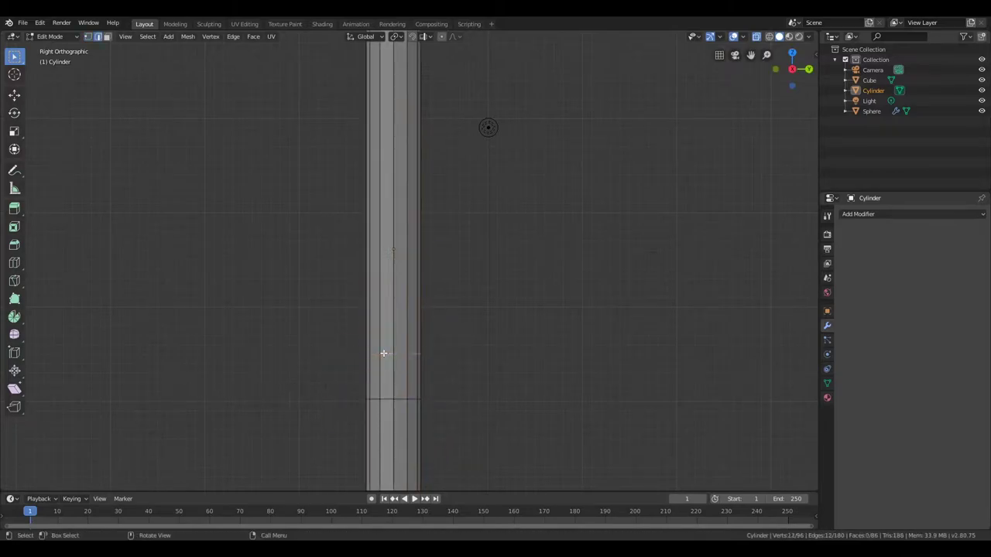
{"action": "left_click", "coordinate": [182, 407]}
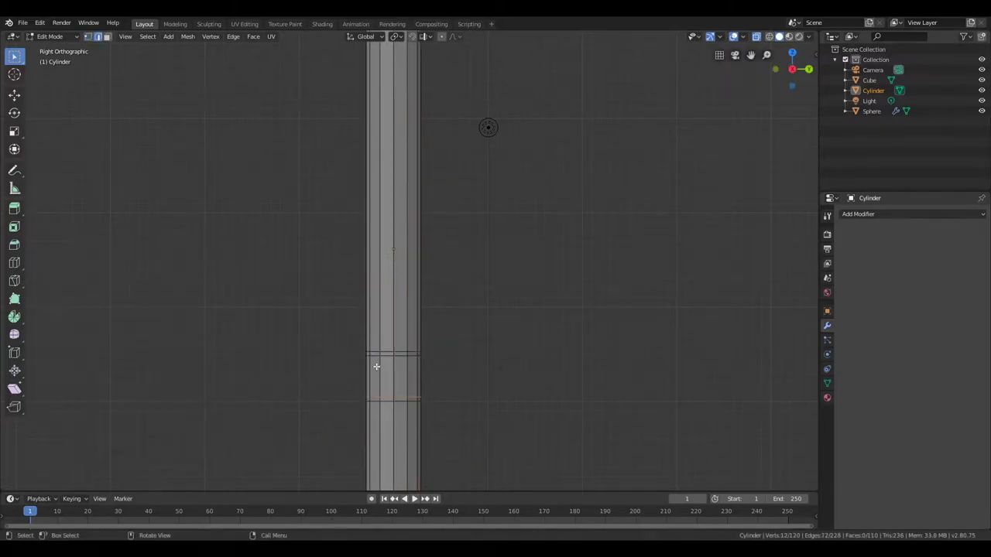
{"action": "scroll", "coordinate": [243, 415], "scroll_direction": "up", "scroll_amount": 2}
{"action": "key", "text": "s"}
{"action": "key", "text": "shift+z"}
{"action": "left_click", "coordinate": [280, 421]}
{"action": "key", "text": "s"}
{"action": "key", "text": "z"}
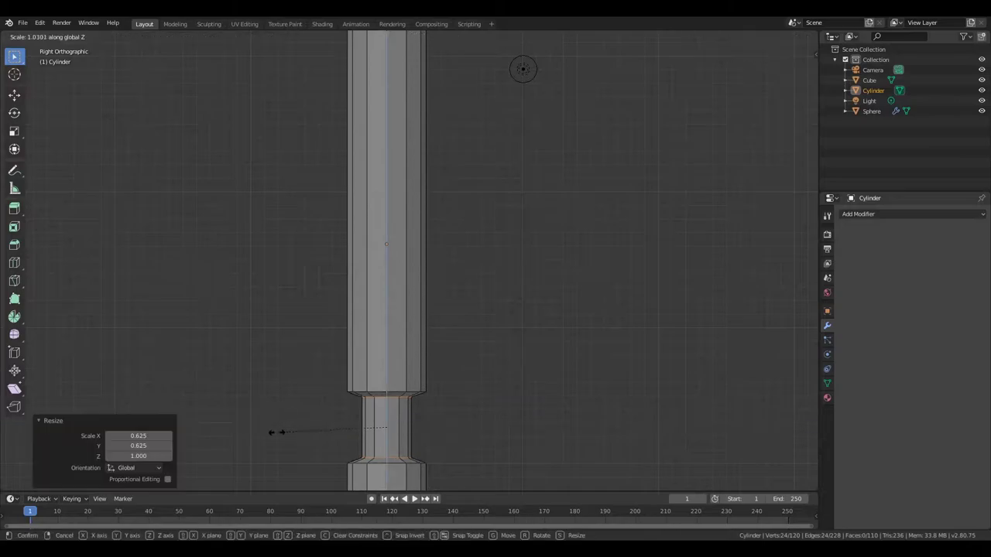
{"action": "right_click", "coordinate": [264, 452]}
Add a middle loop in the groove, swell it outward and raise it 0.0722m
{"action": "key", "text": "ctrl+r"}
{"action": "left_click", "coordinate": [376, 418]}
{"action": "right_click", "coordinate": [376, 418]}
{"action": "key", "text": "s"}
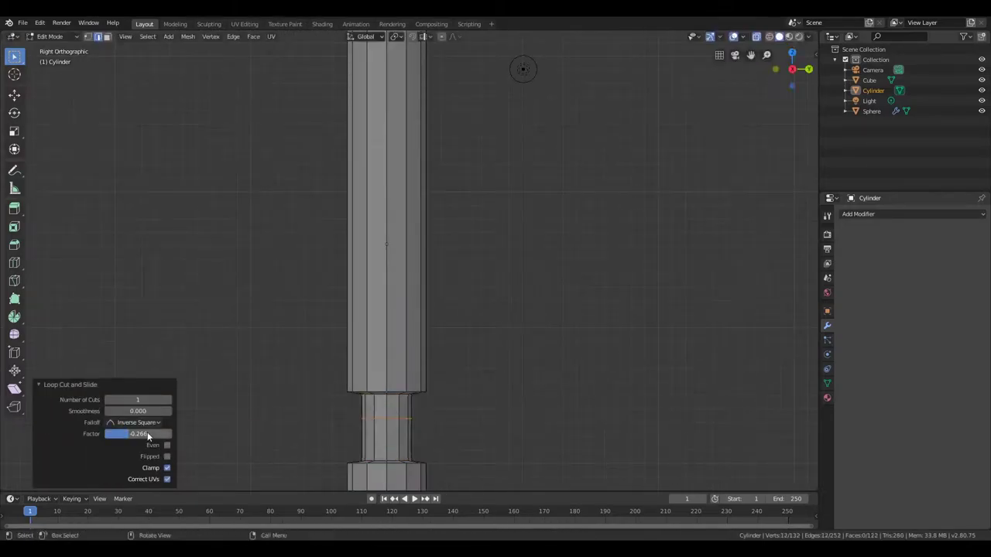
{"action": "left_click", "coordinate": [265, 343]}
{"action": "key", "text": "g"}
{"action": "key", "text": "z"}
{"action": "left_click", "coordinate": [271, 343]}
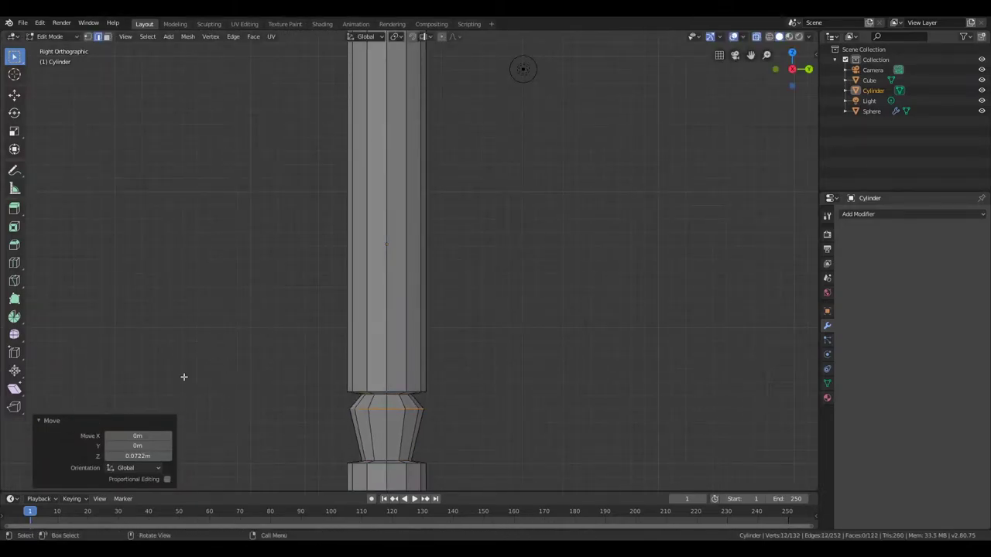
Inspect the new collar from the right side view and save lamppost.blend
{"action": "mouse_move", "coordinate": [168, 374]}
{"action": "middle_mouse_down"}
{"action": "mouse_move", "coordinate": [239, 394]}
{"action": "mouse_move", "coordinate": [299, 267]}
{"action": "middle_mouse_up"}
{"action": "key", "text": "KP_3"}
{"action": "key", "text": "ctrl+s"}
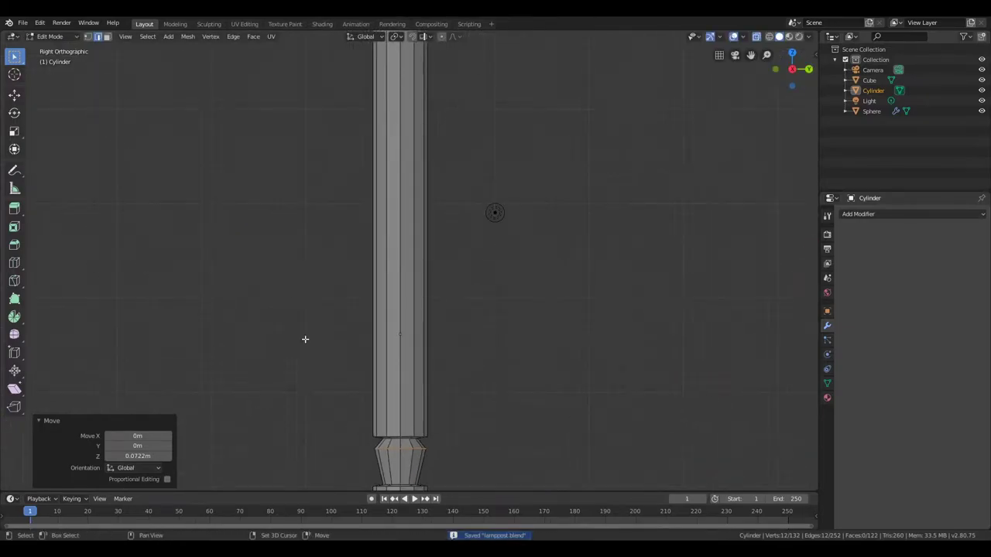
{"action": "scroll", "coordinate": [353, 251], "scroll_direction": "down", "scroll_amount": 3}
Cut and bevel a loop near the column top, then narrow the section above it
{"action": "scroll", "coordinate": [365, 190], "scroll_direction": "up", "scroll_amount": 4}
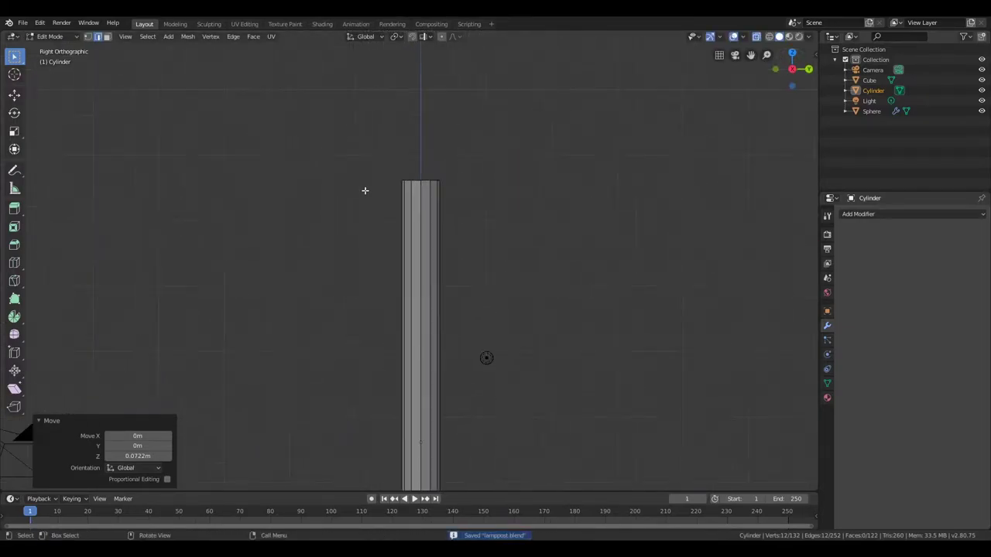
{"action": "key", "text": "ctrl+r"}
{"action": "mouse_move", "coordinate": [405, 214]}
{"action": "left_mouse_down"}
{"action": "mouse_move", "coordinate": [372, 172]}
{"action": "mouse_move", "coordinate": [487, 214]}
{"action": "left_mouse_up"}
{"action": "scroll", "coordinate": [396, 212], "scroll_direction": "up", "scroll_amount": 1}
{"action": "key", "text": "ctrl+b"}
{"action": "left_click", "coordinate": [337, 213]}
{"action": "key", "text": "s"}
{"action": "key", "text": "shift+z"}
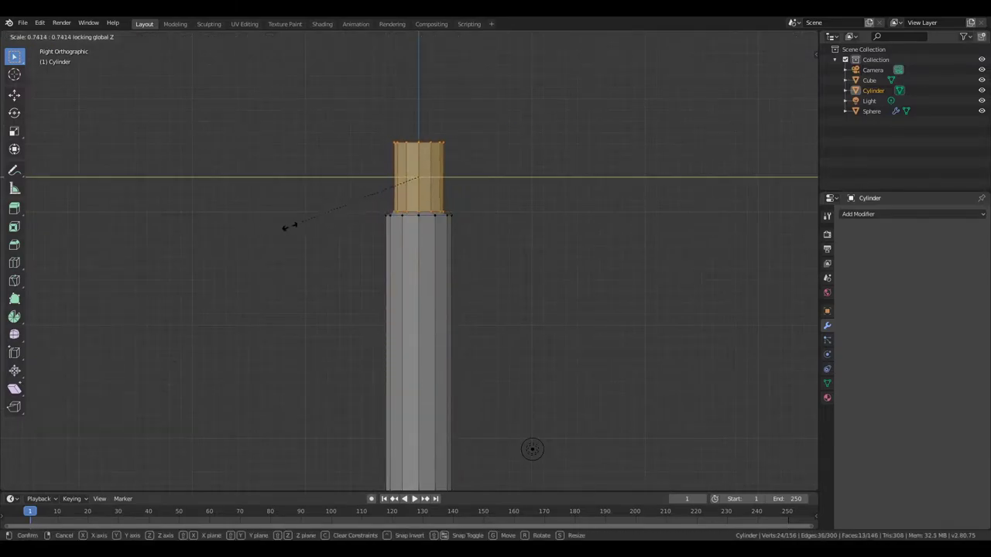
{"action": "left_click", "coordinate": [346, 233]}
Add a second loop lower down, bevel it into a narrow band, and widen the upper band
{"action": "scroll", "coordinate": [346, 232], "scroll_direction": "down", "scroll_amount": 1}
{"action": "key", "text": "ctrl+r"}
{"action": "left_click_drag", "start_coordinate": [418, 310], "coordinate": [395, 126]}
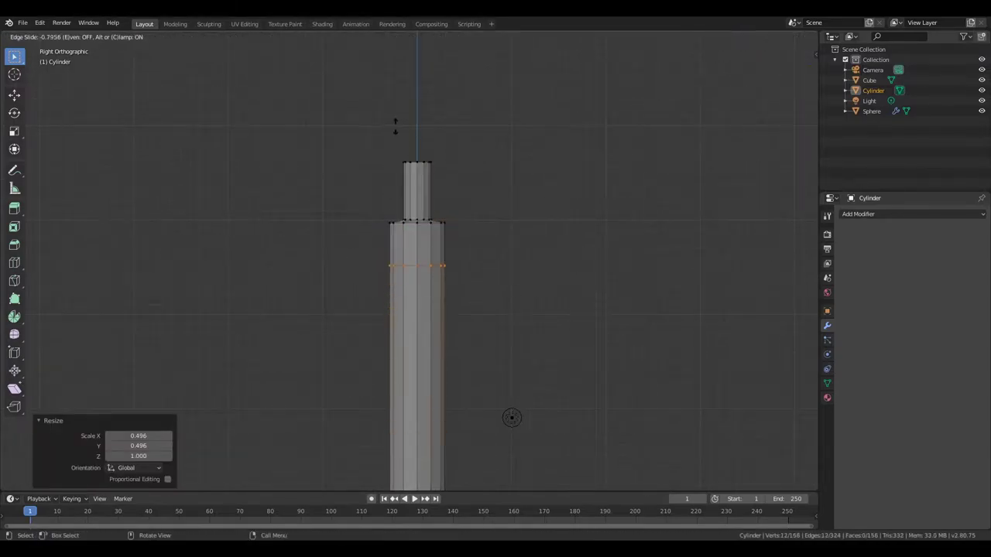
{"action": "left_click", "coordinate": [402, 140]}
{"action": "key", "text": "ctrl+b"}
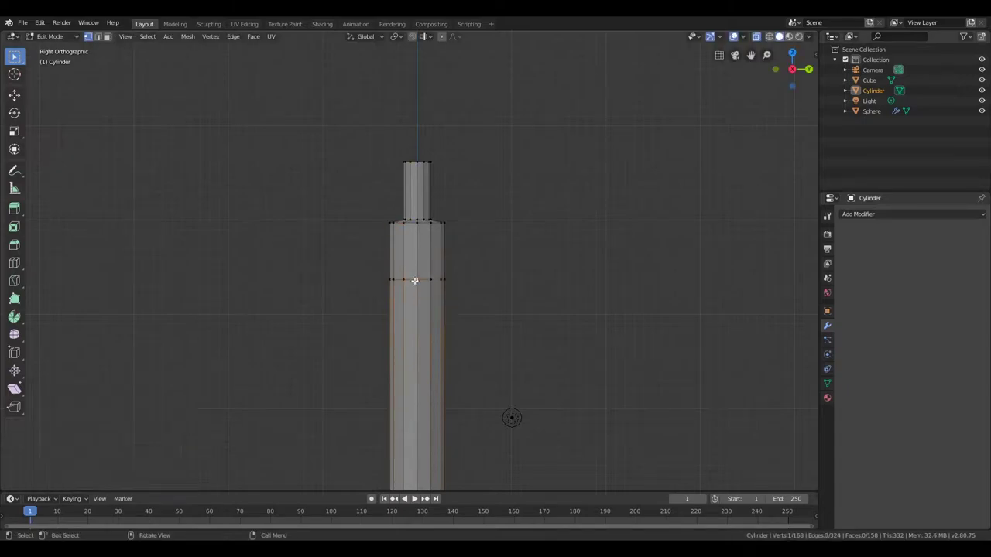
{"action": "left_click", "coordinate": [403, 279]}
{"action": "left_click_drag", "start_coordinate": [370, 219], "coordinate": [465, 283]}
{"action": "key", "text": "s"}
{"action": "left_click", "coordinate": [287, 250]}
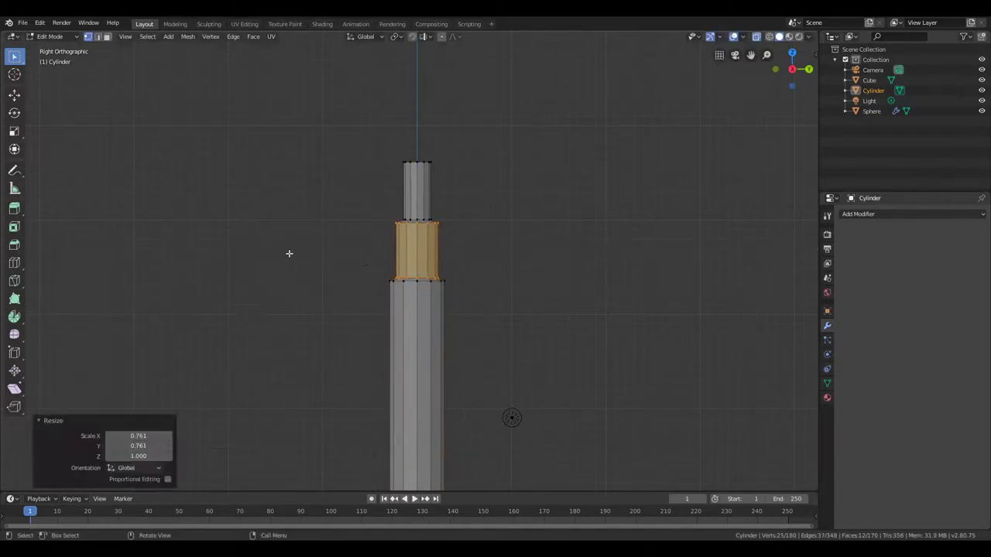
Narrow the upper band again and resize the middle band to form stepped tiers
{"action": "left_click_drag", "start_coordinate": [792, 70], "coordinate": [775, 77]}
{"action": "left_click_drag", "start_coordinate": [367, 204], "coordinate": [508, 285]}
{"action": "middle_click_drag", "start_coordinate": [508, 285], "coordinate": [142, 294]}
{"action": "key", "text": "s"}
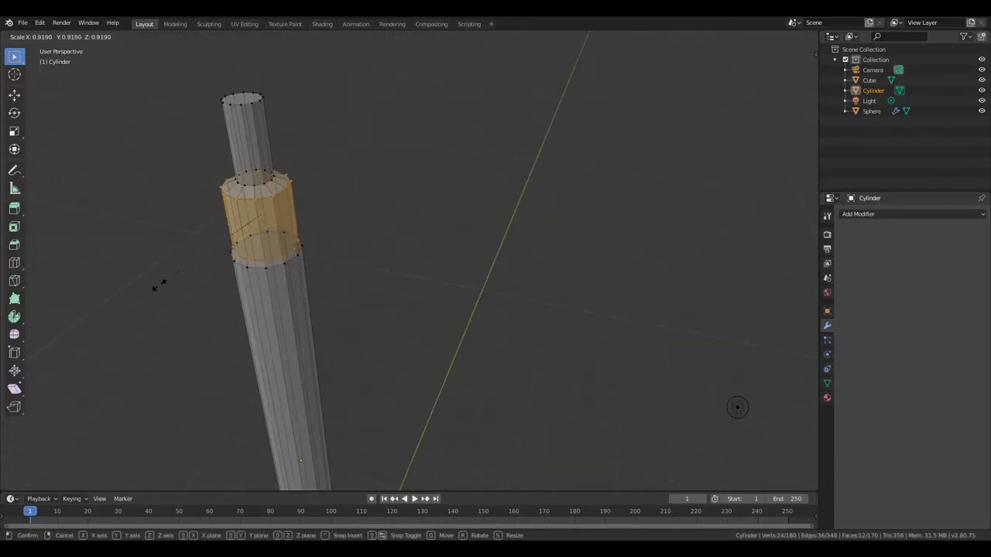
{"action": "left_click", "coordinate": [212, 281]}
{"action": "left_click", "coordinate": [255, 217]}
{"action": "left_click", "coordinate": [806, 72]}
{"action": "left_click_drag", "start_coordinate": [384, 203], "coordinate": [487, 288]}
{"action": "key", "text": "s"}
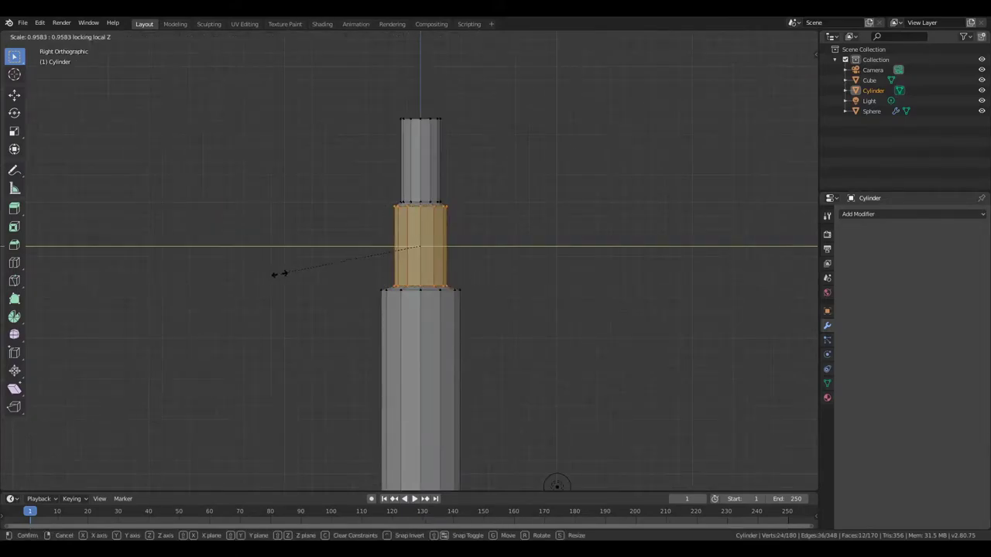
{"action": "left_click", "coordinate": [277, 274]}
Leave Edit Mode and save lamppost.blend, returning to the right side view
{"action": "middle_click_drag", "start_coordinate": [276, 274], "coordinate": [803, 104]}
{"action": "key", "text": "Tab"}
{"action": "key", "text": "ctrl+s"}
{"action": "left_click", "coordinate": [792, 72]}
{"action": "scroll", "coordinate": [325, 303], "scroll_direction": "down", "scroll_amount": 1}
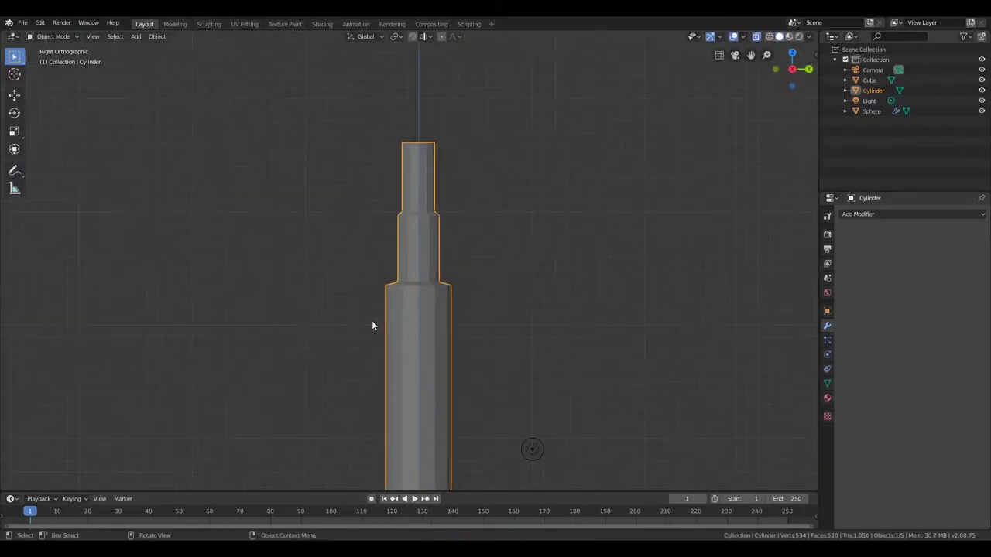
{"action": "scroll", "coordinate": [384, 263], "scroll_direction": "up", "scroll_amount": 3}
Back in Edit Mode, cut and bevel a new loop near the column top
{"action": "key", "text": "Tab"}
{"action": "key", "text": "ctrl+r"}
{"action": "left_click", "coordinate": [407, 309]}
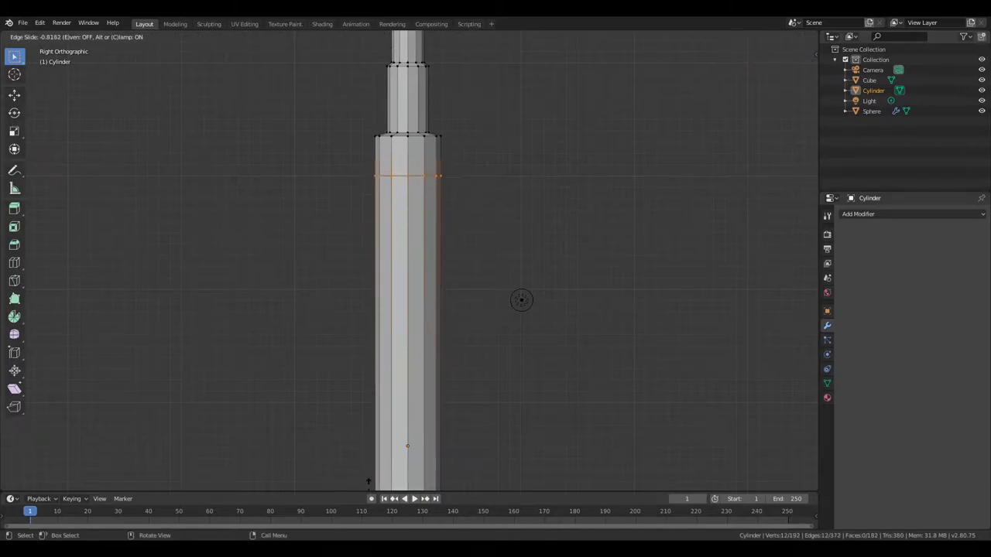
{"action": "left_click", "coordinate": [369, 481]}
{"action": "key", "text": "ctrl+b"}
{"action": "left_click", "coordinate": [379, 206]}
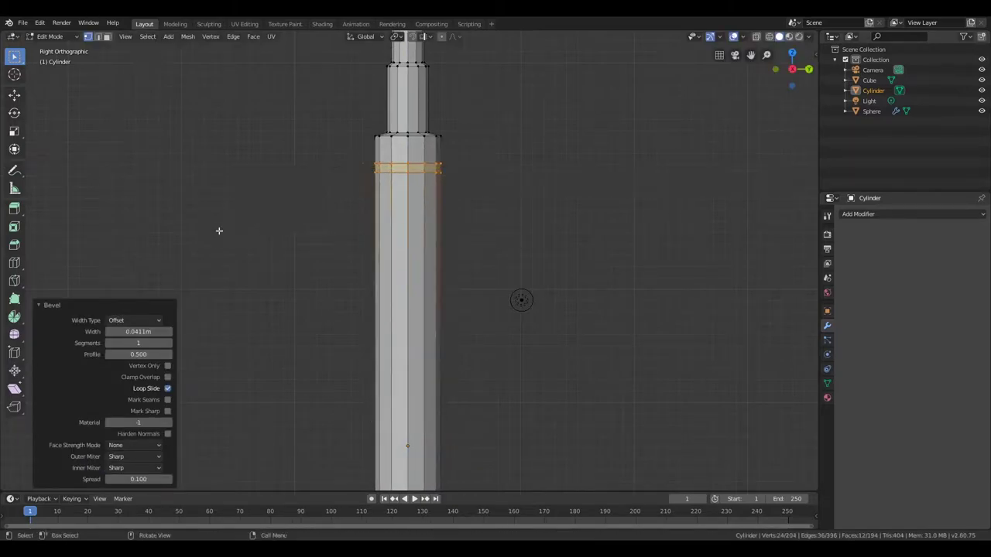
{"action": "middle_click_drag", "start_coordinate": [220, 231], "coordinate": [215, 254]}
{"action": "key", "text": "KP_3"}
Add a loop below the bevel and widen it horizontally into a bulging collar (1.321)
{"action": "key", "text": "ctrl+r"}
{"action": "left_click", "coordinate": [385, 160]}
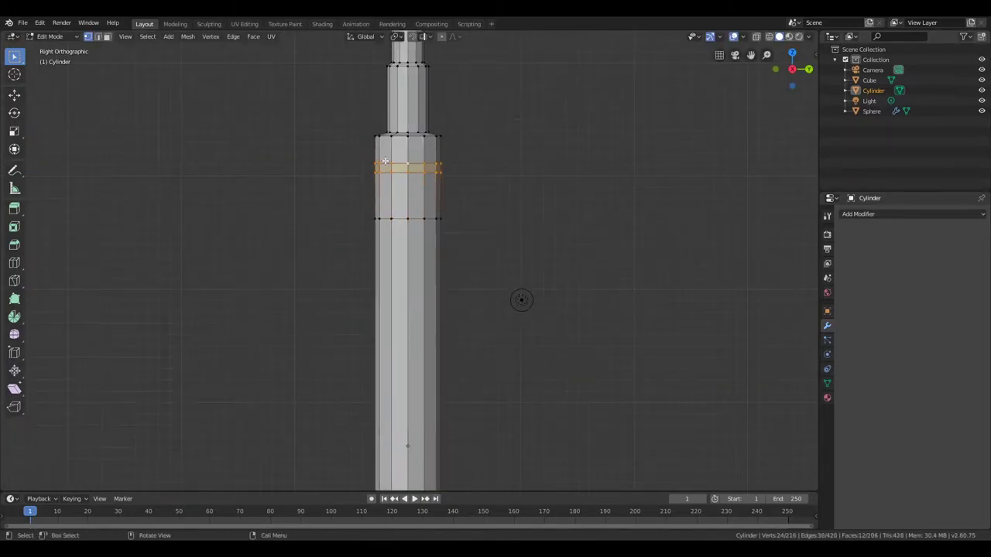
{"action": "key", "text": "s"}
{"action": "key", "text": "shift+z"}
{"action": "left_click", "coordinate": [190, 211]}
Cut a loop on the lower column, try bevelling the face ring below the collar, then undo it
{"action": "key", "text": "ctrl+r"}
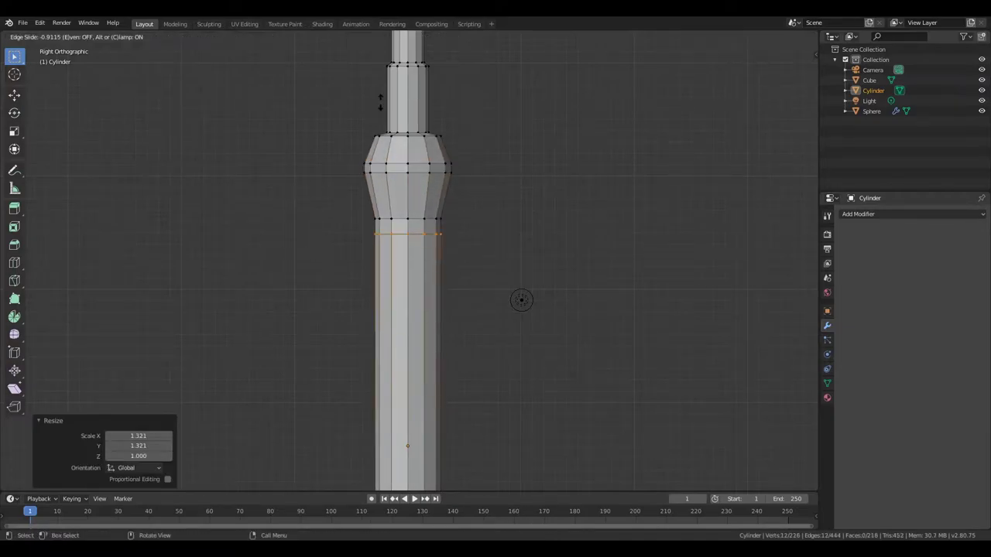
{"action": "left_click", "coordinate": [387, 271]}
{"action": "key", "text": "3"}
{"action": "left_click", "coordinate": [377, 224], "text": "alt"}
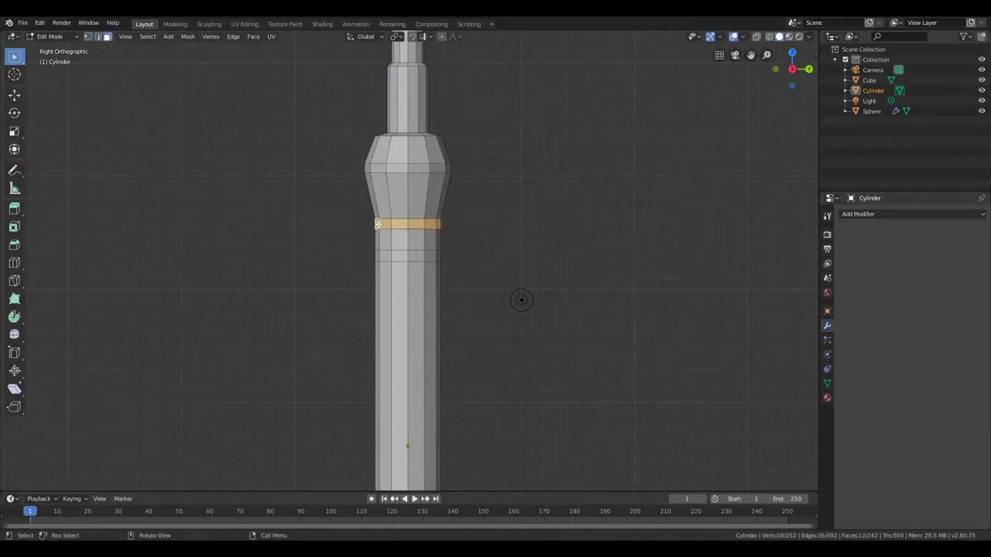
{"action": "scroll", "coordinate": [280, 251], "scroll_direction": "up", "scroll_amount": 1}
{"action": "key", "text": "2"}
{"action": "key", "text": "ctrl+b"}
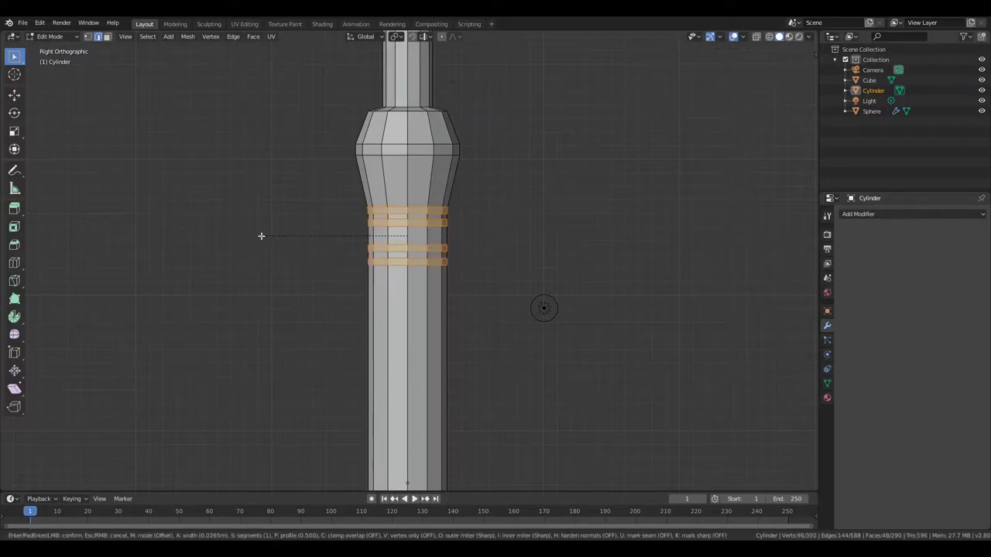
{"action": "left_click", "coordinate": [261, 238]}
{"action": "key", "text": "ctrl+z"}
{"action": "key", "text": "s"}
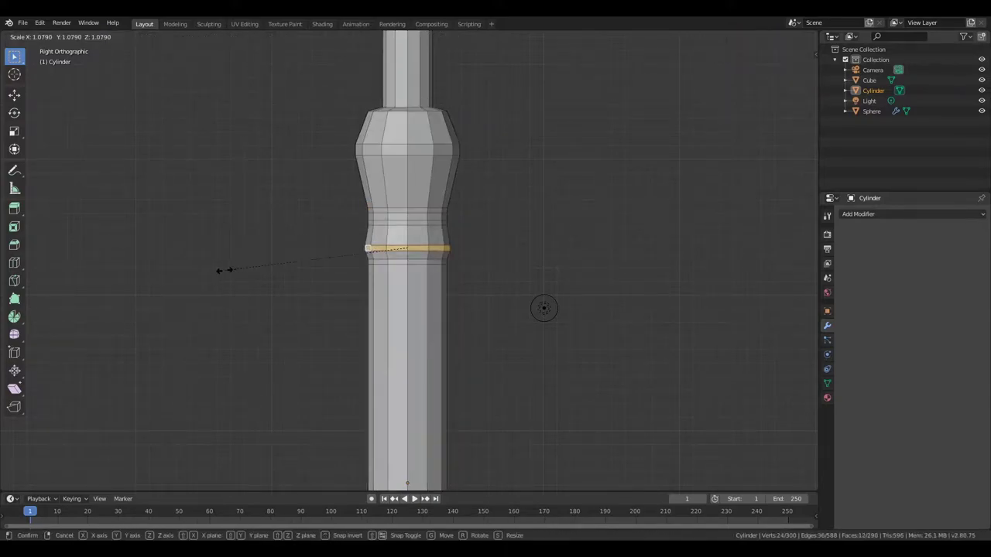
{"action": "key", "text": "Escape"}
Add another loop and widen the two face rings horizontally by 1.148 into raised rings
{"action": "left_click", "coordinate": [376, 218]}
{"action": "left_click", "coordinate": [343, 215]}
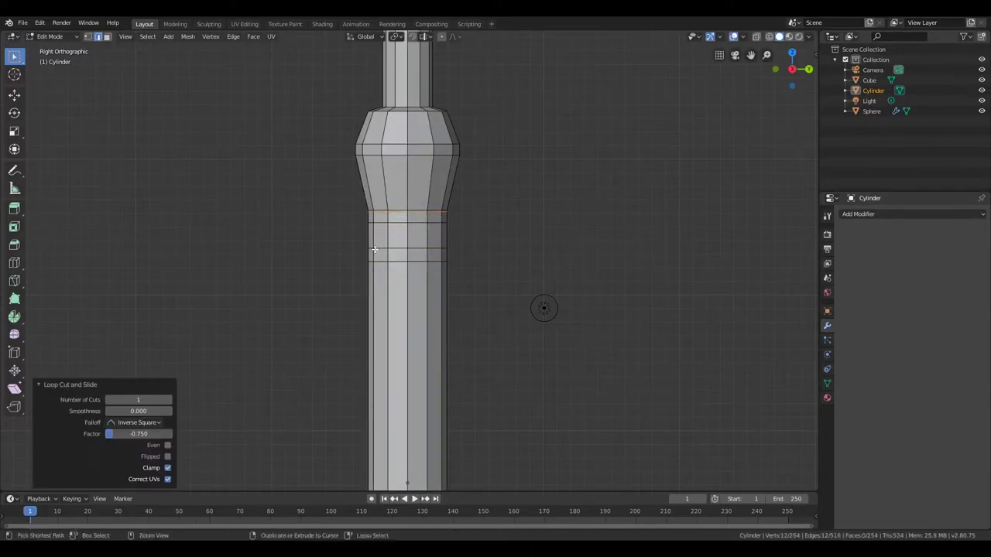
{"action": "key", "text": "3"}
{"action": "left_click", "coordinate": [372, 217], "text": "alt"}
{"action": "left_click", "coordinate": [371, 255], "text": "alt+shift"}
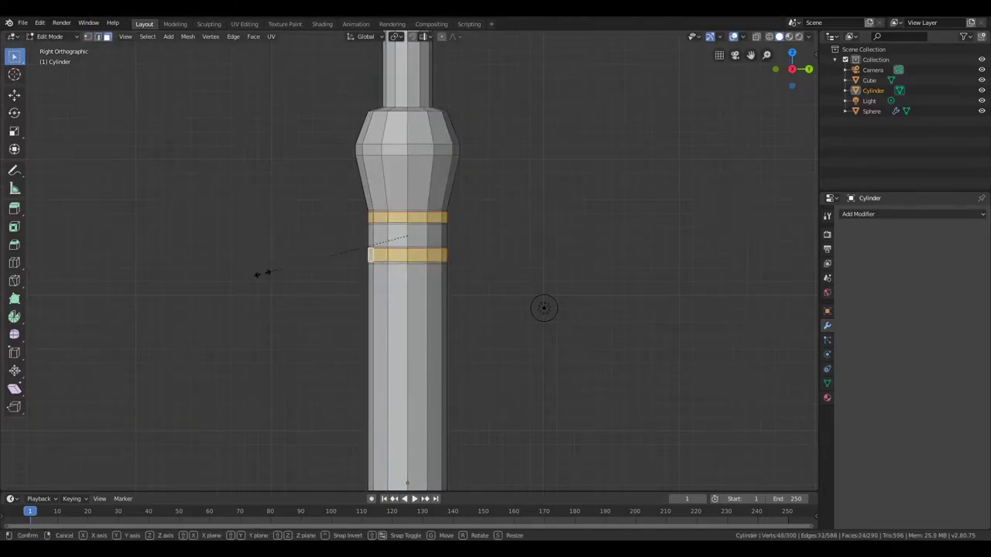
{"action": "key", "text": "s"}
{"action": "key", "text": "shift+z"}
{"action": "left_click", "coordinate": [230, 290]}
Leave Edit Mode, save lamppost.blend and return to the right side view
{"action": "middle_click_drag", "start_coordinate": [230, 290], "coordinate": [370, 284]}
{"action": "scroll", "coordinate": [370, 284], "scroll_direction": "down", "scroll_amount": 3}
{"action": "mouse_move", "coordinate": [281, 289]}
{"action": "middle_mouse_down"}
{"action": "mouse_move", "coordinate": [248, 265]}
{"action": "mouse_move", "coordinate": [291, 299]}
{"action": "middle_mouse_up"}
{"action": "key", "text": "Tab"}
{"action": "key", "text": "ctrl+s"}
{"action": "key", "text": "KP_3"}
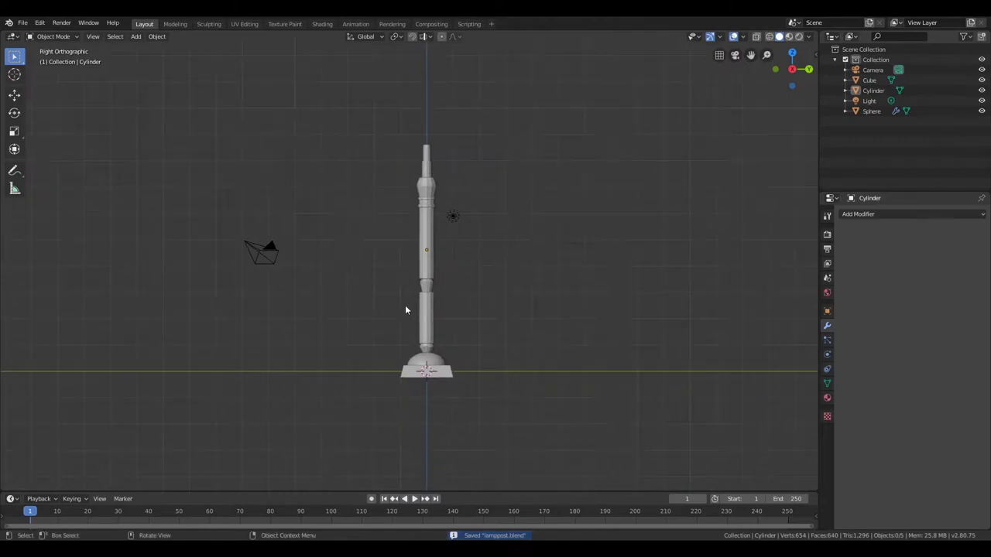
Add a loop near the collar and widen it with its height locked
{"action": "scroll", "coordinate": [417, 277], "scroll_direction": "up", "scroll_amount": 10}
{"action": "key", "text": "Tab"}
{"action": "key", "text": "ctrl+r"}
{"action": "left_click", "coordinate": [371, 230]}
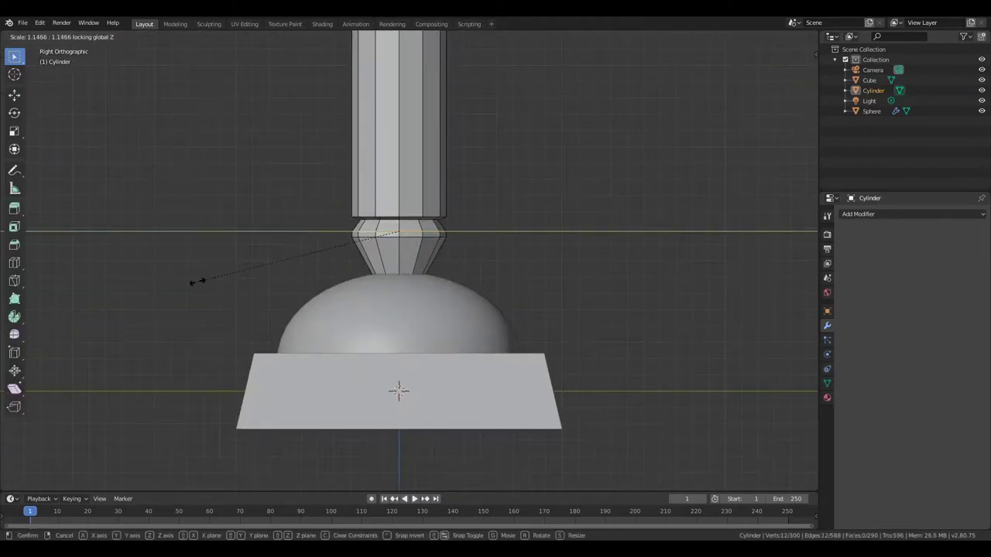
{"action": "key", "text": "s"}
{"action": "key", "text": "shift+z"}
{"action": "left_click", "coordinate": [241, 277]}
Lower the new loop vertically on the collar and return to Object Mode
{"action": "scroll", "coordinate": [236, 240], "scroll_direction": "down", "scroll_amount": 2}
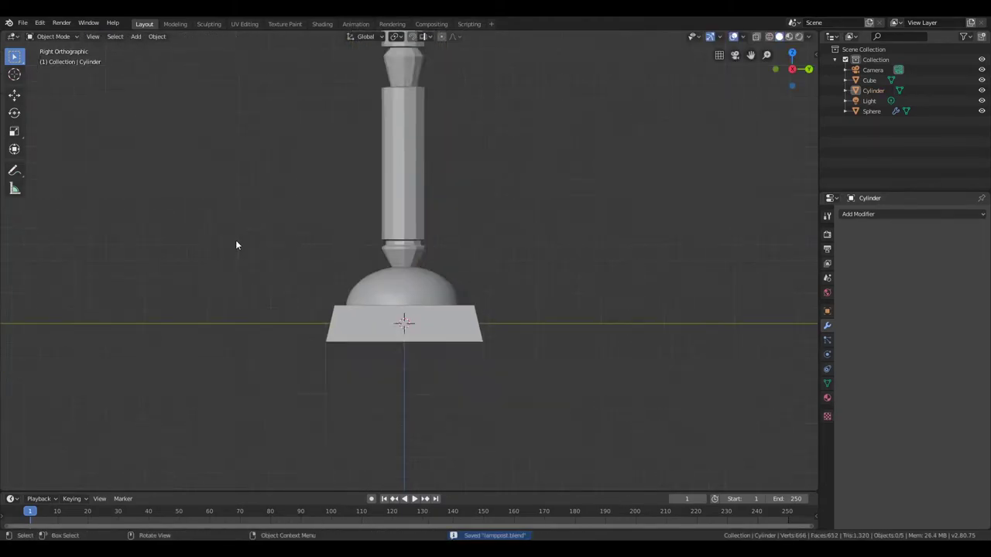
{"action": "key", "text": "g"}
{"action": "key", "text": "z"}
{"action": "scroll", "coordinate": [343, 289], "scroll_direction": "up", "scroll_amount": 2}
{"action": "left_click", "coordinate": [343, 289]}
{"action": "key", "text": "Tab"}
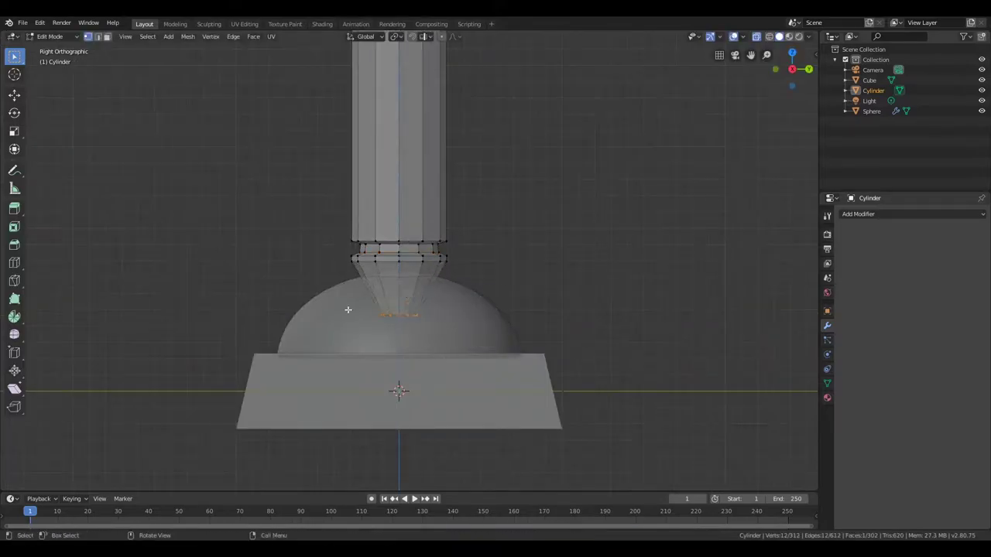
{"action": "scroll", "coordinate": [343, 289], "scroll_direction": "down", "scroll_amount": 5}
{"action": "mouse_move", "coordinate": [342, 289]}
{"action": "middle_mouse_down"}
{"action": "mouse_move", "coordinate": [251, 303]}
{"action": "mouse_move", "coordinate": [281, 275]}
{"action": "mouse_move", "coordinate": [342, 253]}
{"action": "mouse_move", "coordinate": [324, 243]}
{"action": "middle_mouse_up"}
{"action": "scroll", "coordinate": [281, 275], "scroll_direction": "up", "scroll_amount": 4}
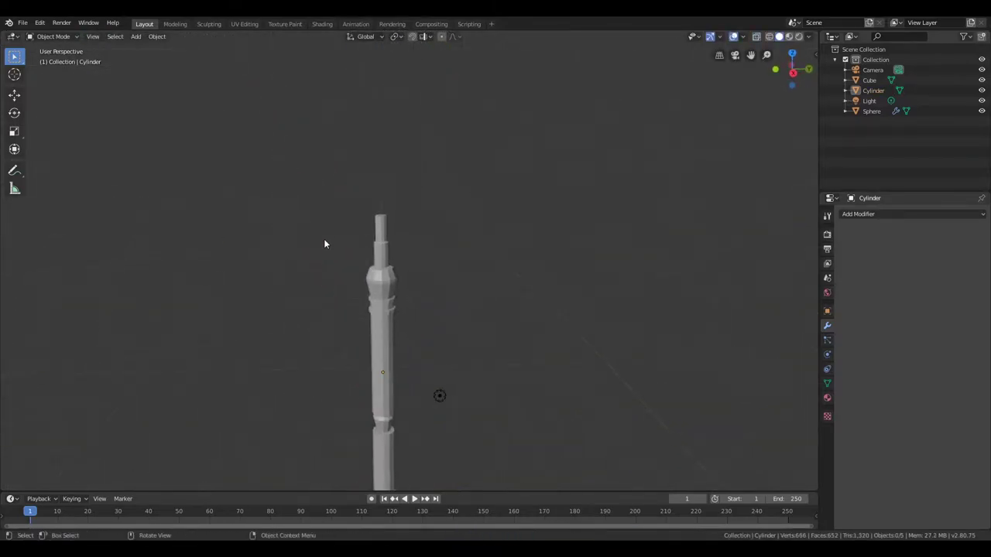
Enter Edit Mode in see-through side view and select the column's top ring
{"action": "key", "text": "Tab"}
{"action": "key", "text": "KP_3"}
{"action": "middle_click_drag", "start_coordinate": [280, 305], "coordinate": [181, 380]}
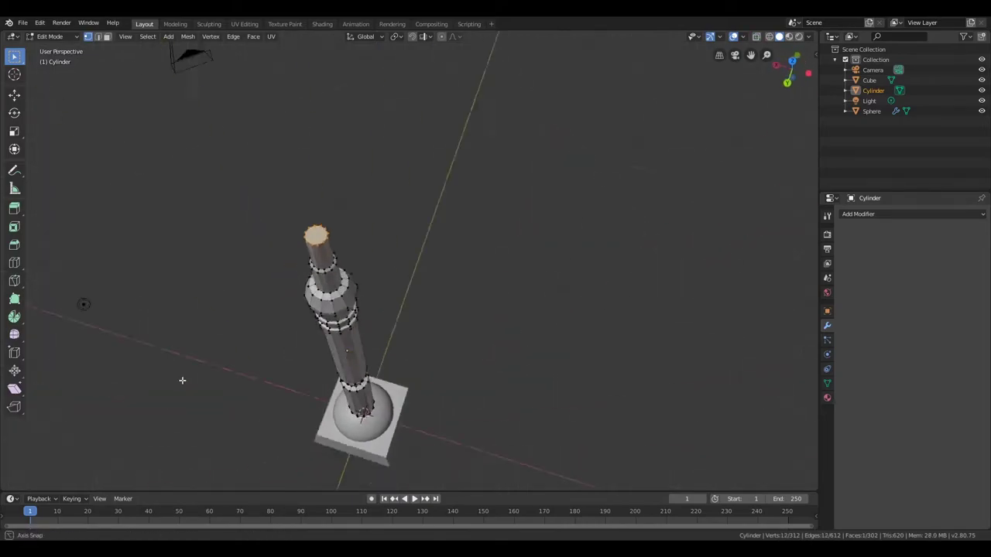
{"action": "key", "text": "KP_3"}
{"action": "key", "text": "alt+z"}
{"action": "left_click_drag", "start_coordinate": [338, 303], "coordinate": [410, 333]}
{"action": "scroll", "coordinate": [348, 313], "scroll_direction": "up", "scroll_amount": 2}
Extrude the top ring upward twice, widening each new ring into a flare
{"action": "key", "text": "e"}
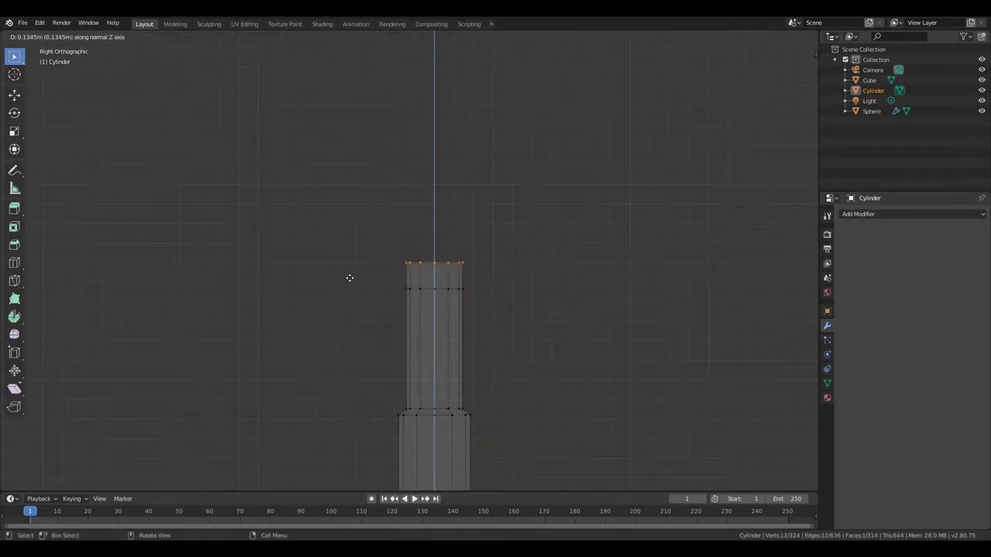
{"action": "left_click", "coordinate": [349, 277]}
{"action": "key", "text": "s"}
{"action": "left_click", "coordinate": [154, 319]}
{"action": "key", "text": "e"}
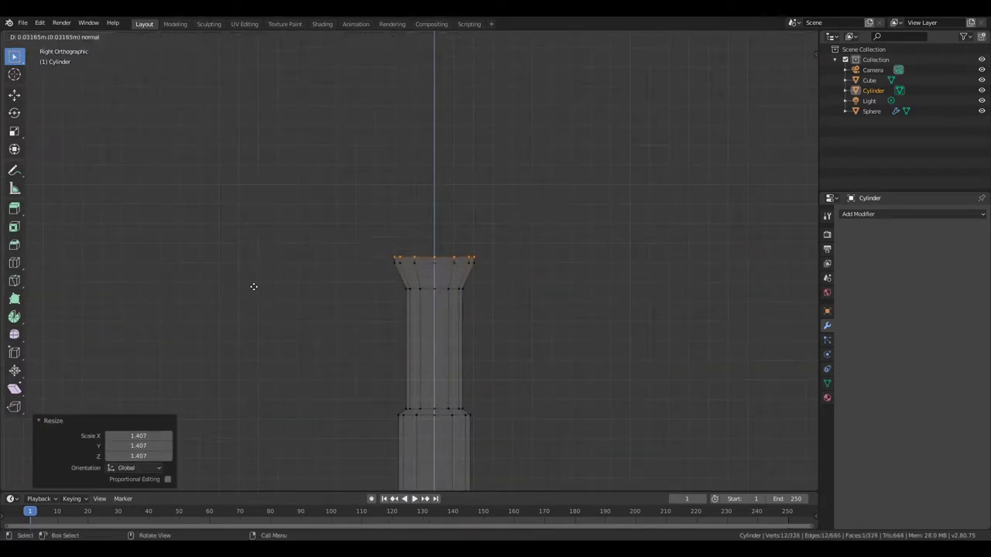
{"action": "left_click", "coordinate": [241, 281]}
{"action": "key", "text": "s"}
{"action": "left_click", "coordinate": [776, 335]}
Extrude the top once more and scale it outward into an overhanging rim
{"action": "key", "text": "e"}
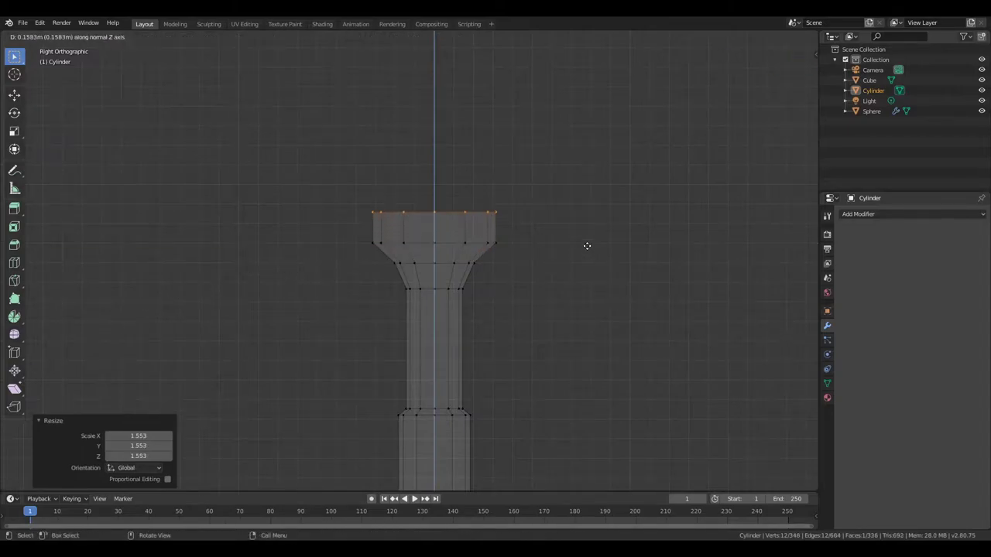
{"action": "left_click", "coordinate": [583, 239]}
{"action": "key", "text": "e"}
{"action": "left_click", "coordinate": [434, 188]}
{"action": "key", "text": "s"}
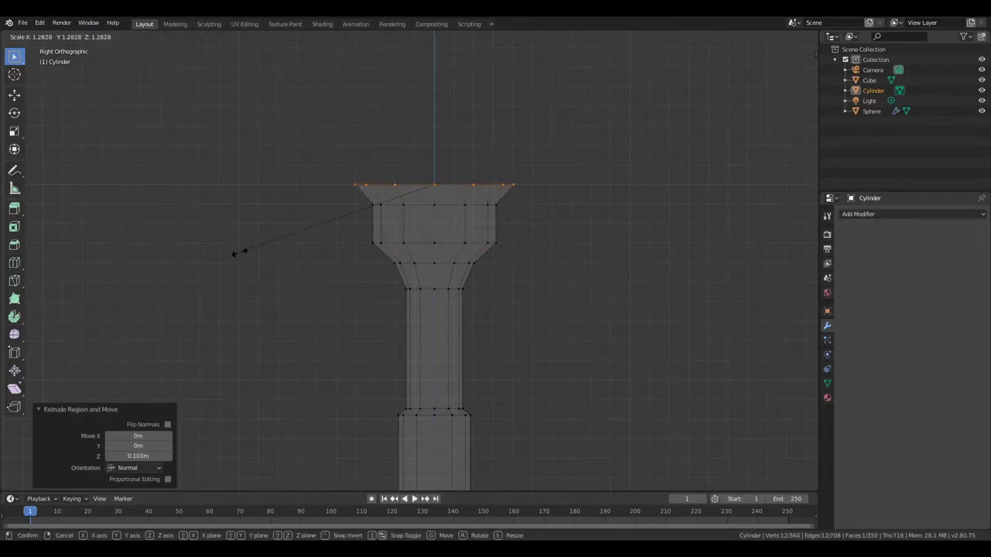
{"action": "left_click", "coordinate": [239, 253]}
Add and scale a loop near the top, then shrink a ring lower in the head
{"action": "key", "text": "ctrl+r"}
{"action": "left_click", "coordinate": [391, 203]}
{"action": "key", "text": "s"}
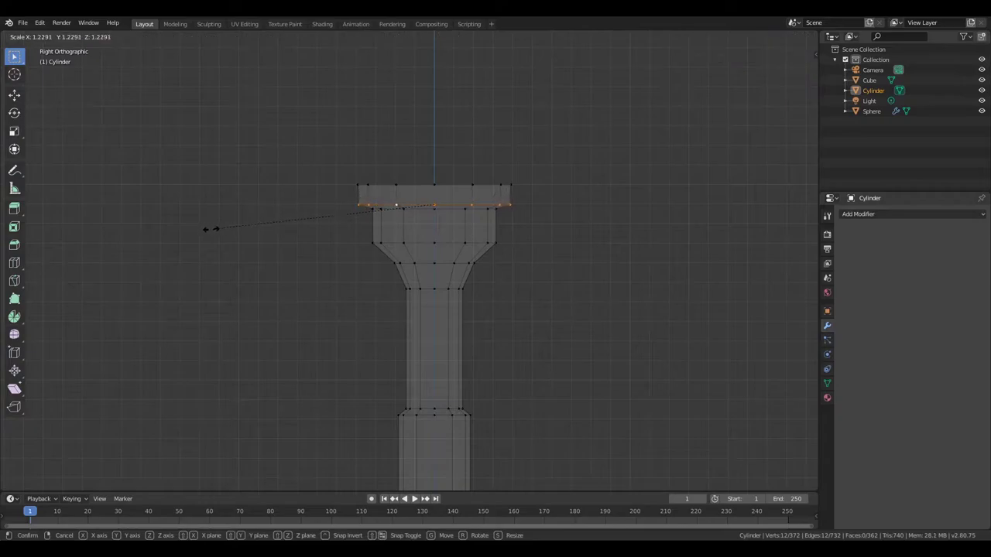
{"action": "left_click", "coordinate": [210, 229]}
{"action": "left_click", "coordinate": [359, 247], "text": "alt"}
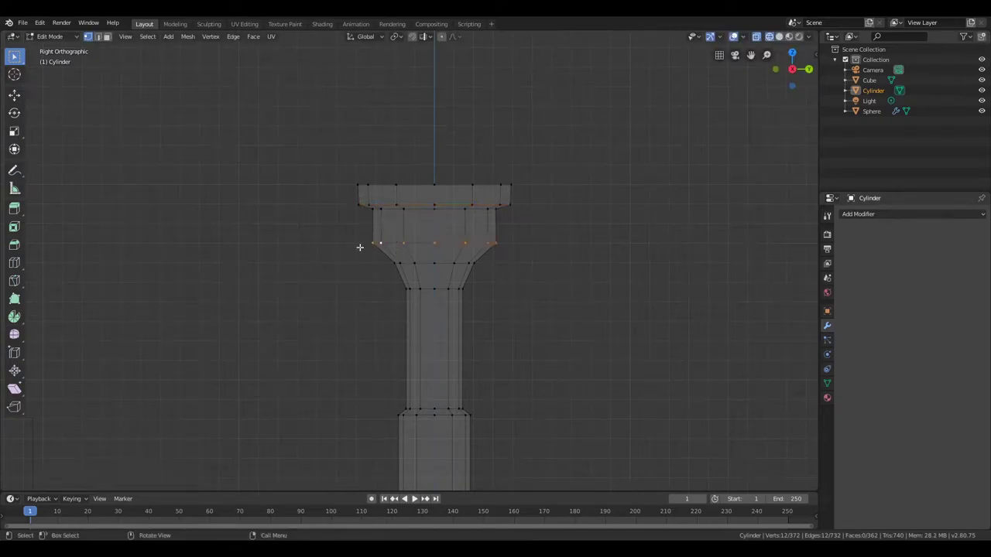
{"action": "key", "text": "s"}
{"action": "left_click", "coordinate": [331, 265]}
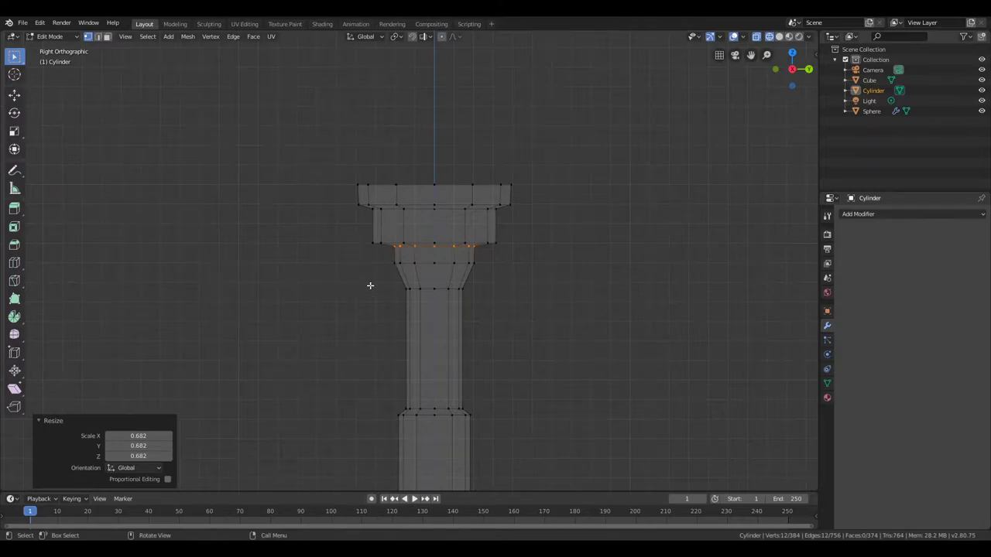
Revert the shrink, then scale the ring below the rim slightly inward and dissolve it
{"action": "key", "text": "ctrl+z"}
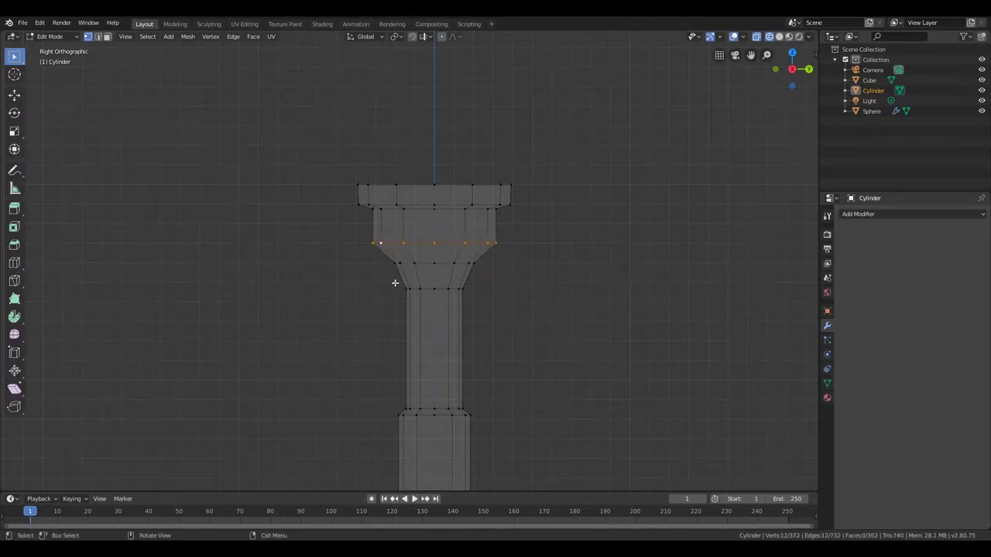
{"action": "key", "text": "ctrl+z"}
{"action": "key", "text": "ctrl+shift+z"}
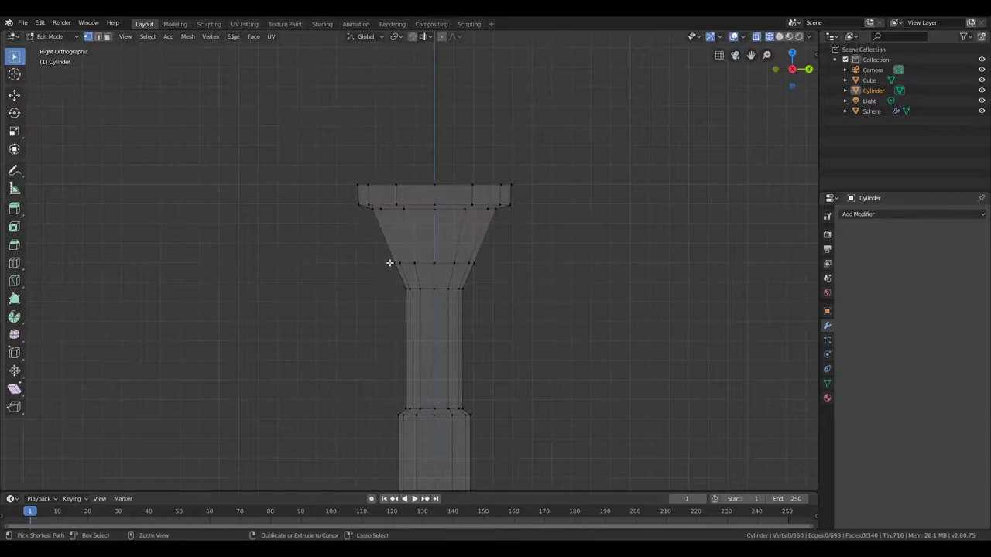
{"action": "key", "text": "x"}
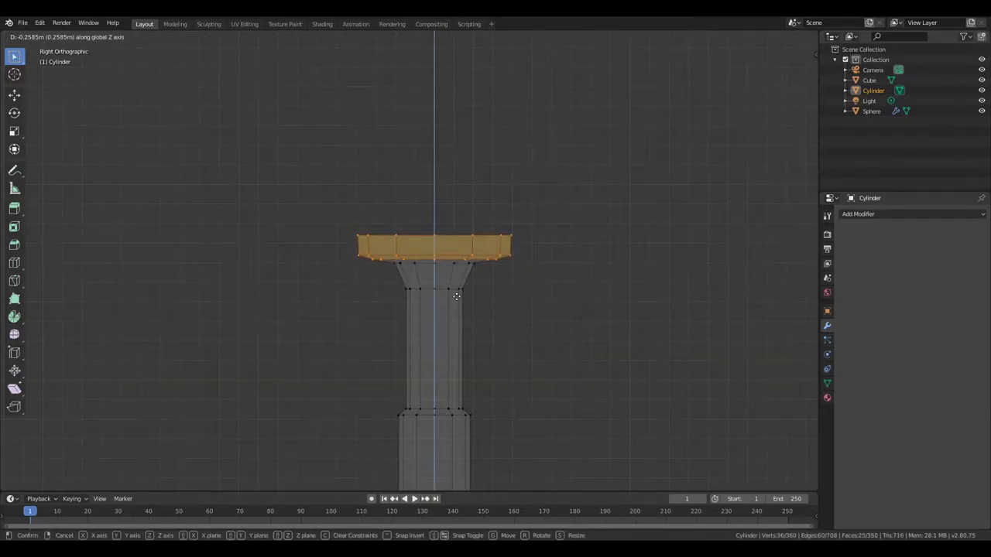
{"action": "key", "text": "Escape"}
{"action": "key", "text": "ctrl+z"}
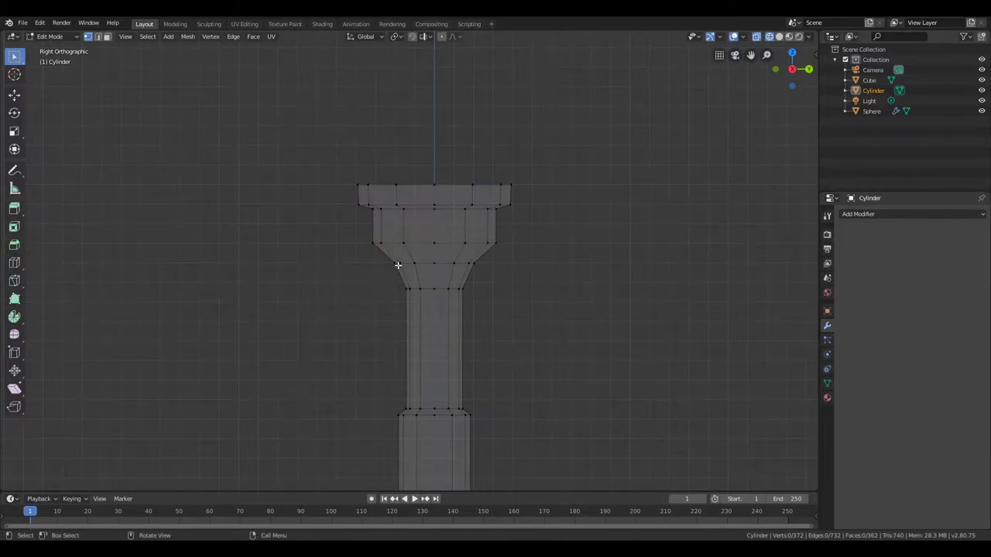
{"action": "left_click", "coordinate": [388, 245], "text": "alt"}
{"action": "key", "text": "s"}
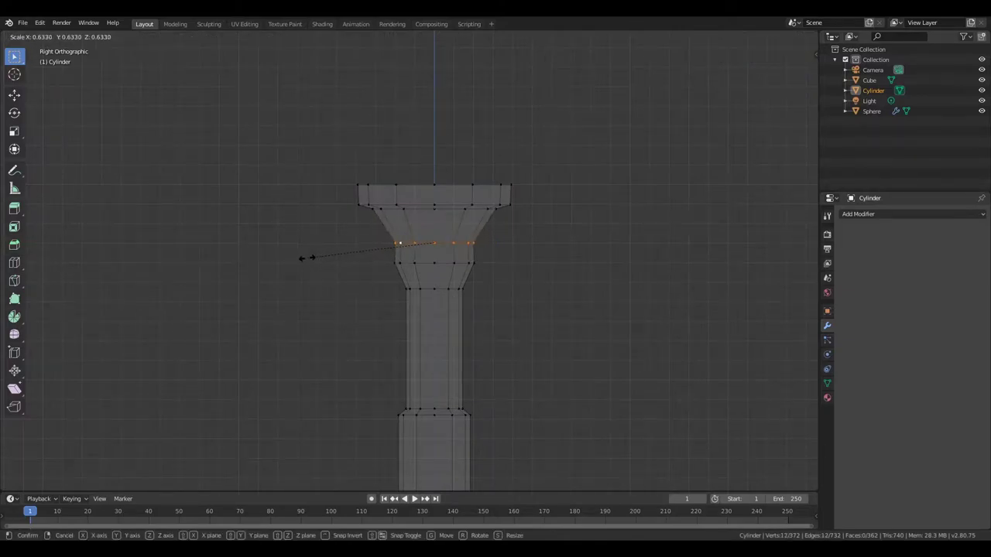
{"action": "left_click", "coordinate": [301, 259]}
{"action": "key", "text": "x"}
{"action": "left_click", "coordinate": [333, 263]}
Lower the top cap vertically and cut and scale a new loop into the flare
{"action": "key", "text": "g"}
{"action": "key", "text": "z"}
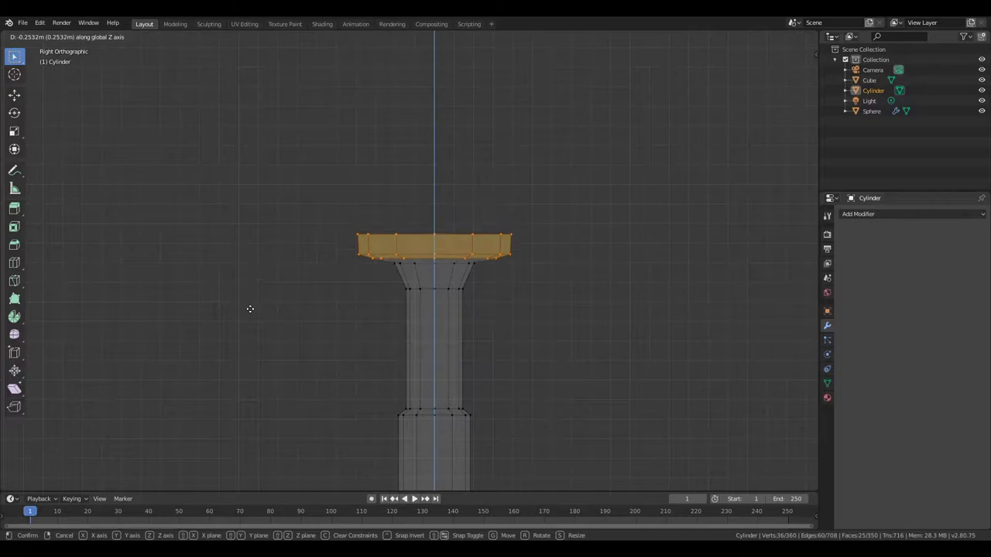
{"action": "left_click", "coordinate": [250, 276]}
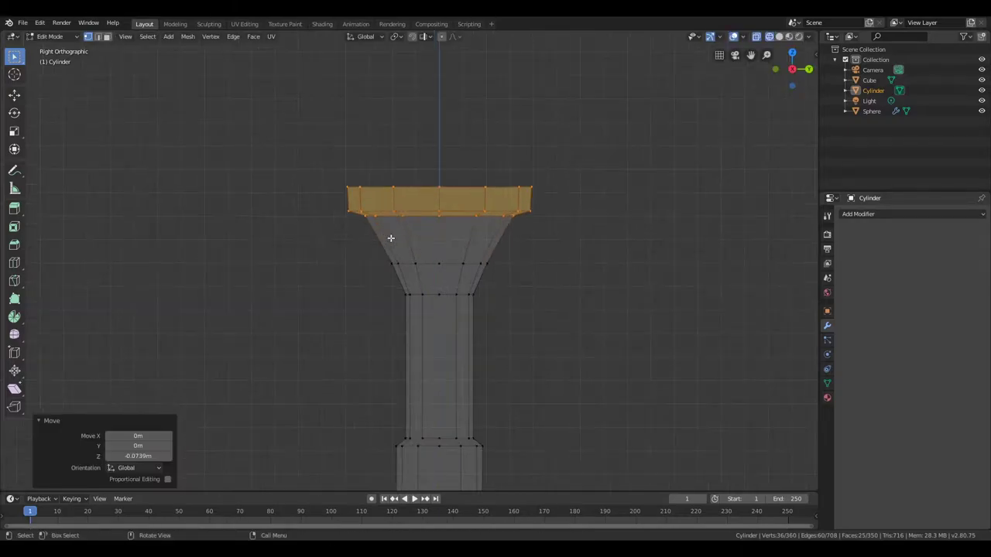
{"action": "key", "text": "ctrl+r"}
{"action": "left_click", "coordinate": [250, 277]}
{"action": "left_click", "coordinate": [251, 277]}
{"action": "key", "text": "s"}
{"action": "left_click", "coordinate": [160, 281]}
{"action": "key", "text": "Tab"}
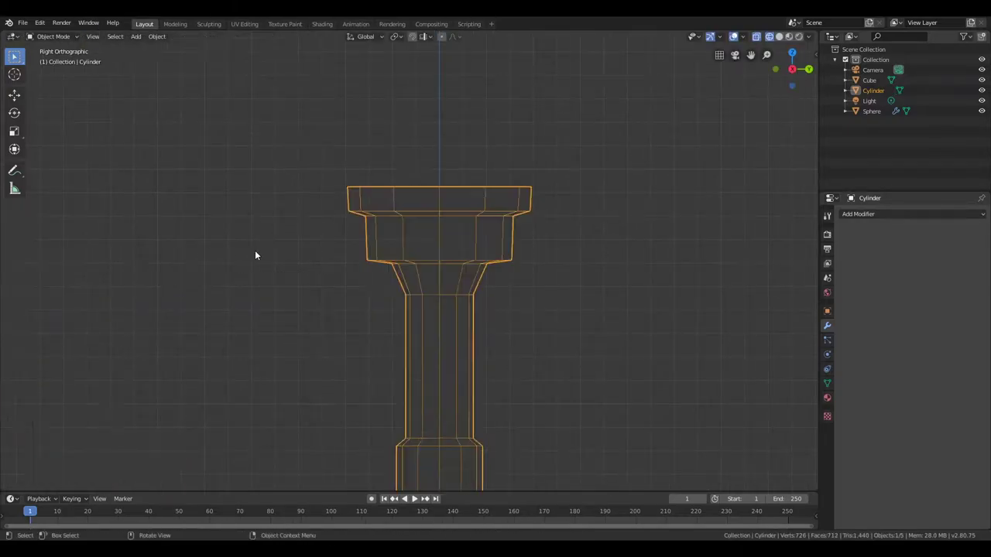
{"action": "middle_click_drag", "start_coordinate": [255, 255], "coordinate": [305, 268]}
{"action": "key", "text": "ctrl+s"}
{"action": "left_click", "coordinate": [778, 37]}
{"action": "middle_click_drag", "start_coordinate": [412, 187], "coordinate": [369, 177], "text": "alt"}
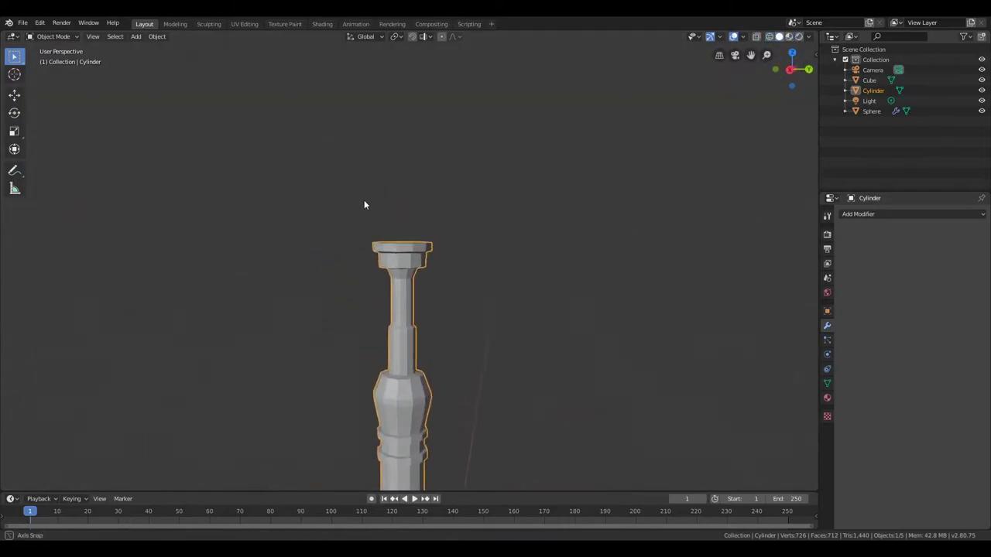
{"action": "middle_click_drag", "start_coordinate": [416, 222], "coordinate": [394, 231]}
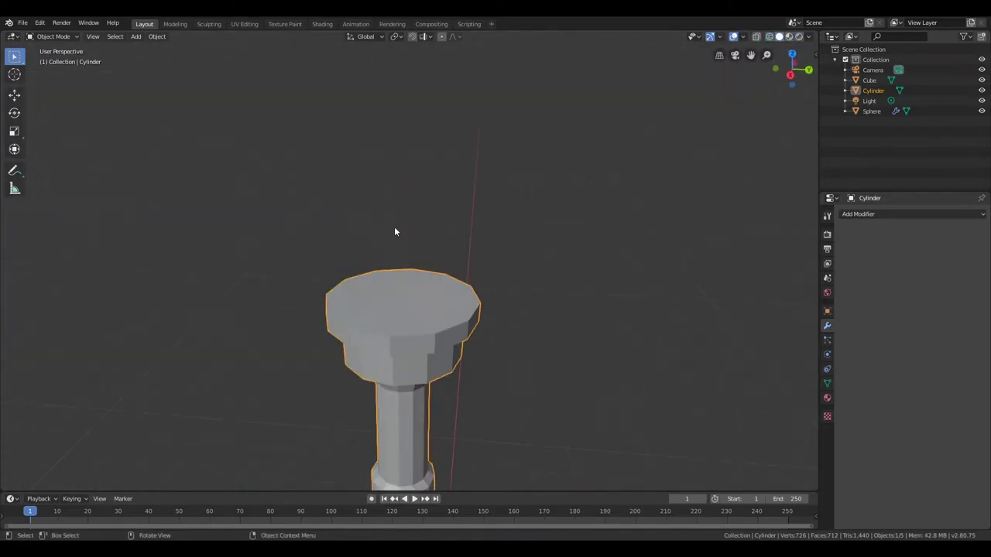
{"action": "mouse_move", "coordinate": [270, 283]}
{"action": "middle_mouse_down"}
{"action": "mouse_move", "coordinate": [363, 274]}
{"action": "mouse_move", "coordinate": [414, 221]}
{"action": "mouse_move", "coordinate": [433, 395]}
{"action": "mouse_move", "coordinate": [475, 304]}
{"action": "middle_mouse_up"}
{"action": "key", "text": "Tab"}
{"action": "mouse_move", "coordinate": [465, 271]}
{"action": "middle_mouse_down"}
{"action": "mouse_move", "coordinate": [311, 268]}
{"action": "mouse_move", "coordinate": [252, 254]}
{"action": "mouse_move", "coordinate": [276, 268]}
{"action": "mouse_move", "coordinate": [399, 281]}
{"action": "mouse_move", "coordinate": [440, 272]}
{"action": "middle_mouse_up"}
{"action": "key", "text": "x"}
{"action": "left_click", "coordinate": [252, 254]}
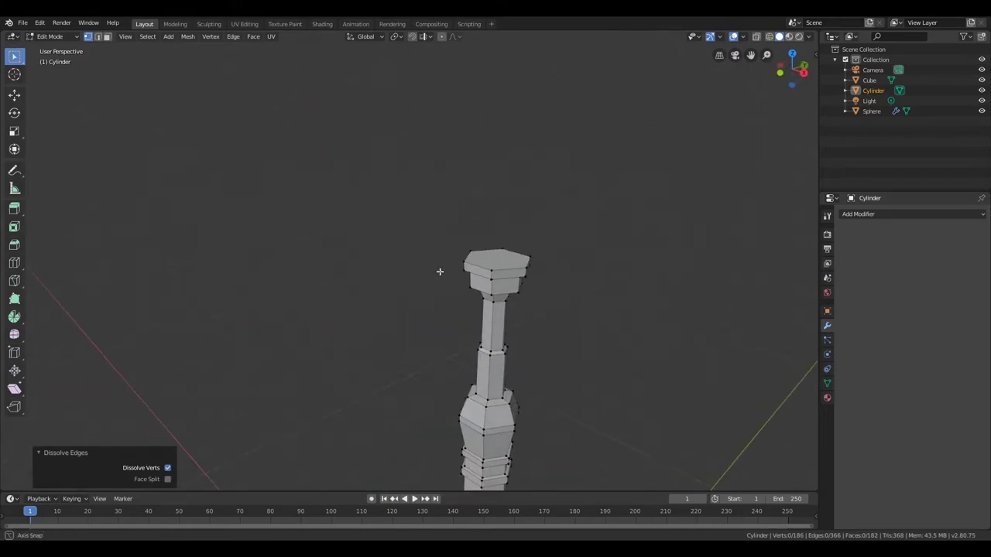
{"action": "key", "text": "ctrl+z"}
Save the lamppost file and switch to a straight side view
{"action": "key", "text": "Tab"}
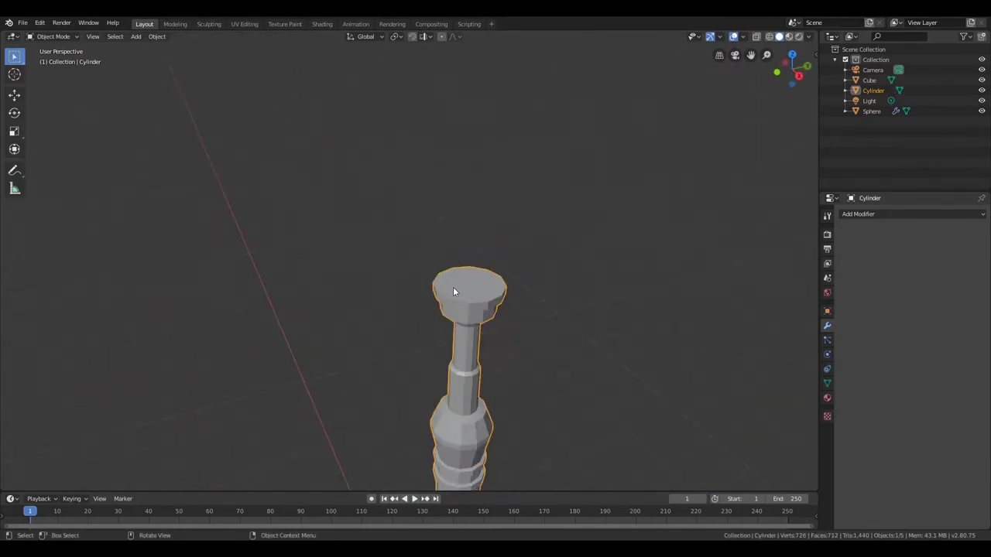
{"action": "key", "text": "ctrl+s"}
{"action": "key", "text": "Tab"}
{"action": "left_click", "coordinate": [792, 72]}
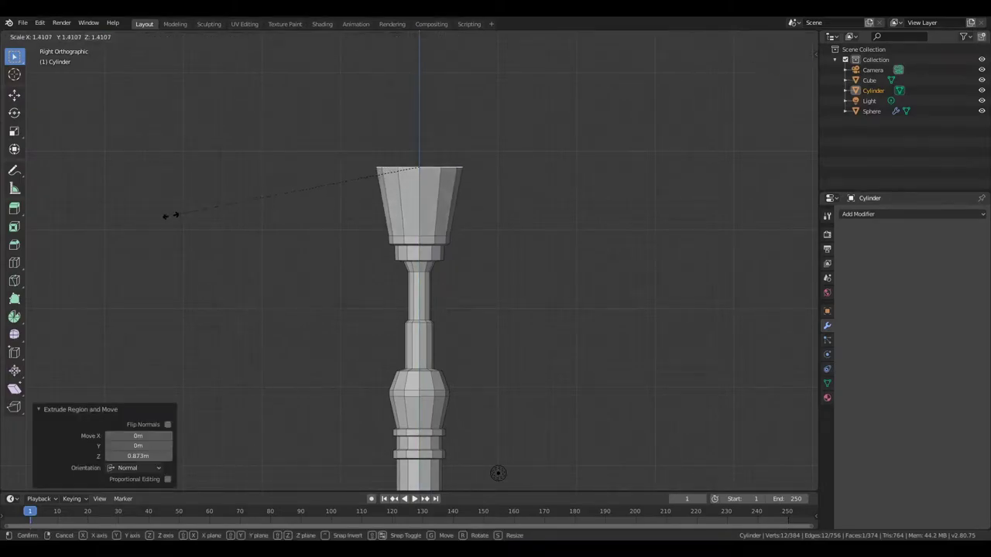
Extrude the post's top face upward and scale it outward into the tapered housing
{"action": "middle_click_drag", "start_coordinate": [314, 200], "coordinate": [422, 232]}
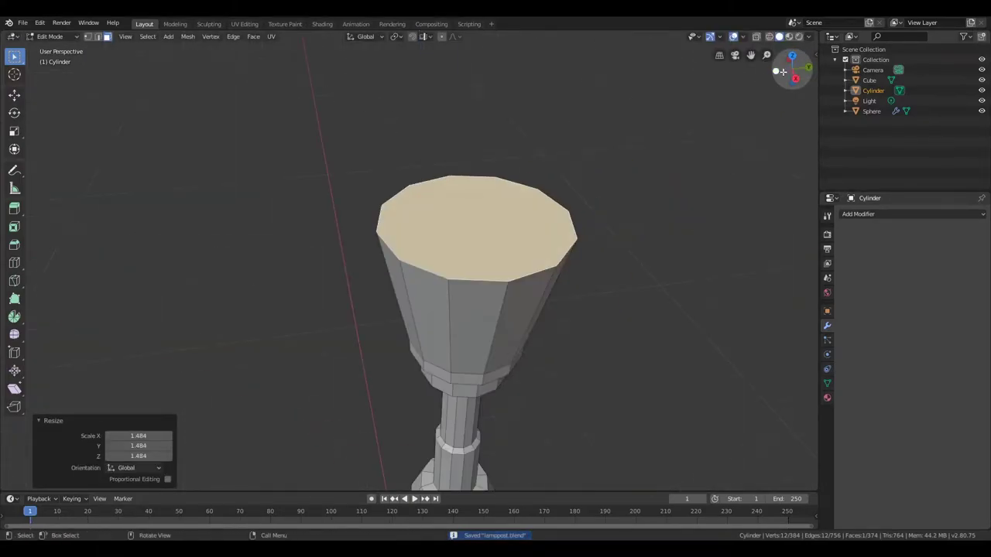
{"action": "left_click", "coordinate": [422, 232]}
{"action": "key", "text": "KP_3"}
{"action": "key", "text": "e"}
{"action": "key", "text": "Return"}
{"action": "key", "text": "s"}
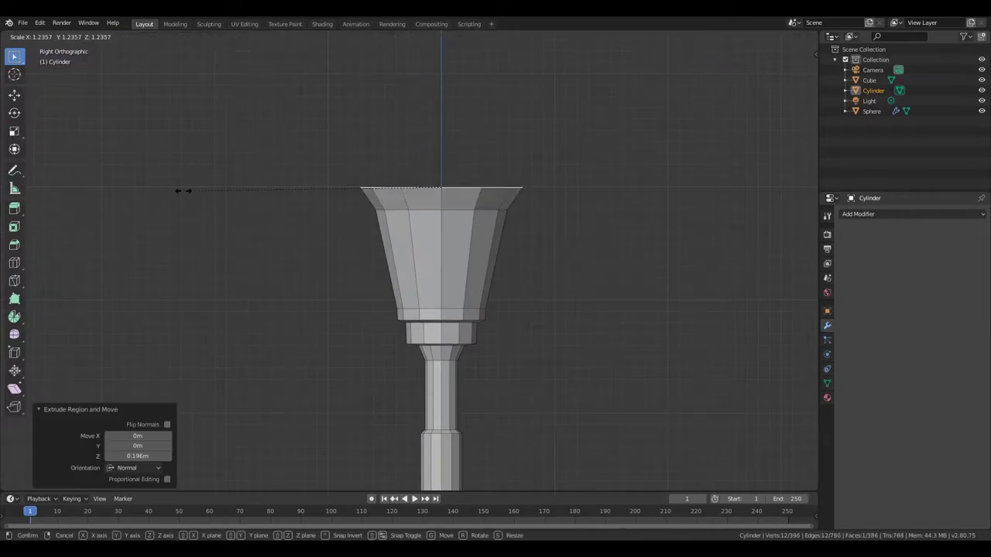
Add the flared rim, inset the top face and bevel it into a rounded cap
{"action": "middle_click_drag", "start_coordinate": [186, 186], "coordinate": [205, 215]}
{"action": "key", "text": "i"}
{"action": "left_click", "coordinate": [206, 214]}
{"action": "left_click", "coordinate": [395, 128]}
{"action": "key", "text": "KP_3"}
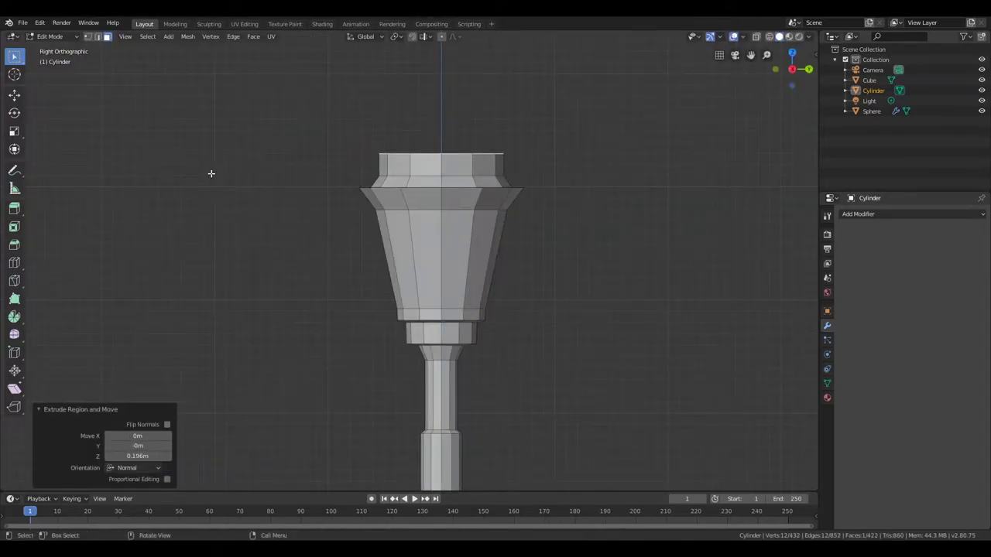
{"action": "left_click", "coordinate": [188, 198]}
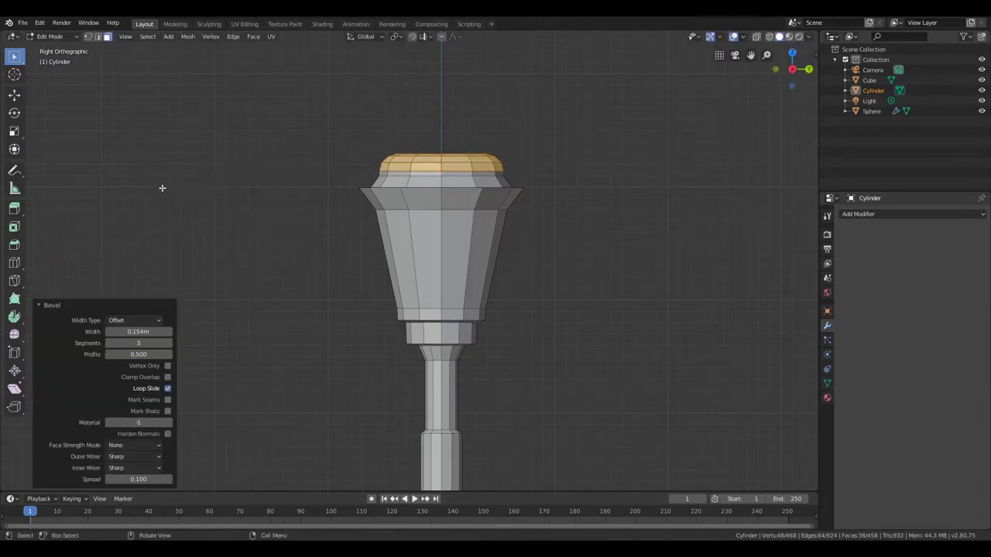
{"action": "left_click", "coordinate": [390, 177], "text": "alt"}
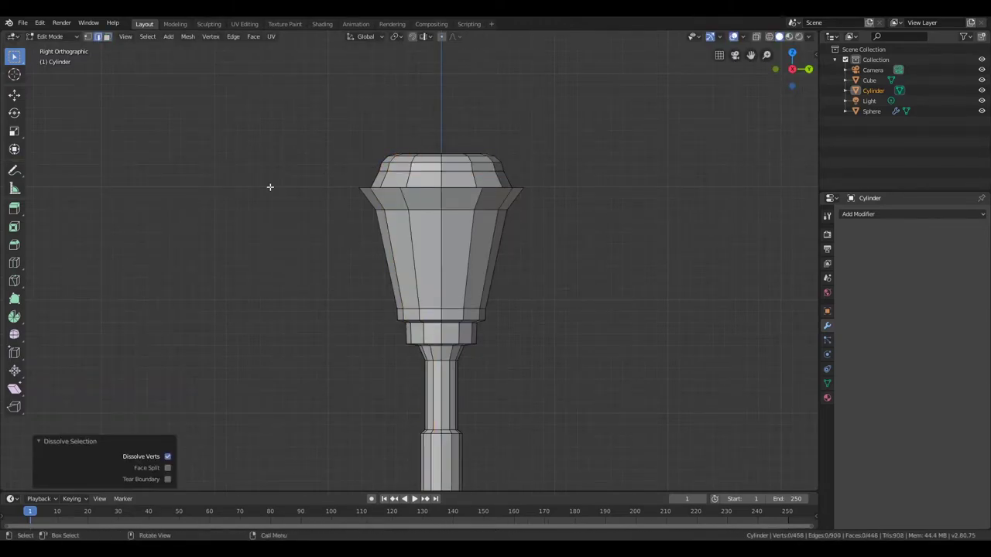
{"action": "middle_click_drag", "start_coordinate": [274, 155], "coordinate": [428, 223]}
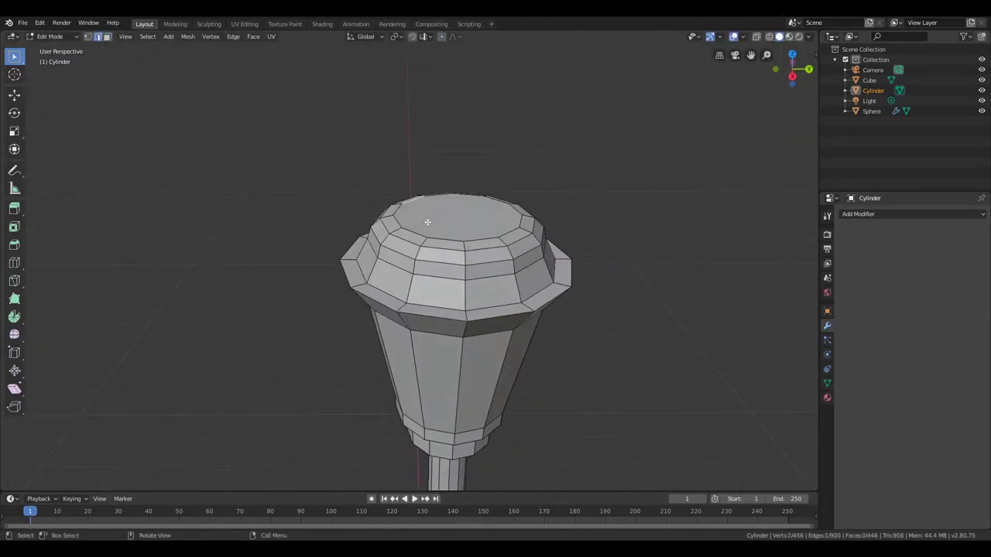
Finish the cap's inset, then extrude a short step and bevel its top edges
{"action": "left_click", "coordinate": [243, 240]}
{"action": "left_click", "coordinate": [803, 82]}
{"action": "key", "text": "e"}
{"action": "left_click", "coordinate": [313, 155]}
{"action": "key", "text": "ctrl+b"}
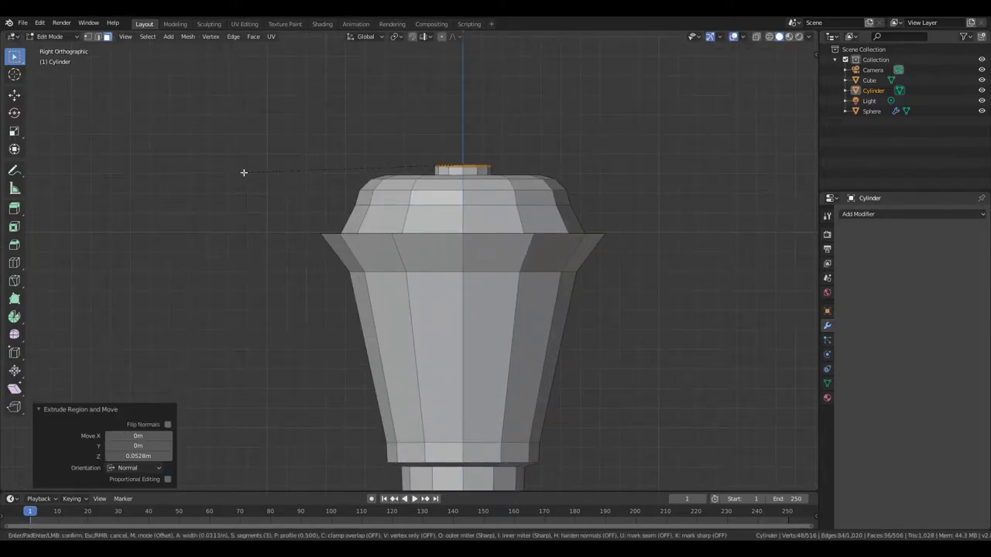
{"action": "left_click", "coordinate": [239, 179]}
Inset a small top face, raise it into a knob and bevel the knob's edges
{"action": "middle_click_drag", "start_coordinate": [239, 179], "coordinate": [258, 276]}
{"action": "key", "text": "i"}
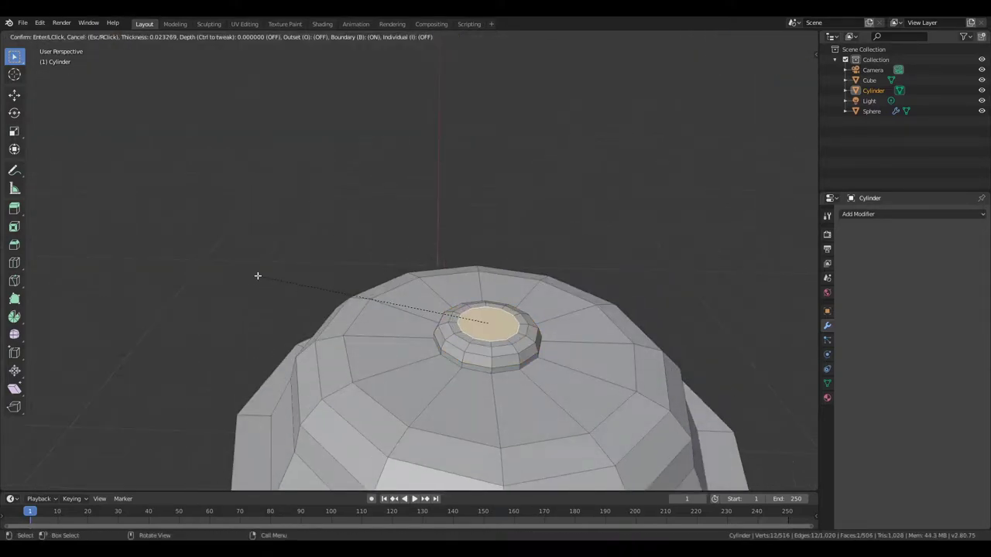
{"action": "left_click", "coordinate": [190, 161]}
{"action": "key", "text": "KP_3"}
{"action": "left_click", "coordinate": [187, 143]}
{"action": "key", "text": "ctrl+b"}
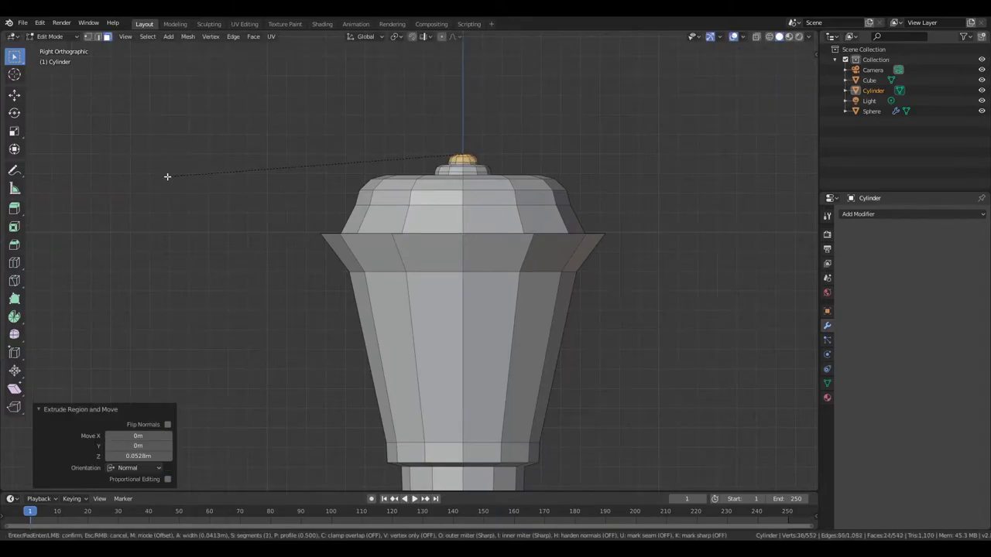
{"action": "left_click", "coordinate": [167, 176]}
Extrude the knob's top face upward and check the height from the right side
{"action": "middle_click_drag", "start_coordinate": [168, 177], "coordinate": [271, 165]}
{"action": "left_click", "coordinate": [465, 240]}
{"action": "left_click", "coordinate": [313, 172]}
{"action": "key", "text": "KP_3"}
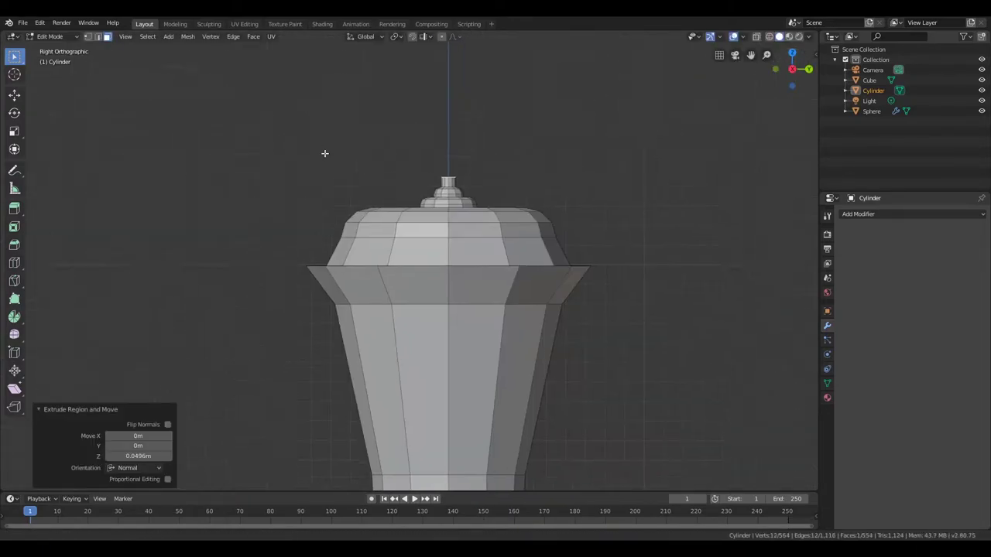
{"action": "left_click", "coordinate": [403, 166]}
{"action": "middle_click_drag", "start_coordinate": [404, 165], "coordinate": [268, 270]}
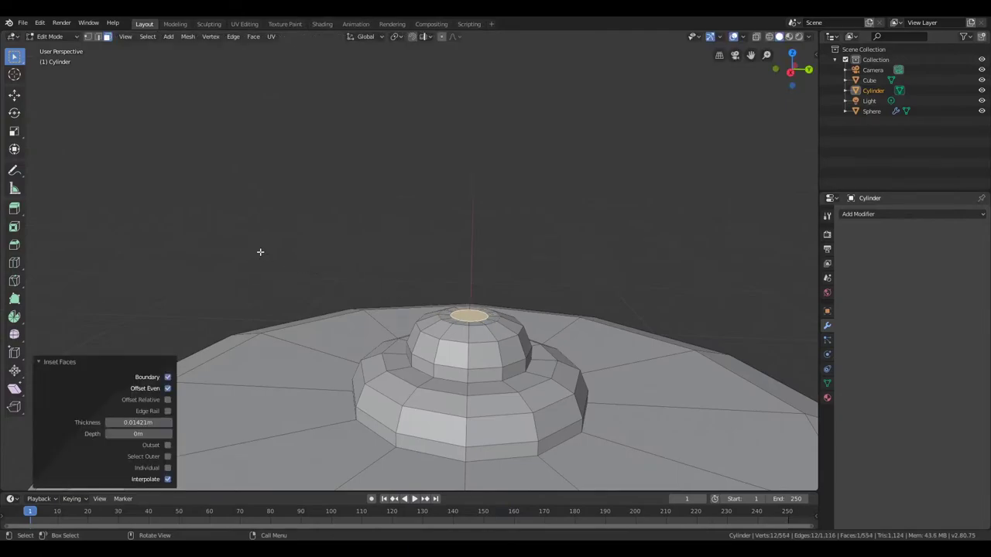
{"action": "key", "text": "KP_3"}
{"action": "middle_click_drag", "start_coordinate": [391, 141], "coordinate": [188, 287]}
Extrude the top face up into a thin pin and scale its top face up
{"action": "key", "text": "e"}
{"action": "left_click", "coordinate": [412, 152]}
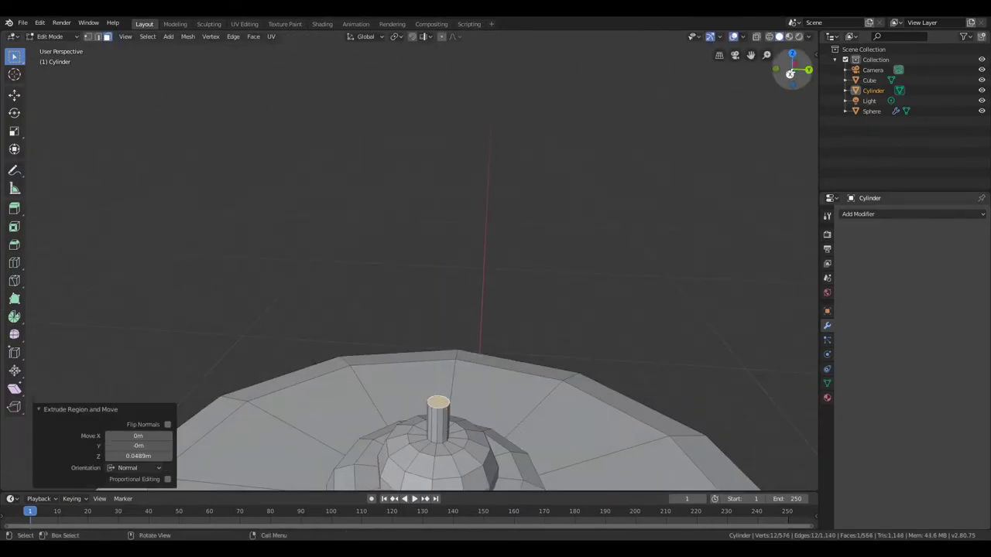
{"action": "key", "text": "KP_3"}
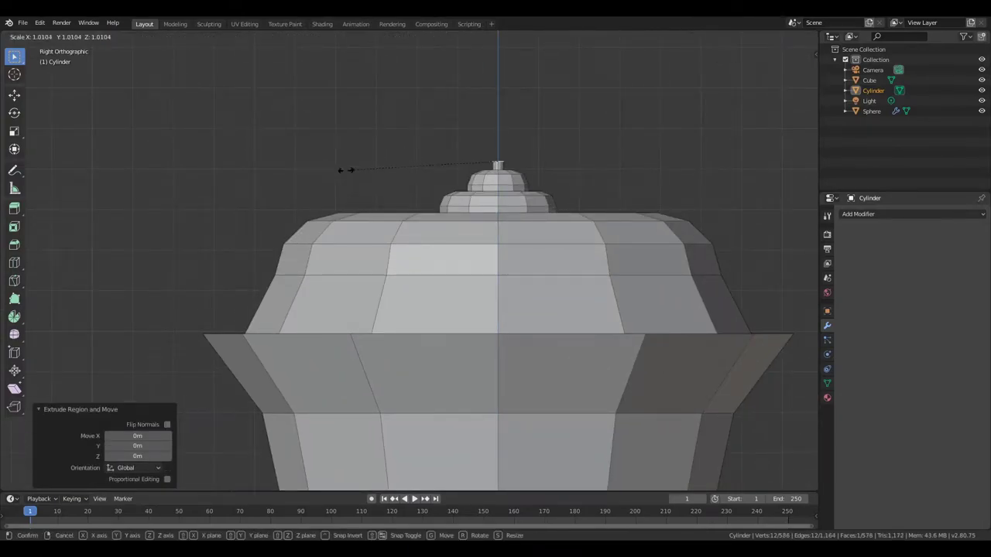
{"action": "left_click", "coordinate": [240, 169]}
{"action": "mouse_move", "coordinate": [240, 169]}
{"action": "middle_mouse_down"}
{"action": "mouse_move", "coordinate": [294, 170]}
{"action": "mouse_move", "coordinate": [45, 237]}
{"action": "middle_mouse_up"}
{"action": "left_click_drag", "start_coordinate": [791, 75], "coordinate": [380, 162]}
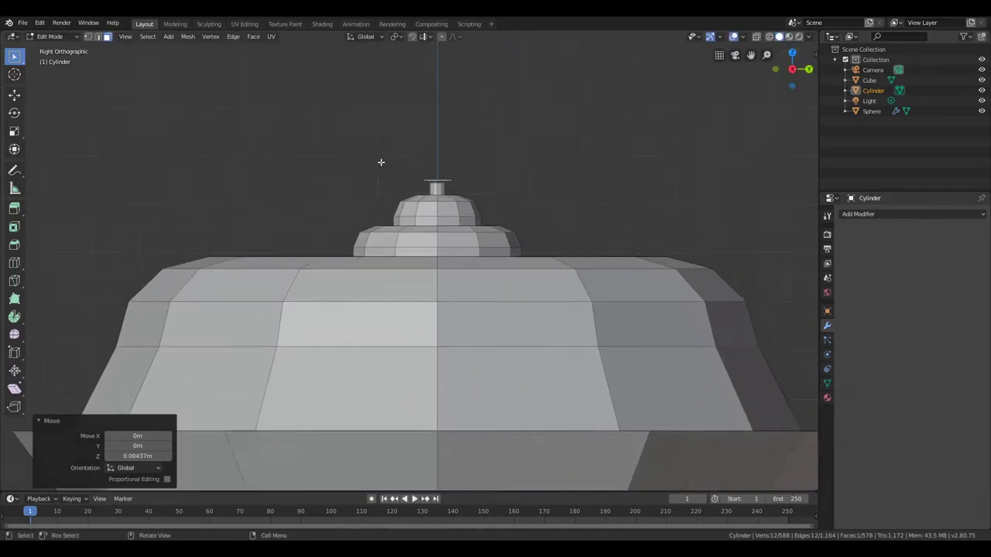
Extrude the pin's top face again in place and flare out its top ring
{"action": "key", "text": "e"}
{"action": "right_click", "coordinate": [343, 148]}
{"action": "middle_click_drag", "start_coordinate": [343, 148], "coordinate": [351, 149]}
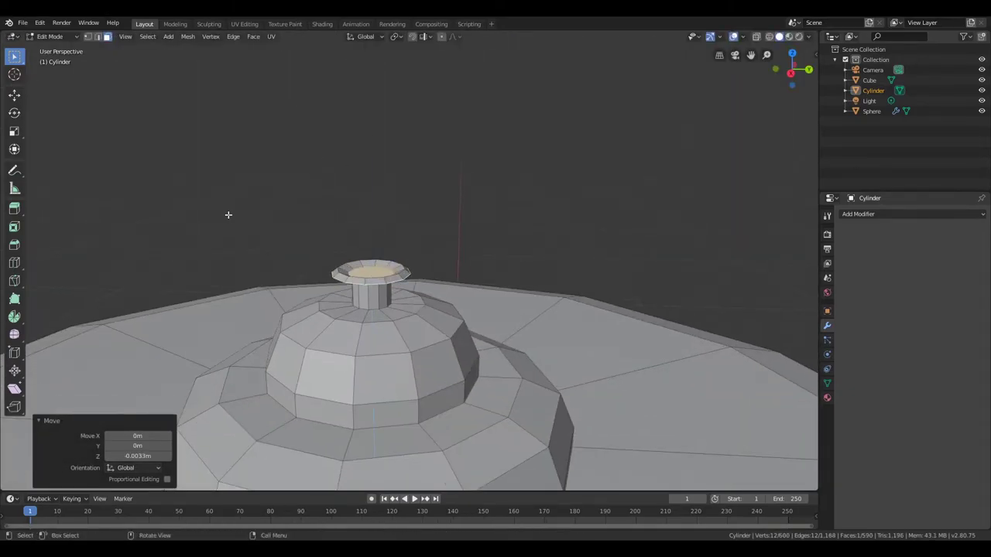
{"action": "middle_click_drag", "start_coordinate": [228, 214], "coordinate": [235, 215]}
{"action": "key", "text": "ctrl+z"}
{"action": "left_click", "coordinate": [227, 165]}
Raise the top ring along Z and give the knob a rounded bevel
{"action": "key", "text": "KP_3"}
{"action": "key", "text": "g"}
{"action": "key", "text": "z"}
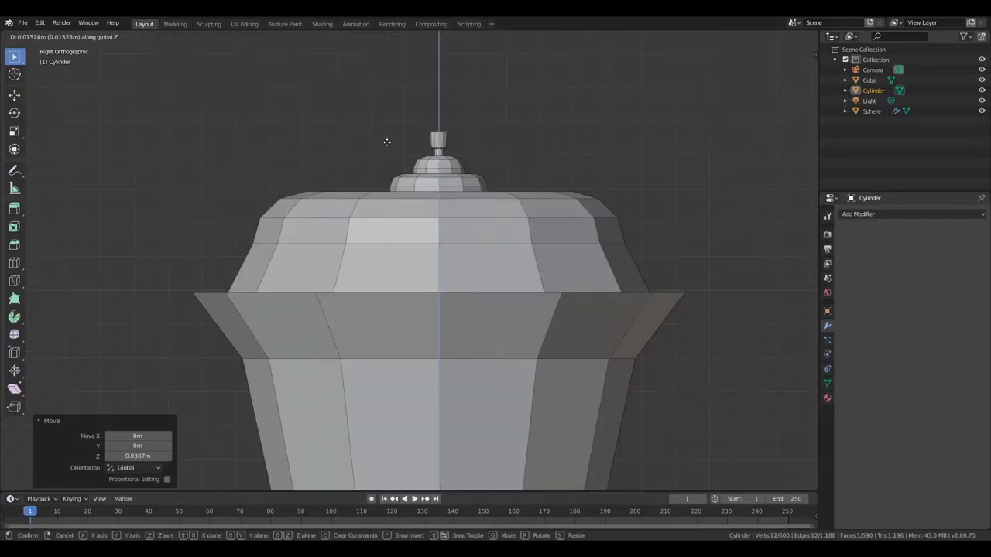
{"action": "left_click", "coordinate": [386, 145]}
{"action": "scroll", "coordinate": [258, 194], "scroll_direction": "up", "scroll_amount": 5}
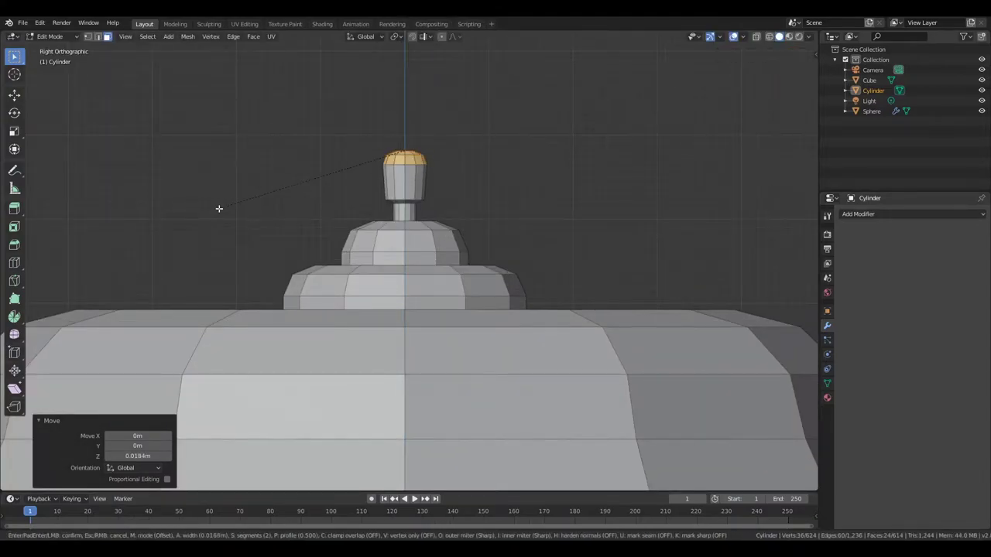
{"action": "left_click", "coordinate": [223, 207]}
{"action": "scroll", "coordinate": [330, 279], "scroll_direction": "down", "scroll_amount": 5}
Check the lamp in Object Mode, then box-select the whole finial and its rings
{"action": "key", "text": "Tab"}
{"action": "mouse_move", "coordinate": [330, 278]}
{"action": "middle_mouse_down"}
{"action": "mouse_move", "coordinate": [275, 277]}
{"action": "mouse_move", "coordinate": [336, 284]}
{"action": "middle_mouse_up"}
{"action": "key", "text": "Tab"}
{"action": "scroll", "coordinate": [288, 293], "scroll_direction": "up", "scroll_amount": 6}
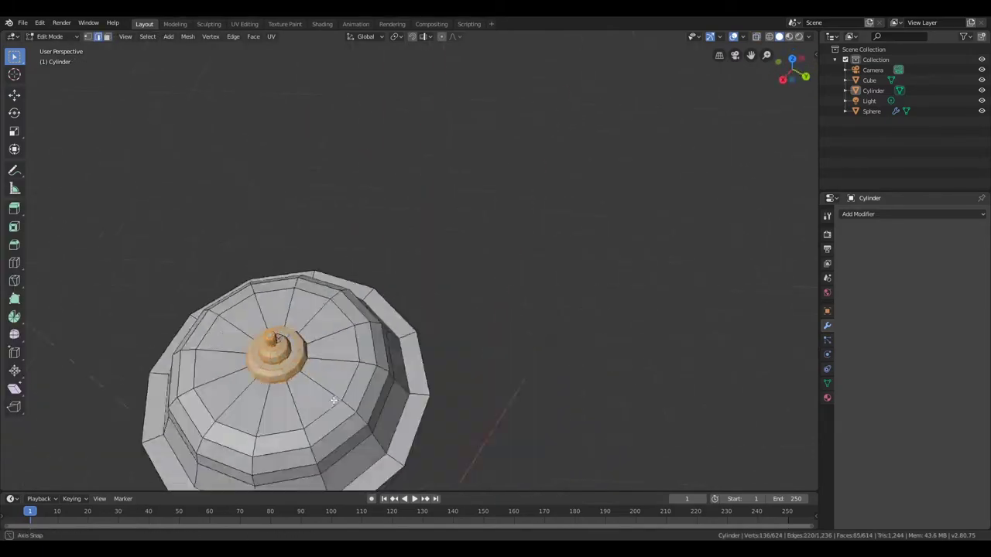
{"action": "scroll", "coordinate": [336, 285], "scroll_direction": "up", "scroll_amount": 3}
{"action": "scroll", "coordinate": [372, 235], "scroll_direction": "up", "scroll_amount": 3}
{"action": "mouse_move", "coordinate": [367, 245]}
{"action": "middle_mouse_down"}
{"action": "mouse_move", "coordinate": [277, 321]}
{"action": "mouse_move", "coordinate": [274, 287]}
{"action": "mouse_move", "coordinate": [391, 325]}
{"action": "mouse_move", "coordinate": [418, 263]}
{"action": "middle_mouse_up"}
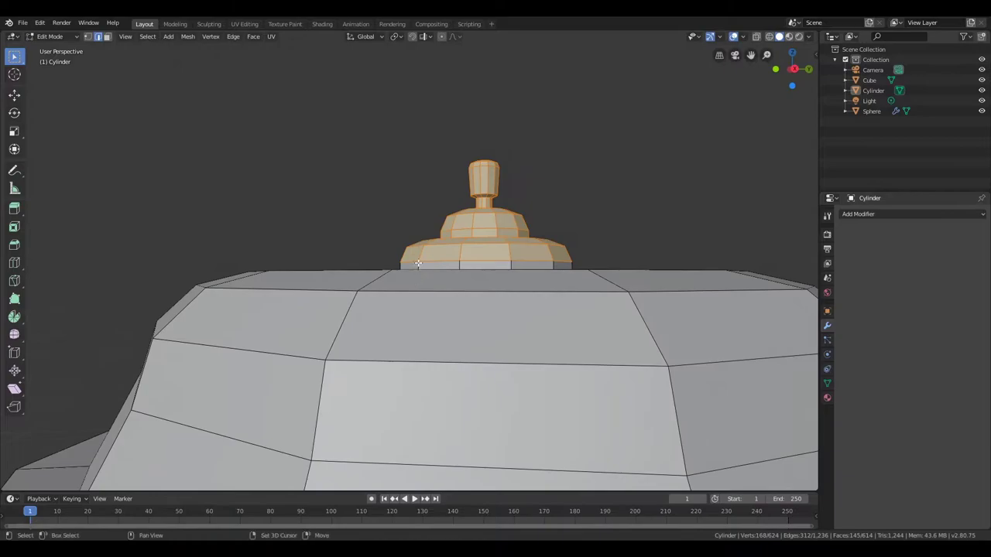
{"action": "left_click_drag", "start_coordinate": [565, 262], "coordinate": [565, 262]}
{"action": "mouse_move", "coordinate": [565, 262]}
{"action": "middle_mouse_down"}
{"action": "mouse_move", "coordinate": [586, 259]}
{"action": "mouse_move", "coordinate": [277, 219]}
{"action": "mouse_move", "coordinate": [430, 192]}
{"action": "middle_mouse_up"}
{"action": "scroll", "coordinate": [505, 223], "scroll_direction": "down", "scroll_amount": 3}
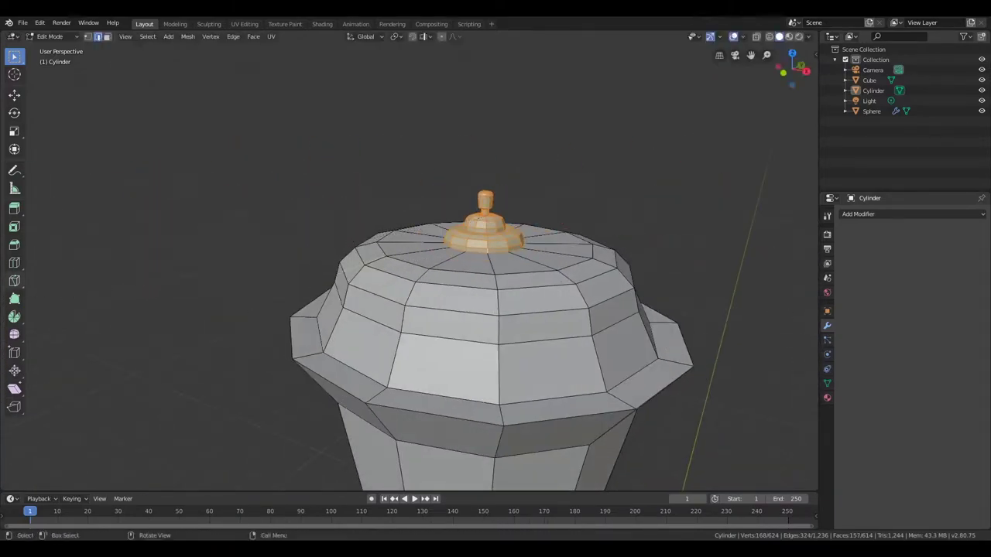
Scale the finial up and raise it along Z
{"action": "key", "text": "s"}
{"action": "left_click", "coordinate": [259, 258]}
{"action": "scroll", "coordinate": [258, 259], "scroll_direction": "up", "scroll_amount": 3}
{"action": "scroll", "coordinate": [336, 193], "scroll_direction": "down", "scroll_amount": 4}
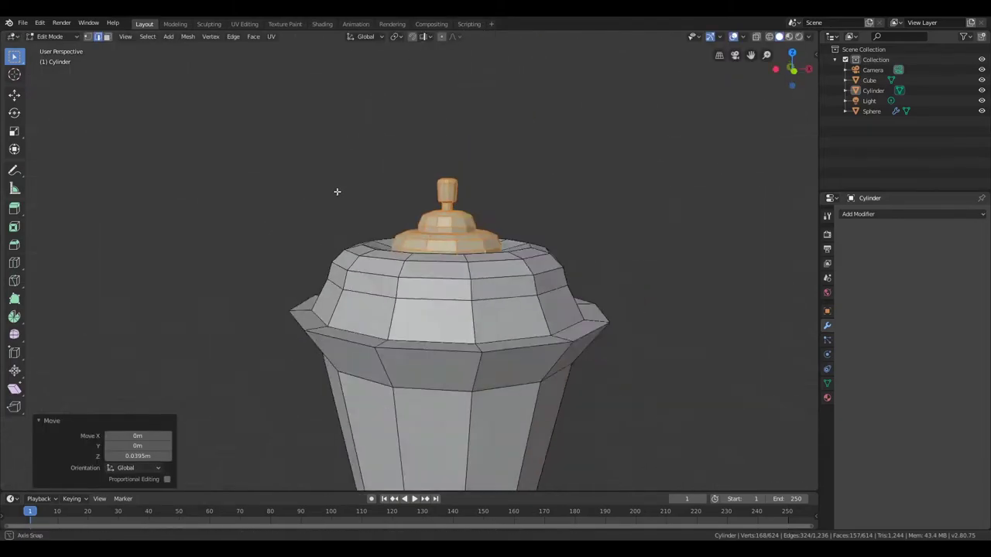
{"action": "key", "text": "g"}
{"action": "key", "text": "z"}
{"action": "left_click", "coordinate": [317, 232]}
{"action": "scroll", "coordinate": [788, 78], "scroll_direction": "up", "scroll_amount": 3}
Inspect the finial in Object Mode and reselect the lamp body for editing
{"action": "mouse_move", "coordinate": [788, 77]}
{"action": "middle_mouse_down"}
{"action": "mouse_move", "coordinate": [338, 188]}
{"action": "mouse_move", "coordinate": [353, 228]}
{"action": "middle_mouse_up"}
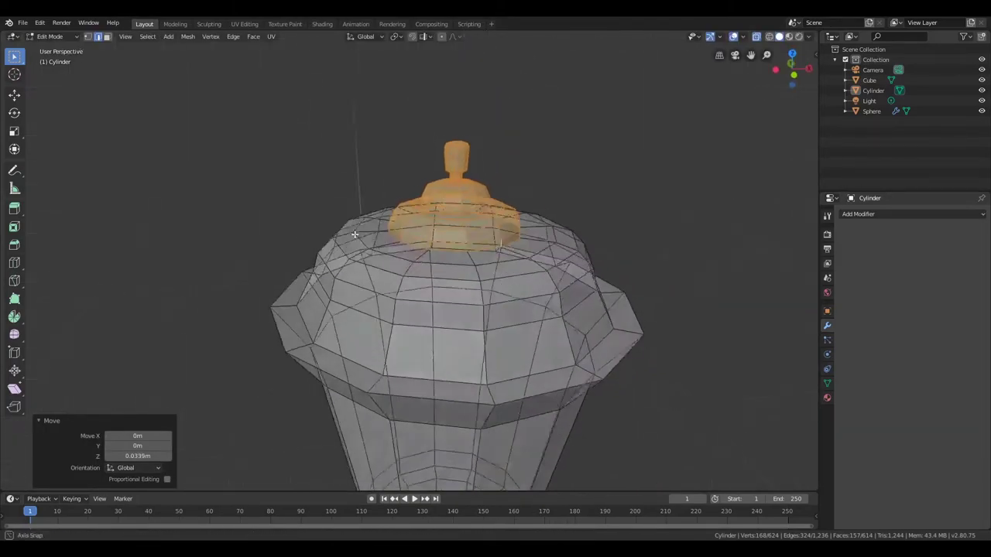
{"action": "scroll", "coordinate": [353, 228], "scroll_direction": "down", "scroll_amount": 3}
{"action": "key", "text": "Tab"}
{"action": "scroll", "coordinate": [247, 265], "scroll_direction": "up", "scroll_amount": 2}
{"action": "middle_click_drag", "start_coordinate": [248, 266], "coordinate": [318, 266]}
{"action": "left_click", "coordinate": [376, 237]}
{"action": "key", "text": "Tab"}
{"action": "scroll", "coordinate": [403, 237], "scroll_direction": "up", "scroll_amount": 2}
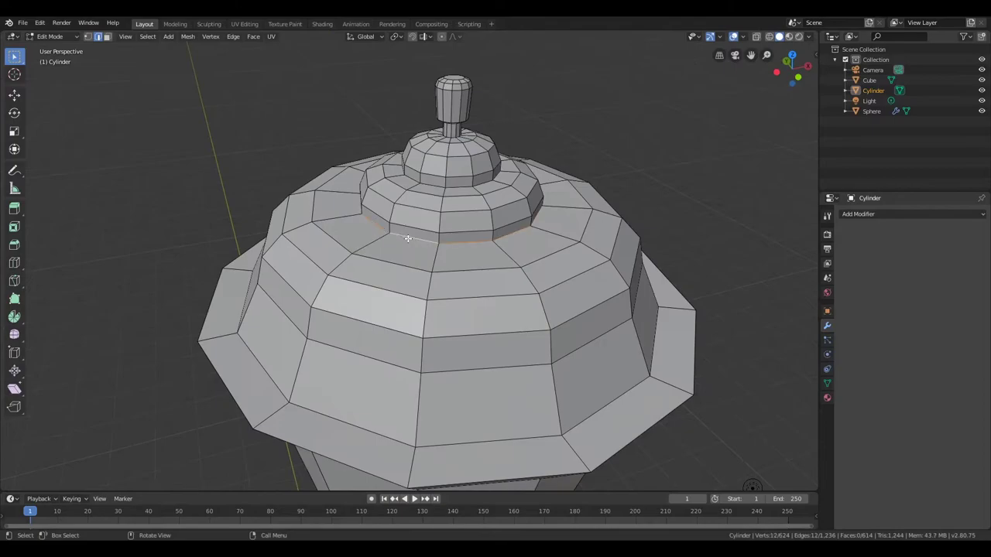
{"action": "scroll", "coordinate": [420, 221], "scroll_direction": "up", "scroll_amount": 1}
Scale the edge loop at the finial's base, then undo that change
{"action": "left_click", "coordinate": [420, 222], "text": "alt"}
{"action": "key", "text": "s"}
{"action": "left_click", "coordinate": [325, 267]}
{"action": "middle_click_drag", "start_coordinate": [325, 267], "coordinate": [242, 241]}
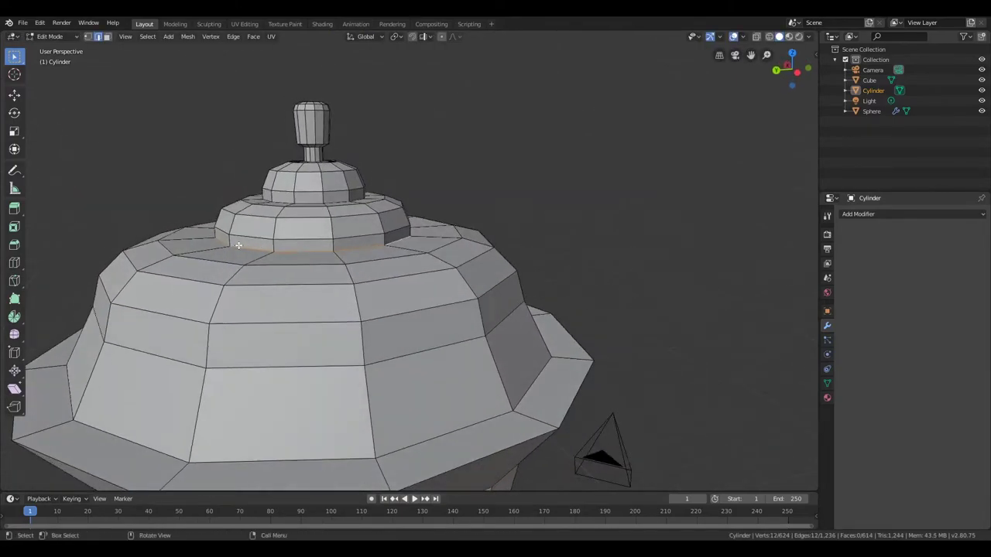
{"action": "key", "text": "ctrl+z"}
{"action": "key", "text": "ctrl+z"}
{"action": "key", "text": "ctrl+z"}
{"action": "key", "text": "ctrl+z"}
{"action": "key", "text": "ctrl+KP_1"}
Select the finial's surrounding rings as vertices, scale them up and raise them along Z
{"action": "key", "text": "1"}
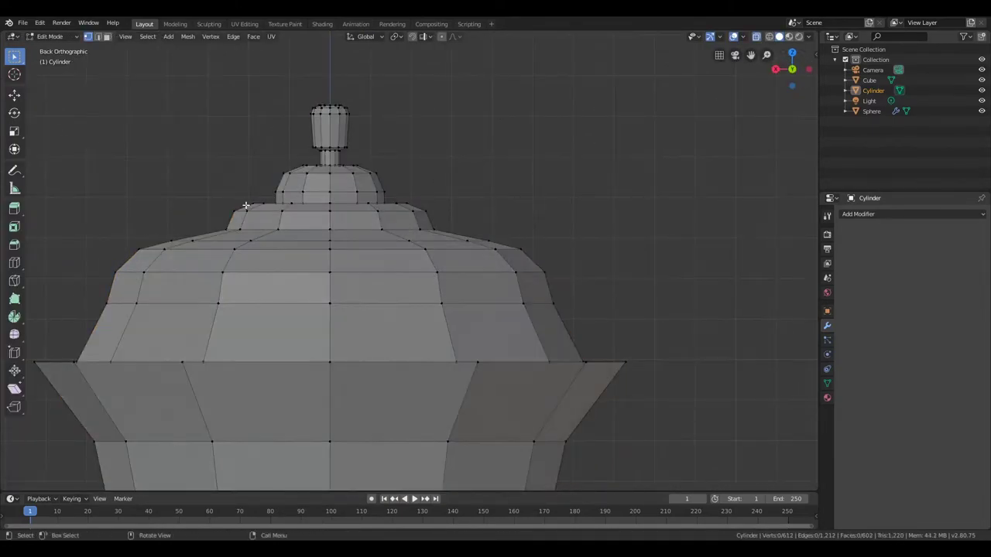
{"action": "middle_click_drag", "start_coordinate": [504, 231], "coordinate": [496, 224]}
{"action": "key", "text": "s"}
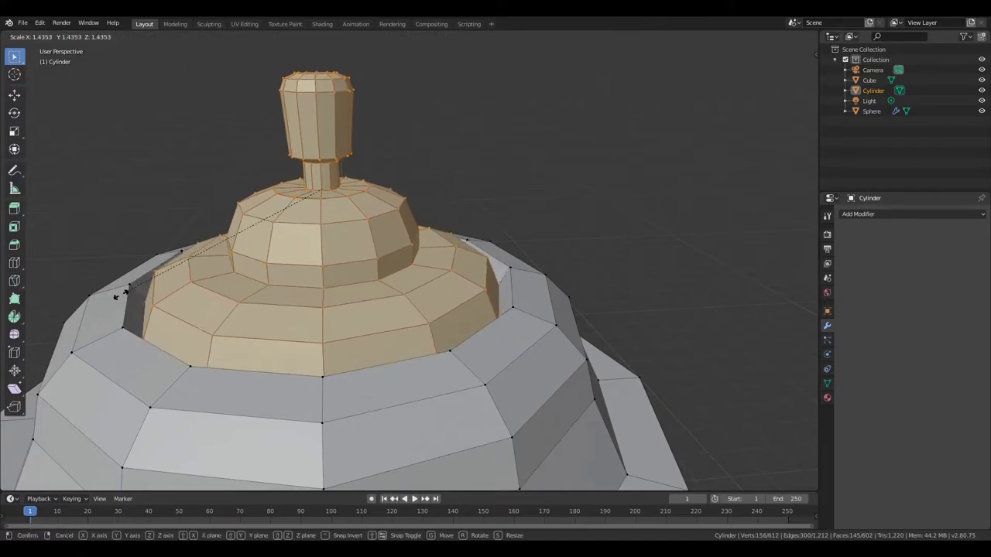
{"action": "left_click", "coordinate": [538, 136]}
{"action": "key", "text": "ctrl+KP_7"}
{"action": "middle_click_drag", "start_coordinate": [538, 135], "coordinate": [476, 151]}
{"action": "key", "text": "g"}
{"action": "key", "text": "z"}
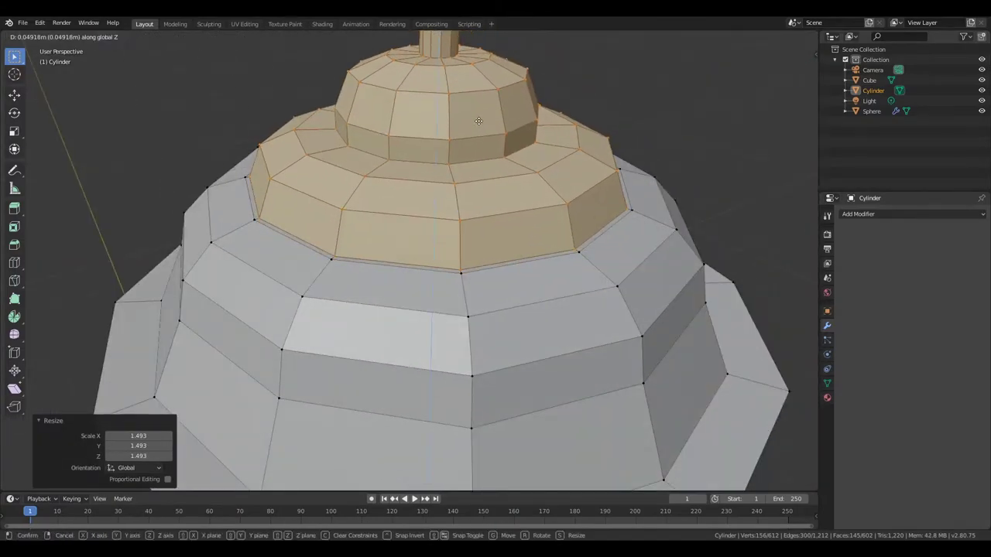
{"action": "left_click", "coordinate": [478, 121]}
Dissolve the surplus vertices around the finial
{"action": "scroll", "coordinate": [225, 190], "scroll_direction": "down", "scroll_amount": 3}
{"action": "scroll", "coordinate": [234, 274], "scroll_direction": "down", "scroll_amount": 3}
{"action": "scroll", "coordinate": [235, 274], "scroll_direction": "up", "scroll_amount": 6}
{"action": "key", "text": "ctrl+x"}
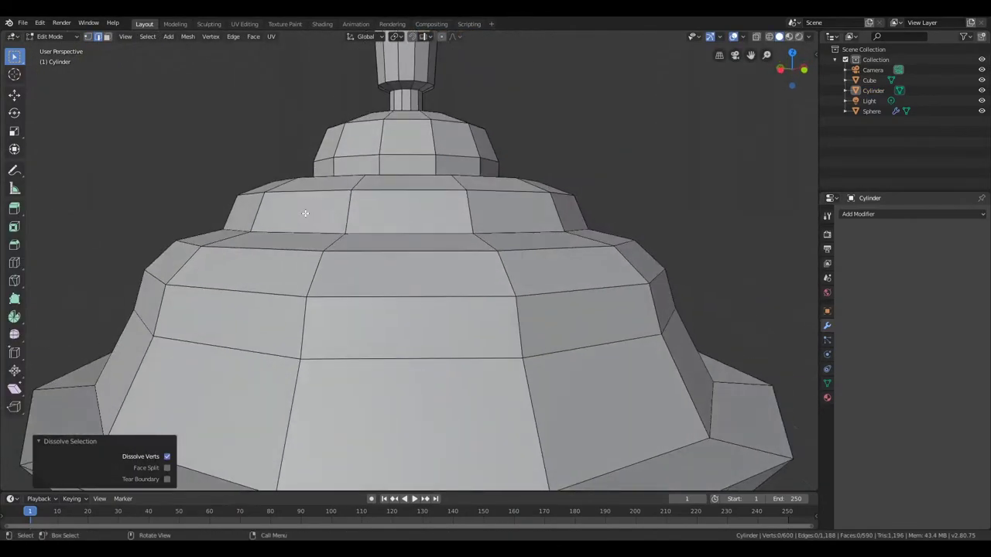
{"action": "scroll", "coordinate": [305, 213], "scroll_direction": "down", "scroll_amount": 5}
Select the whole lamp mesh, save the file and show its mesh data settings
{"action": "key", "text": "a"}
{"action": "key", "text": "ctrl+s"}
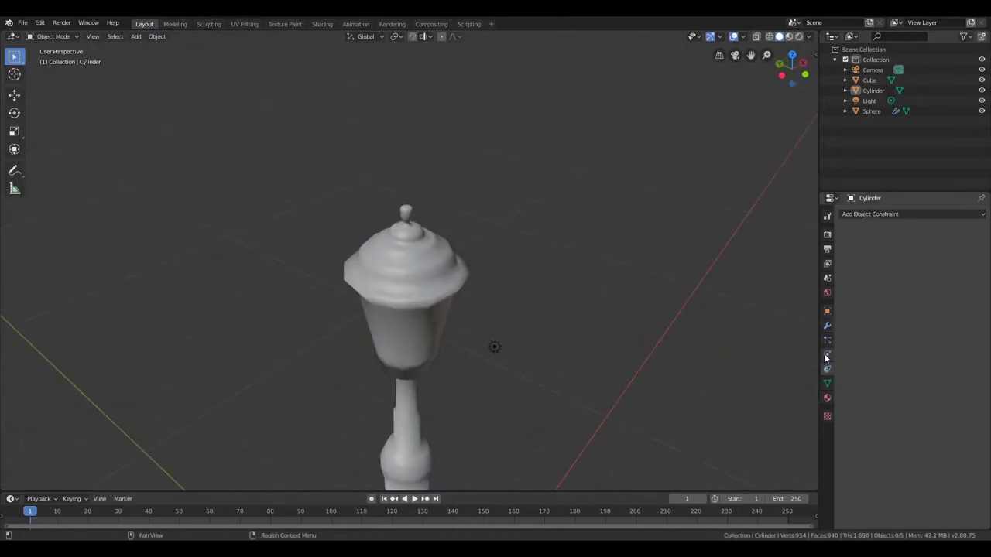
{"action": "left_click", "coordinate": [827, 383]}
{"action": "middle_click_drag", "start_coordinate": [433, 256], "coordinate": [358, 231]}
Select an edge loop on the lamp head and show the modifier settings
{"action": "key", "text": "Tab"}
{"action": "scroll", "coordinate": [336, 144], "scroll_direction": "up", "scroll_amount": 4}
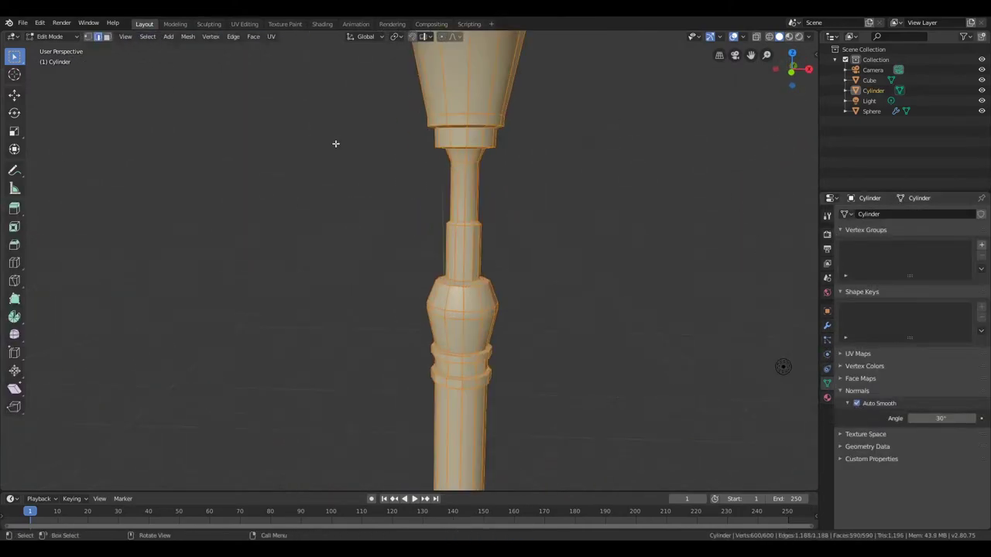
{"action": "scroll", "coordinate": [422, 121], "scroll_direction": "down", "scroll_amount": 2}
{"action": "left_click", "coordinate": [422, 121], "text": "alt"}
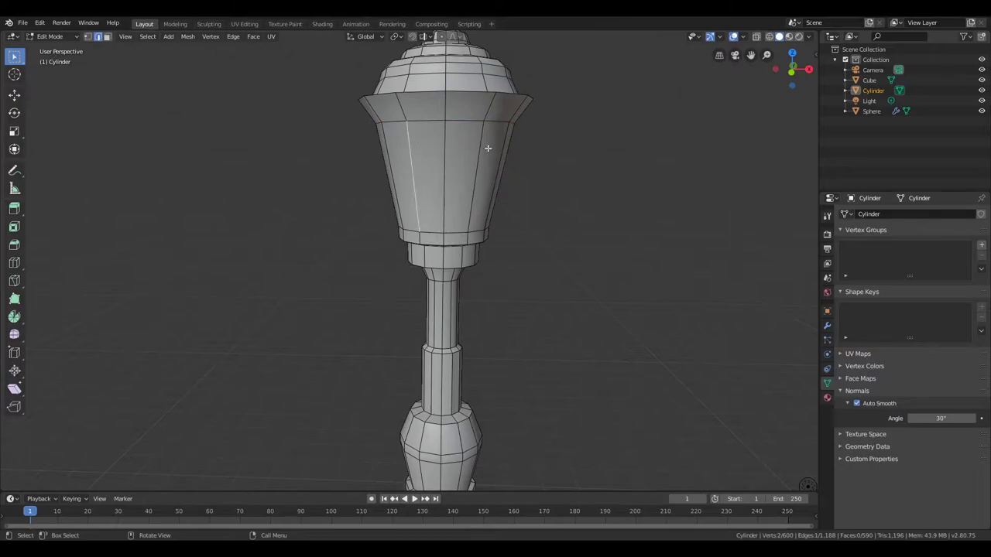
{"action": "left_click", "coordinate": [827, 325]}
Orbit from the lamp's base up to the head to inspect the mesh
{"action": "key", "text": "Tab"}
{"action": "mouse_move", "coordinate": [258, 150]}
{"action": "middle_mouse_down", "text": "shift"}
{"action": "mouse_move", "coordinate": [378, 229]}
{"action": "mouse_move", "coordinate": [313, 281]}
{"action": "middle_mouse_up", "text": "shift"}
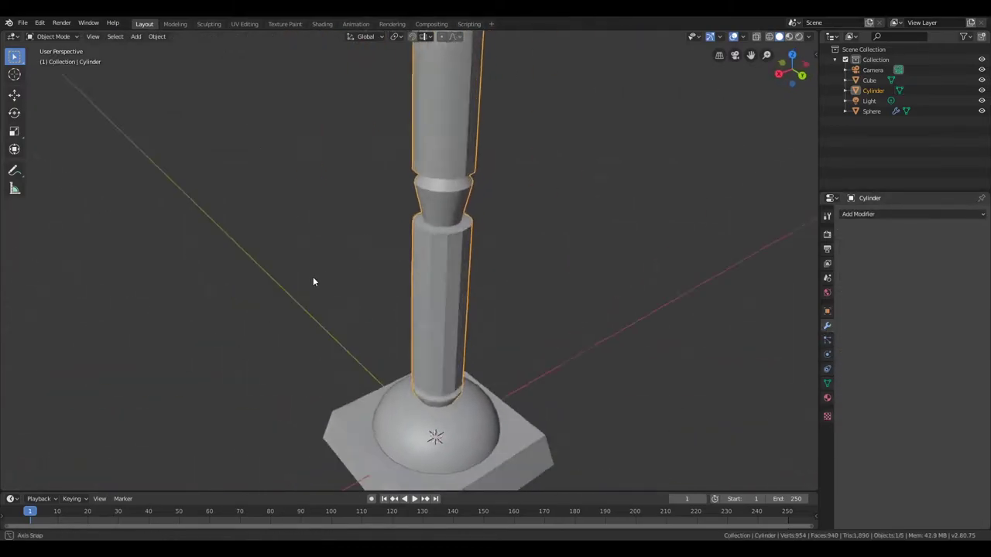
{"action": "key", "text": "Tab"}
{"action": "scroll", "coordinate": [380, 198], "scroll_direction": "down", "scroll_amount": 3}
{"action": "scroll", "coordinate": [394, 188], "scroll_direction": "up", "scroll_amount": 3}
{"action": "mouse_move", "coordinate": [393, 188]}
{"action": "middle_mouse_down", "text": "shift"}
{"action": "mouse_move", "coordinate": [387, 256]}
{"action": "mouse_move", "coordinate": [438, 174]}
{"action": "middle_mouse_up", "text": "shift"}
Select a horizontal edge loop on the lamp body and switch to face selection
{"action": "scroll", "coordinate": [438, 174], "scroll_direction": "up", "scroll_amount": 3}
{"action": "left_click", "coordinate": [465, 90], "text": "alt"}
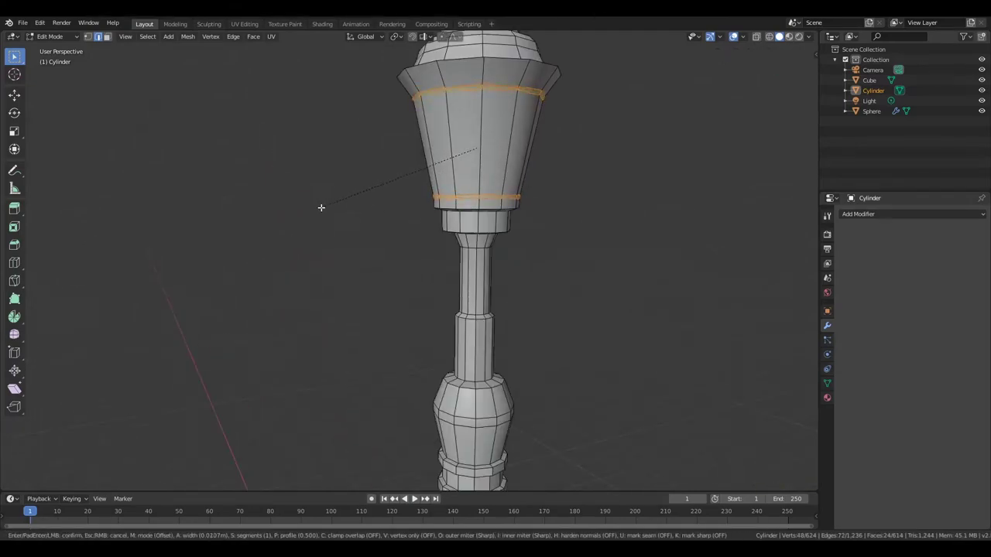
{"action": "key", "text": "Escape"}
{"action": "key", "text": "Tab"}
{"action": "key", "text": "Tab"}
{"action": "key", "text": "3"}
{"action": "key", "text": "Tab"}
{"action": "key", "text": "Tab"}
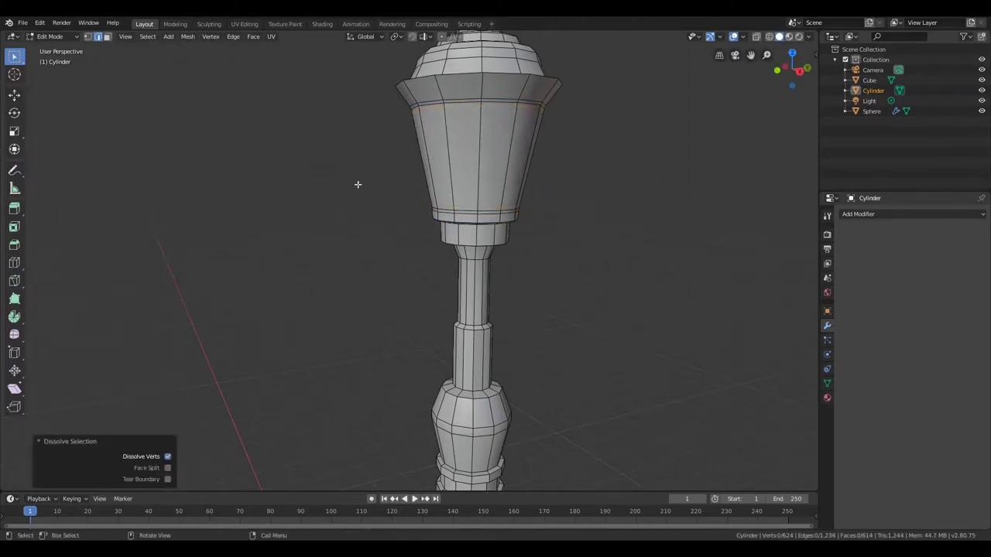
Select the loop near the lamp head's top and scale it outward
{"action": "middle_click_drag", "start_coordinate": [358, 184], "coordinate": [418, 155]}
{"action": "left_click", "coordinate": [422, 96], "text": "alt"}
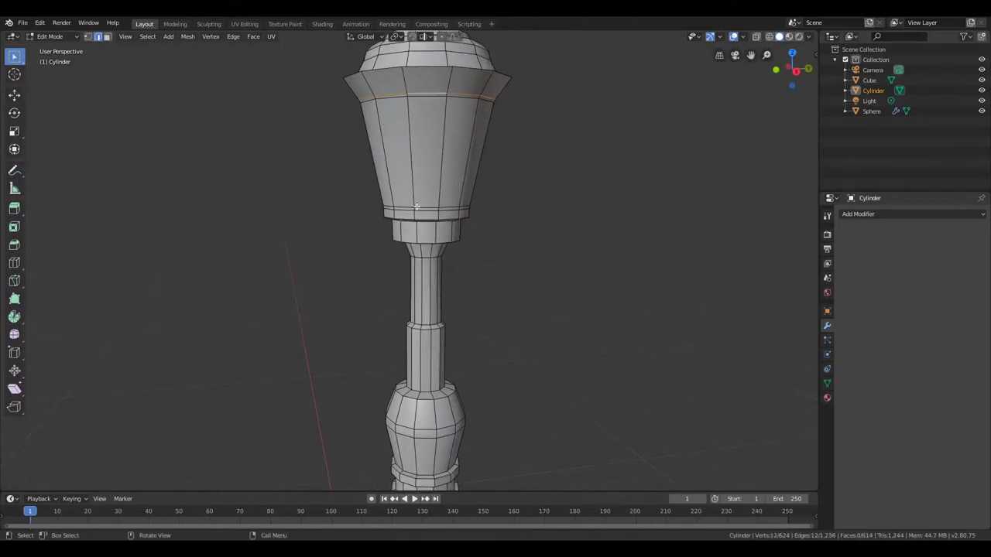
{"action": "left_click", "coordinate": [240, 212]}
{"action": "scroll", "coordinate": [276, 239], "scroll_direction": "down", "scroll_amount": 2}
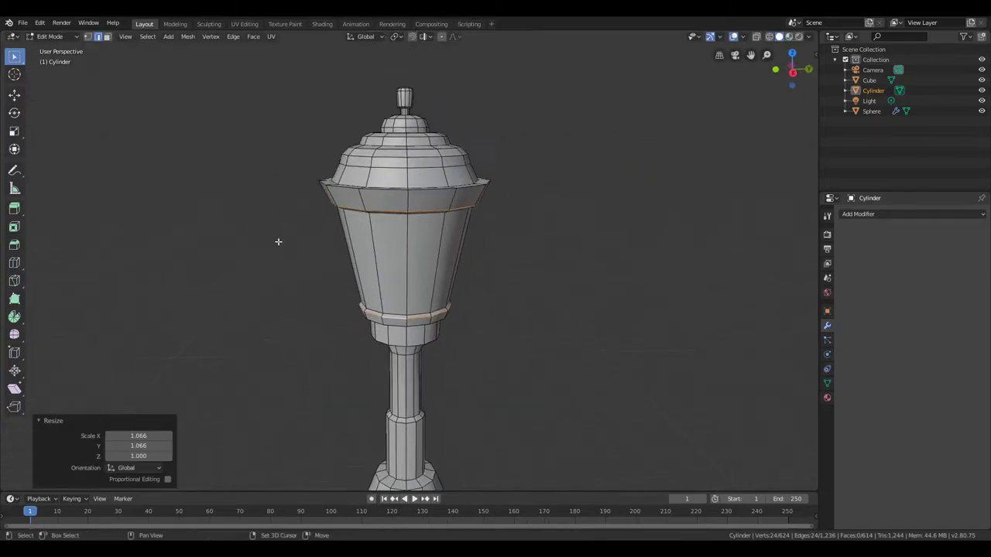
{"action": "scroll", "coordinate": [212, 261], "scroll_direction": "up", "scroll_amount": 3}
{"action": "key", "text": "Tab"}
Bevel the ring just below the glass section
{"action": "key", "text": "Tab"}
{"action": "left_click", "coordinate": [452, 189], "text": "alt"}
{"action": "key", "text": "ctrl+b"}
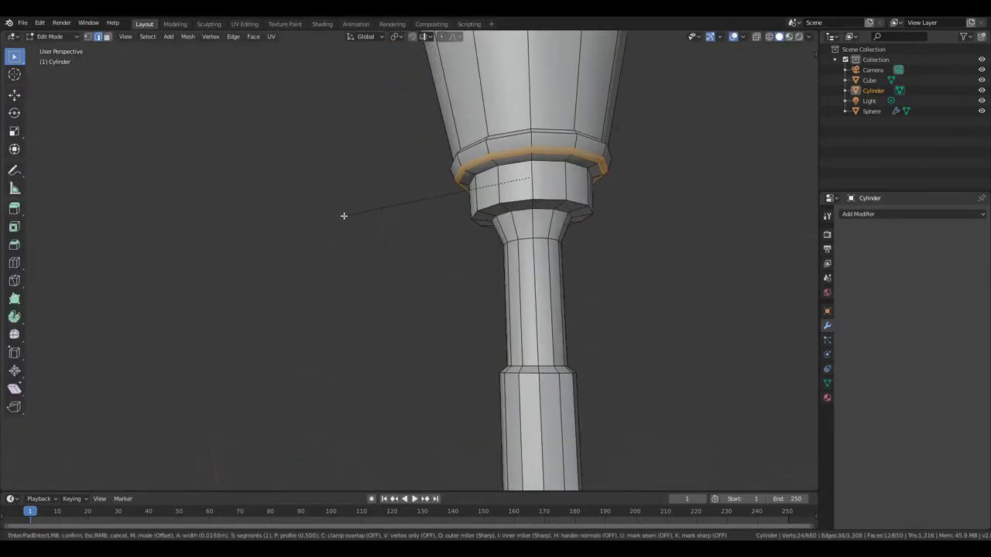
{"action": "left_click", "coordinate": [394, 205]}
{"action": "key", "text": "Tab"}
{"action": "key", "text": "Tab"}
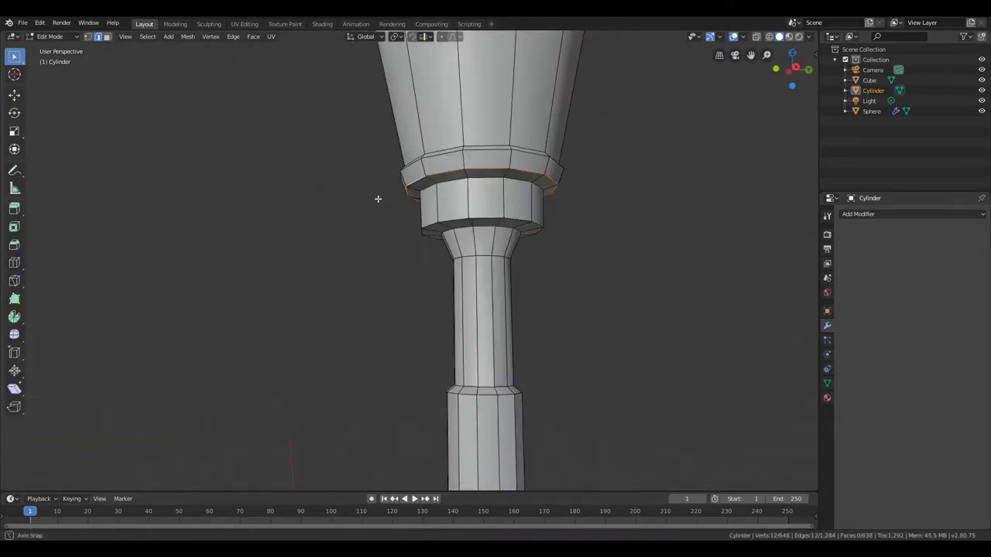
{"action": "middle_click_drag", "start_coordinate": [376, 199], "coordinate": [451, 131]}
{"action": "left_click", "coordinate": [308, 181]}
{"action": "key", "text": "Tab"}
{"action": "key", "text": "Tab"}
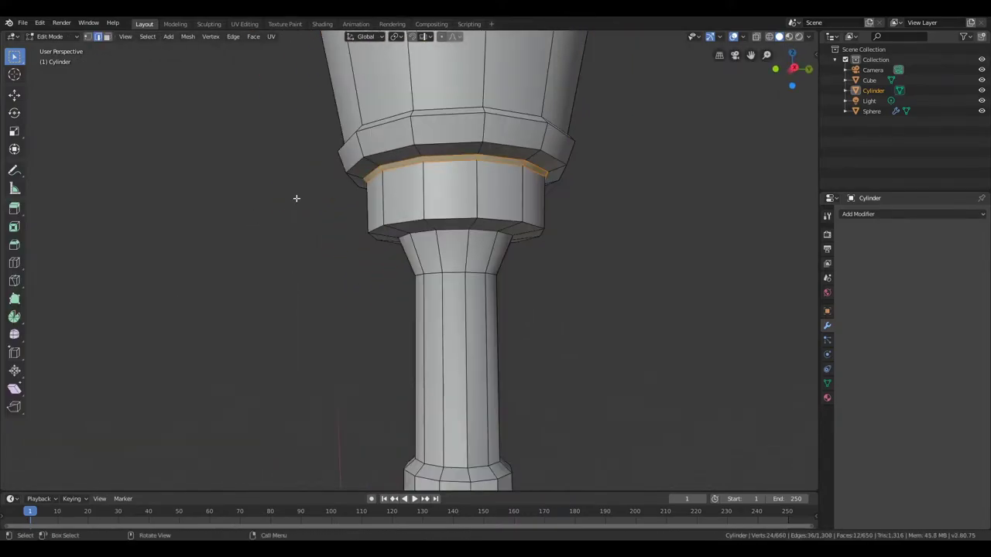
Bevel two more ring loops around the lamp head
{"action": "key", "text": "Tab"}
{"action": "key", "text": "Tab"}
{"action": "middle_click_drag", "start_coordinate": [290, 196], "coordinate": [504, 206]}
{"action": "key", "text": "ctrl+b"}
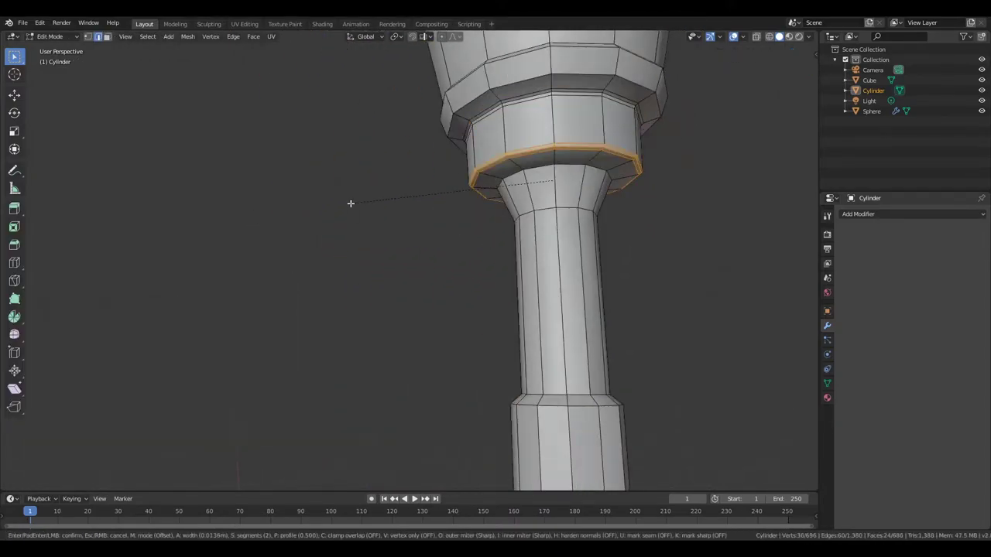
{"action": "left_click", "coordinate": [405, 243]}
{"action": "key", "text": "Tab"}
{"action": "mouse_move", "coordinate": [404, 244]}
{"action": "middle_mouse_down"}
{"action": "mouse_move", "coordinate": [427, 278]}
{"action": "mouse_move", "coordinate": [490, 275]}
{"action": "middle_mouse_up"}
{"action": "key", "text": "Tab"}
{"action": "key", "text": "ctrl+b"}
{"action": "left_click", "coordinate": [362, 279]}
{"action": "scroll", "coordinate": [370, 236], "scroll_direction": "down", "scroll_amount": 4}
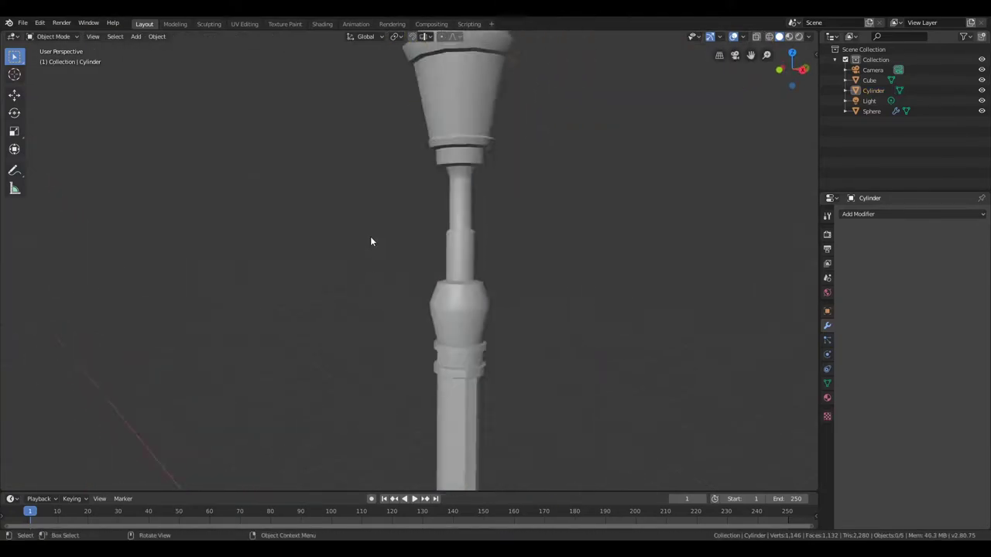
{"action": "scroll", "coordinate": [316, 214], "scroll_direction": "down", "scroll_amount": 2}
{"action": "scroll", "coordinate": [341, 141], "scroll_direction": "up", "scroll_amount": 6}
{"action": "scroll", "coordinate": [141, 221], "scroll_direction": "down", "scroll_amount": 3}
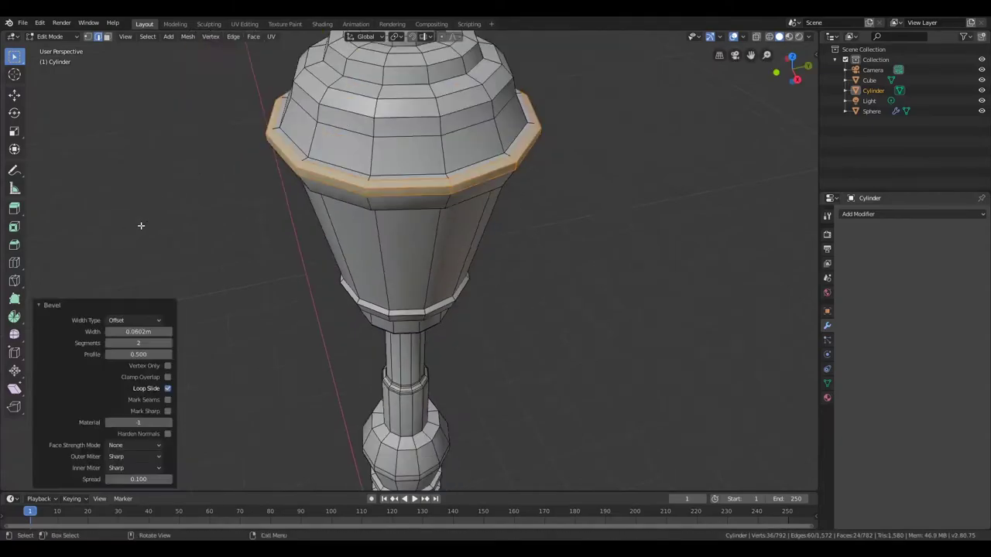
Bevel the rim loop again into crisp 0.0602m two-segment bands
{"action": "key", "text": "Tab"}
{"action": "middle_click_drag", "start_coordinate": [197, 204], "coordinate": [193, 208]}
{"action": "key", "text": "Tab"}
{"action": "key", "text": "ctrl+b"}
{"action": "left_click", "coordinate": [247, 185]}
{"action": "key", "text": "Tab"}
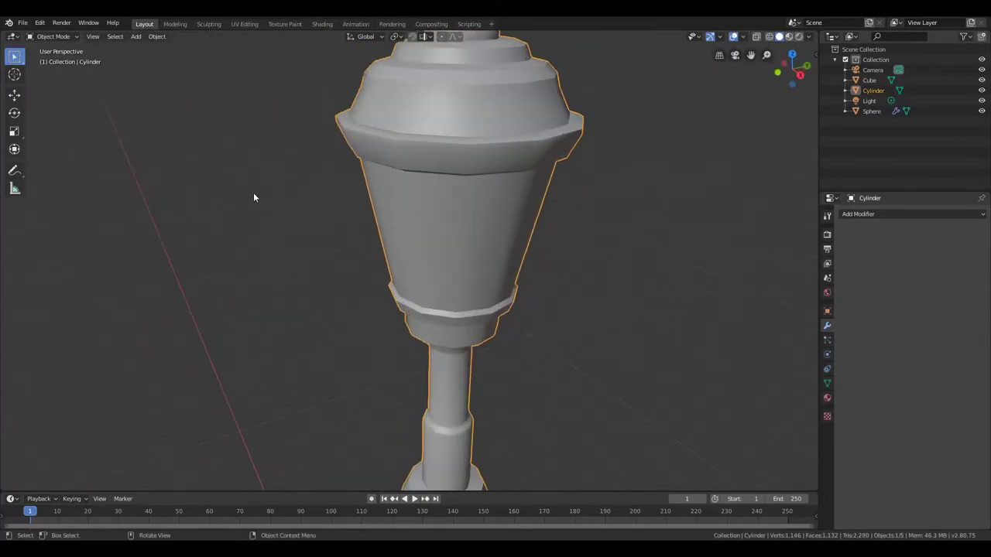
{"action": "scroll", "coordinate": [255, 188], "scroll_direction": "up", "scroll_amount": 2}
{"action": "key", "text": "Tab"}
{"action": "left_click", "coordinate": [278, 175]}
{"action": "key", "text": "Tab"}
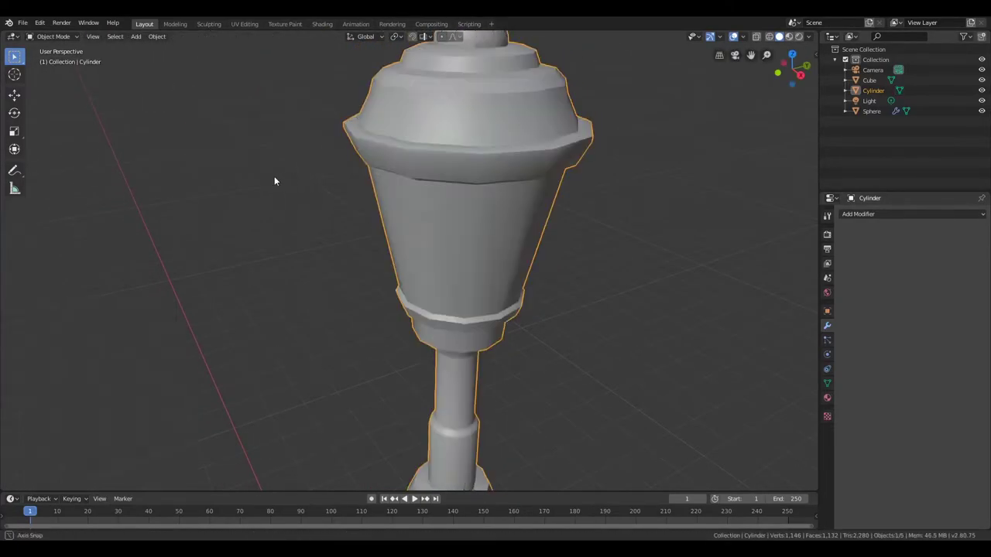
{"action": "mouse_move", "coordinate": [274, 176]}
{"action": "middle_mouse_down"}
{"action": "mouse_move", "coordinate": [226, 215]}
{"action": "mouse_move", "coordinate": [372, 114]}
{"action": "middle_mouse_up"}
{"action": "key", "text": "Tab"}
Widen the upper cap loop to about 1.1287 and check its shape
{"action": "key", "text": "s"}
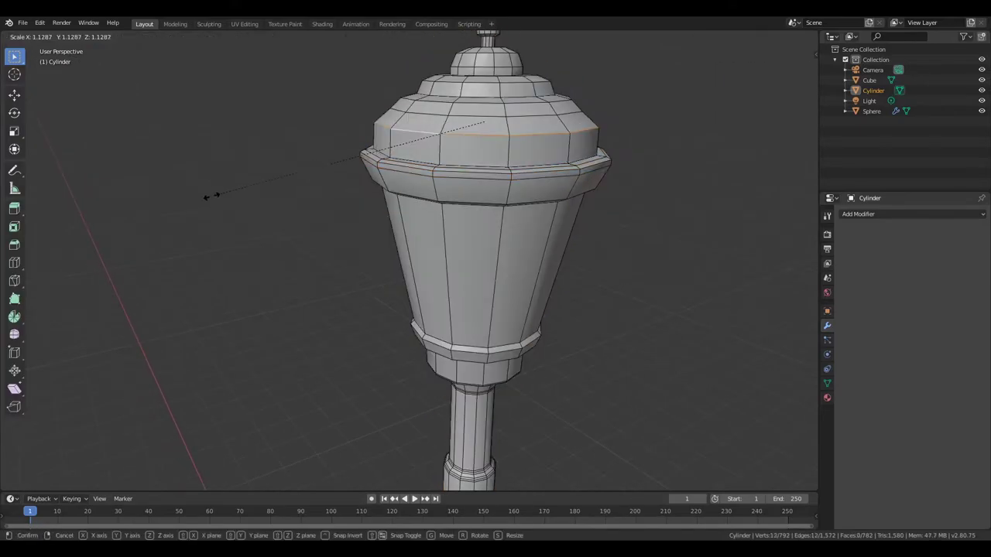
{"action": "left_click", "coordinate": [207, 196]}
{"action": "key", "text": "Tab"}
{"action": "scroll", "coordinate": [429, 181], "scroll_direction": "down", "scroll_amount": 3}
{"action": "mouse_move", "coordinate": [429, 181]}
{"action": "middle_mouse_down"}
{"action": "mouse_move", "coordinate": [475, 245]}
{"action": "mouse_move", "coordinate": [507, 228]}
{"action": "middle_mouse_up"}
{"action": "key", "text": "Tab"}
{"action": "scroll", "coordinate": [671, 248], "scroll_direction": "up", "scroll_amount": 4}
Reposition the selected loops and inset the knob's top face
{"action": "left_click", "coordinate": [671, 253]}
{"action": "key", "text": "Tab"}
{"action": "scroll", "coordinate": [513, 247], "scroll_direction": "down", "scroll_amount": 3}
{"action": "key", "text": "Tab"}
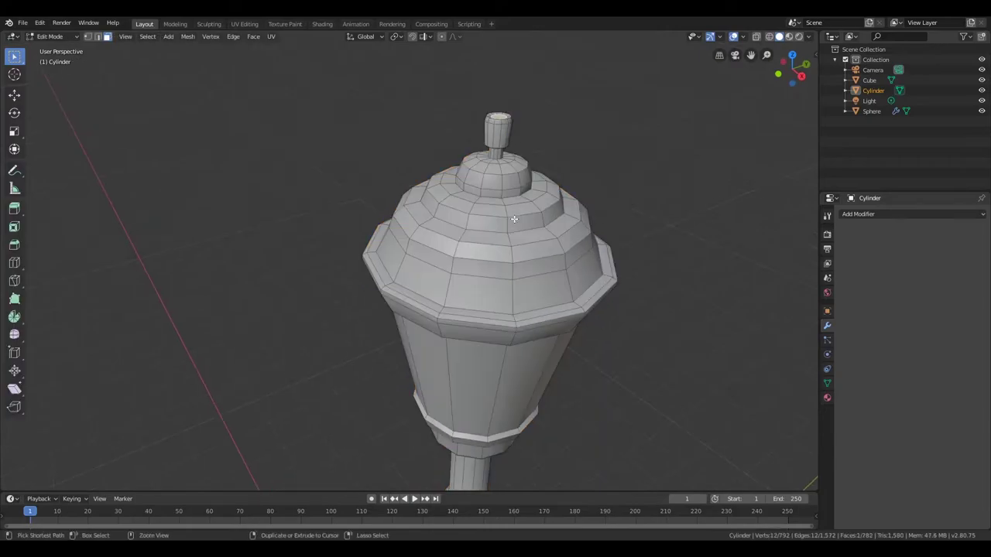
{"action": "left_click", "coordinate": [495, 168]}
{"action": "scroll", "coordinate": [494, 224], "scroll_direction": "up", "scroll_amount": 4}
{"action": "left_click", "coordinate": [381, 250]}
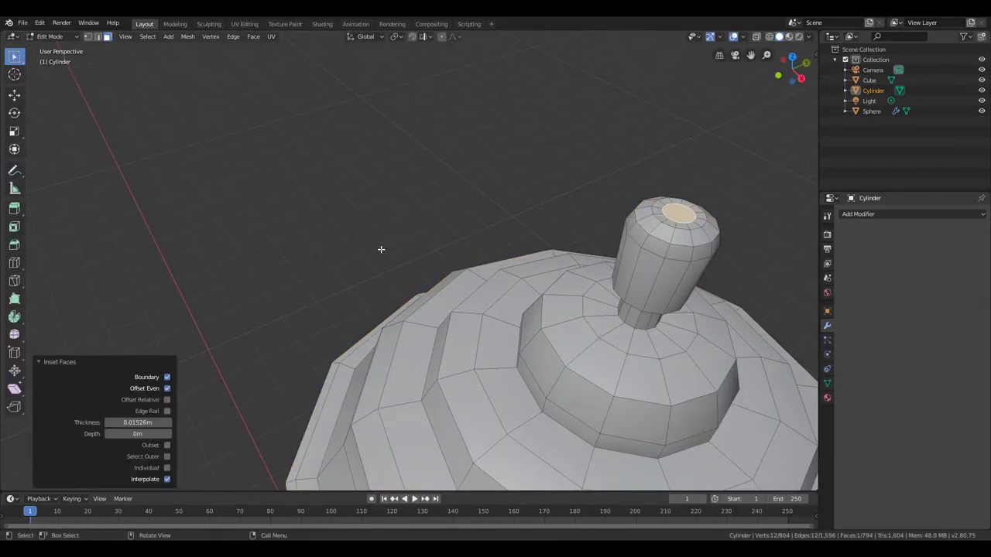
Save the file as lamppost.blend
{"action": "key", "text": "ctrl+s"}
{"action": "scroll", "coordinate": [379, 250], "scroll_direction": "down", "scroll_amount": 3}
{"action": "scroll", "coordinate": [377, 230], "scroll_direction": "up", "scroll_amount": 3}
Move the knob's top face along Z and resize the tip
{"action": "key", "text": "g"}
{"action": "key", "text": "z"}
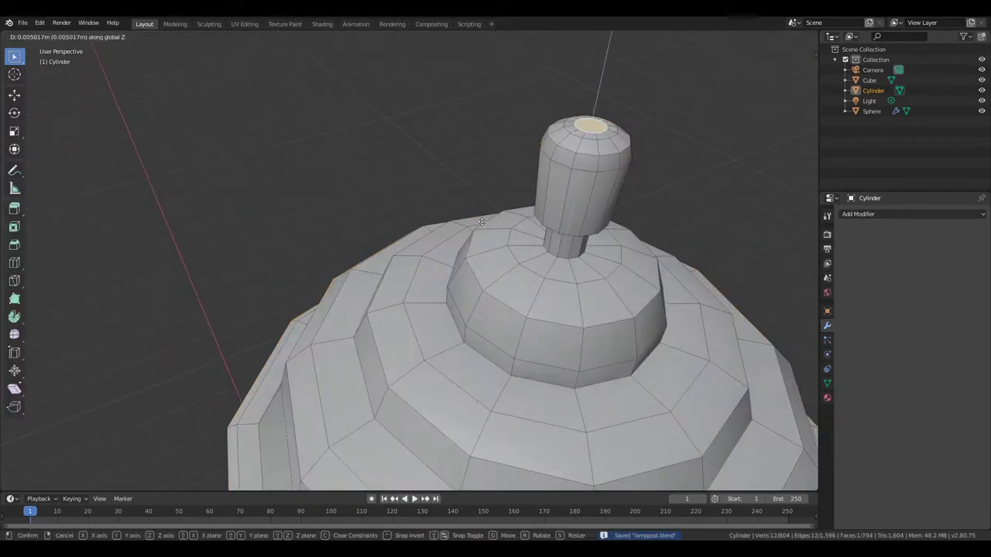
{"action": "left_click", "coordinate": [455, 218]}
{"action": "scroll", "coordinate": [437, 200], "scroll_direction": "up", "scroll_amount": 4}
{"action": "scroll", "coordinate": [403, 233], "scroll_direction": "down", "scroll_amount": 4}
{"action": "key", "text": "Tab"}
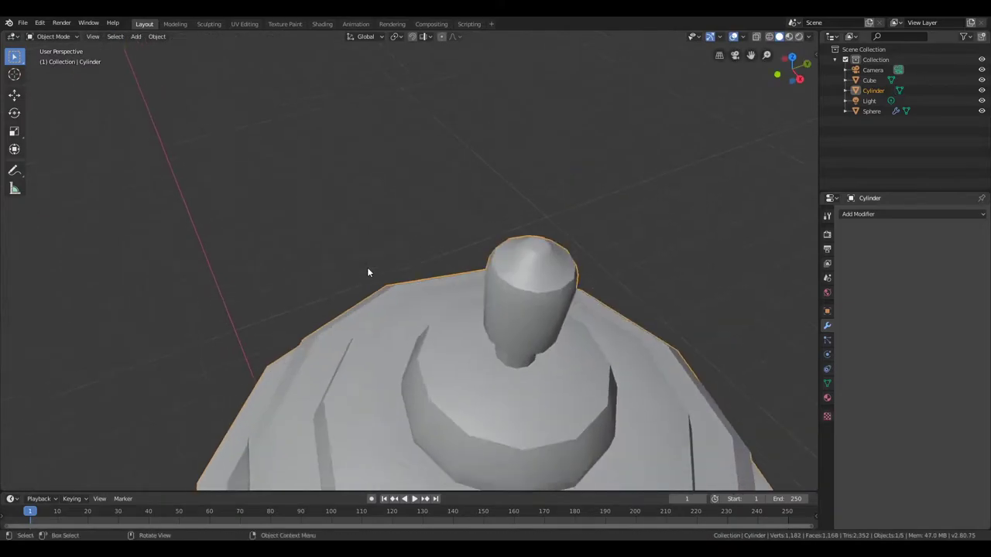
{"action": "key", "text": "Tab"}
Add a Subdivision Surface modifier to the lamppost (viewport 1, render 2)
{"action": "left_click", "coordinate": [860, 214]}
{"action": "left_click", "coordinate": [775, 400]}
{"action": "scroll", "coordinate": [291, 261], "scroll_direction": "down", "scroll_amount": 4}
{"action": "scroll", "coordinate": [367, 282], "scroll_direction": "up", "scroll_amount": 3}
{"action": "scroll", "coordinate": [373, 196], "scroll_direction": "down", "scroll_amount": 3}
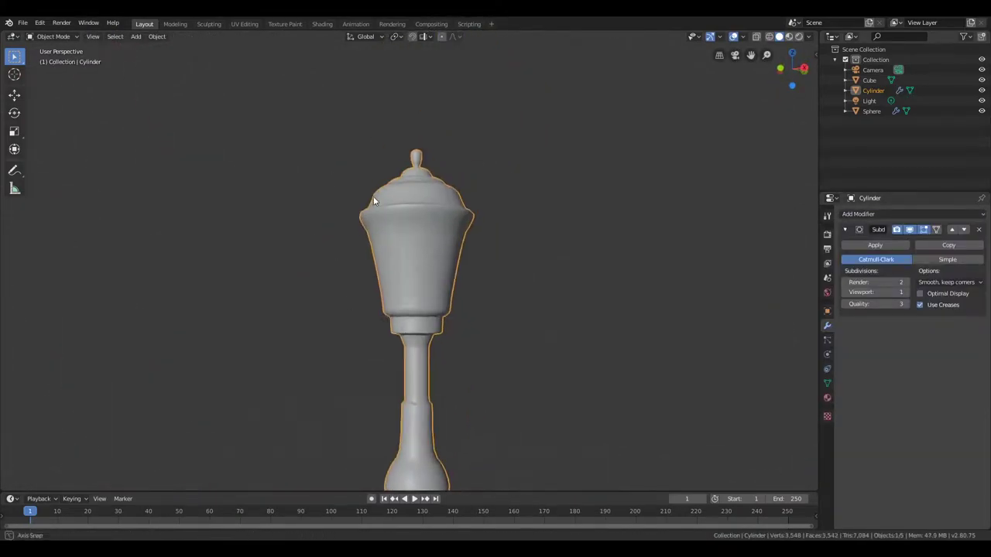
{"action": "scroll", "coordinate": [367, 300], "scroll_direction": "up", "scroll_amount": 4}
{"action": "scroll", "coordinate": [366, 299], "scroll_direction": "up", "scroll_amount": 3}
Show the smoothed result in Edit Mode and move the knob tip along Z
{"action": "middle_click_drag", "start_coordinate": [486, 329], "coordinate": [342, 339]}
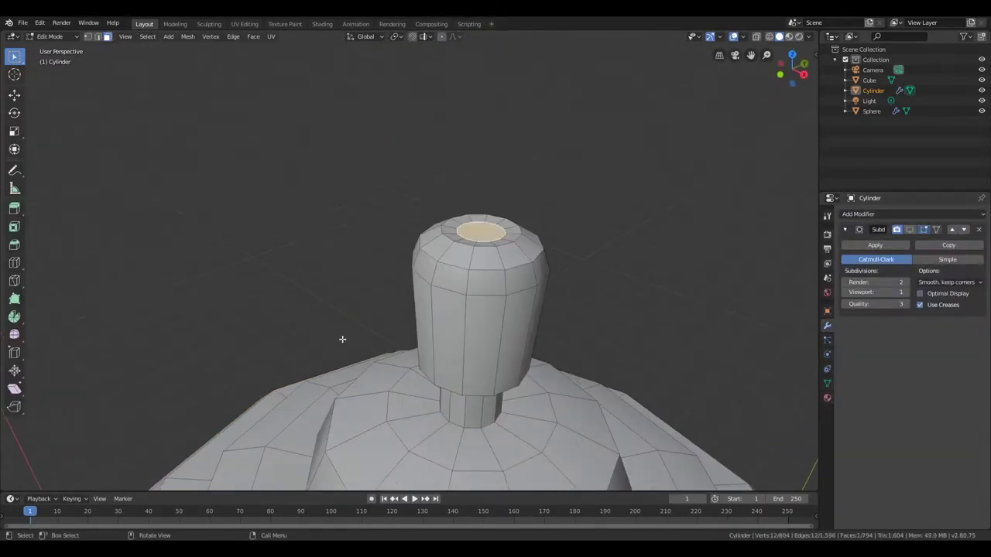
{"action": "left_click", "coordinate": [371, 257]}
{"action": "left_click", "coordinate": [909, 229]}
{"action": "key", "text": "g"}
{"action": "key", "text": "z"}
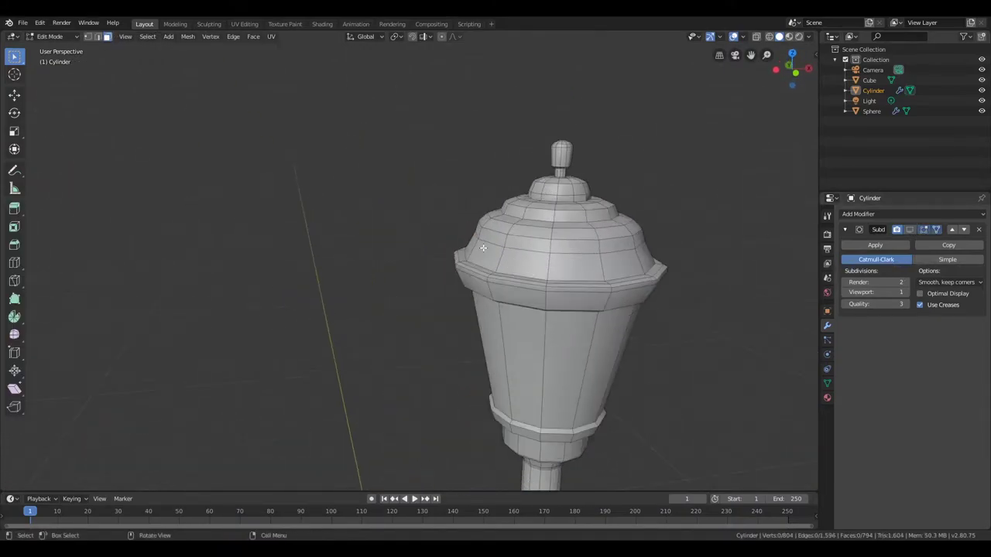
Select the upper cap and knob edge loops, sliding one into place
{"action": "middle_click_drag", "start_coordinate": [483, 248], "coordinate": [588, 224]}
{"action": "left_click", "coordinate": [588, 221], "text": "alt"}
{"action": "scroll", "coordinate": [642, 205], "scroll_direction": "up", "scroll_amount": 3}
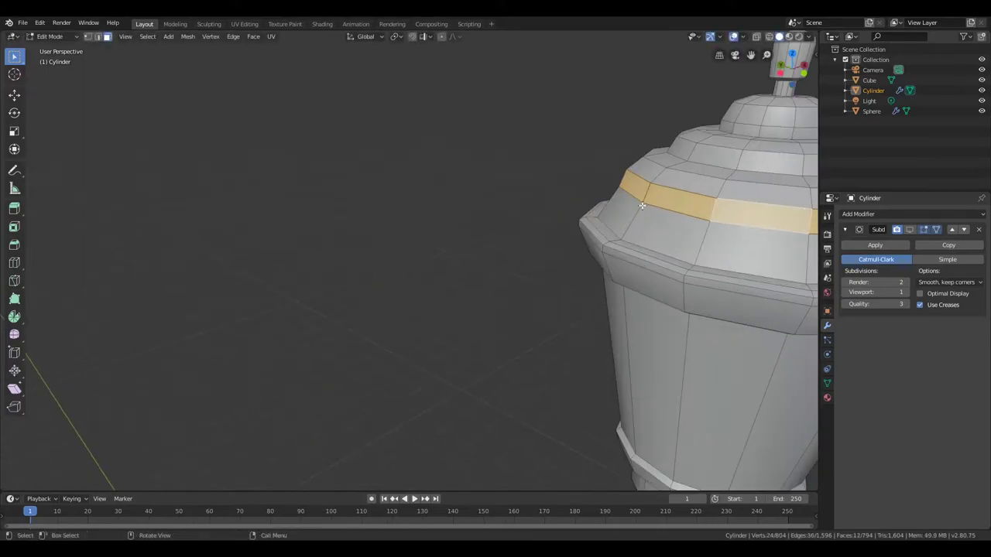
{"action": "left_click", "coordinate": [644, 203]}
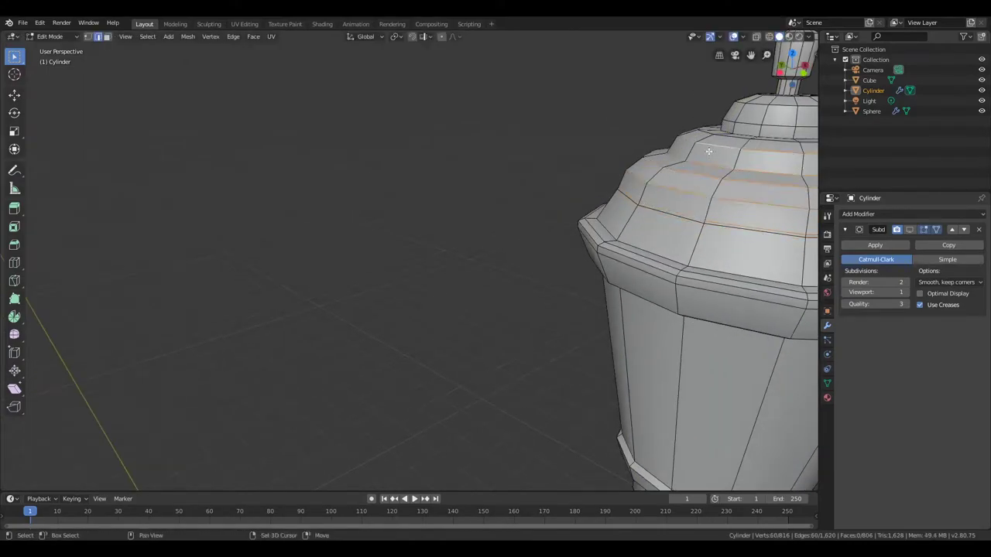
{"action": "left_click", "coordinate": [762, 126], "text": "alt+shift"}
{"action": "mouse_move", "coordinate": [708, 151]}
{"action": "middle_mouse_down"}
{"action": "mouse_move", "coordinate": [762, 127]}
{"action": "mouse_move", "coordinate": [712, 182]}
{"action": "mouse_move", "coordinate": [649, 185]}
{"action": "middle_mouse_up"}
{"action": "left_click", "coordinate": [713, 182], "text": "alt+shift"}
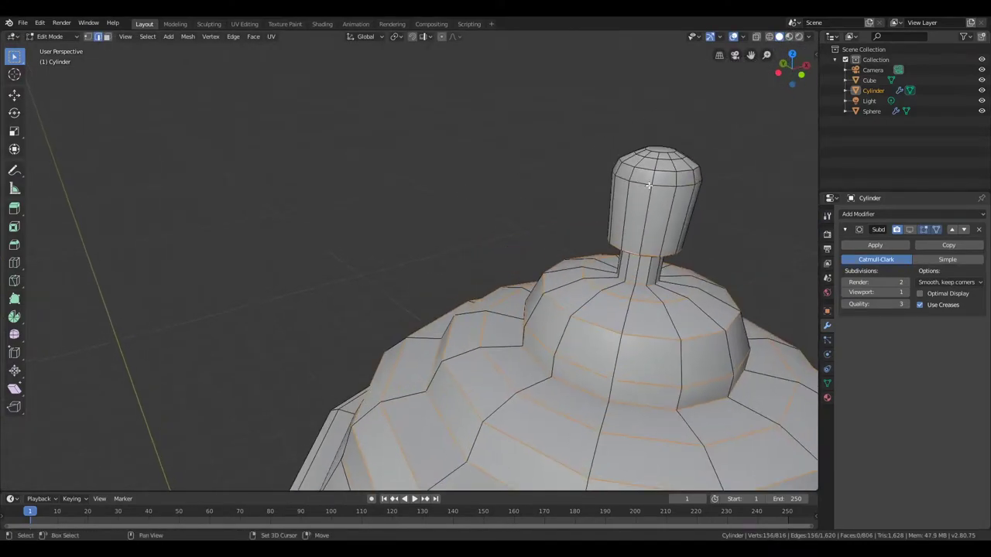
Bevel a single edge loop on the cap
{"action": "middle_click_drag", "start_coordinate": [656, 149], "coordinate": [335, 295]}
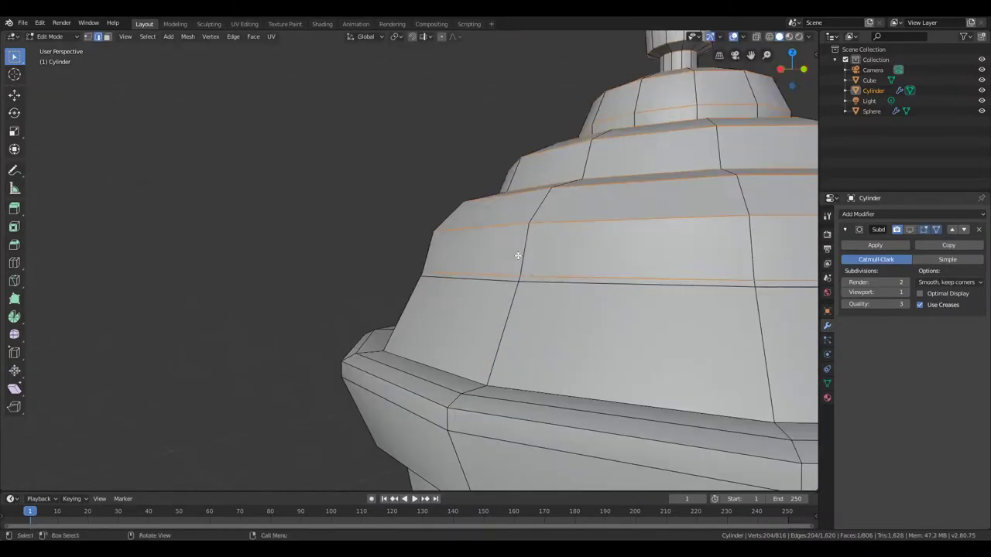
{"action": "scroll", "coordinate": [515, 256], "scroll_direction": "down", "scroll_amount": 2}
{"action": "mouse_move", "coordinate": [516, 257]}
{"action": "middle_mouse_down"}
{"action": "mouse_move", "coordinate": [343, 321]}
{"action": "mouse_move", "coordinate": [232, 278]}
{"action": "middle_mouse_up"}
{"action": "scroll", "coordinate": [180, 250], "scroll_direction": "up", "scroll_amount": 5}
{"action": "scroll", "coordinate": [181, 250], "scroll_direction": "down", "scroll_amount": 3}
{"action": "left_click", "coordinate": [248, 228], "text": "alt"}
{"action": "scroll", "coordinate": [230, 320], "scroll_direction": "up", "scroll_amount": 3}
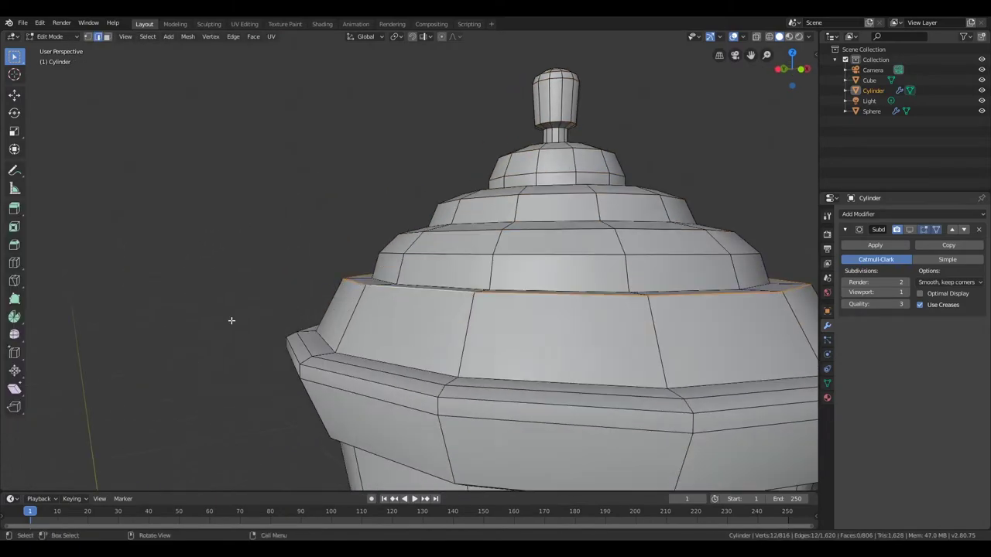
{"action": "left_click", "coordinate": [232, 302]}
Dissolve a stray cap loop with Ctrl+X and shift the knob and cap vertically
{"action": "key", "text": "Tab"}
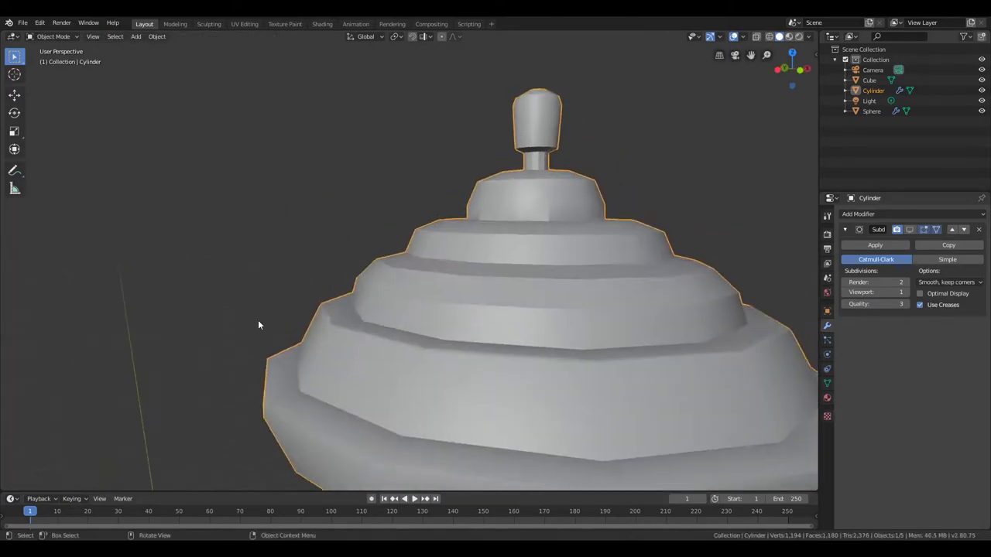
{"action": "scroll", "coordinate": [259, 327], "scroll_direction": "down", "scroll_amount": 3}
{"action": "middle_click_drag", "start_coordinate": [259, 328], "coordinate": [435, 304]}
{"action": "scroll", "coordinate": [333, 314], "scroll_direction": "up", "scroll_amount": 4}
{"action": "middle_click_drag", "start_coordinate": [363, 305], "coordinate": [403, 260]}
{"action": "key", "text": "Tab"}
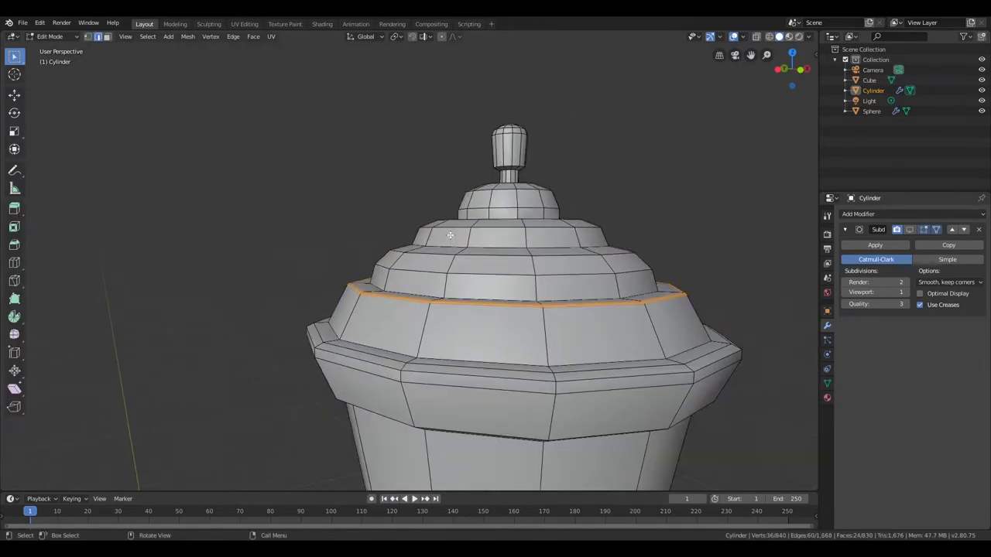
{"action": "key", "text": "ctrl+x"}
{"action": "mouse_move", "coordinate": [450, 235]}
{"action": "middle_mouse_down"}
{"action": "mouse_move", "coordinate": [456, 206]}
{"action": "mouse_move", "coordinate": [406, 217]}
{"action": "middle_mouse_up"}
{"action": "key", "text": "l"}
{"action": "left_click", "coordinate": [415, 255]}
Add two loop cuts near the cap base and check the smoothing
{"action": "key", "text": "Tab"}
{"action": "mouse_move", "coordinate": [415, 255]}
{"action": "middle_mouse_down"}
{"action": "mouse_move", "coordinate": [276, 278]}
{"action": "mouse_move", "coordinate": [274, 270]}
{"action": "mouse_move", "coordinate": [412, 286]}
{"action": "middle_mouse_up"}
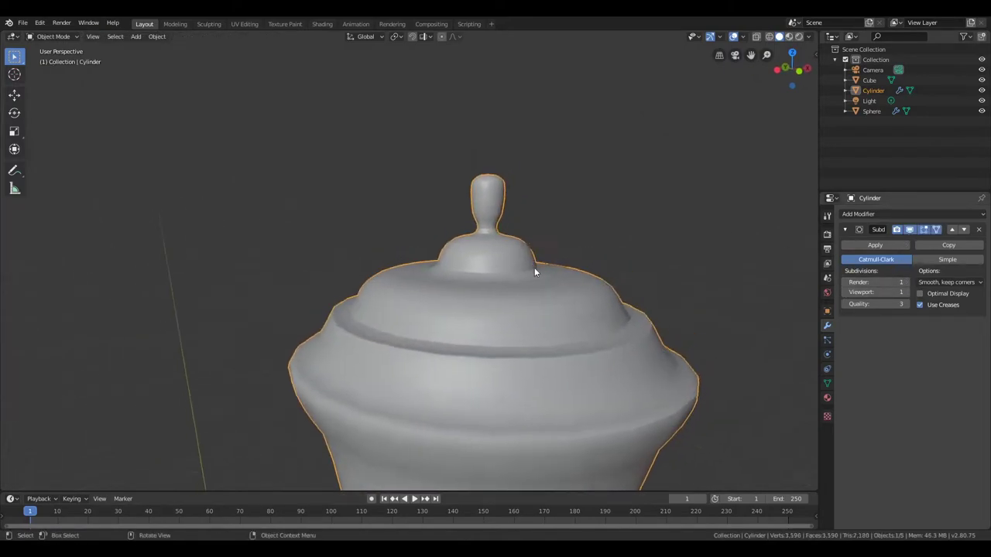
{"action": "key", "text": "Tab"}
{"action": "key", "text": "ctrl+r"}
{"action": "left_click", "coordinate": [511, 288]}
{"action": "key", "text": "Tab"}
{"action": "scroll", "coordinate": [557, 234], "scroll_direction": "up", "scroll_amount": 2}
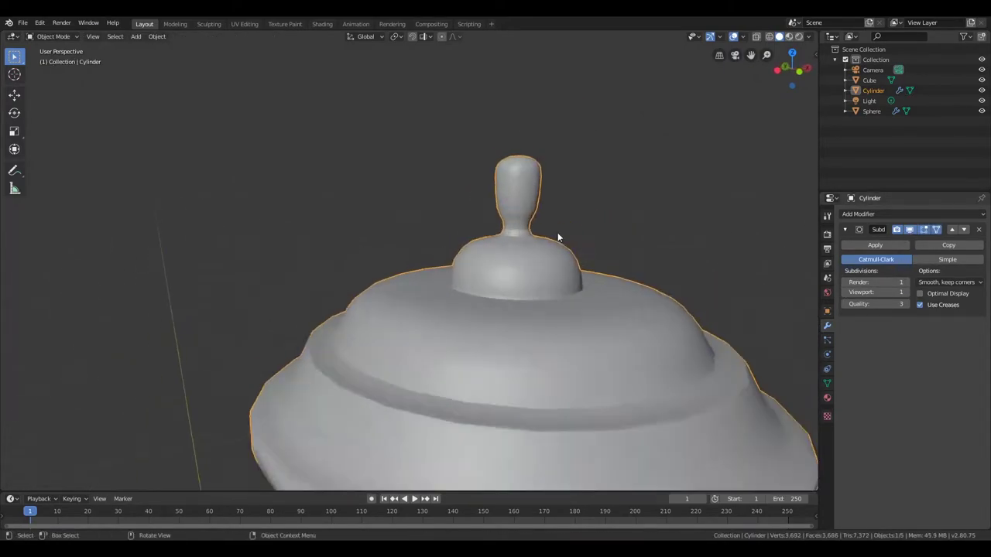
{"action": "key", "text": "Tab"}
{"action": "middle_click_drag", "start_coordinate": [557, 235], "coordinate": [384, 290]}
{"action": "key", "text": "ctrl+r"}
{"action": "left_click", "coordinate": [385, 291]}
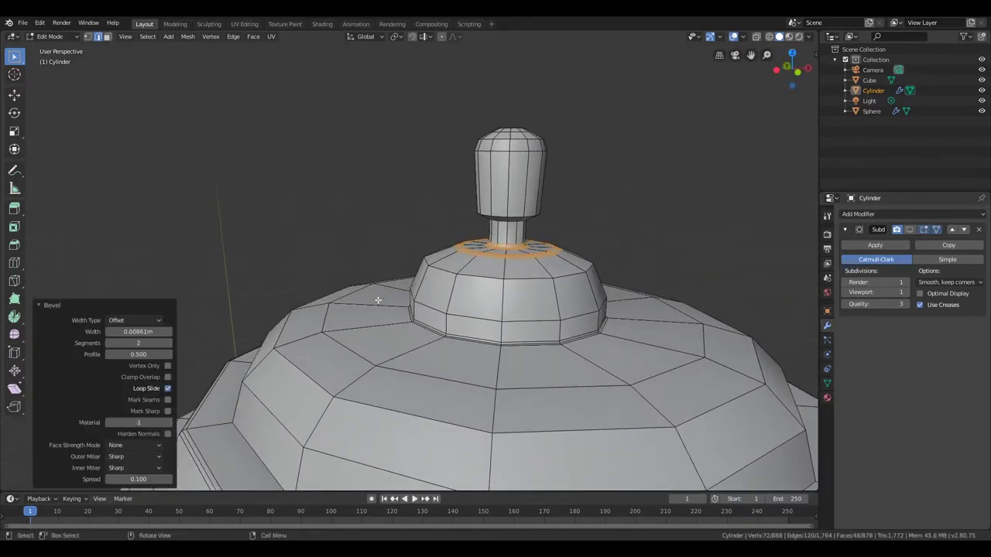
{"action": "key", "text": "Tab"}
Bevel the knob neck's base loop into a crisp 0.00861m two-segment band
{"action": "middle_click_drag", "start_coordinate": [304, 221], "coordinate": [475, 203]}
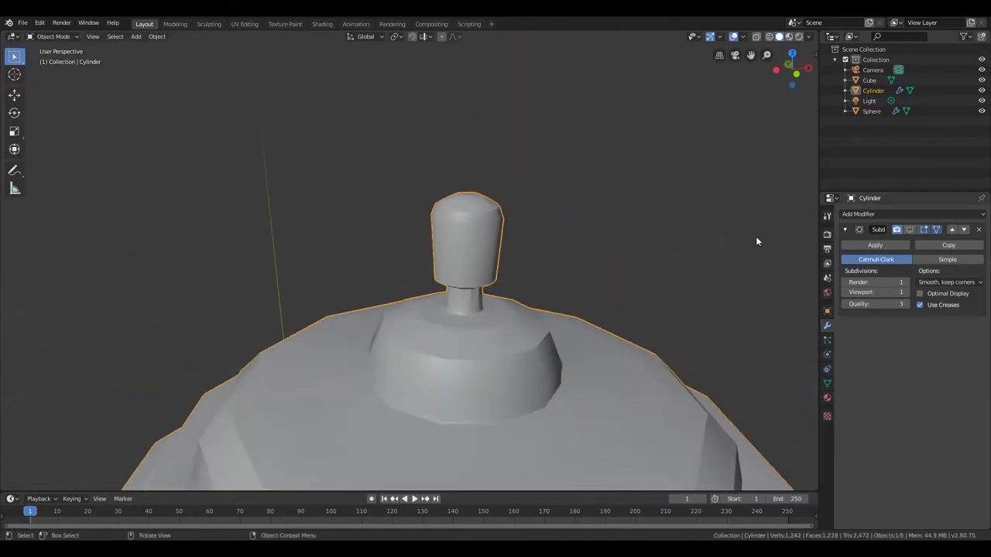
{"action": "key", "text": "Tab"}
{"action": "left_click", "coordinate": [471, 204], "text": "alt"}
{"action": "key", "text": "ctrl+b"}
{"action": "left_click", "coordinate": [320, 195]}
{"action": "key", "text": "Tab"}
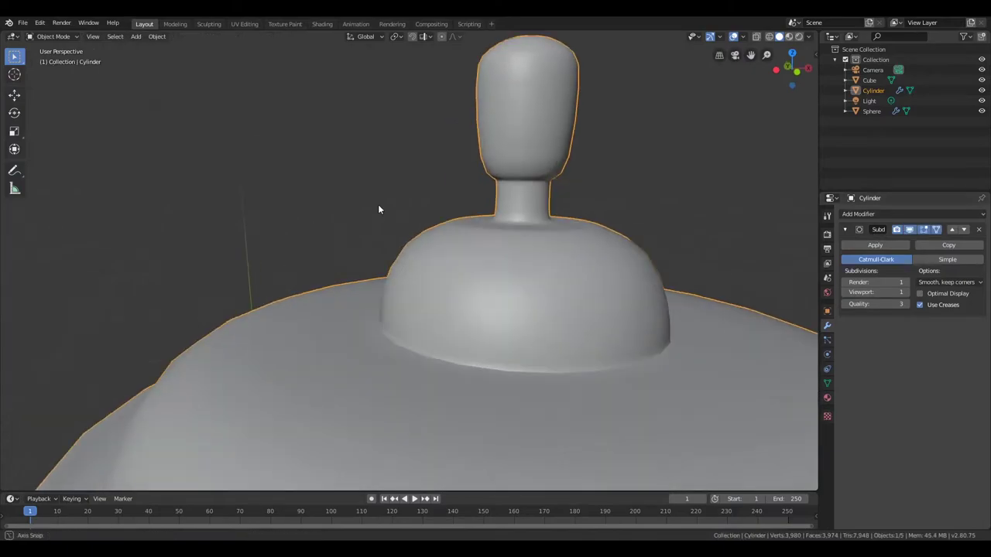
{"action": "scroll", "coordinate": [380, 209], "scroll_direction": "up", "scroll_amount": 2}
{"action": "key", "text": "Tab"}
Hide the edit-mode smoothing and bevel the cap-base housing band at 0.00844m
{"action": "key", "text": "Tab"}
{"action": "left_click", "coordinate": [910, 229]}
{"action": "scroll", "coordinate": [418, 234], "scroll_direction": "down", "scroll_amount": 3}
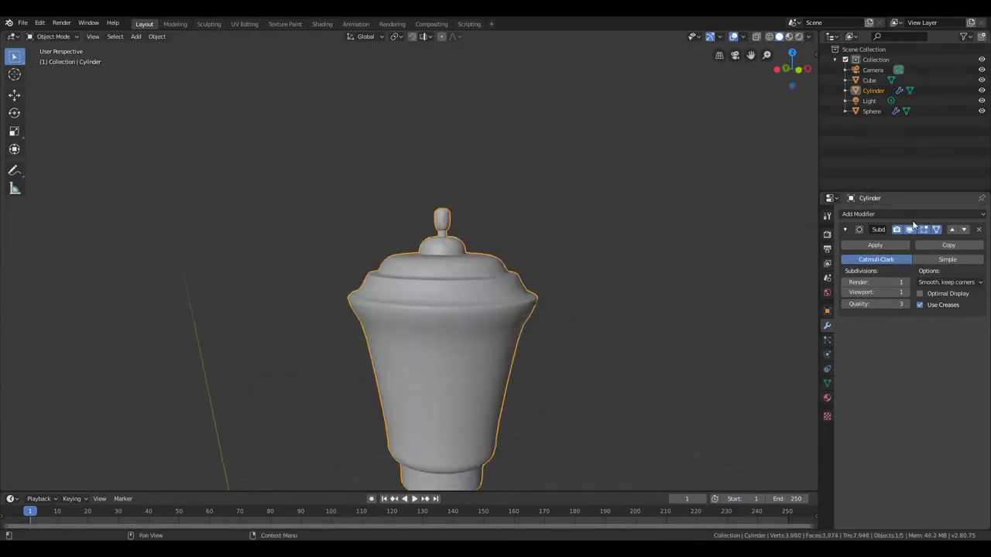
{"action": "scroll", "coordinate": [418, 234], "scroll_direction": "up", "scroll_amount": 3}
{"action": "key", "text": "Tab"}
{"action": "left_click", "coordinate": [473, 154], "text": "alt"}
{"action": "key", "text": "ctrl+b"}
Confirm the cap-base loop bevel, hide the subdivided edit cage, and save lamppost.blend
{"action": "left_click", "coordinate": [220, 230]}
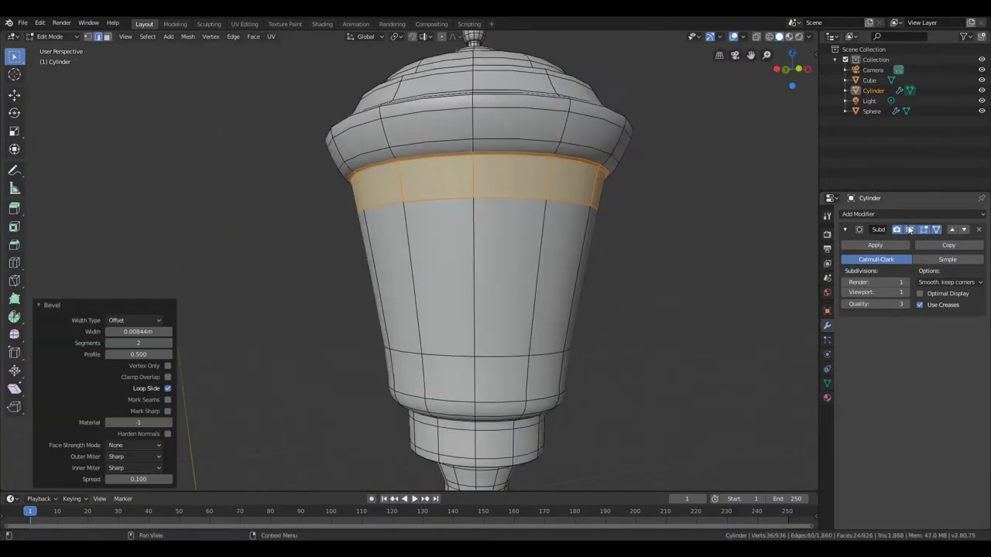
{"action": "key", "text": "Tab"}
{"action": "key", "text": "Tab"}
{"action": "left_click", "coordinate": [910, 230]}
{"action": "left_click", "coordinate": [908, 235]}
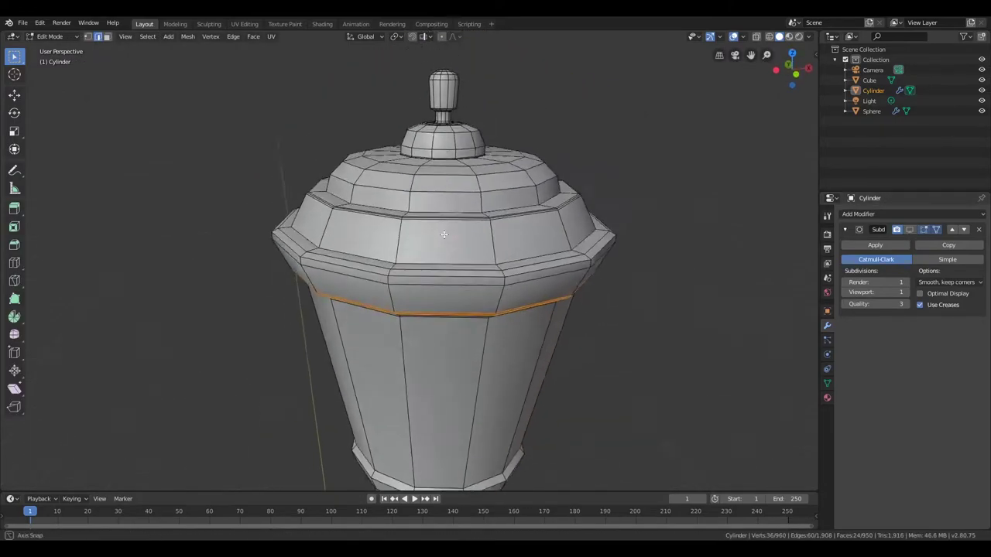
{"action": "middle_click_drag", "start_coordinate": [454, 232], "coordinate": [452, 147], "text": "shift"}
{"action": "key", "text": "ctrl+s"}
Bevel the cup's lower rim loop and preview the smoothed result
{"action": "scroll", "coordinate": [222, 299], "scroll_direction": "up", "scroll_amount": 2}
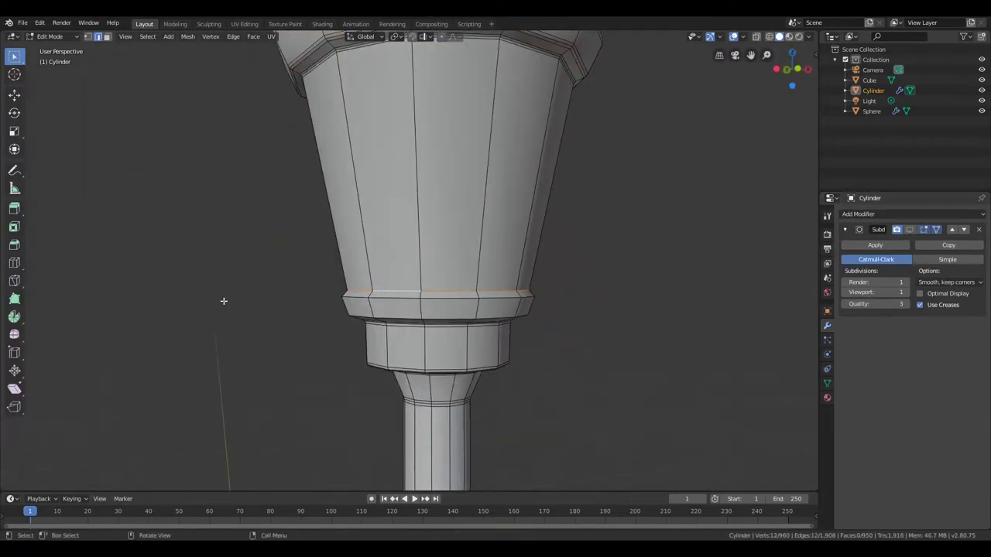
{"action": "left_click", "coordinate": [344, 267], "text": "alt"}
{"action": "key", "text": "ctrl+b"}
{"action": "left_click", "coordinate": [252, 305]}
{"action": "key", "text": "Tab"}
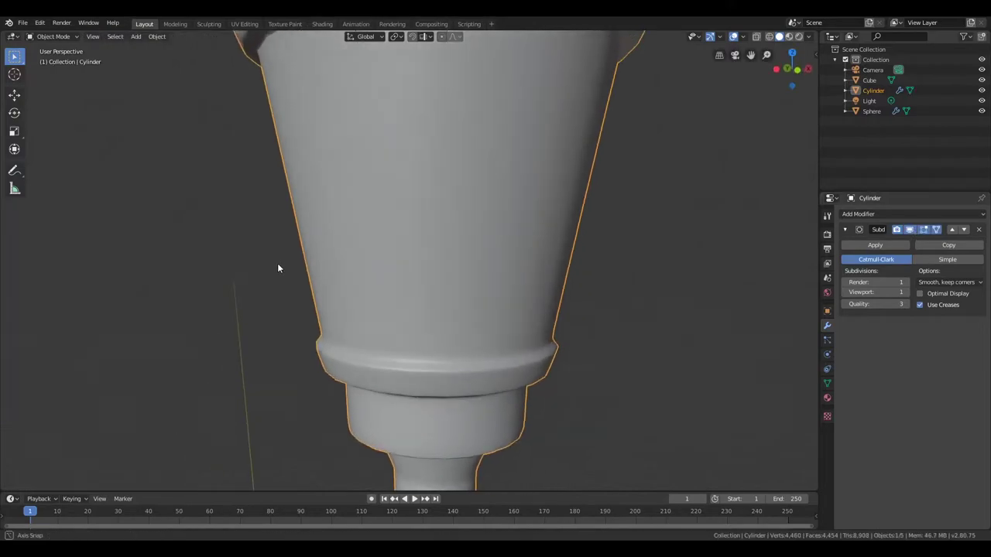
{"action": "scroll", "coordinate": [280, 273], "scroll_direction": "down", "scroll_amount": 2}
{"action": "middle_click_drag", "start_coordinate": [280, 274], "coordinate": [360, 230], "text": "shift"}
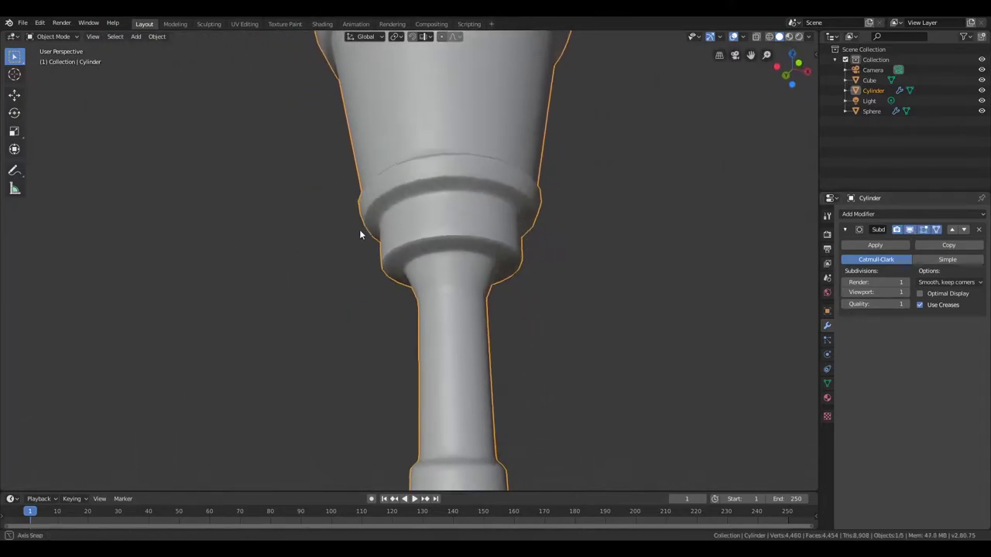
{"action": "scroll", "coordinate": [441, 264], "scroll_direction": "up", "scroll_amount": 2}
Resize the lower ring's bottom edge loop on the stem section, deselect, and save lamppost.blend
{"action": "key", "text": "Tab"}
{"action": "left_click", "coordinate": [380, 318], "text": "alt"}
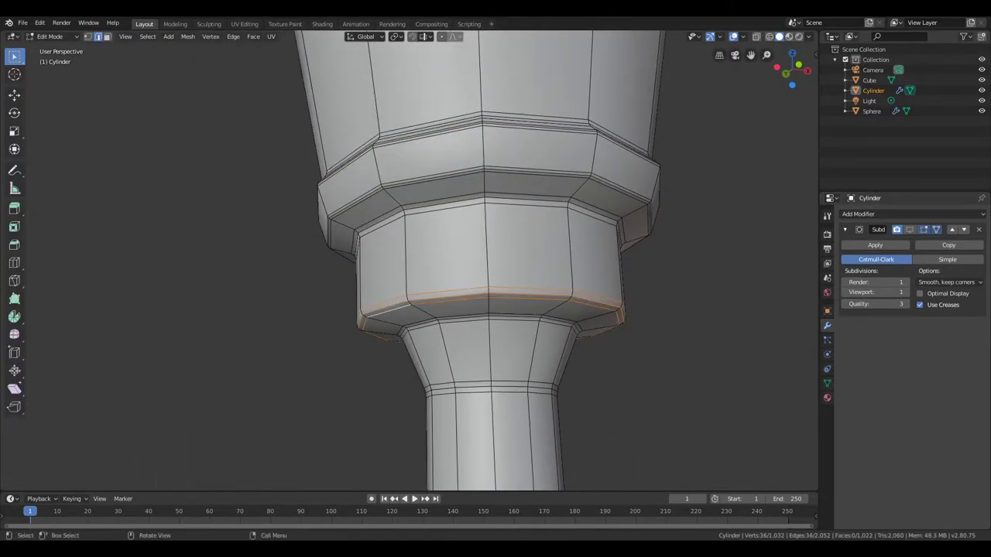
{"action": "left_click", "coordinate": [224, 348]}
{"action": "left_click", "coordinate": [301, 312]}
{"action": "scroll", "coordinate": [301, 312], "scroll_direction": "down", "scroll_amount": 2}
{"action": "key", "text": "ctrl+s"}
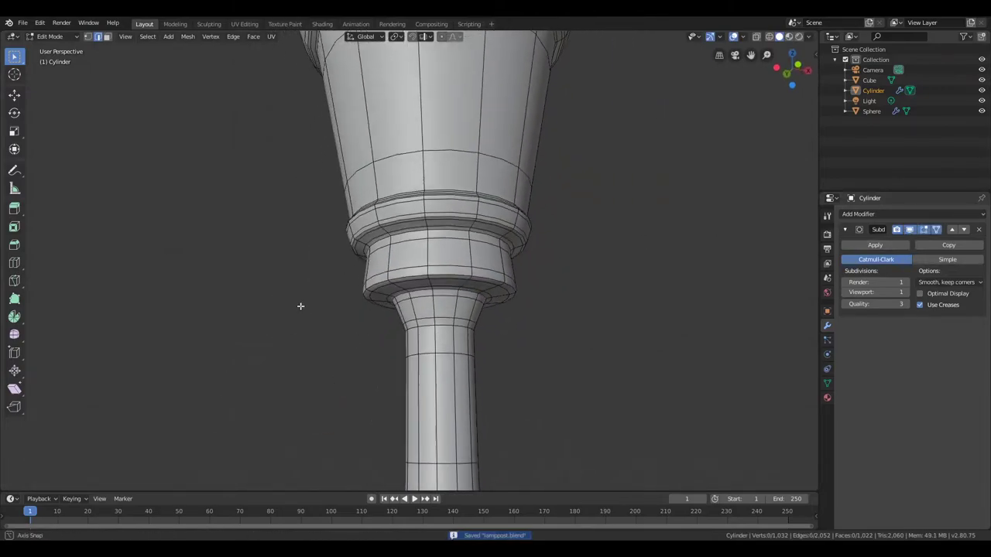
With the unsmoothed cage shown, resize the stem's edge loop, then preview the smoothed lamppost
{"action": "scroll", "coordinate": [301, 305], "scroll_direction": "down", "scroll_amount": 1}
{"action": "left_click", "coordinate": [910, 229]}
{"action": "left_click", "coordinate": [440, 327], "text": "alt"}
{"action": "left_click", "coordinate": [237, 373]}
{"action": "key", "text": "Tab"}
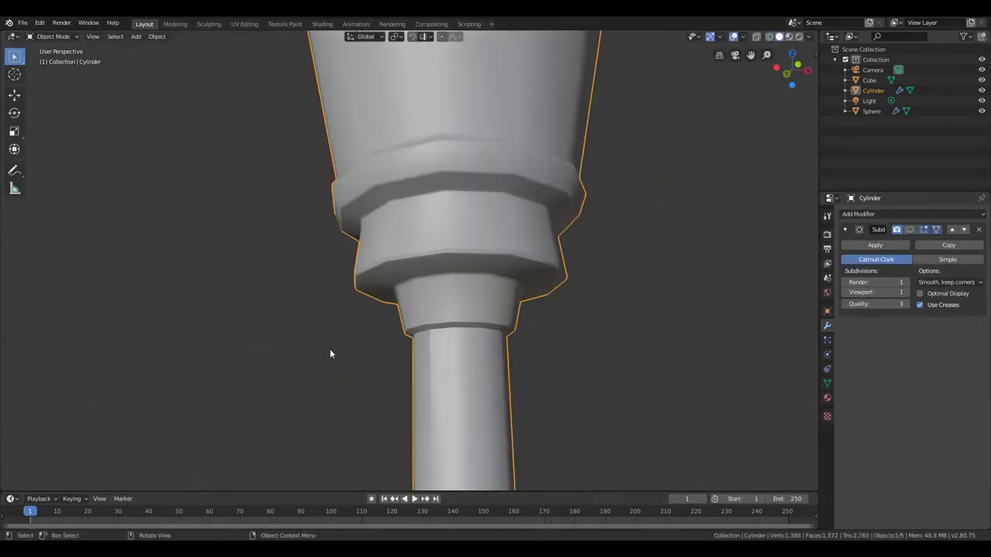
{"action": "scroll", "coordinate": [330, 349], "scroll_direction": "down", "scroll_amount": 2}
Bevel the edge loop at the top of the stem and check the smoothed result
{"action": "key", "text": "Tab"}
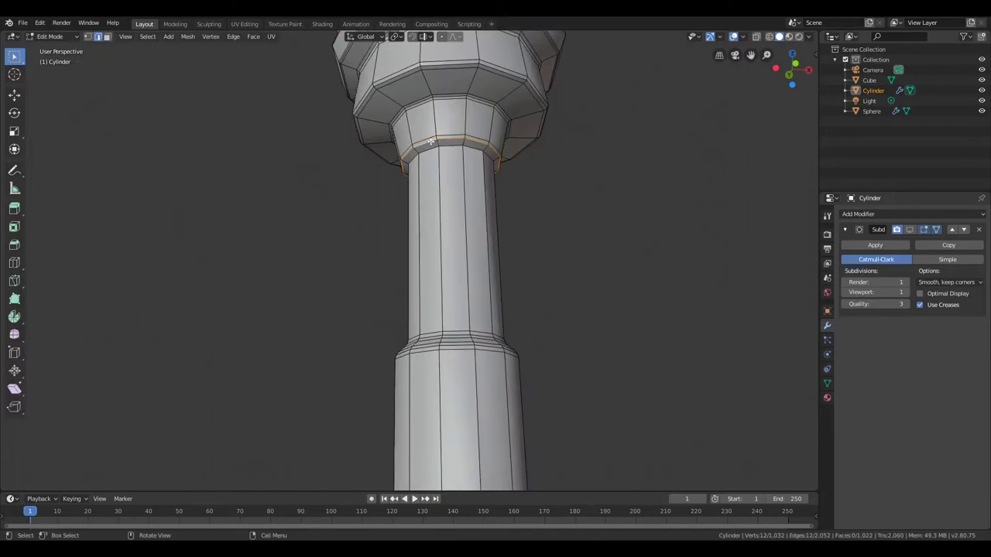
{"action": "key", "text": "ctrl+b"}
{"action": "left_click", "coordinate": [428, 148]}
{"action": "key", "text": "Tab"}
{"action": "middle_click_drag", "start_coordinate": [661, 229], "coordinate": [581, 226]}
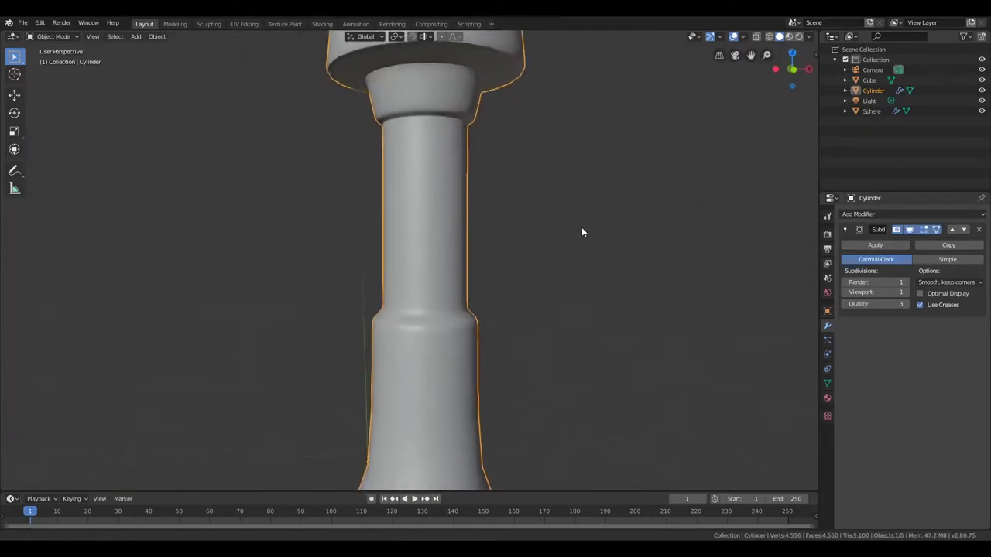
{"action": "key", "text": "Tab"}
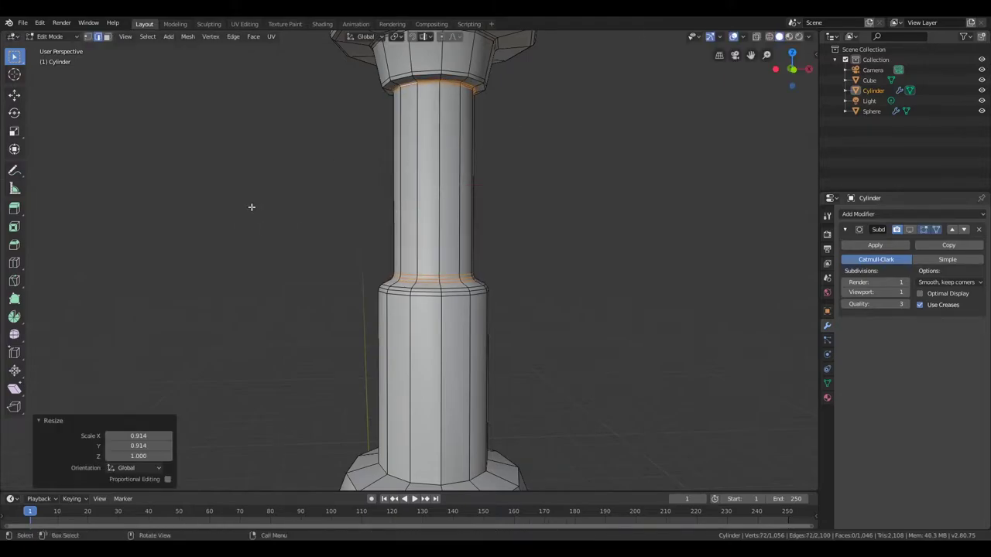
Bevel the stem loop at the top of the flare, set its width, and preview it smoothed
{"action": "scroll", "coordinate": [448, 241], "scroll_direction": "up", "scroll_amount": 2}
{"action": "left_click", "coordinate": [406, 308], "text": "alt"}
{"action": "key", "text": "ctrl+b"}
{"action": "left_click", "coordinate": [295, 251]}
{"action": "key", "text": "Tab"}
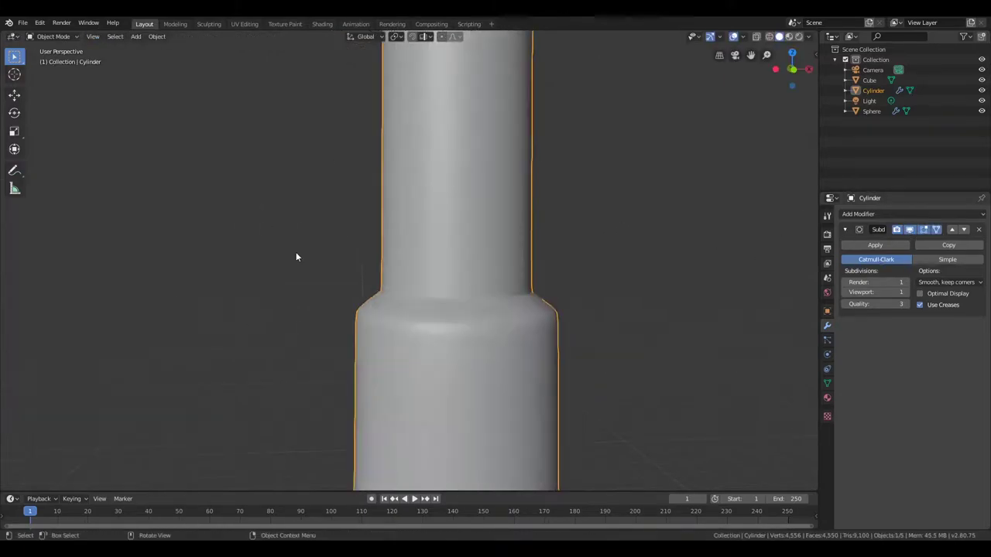
{"action": "scroll", "coordinate": [269, 281], "scroll_direction": "down", "scroll_amount": 3}
{"action": "key", "text": "Tab"}
{"action": "left_click", "coordinate": [910, 230]}
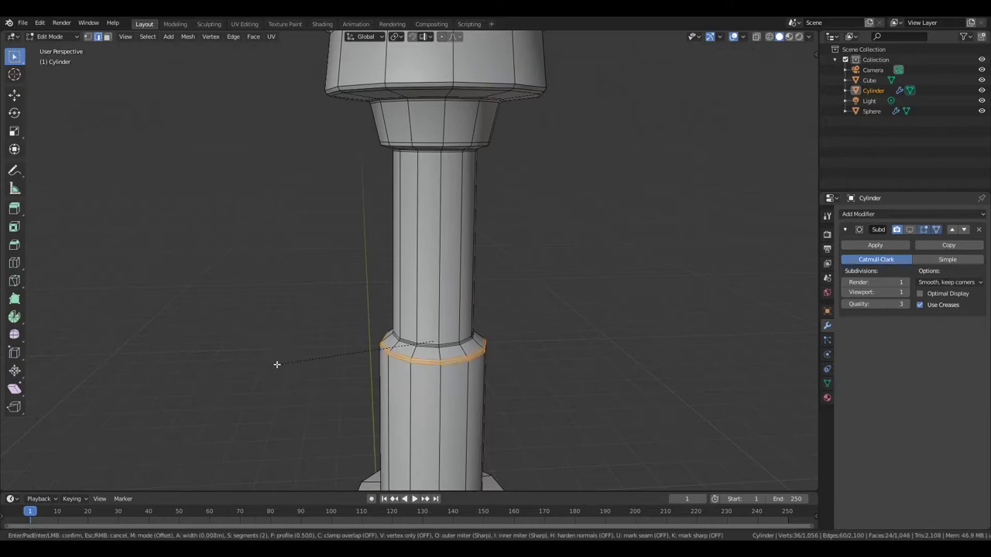
{"action": "left_click", "coordinate": [277, 364]}
{"action": "key", "text": "Tab"}
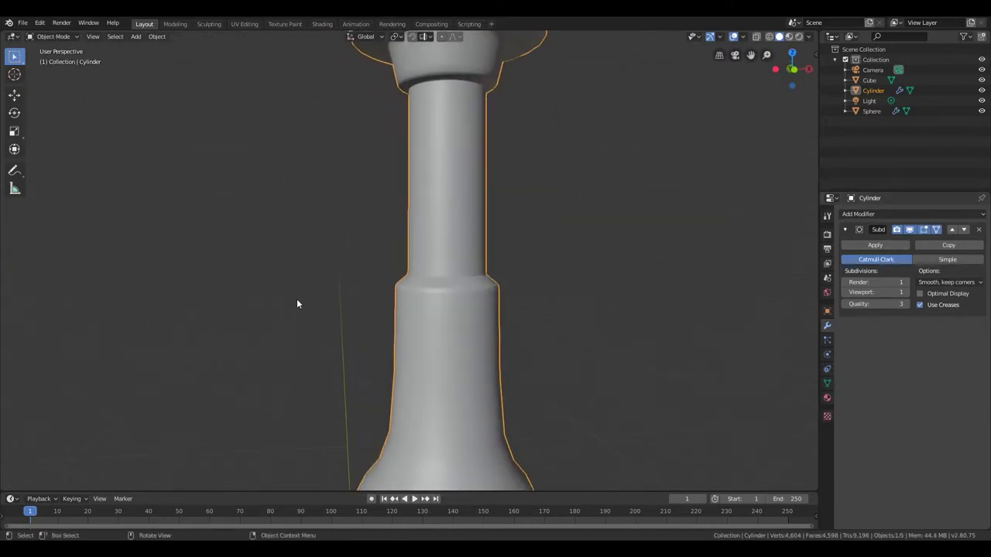
{"action": "key", "text": "Tab"}
{"action": "key", "text": "Tab"}
{"action": "scroll", "coordinate": [481, 270], "scroll_direction": "down", "scroll_amount": 3, "text": "shift"}
{"action": "key", "text": "Tab"}
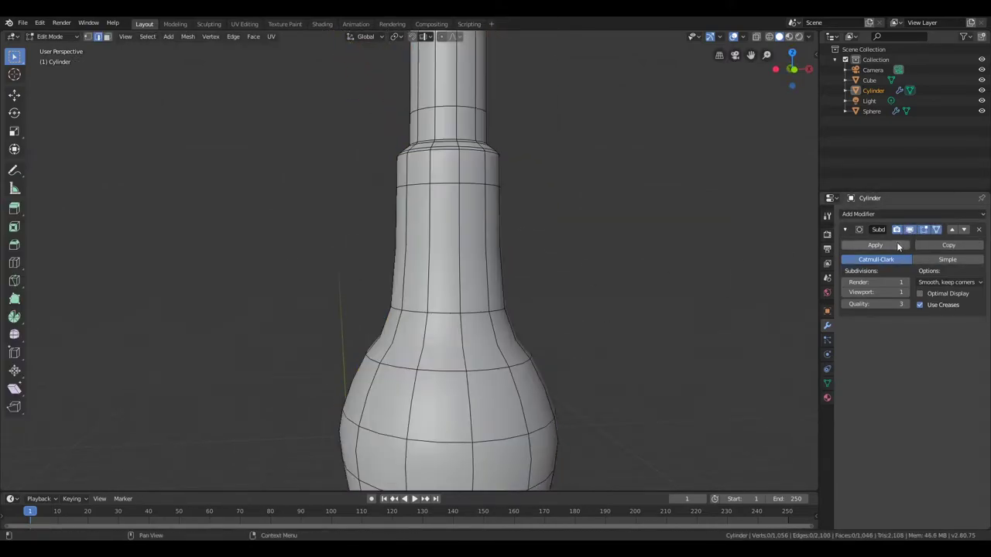
Bevel the edge loop at the bulb's top with a 0.00719m two-segment bevel
{"action": "left_click", "coordinate": [910, 230]}
{"action": "left_click", "coordinate": [290, 354], "text": "alt"}
{"action": "key", "text": "ctrl+b"}
{"action": "left_click", "coordinate": [287, 364]}
{"action": "left_click", "coordinate": [909, 230]}
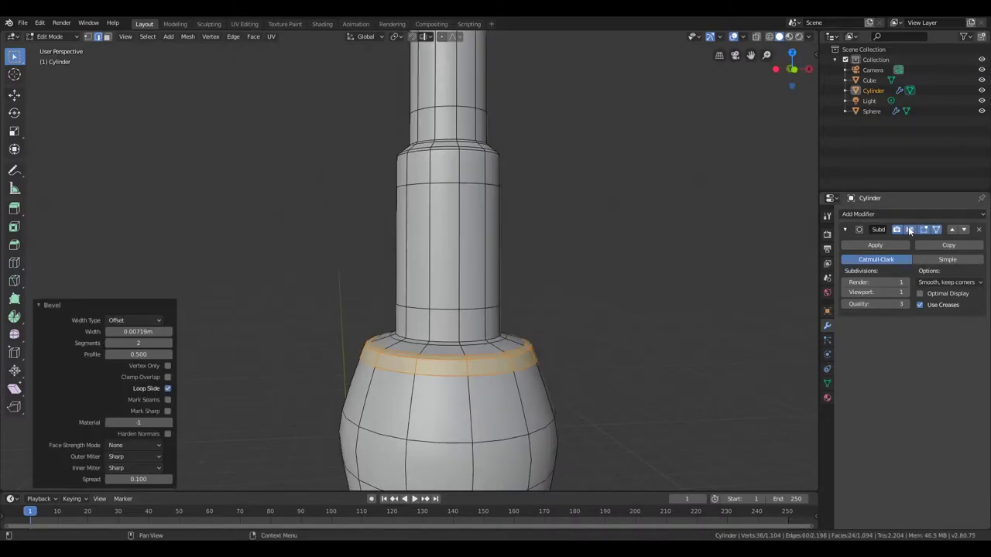
{"action": "left_click", "coordinate": [910, 230]}
Add a loop cut near the bulb top and lower it slightly along Z
{"action": "key", "text": "ctrl+r"}
{"action": "left_click", "coordinate": [438, 343]}
{"action": "key", "text": "Tab"}
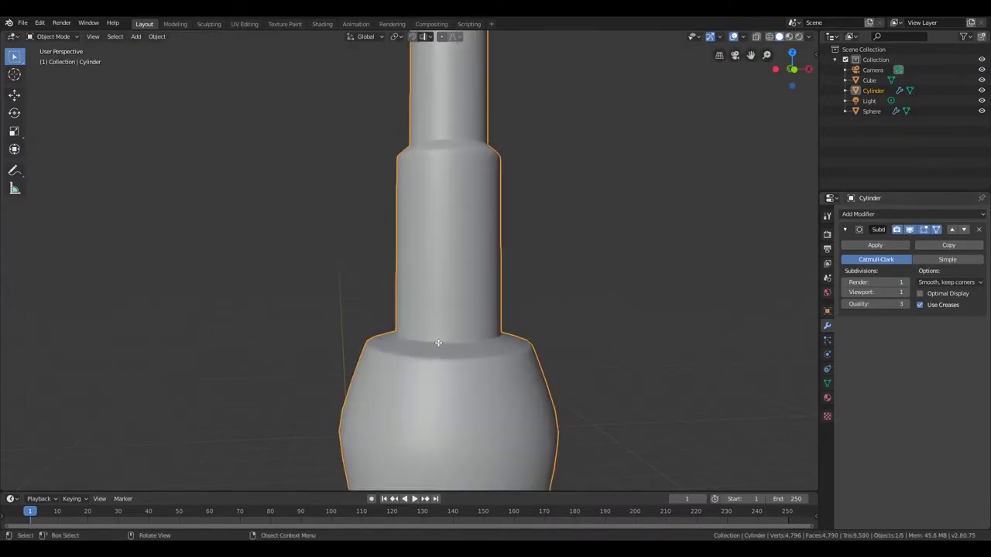
{"action": "key", "text": "Tab"}
{"action": "key", "text": "g"}
{"action": "key", "text": "z"}
{"action": "left_click", "coordinate": [431, 345]}
Preview the smoothed lamppost and orbit to inspect the whole post
{"action": "scroll", "coordinate": [369, 313], "scroll_direction": "down", "scroll_amount": 2}
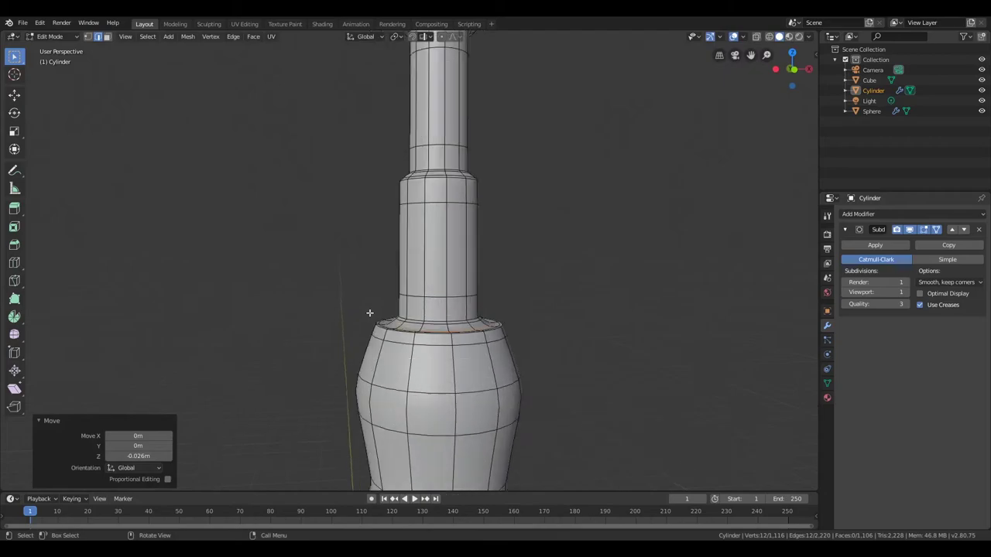
{"action": "scroll", "coordinate": [318, 307], "scroll_direction": "down", "scroll_amount": 5, "text": "shift"}
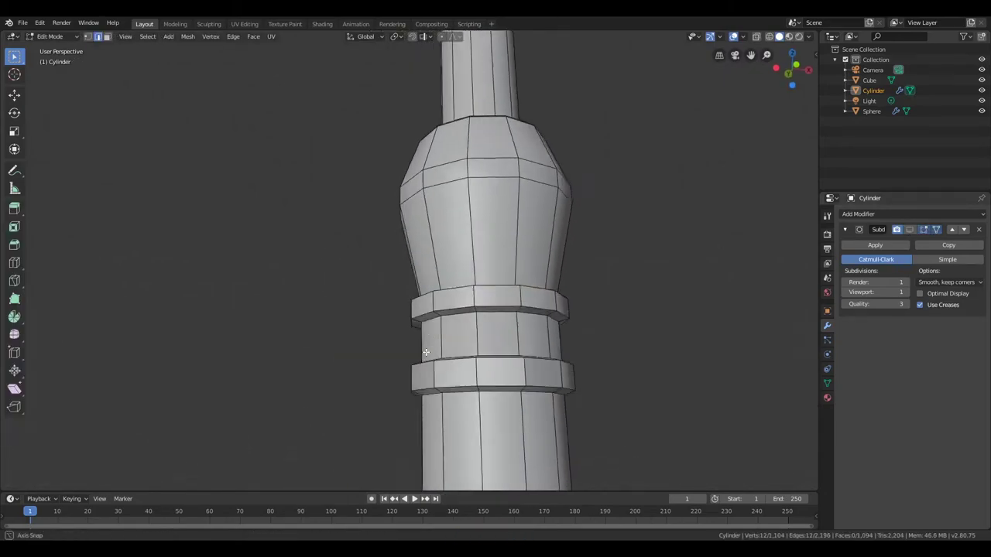
{"action": "middle_click_drag", "start_coordinate": [387, 341], "coordinate": [422, 395], "text": "shift"}
{"action": "scroll", "coordinate": [423, 395], "scroll_direction": "up", "scroll_amount": 3}
{"action": "key", "text": "Tab"}
{"action": "scroll", "coordinate": [310, 312], "scroll_direction": "down", "scroll_amount": 6}
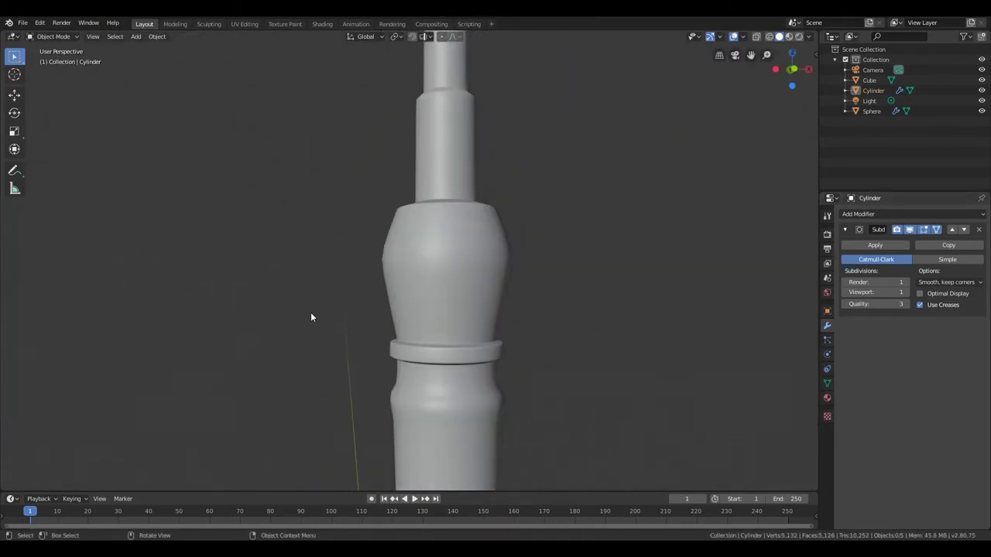
{"action": "scroll", "coordinate": [317, 306], "scroll_direction": "down", "scroll_amount": 5}
{"action": "mouse_move", "coordinate": [318, 306]}
{"action": "middle_mouse_down"}
{"action": "mouse_move", "coordinate": [315, 249]}
{"action": "mouse_move", "coordinate": [258, 214]}
{"action": "middle_mouse_up"}
{"action": "scroll", "coordinate": [411, 235], "scroll_direction": "up", "scroll_amount": 3}
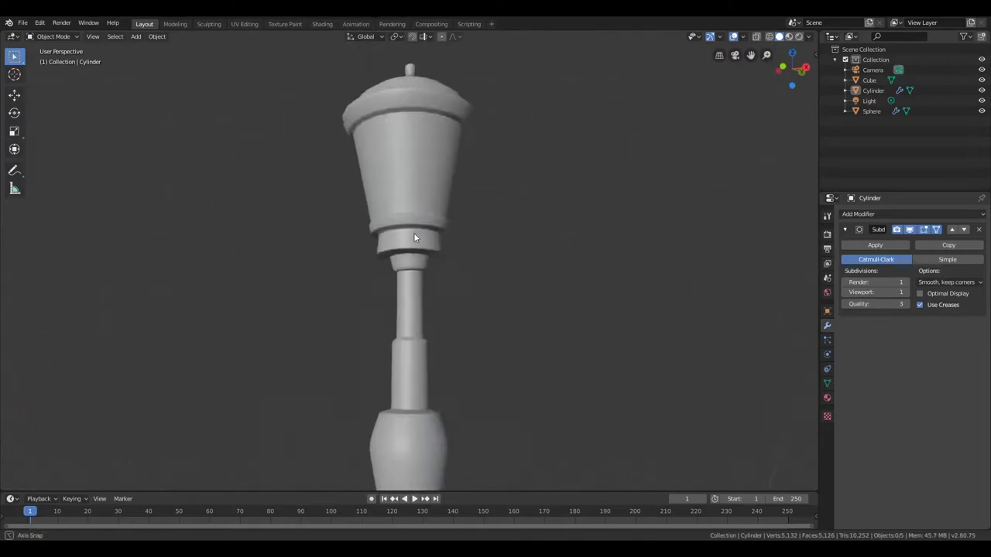
{"action": "scroll", "coordinate": [412, 234], "scroll_direction": "up", "scroll_amount": 2}
Select the lamppost mesh, briefly enter Edit Mode, and orbit around it
{"action": "left_click", "coordinate": [391, 230]}
{"action": "key", "text": "Tab"}
{"action": "key", "text": "Tab"}
{"action": "scroll", "coordinate": [315, 265], "scroll_direction": "down", "scroll_amount": 3}
{"action": "middle_click_drag", "start_coordinate": [316, 266], "coordinate": [450, 176]}
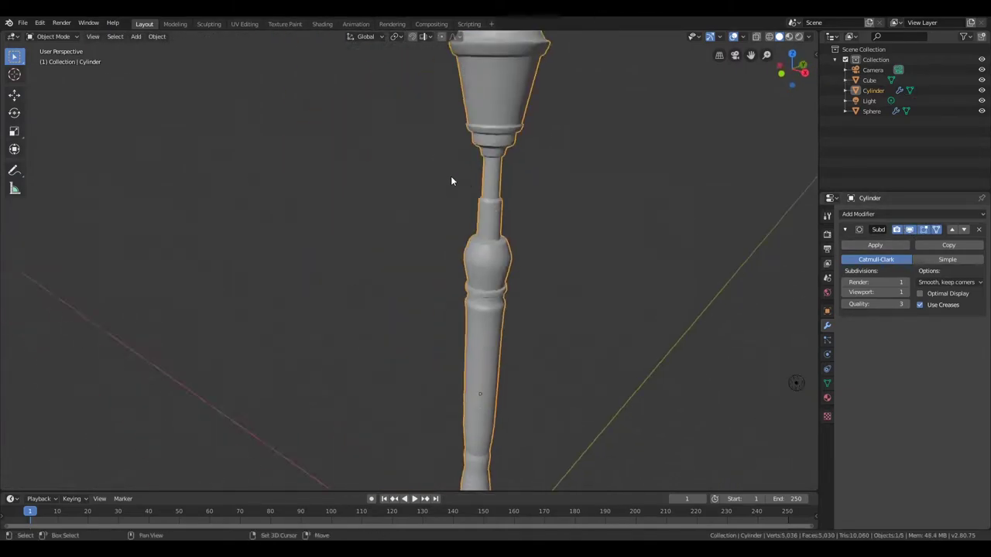
{"action": "scroll", "coordinate": [446, 252], "scroll_direction": "down", "scroll_amount": 3}
{"action": "scroll", "coordinate": [446, 253], "scroll_direction": "up", "scroll_amount": 4}
{"action": "key", "text": "Tab"}
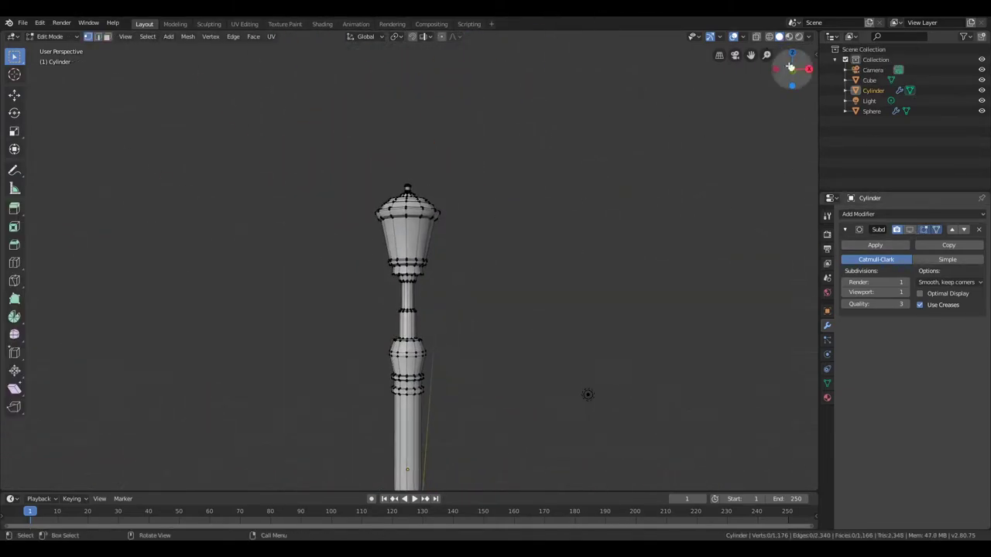
In front orthographic view, try scaling the lamp head alone, then cancel and undo it
{"action": "key", "text": "KP_1"}
{"action": "scroll", "coordinate": [588, 394], "scroll_direction": "up", "scroll_amount": 3}
{"action": "left_click_drag", "start_coordinate": [286, 71], "coordinate": [594, 316]}
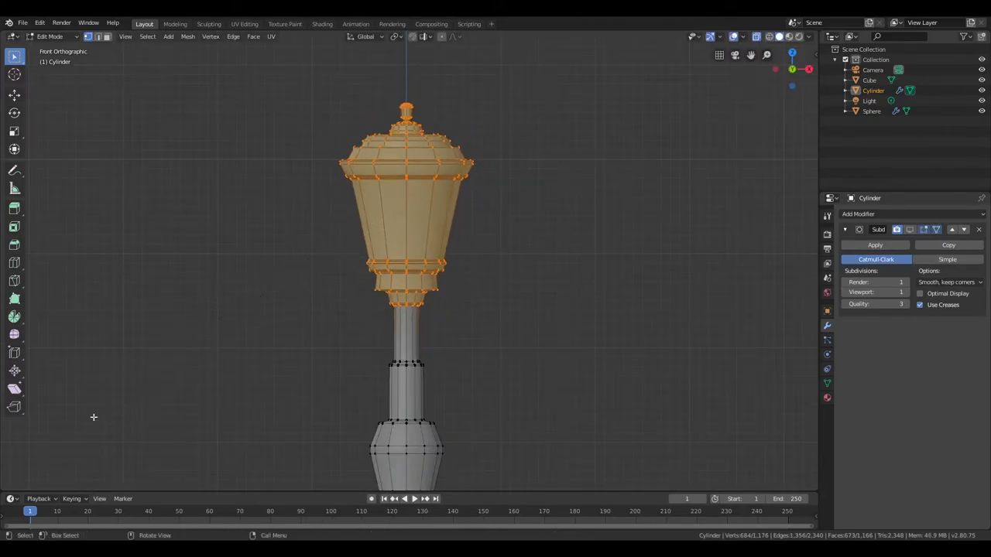
{"action": "scroll", "coordinate": [219, 388], "scroll_direction": "down", "scroll_amount": 4}
{"action": "scroll", "coordinate": [294, 261], "scroll_direction": "up", "scroll_amount": 4}
{"action": "key", "text": "s"}
{"action": "left_click", "coordinate": [246, 315]}
{"action": "key", "text": "g"}
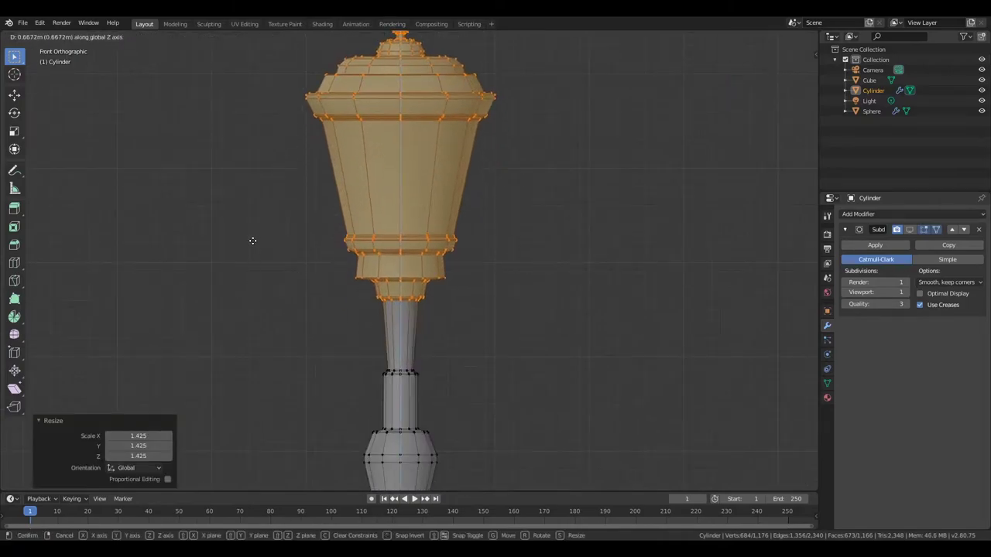
{"action": "key", "text": "Escape"}
{"action": "key", "text": "ctrl+z"}
{"action": "scroll", "coordinate": [380, 250], "scroll_direction": "down", "scroll_amount": 2}
Scale the lamp head and upper pole up slightly in front view and raise them along Z
{"action": "left_click_drag", "start_coordinate": [310, 60], "coordinate": [513, 364]}
{"action": "key", "text": "s"}
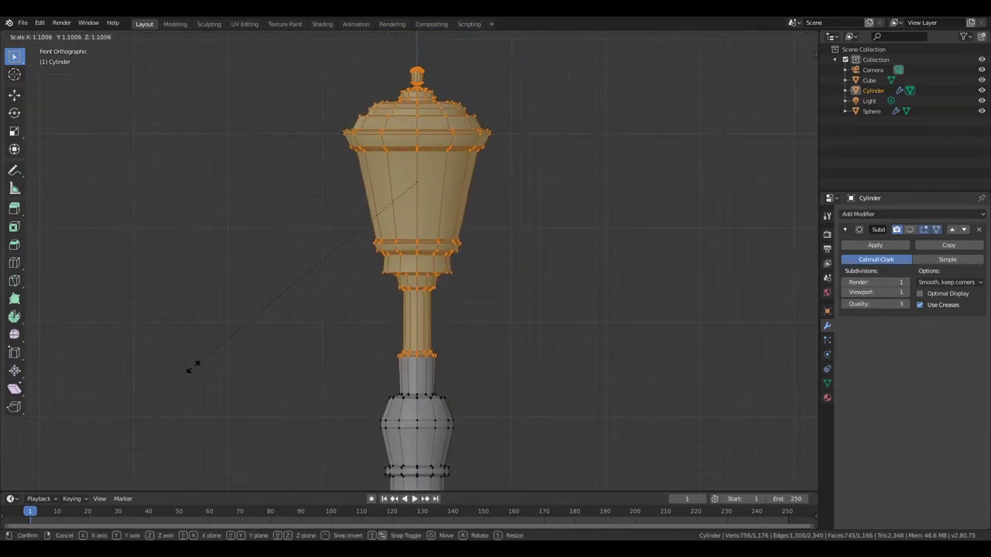
{"action": "left_click_drag", "start_coordinate": [431, 126], "coordinate": [593, 302]}
{"action": "scroll", "coordinate": [593, 302], "scroll_direction": "up", "scroll_amount": 3}
{"action": "key", "text": "s"}
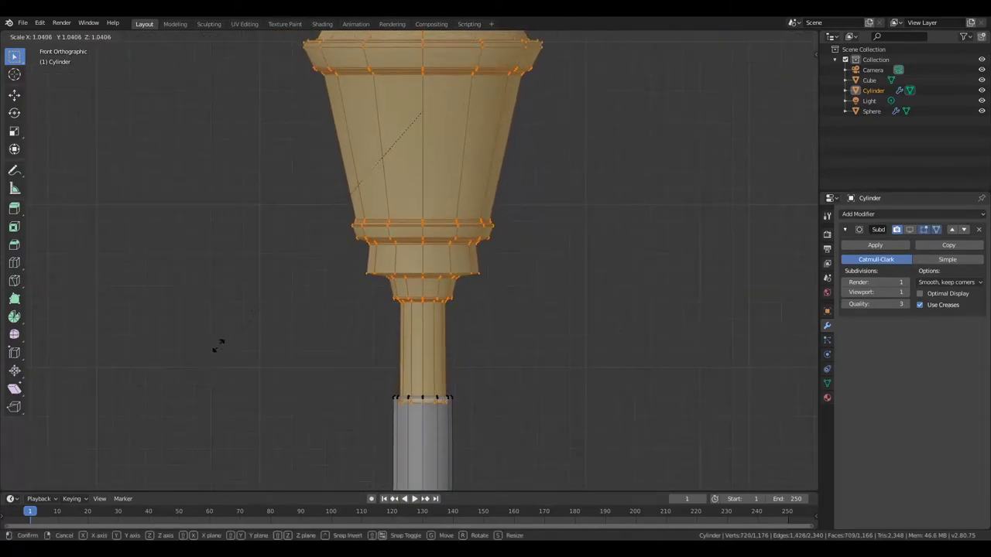
{"action": "left_click", "coordinate": [214, 348]}
{"action": "key", "text": "g"}
{"action": "key", "text": "z"}
{"action": "left_click", "coordinate": [222, 279]}
{"action": "key", "text": "Tab"}
{"action": "scroll", "coordinate": [388, 282], "scroll_direction": "down", "scroll_amount": 2}
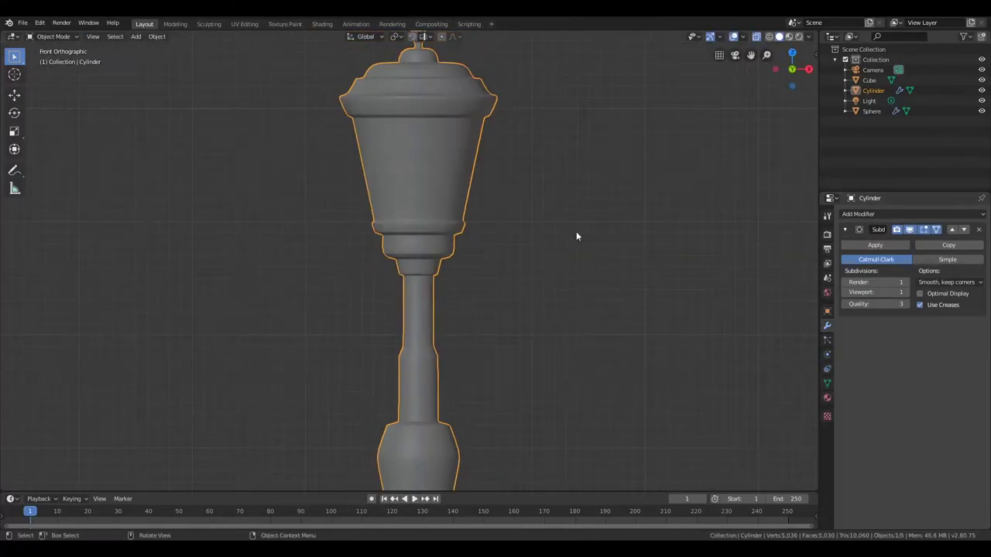
{"action": "middle_click_drag", "start_coordinate": [576, 236], "coordinate": [256, 334]}
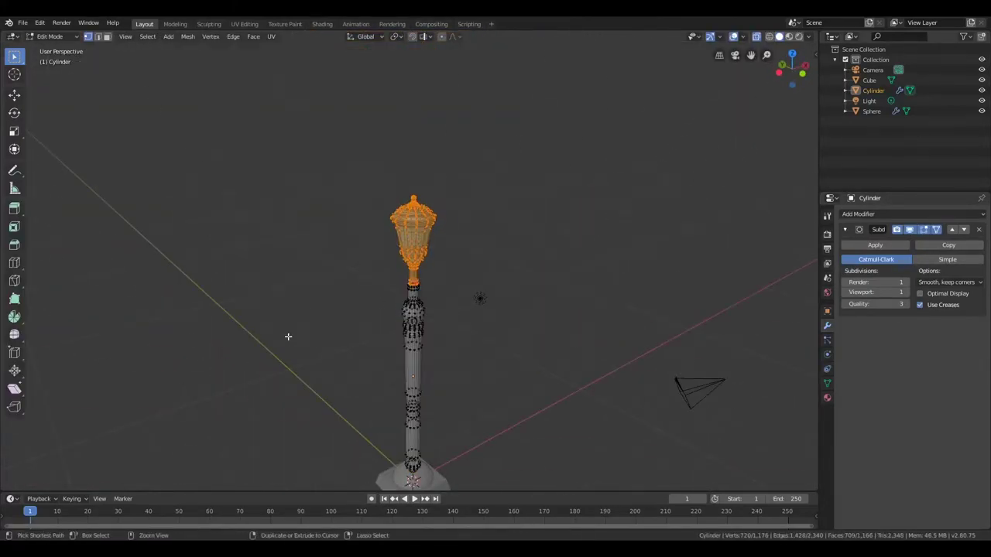
From the left orthographic view, scale the head and upper pole by 1.041 and shift them along Z
{"action": "key", "text": "Tab"}
{"action": "key", "text": "ctrl+KP_3"}
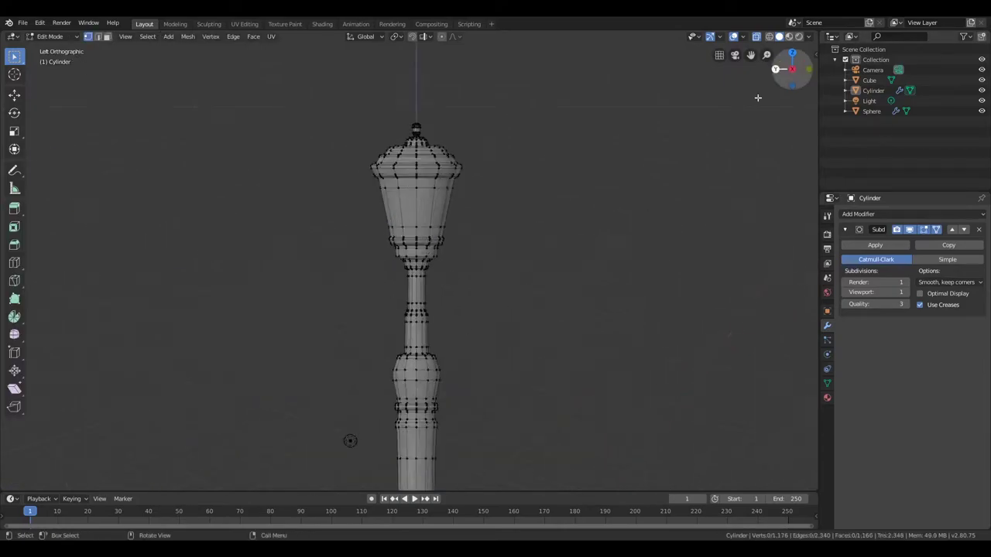
{"action": "left_click_drag", "start_coordinate": [302, 45], "coordinate": [619, 338]}
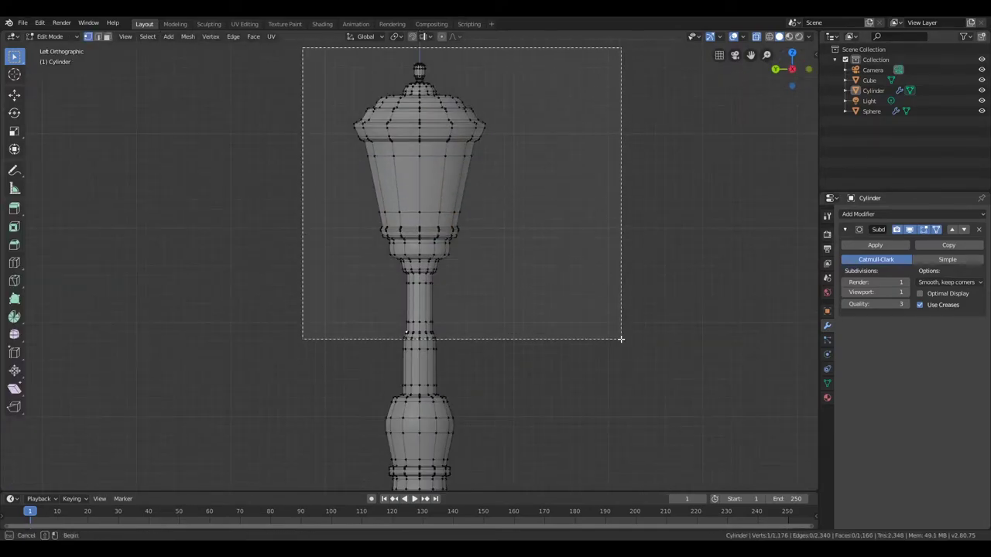
{"action": "key", "text": "s"}
{"action": "left_click", "coordinate": [243, 347]}
{"action": "scroll", "coordinate": [316, 336], "scroll_direction": "up", "scroll_amount": 3}
{"action": "key", "text": "g"}
{"action": "key", "text": "z"}
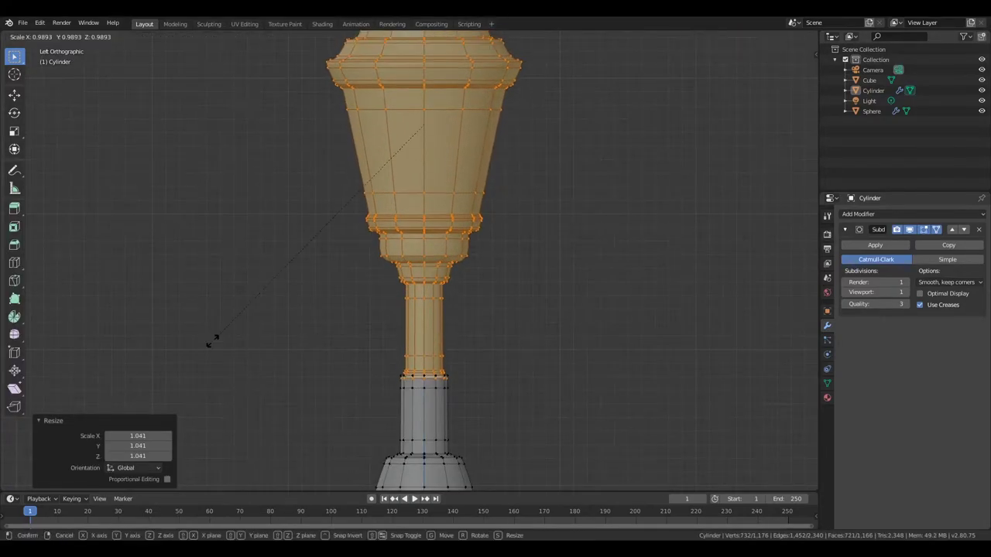
{"action": "left_click", "coordinate": [214, 336]}
{"action": "key", "text": "Tab"}
{"action": "mouse_move", "coordinate": [215, 336]}
{"action": "middle_mouse_down"}
{"action": "mouse_move", "coordinate": [242, 360]}
{"action": "mouse_move", "coordinate": [173, 352]}
{"action": "middle_mouse_up"}
{"action": "scroll", "coordinate": [242, 360], "scroll_direction": "down", "scroll_amount": 3}
Bevel a selected edge loop on the column into a thin ring
{"action": "scroll", "coordinate": [428, 244], "scroll_direction": "up", "scroll_amount": 5}
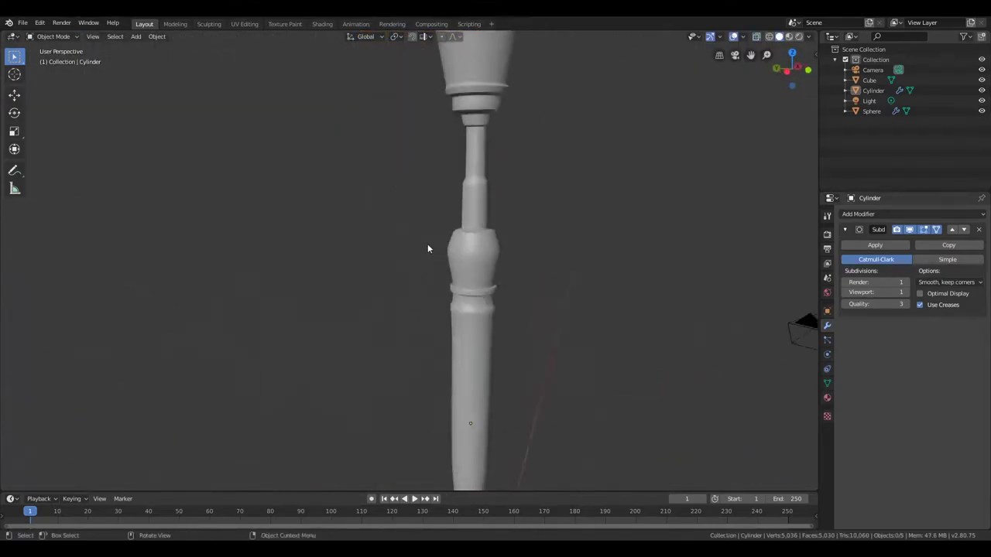
{"action": "scroll", "coordinate": [464, 279], "scroll_direction": "up", "scroll_amount": 3}
{"action": "key", "text": "Tab"}
{"action": "left_click", "coordinate": [505, 347], "text": "alt+shift"}
{"action": "mouse_move", "coordinate": [523, 356]}
{"action": "middle_mouse_down"}
{"action": "mouse_move", "coordinate": [504, 346]}
{"action": "mouse_move", "coordinate": [454, 258]}
{"action": "middle_mouse_up"}
{"action": "key", "text": "ctrl+b"}
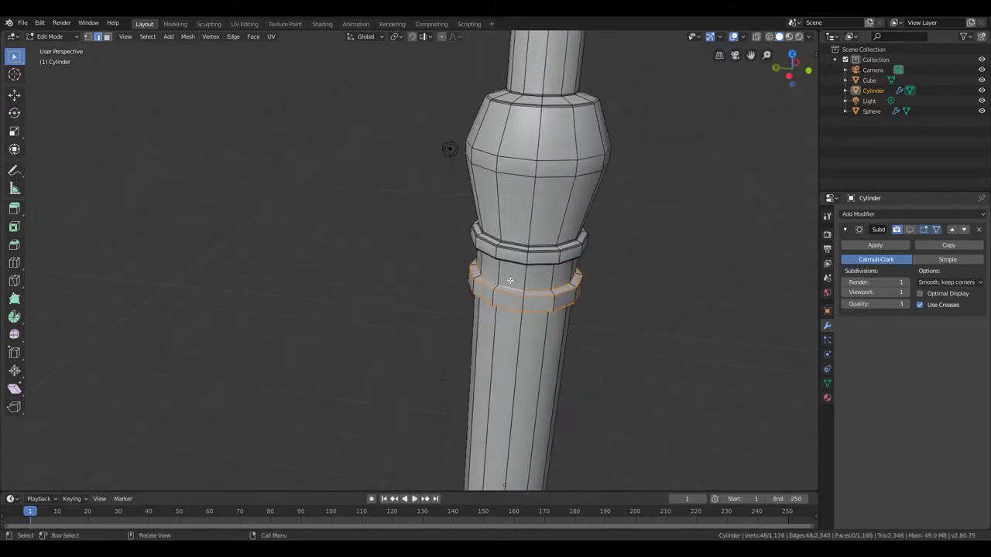
{"action": "left_click", "coordinate": [383, 336]}
{"action": "middle_click_drag", "start_coordinate": [383, 336], "coordinate": [349, 294]}
{"action": "key", "text": "Tab"}
Confirm the bevel on the column loops and scale the bevelled ring
{"action": "scroll", "coordinate": [369, 226], "scroll_direction": "down", "scroll_amount": 3}
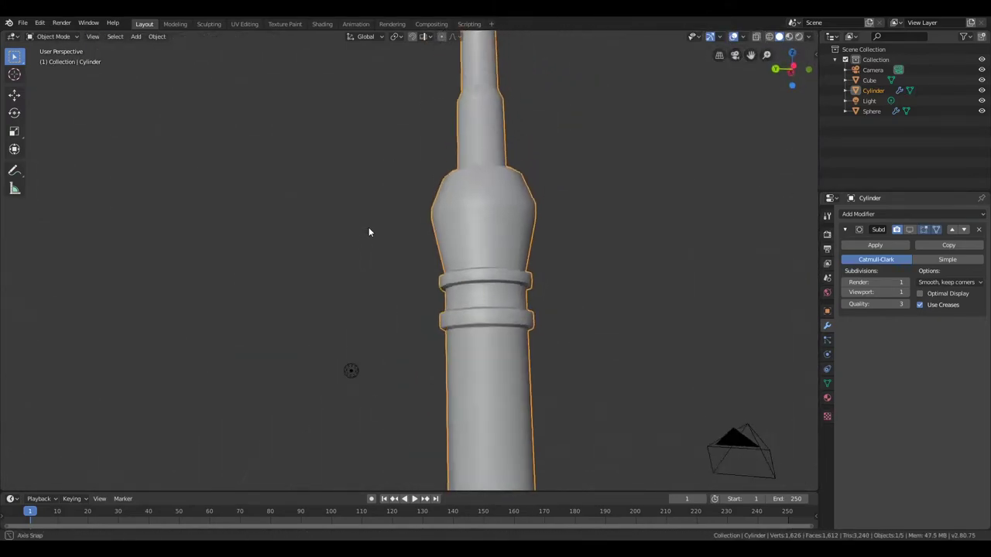
{"action": "scroll", "coordinate": [354, 266], "scroll_direction": "down", "scroll_amount": 2}
{"action": "scroll", "coordinate": [394, 255], "scroll_direction": "down", "scroll_amount": 2}
{"action": "key", "text": "Tab"}
{"action": "scroll", "coordinate": [394, 256], "scroll_direction": "up", "scroll_amount": 2}
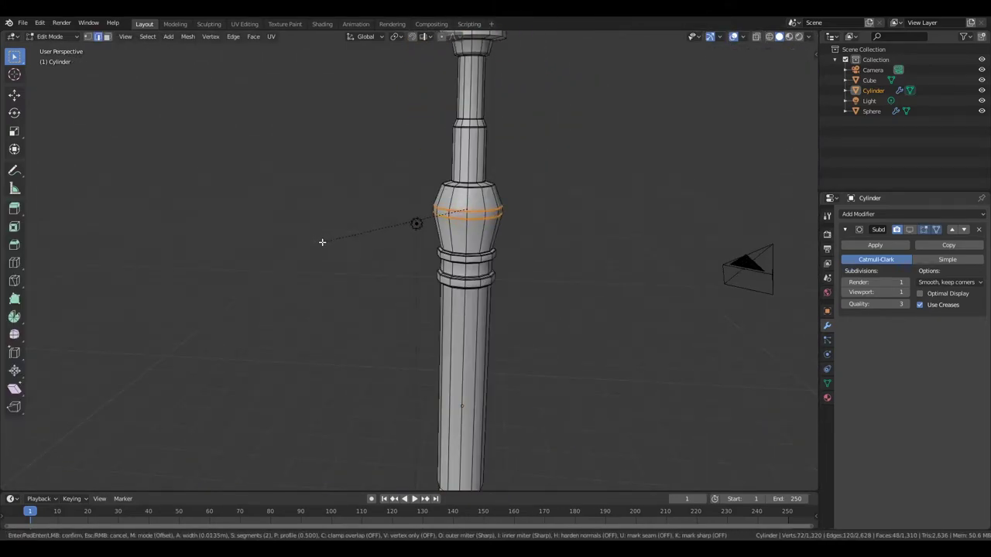
{"action": "left_click", "coordinate": [322, 242]}
{"action": "middle_click_drag", "start_coordinate": [322, 243], "coordinate": [436, 200]}
{"action": "scroll", "coordinate": [468, 208], "scroll_direction": "up", "scroll_amount": 2}
{"action": "key", "text": "s"}
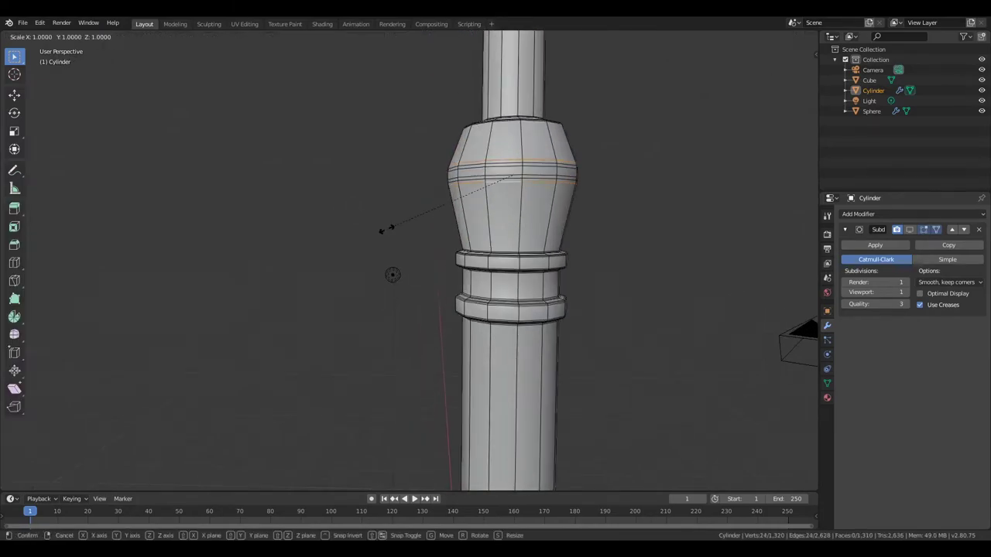
{"action": "left_click", "coordinate": [338, 195]}
{"action": "key", "text": "Tab"}
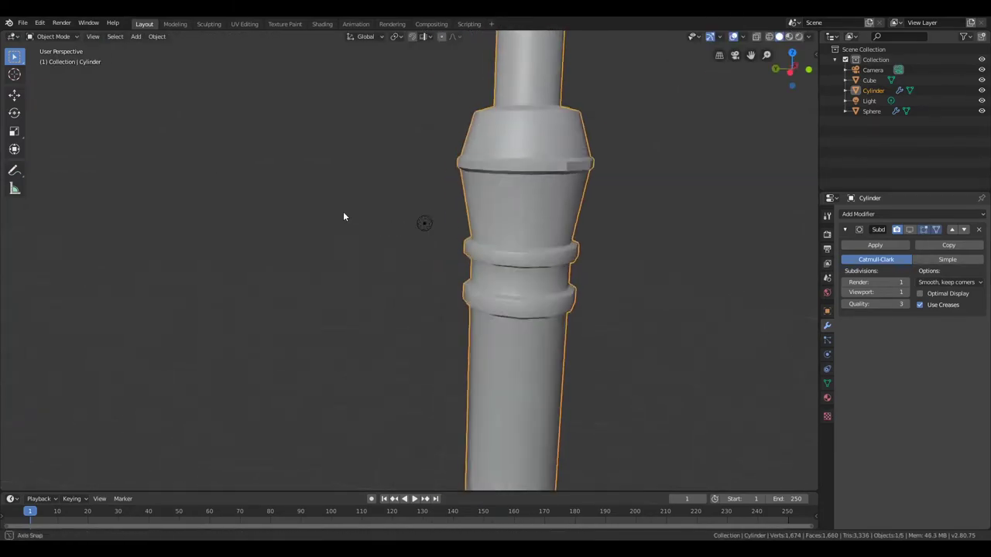
Save lamppost.blend and bevel another edge loop on the column
{"action": "mouse_move", "coordinate": [343, 212]}
{"action": "middle_mouse_down"}
{"action": "mouse_move", "coordinate": [420, 161]}
{"action": "mouse_move", "coordinate": [388, 196]}
{"action": "middle_mouse_up"}
{"action": "scroll", "coordinate": [330, 245], "scroll_direction": "down", "scroll_amount": 5}
{"action": "middle_click_drag", "start_coordinate": [329, 246], "coordinate": [409, 212]}
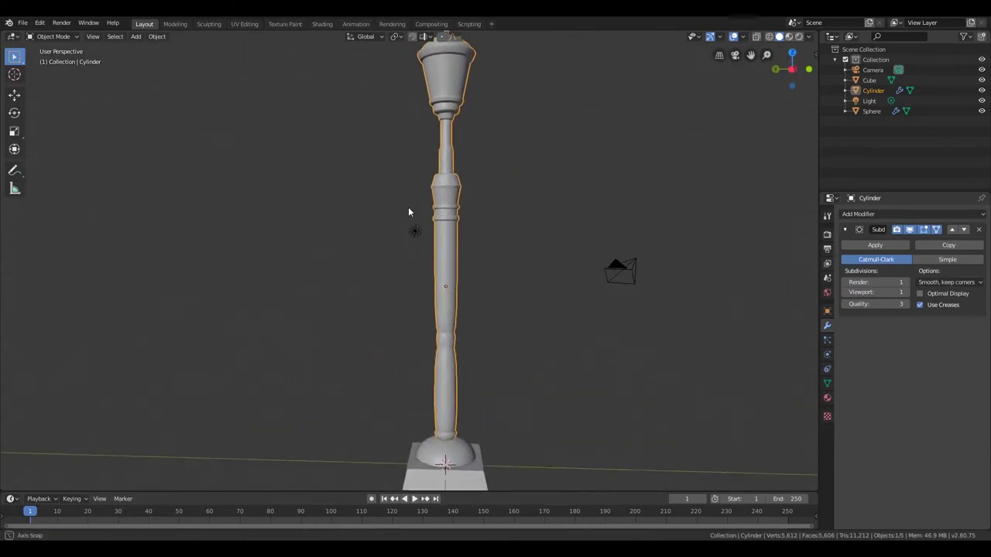
{"action": "scroll", "coordinate": [635, 330], "scroll_direction": "up", "scroll_amount": 3}
{"action": "key", "text": "Tab"}
{"action": "key", "text": "ctrl+s"}
{"action": "middle_click_drag", "start_coordinate": [635, 330], "coordinate": [474, 384]}
{"action": "left_click", "coordinate": [303, 443]}
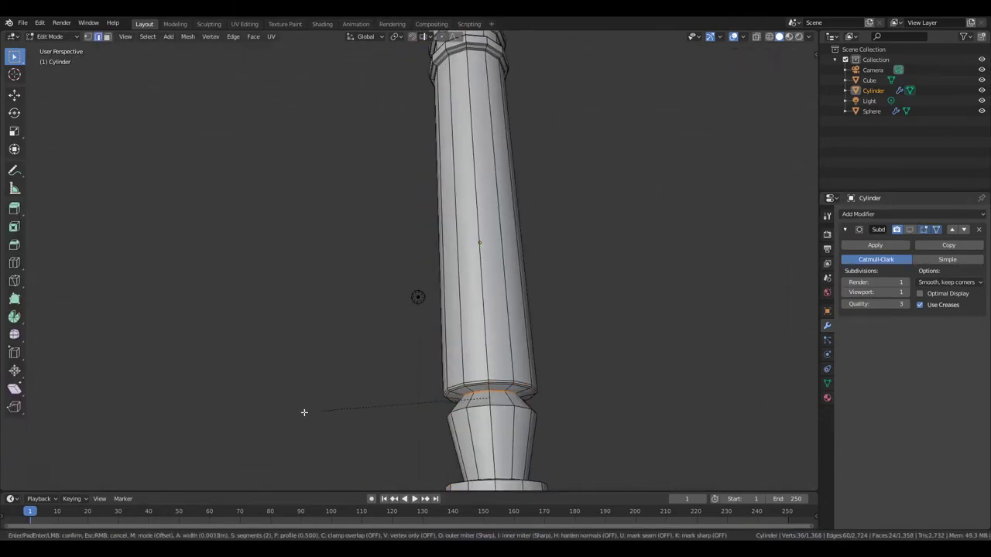
{"action": "middle_click_drag", "start_coordinate": [303, 411], "coordinate": [368, 404]}
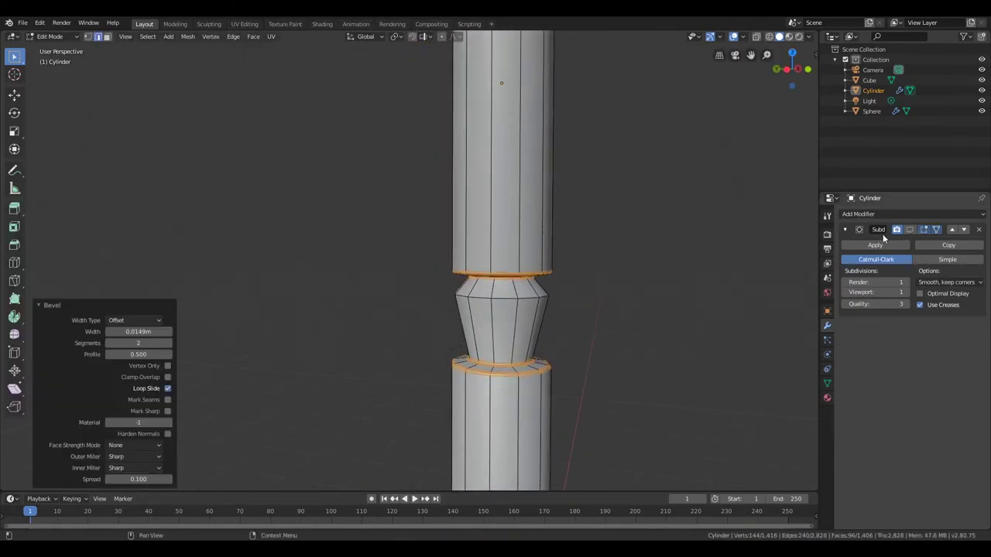
Bevel the edge loop on the column's neck
{"action": "key", "text": "Tab"}
{"action": "middle_click_drag", "start_coordinate": [346, 276], "coordinate": [444, 321]}
{"action": "key", "text": "Tab"}
{"action": "left_click", "coordinate": [449, 271], "text": "alt"}
{"action": "key", "text": "ctrl+b"}
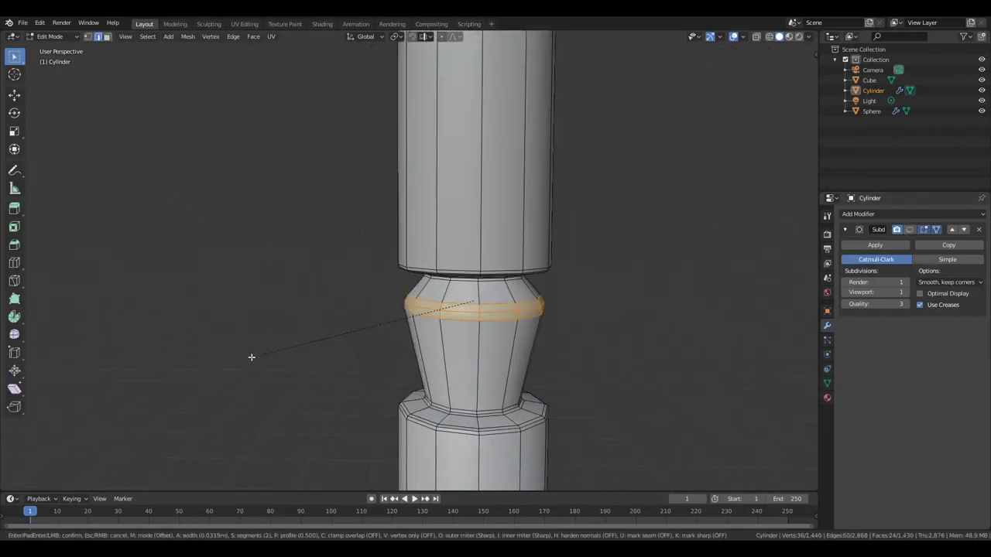
{"action": "left_click", "coordinate": [250, 356]}
{"action": "key", "text": "Tab"}
Bevel the column's bottom edge loop into a two-segment 0.0149m collar ring
{"action": "middle_click_drag", "start_coordinate": [557, 333], "coordinate": [658, 288]}
{"action": "scroll", "coordinate": [659, 288], "scroll_direction": "down", "scroll_amount": 5}
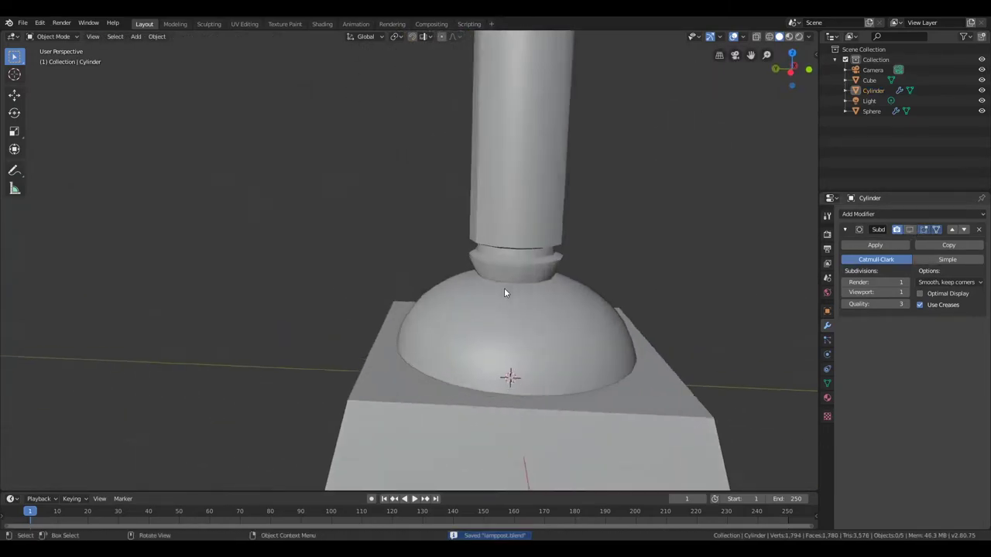
{"action": "middle_click_drag", "start_coordinate": [506, 287], "coordinate": [557, 325]}
{"action": "scroll", "coordinate": [558, 325], "scroll_direction": "up", "scroll_amount": 3}
{"action": "scroll", "coordinate": [450, 312], "scroll_direction": "up", "scroll_amount": 2}
{"action": "middle_click_drag", "start_coordinate": [449, 312], "coordinate": [504, 284]}
{"action": "left_click", "coordinate": [504, 285], "text": "alt"}
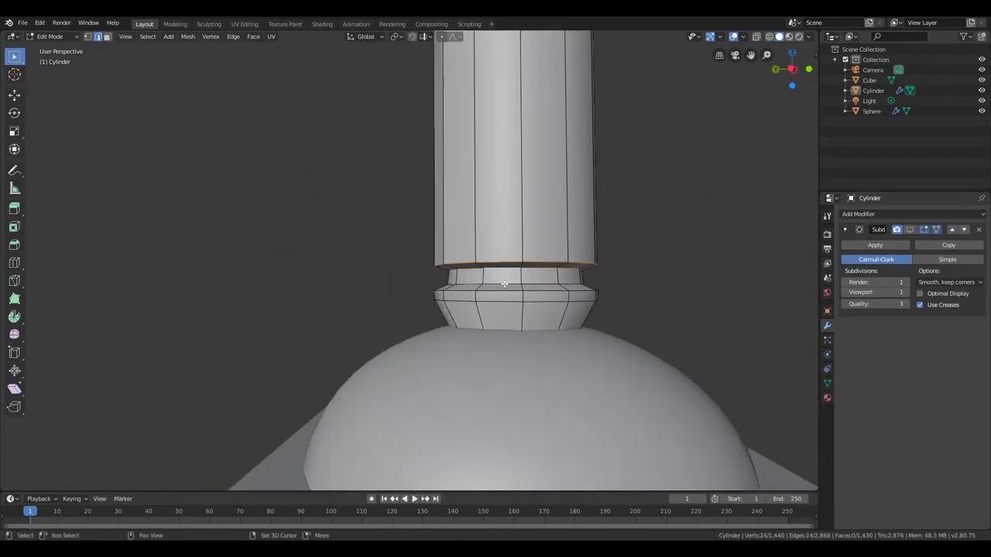
{"action": "left_click", "coordinate": [297, 334]}
{"action": "key", "text": "Tab"}
{"action": "scroll", "coordinate": [313, 317], "scroll_direction": "down", "scroll_amount": 4}
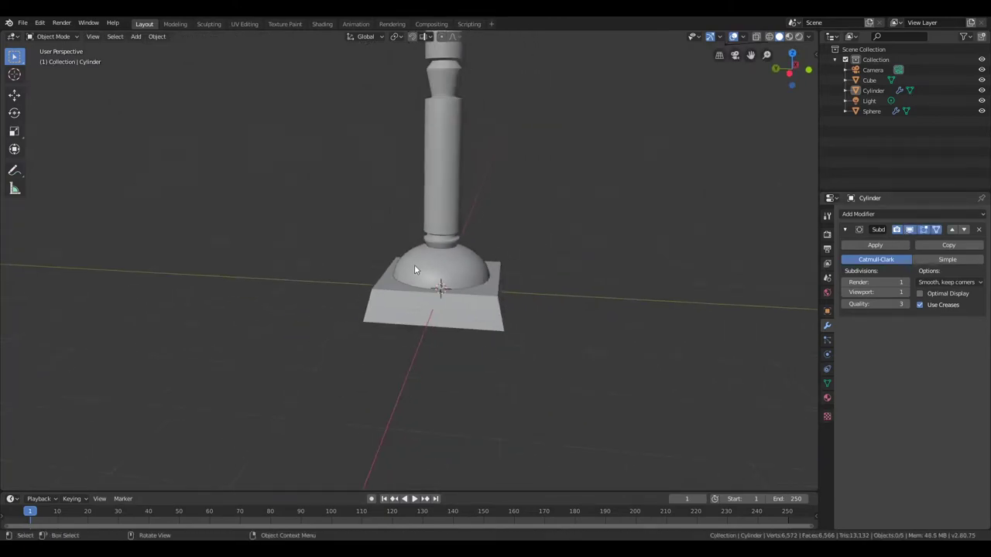
Bevel the top edges of the square base
{"action": "left_click", "coordinate": [415, 265]}
{"action": "key", "text": "Tab"}
{"action": "scroll", "coordinate": [401, 241], "scroll_direction": "up", "scroll_amount": 2}
{"action": "left_click", "coordinate": [454, 261]}
{"action": "mouse_move", "coordinate": [481, 299]}
{"action": "middle_mouse_down"}
{"action": "mouse_move", "coordinate": [454, 261]}
{"action": "mouse_move", "coordinate": [387, 309]}
{"action": "mouse_move", "coordinate": [447, 425]}
{"action": "mouse_move", "coordinate": [392, 426]}
{"action": "middle_mouse_up"}
{"action": "key", "text": "Tab"}
{"action": "key", "text": "ctrl+b"}
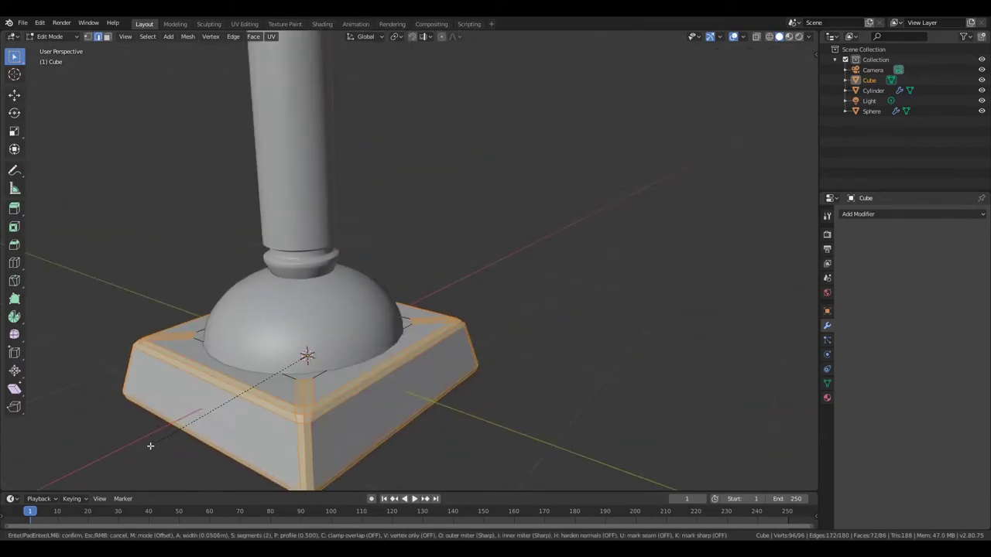
{"action": "left_click", "coordinate": [255, 390]}
Lower the base's top face slightly along Z in two moves
{"action": "left_click", "coordinate": [305, 364]}
{"action": "mouse_move", "coordinate": [256, 391]}
{"action": "middle_mouse_down"}
{"action": "mouse_move", "coordinate": [305, 364]}
{"action": "mouse_move", "coordinate": [294, 340]}
{"action": "mouse_move", "coordinate": [175, 309]}
{"action": "mouse_move", "coordinate": [326, 299]}
{"action": "middle_mouse_up"}
{"action": "key", "text": "g"}
{"action": "key", "text": "z"}
{"action": "left_click", "coordinate": [313, 334]}
{"action": "key", "text": "g"}
{"action": "key", "text": "z"}
{"action": "left_click", "coordinate": [279, 331]}
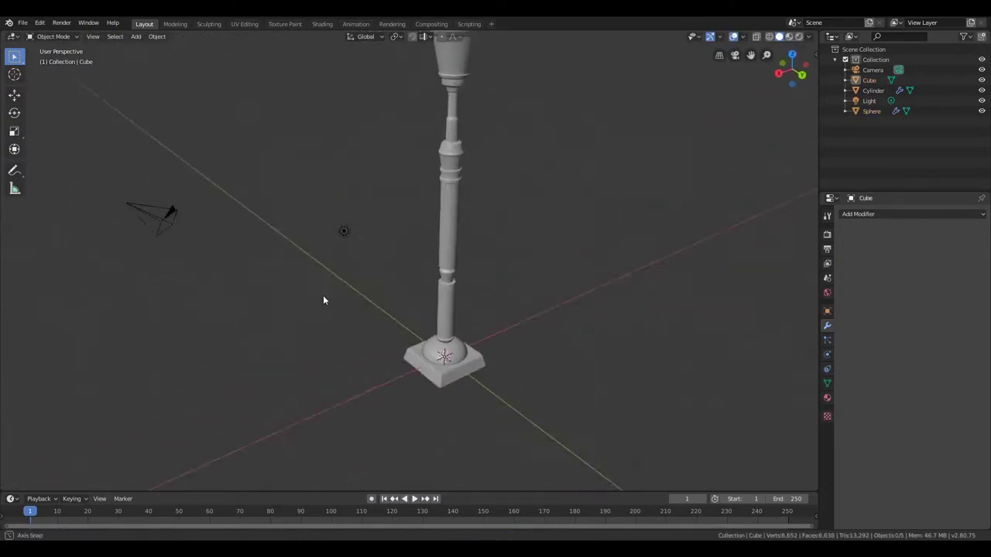
{"action": "scroll", "coordinate": [433, 364], "scroll_direction": "up", "scroll_amount": 3}
{"action": "scroll", "coordinate": [449, 385], "scroll_direction": "up", "scroll_amount": 3}
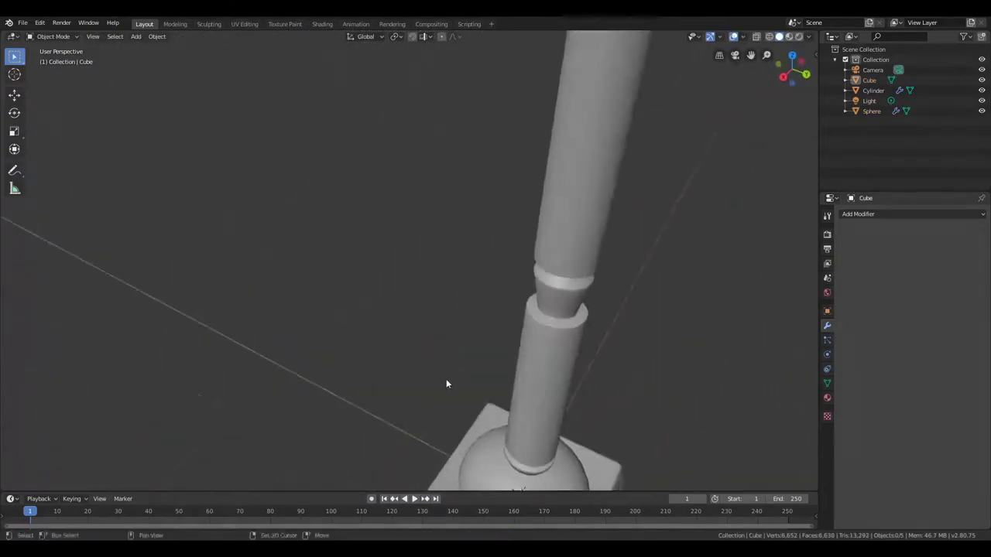
{"action": "left_click", "coordinate": [464, 402]}
Move the dome sphere aside and shorten the column's bottom vertically in side view
{"action": "key", "text": "g"}
{"action": "left_click", "coordinate": [366, 278]}
{"action": "key", "text": "KP_3"}
{"action": "left_click", "coordinate": [452, 194]}
{"action": "key", "text": "Tab"}
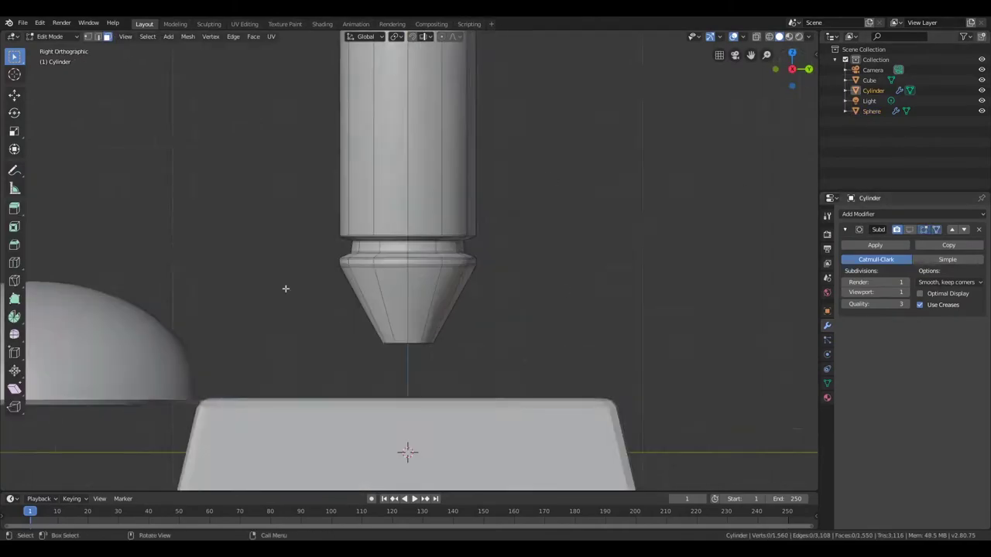
{"action": "key", "text": "g"}
{"action": "key", "text": "z"}
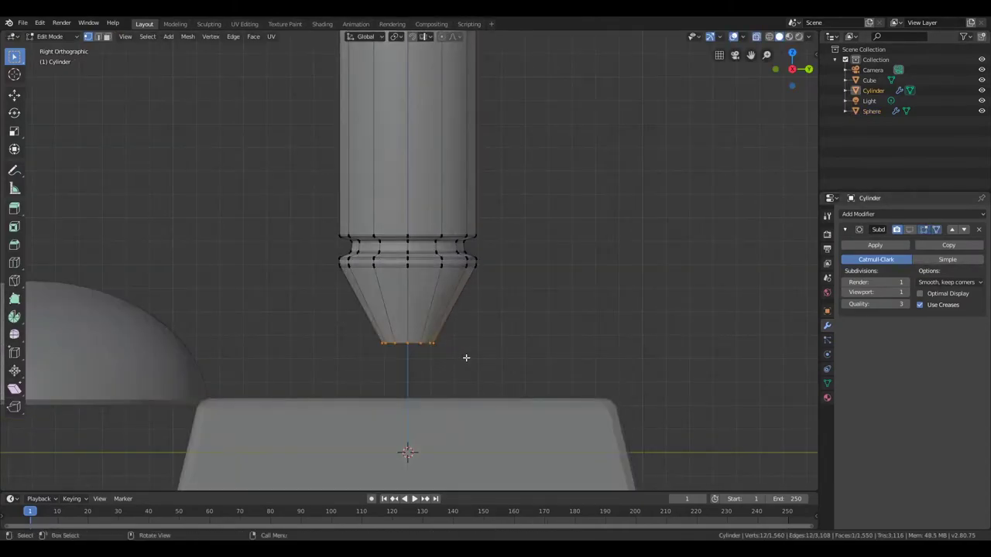
{"action": "left_click", "coordinate": [312, 301]}
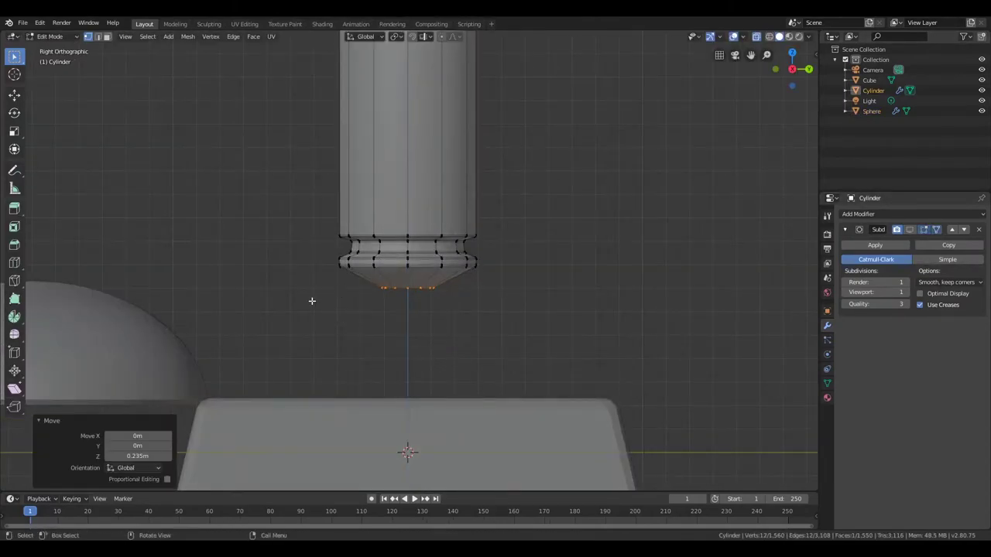
{"action": "left_click", "coordinate": [117, 317]}
Extrude the column's bottom ring down to the base and widen it into a cone
{"action": "key", "text": "e"}
{"action": "left_click", "coordinate": [283, 442]}
{"action": "middle_click_drag", "start_coordinate": [283, 441], "coordinate": [286, 341]}
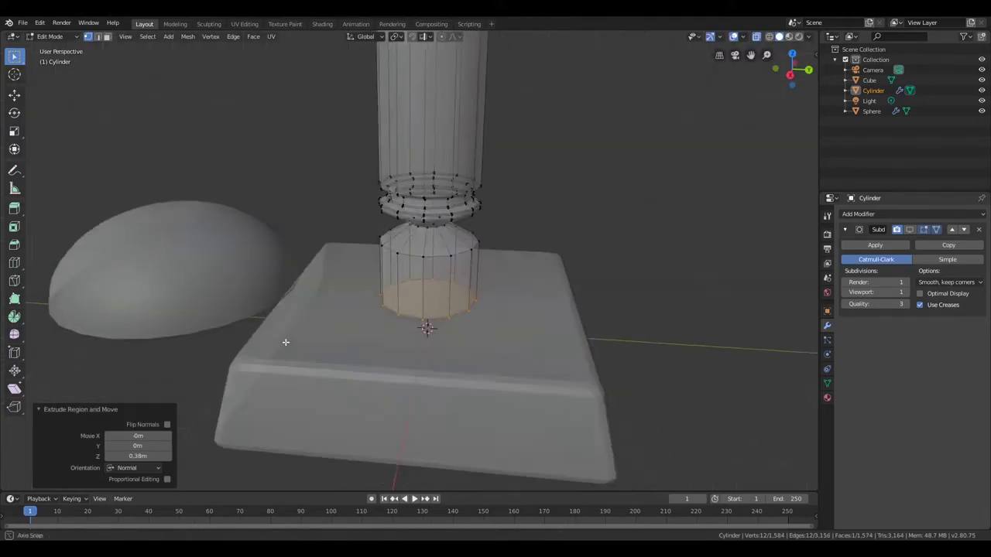
{"action": "key", "text": "s"}
{"action": "left_click", "coordinate": [124, 363]}
{"action": "middle_click_drag", "start_coordinate": [124, 363], "coordinate": [411, 314]}
{"action": "right_click", "coordinate": [381, 303]}
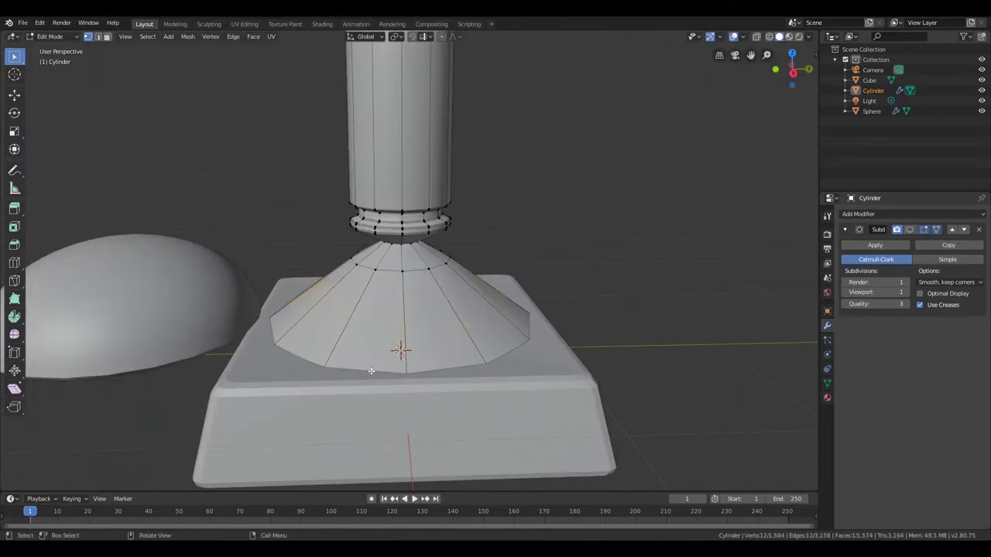
Bevel the cone's bottom edge ring twice to round it, hiding the square base
{"action": "key", "text": "ctrl+b"}
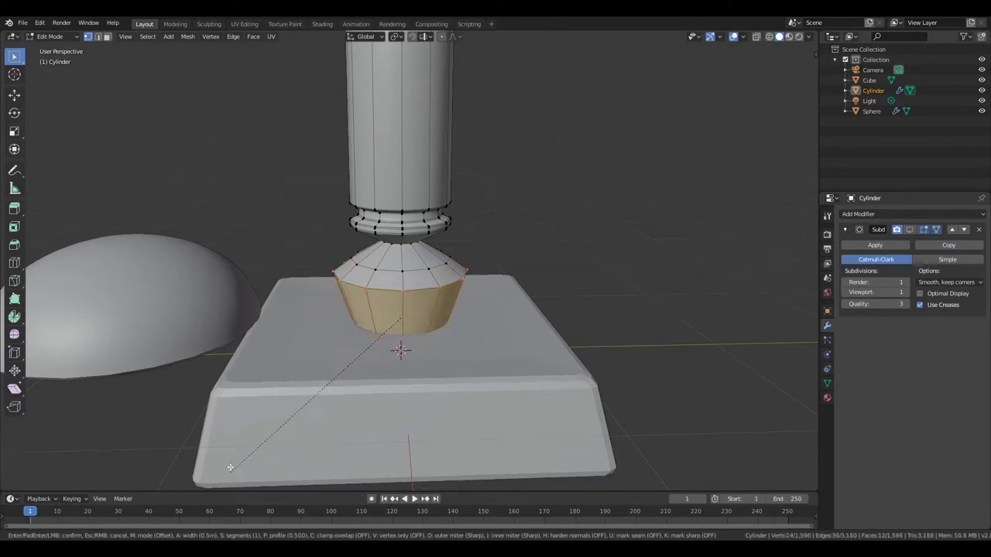
{"action": "scroll", "coordinate": [269, 420], "scroll_direction": "up", "scroll_amount": 4}
{"action": "left_click", "coordinate": [258, 58]}
{"action": "middle_click_drag", "start_coordinate": [454, 26], "coordinate": [237, 283]}
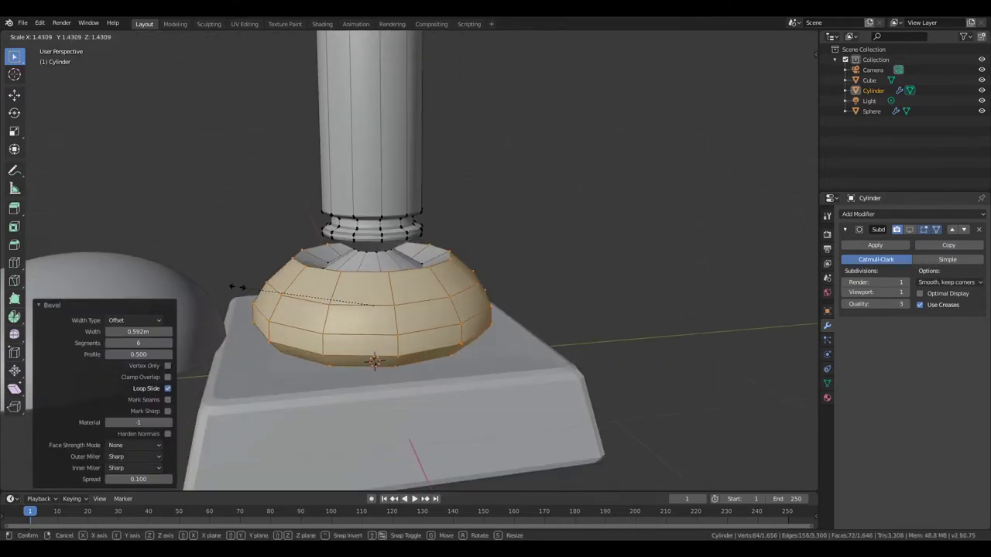
{"action": "left_click", "coordinate": [981, 80]}
{"action": "key", "text": "ctrl+b"}
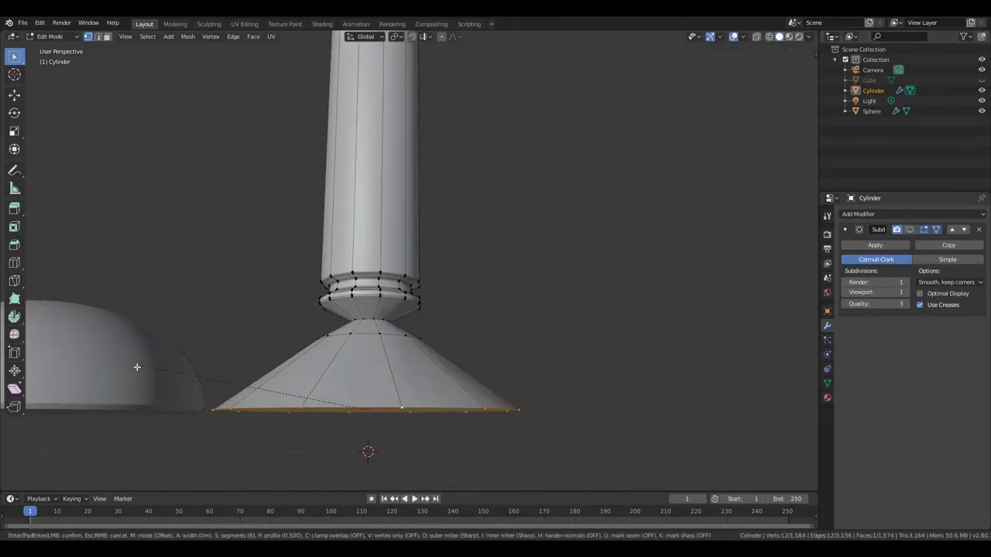
{"action": "left_click", "coordinate": [14, 428]}
{"action": "mouse_move", "coordinate": [14, 428]}
{"action": "middle_mouse_down"}
{"action": "mouse_move", "coordinate": [396, 247]}
{"action": "mouse_move", "coordinate": [250, 212]}
{"action": "middle_mouse_up"}
Unhide the base and position a new edge loop on the dome
{"action": "left_click", "coordinate": [396, 246]}
{"action": "key", "text": "alt+h"}
{"action": "scroll", "coordinate": [309, 232], "scroll_direction": "up", "scroll_amount": 2}
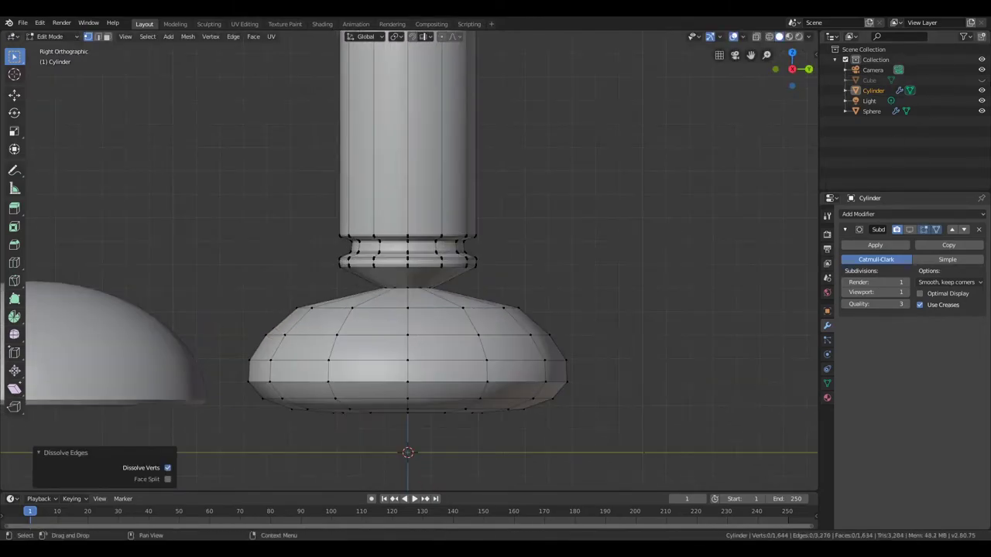
{"action": "key", "text": "Tab"}
{"action": "key", "text": "alt+h"}
{"action": "middle_click_drag", "start_coordinate": [309, 232], "coordinate": [336, 264]}
{"action": "key", "text": "Tab"}
{"action": "scroll", "coordinate": [369, 278], "scroll_direction": "up", "scroll_amount": 4}
{"action": "key", "text": "Escape"}
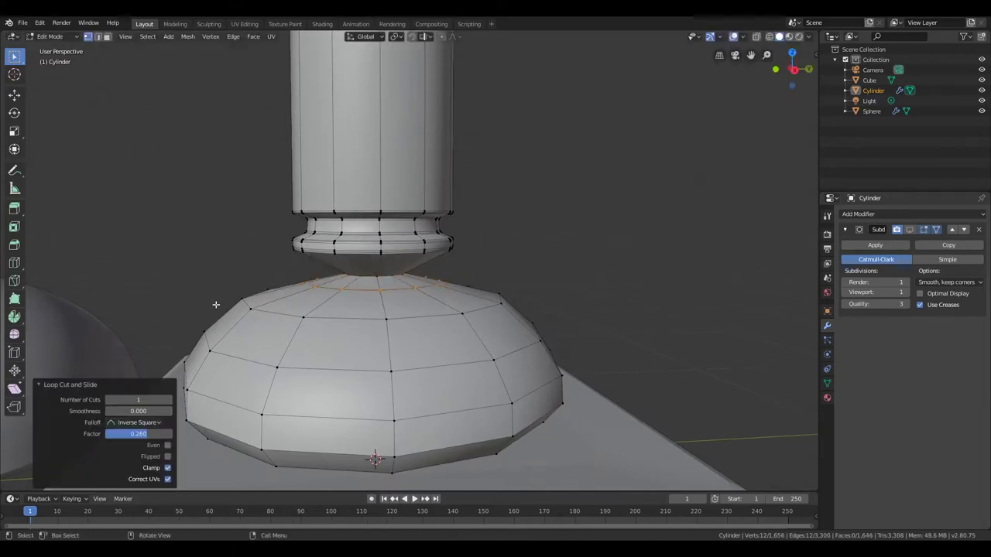
{"action": "left_click", "coordinate": [350, 282]}
Inspect the new dome's shape from a side view
{"action": "key", "text": "Tab"}
{"action": "scroll", "coordinate": [238, 313], "scroll_direction": "down", "scroll_amount": 3}
{"action": "scroll", "coordinate": [238, 313], "scroll_direction": "down", "scroll_amount": 2}
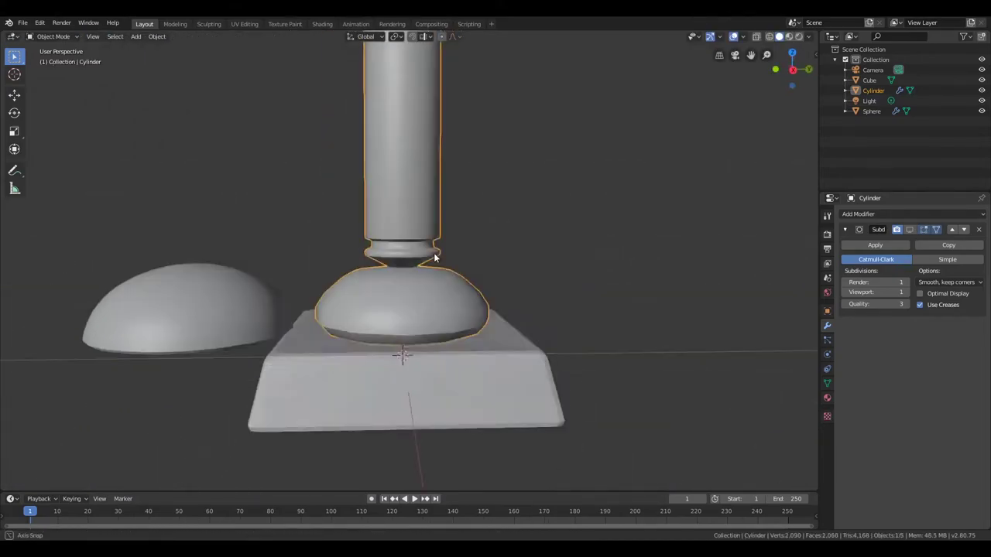
{"action": "key", "text": "Tab"}
{"action": "scroll", "coordinate": [430, 299], "scroll_direction": "up", "scroll_amount": 4}
{"action": "mouse_move", "coordinate": [430, 299]}
{"action": "middle_mouse_down"}
{"action": "mouse_move", "coordinate": [372, 294]}
{"action": "mouse_move", "coordinate": [475, 301]}
{"action": "mouse_move", "coordinate": [575, 210]}
{"action": "middle_mouse_up"}
{"action": "scroll", "coordinate": [244, 288], "scroll_direction": "down", "scroll_amount": 4}
{"action": "scroll", "coordinate": [244, 287], "scroll_direction": "up", "scroll_amount": 3}
Enlarge a loop on the dome so its bottom bulges outward
{"action": "left_click", "coordinate": [350, 343]}
{"action": "key", "text": "Tab"}
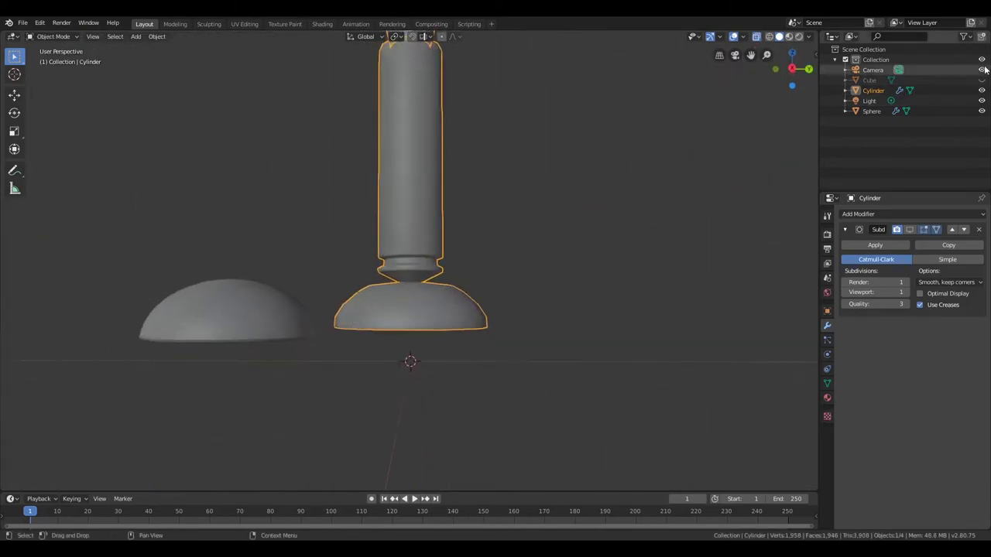
{"action": "key", "text": "alt+h"}
{"action": "key", "text": "Tab"}
{"action": "scroll", "coordinate": [436, 300], "scroll_direction": "up", "scroll_amount": 2}
{"action": "middle_click_drag", "start_coordinate": [436, 301], "coordinate": [403, 356]}
{"action": "left_click", "coordinate": [348, 372], "text": "alt"}
{"action": "key", "text": "s"}
{"action": "left_click", "coordinate": [310, 379]}
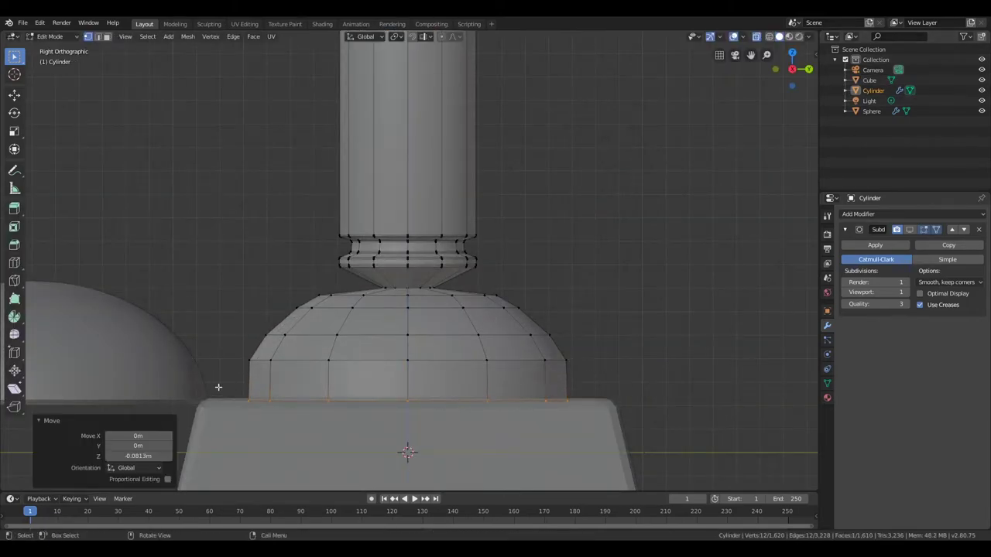
{"action": "middle_click_drag", "start_coordinate": [310, 380], "coordinate": [217, 378]}
Delete the separate sphere dome
{"action": "key", "text": "Tab"}
{"action": "scroll", "coordinate": [232, 325], "scroll_direction": "down", "scroll_amount": 3}
{"action": "left_click", "coordinate": [248, 262]}
{"action": "key", "text": "Delete"}
{"action": "scroll", "coordinate": [280, 231], "scroll_direction": "down", "scroll_amount": 2}
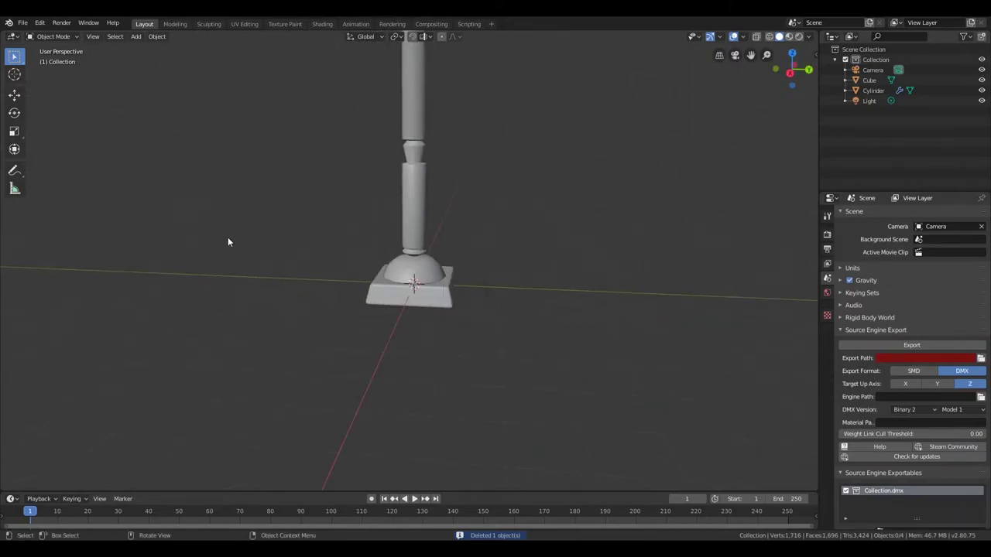
Enlarge a loop on the column's dome and save lamppost.blend
{"action": "scroll", "coordinate": [420, 267], "scroll_direction": "up", "scroll_amount": 5}
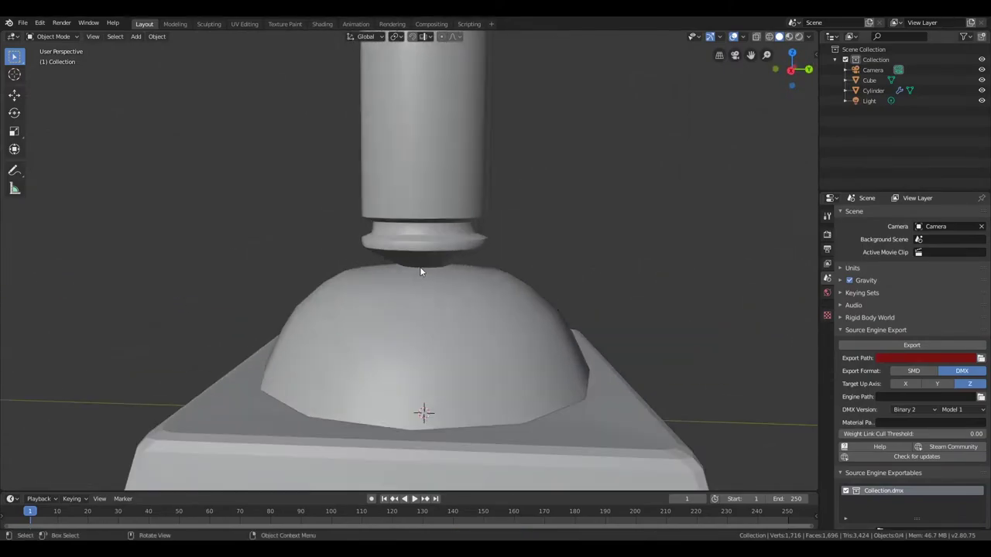
{"action": "left_click", "coordinate": [420, 266]}
{"action": "key", "text": "Tab"}
{"action": "key", "text": "s"}
{"action": "left_click", "coordinate": [272, 271]}
{"action": "key", "text": "Tab"}
{"action": "scroll", "coordinate": [278, 286], "scroll_direction": "down", "scroll_amount": 5}
{"action": "key", "text": "ctrl+s"}
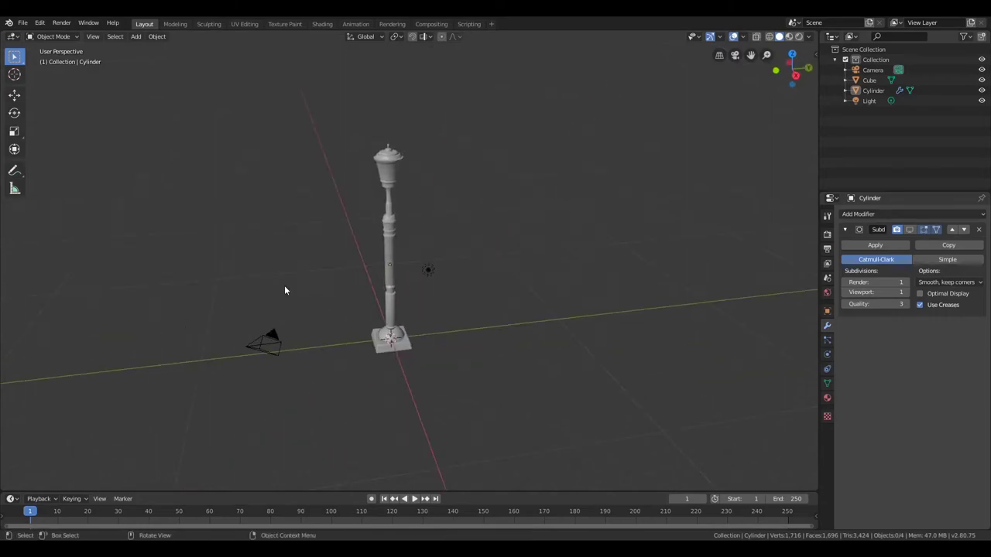
Add a loop cut around the dome and inset the dome's bottom face
{"action": "key", "text": "Tab"}
{"action": "scroll", "coordinate": [389, 325], "scroll_direction": "up", "scroll_amount": 8}
{"action": "scroll", "coordinate": [389, 325], "scroll_direction": "up", "scroll_amount": 2}
{"action": "key", "text": "ctrl+r"}
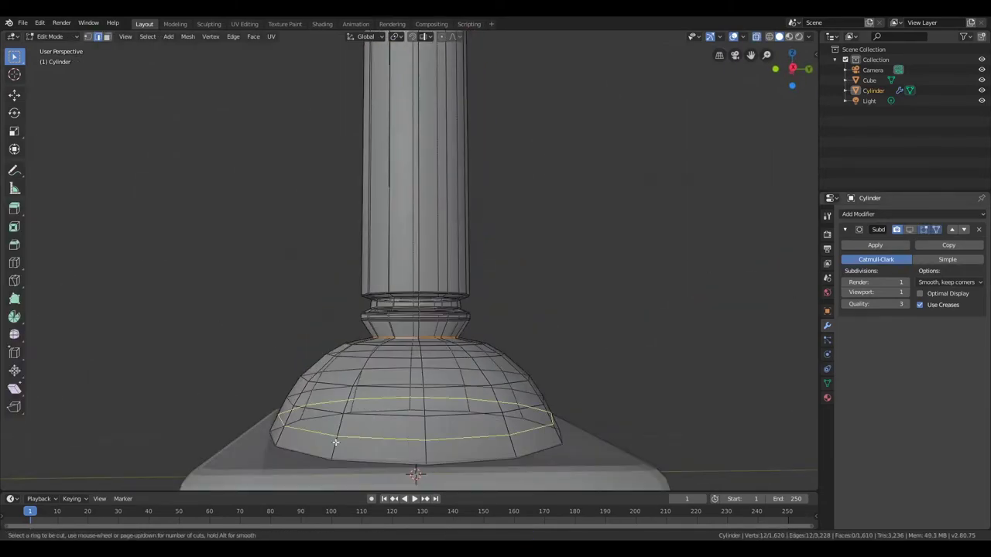
{"action": "left_click", "coordinate": [335, 442]}
{"action": "middle_click_drag", "start_coordinate": [335, 443], "coordinate": [427, 274]}
{"action": "left_click", "coordinate": [427, 274]}
{"action": "key", "text": "i"}
{"action": "left_click", "coordinate": [219, 336]}
{"action": "middle_click_drag", "start_coordinate": [219, 336], "coordinate": [422, 173]}
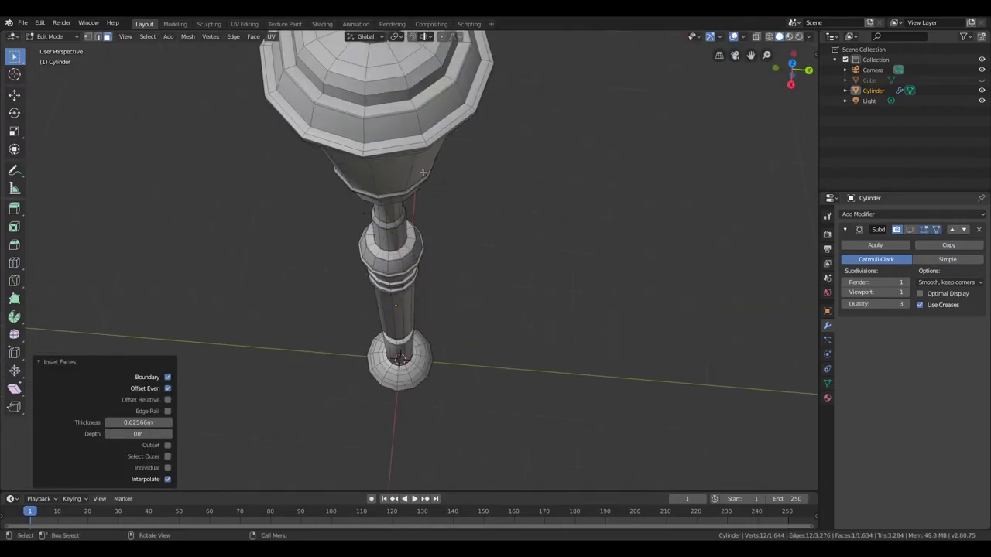
{"action": "key", "text": "Tab"}
Join the column and base into a single object with Ctrl+J
{"action": "scroll", "coordinate": [542, 232], "scroll_direction": "down", "scroll_amount": 5}
{"action": "middle_click_drag", "start_coordinate": [616, 261], "coordinate": [745, 48]}
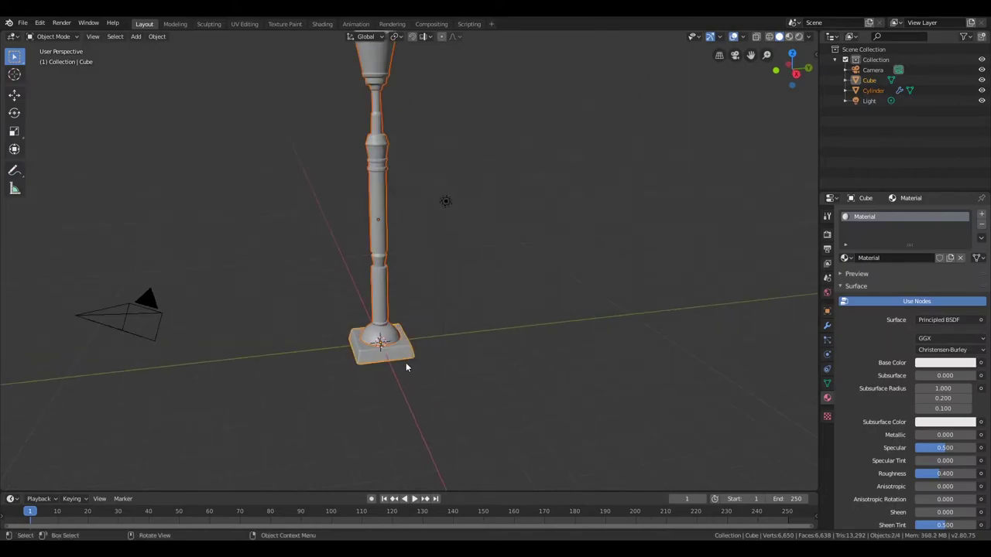
{"action": "key", "text": "ctrl+j"}
{"action": "key", "text": "Tab"}
{"action": "key", "text": "Tab"}
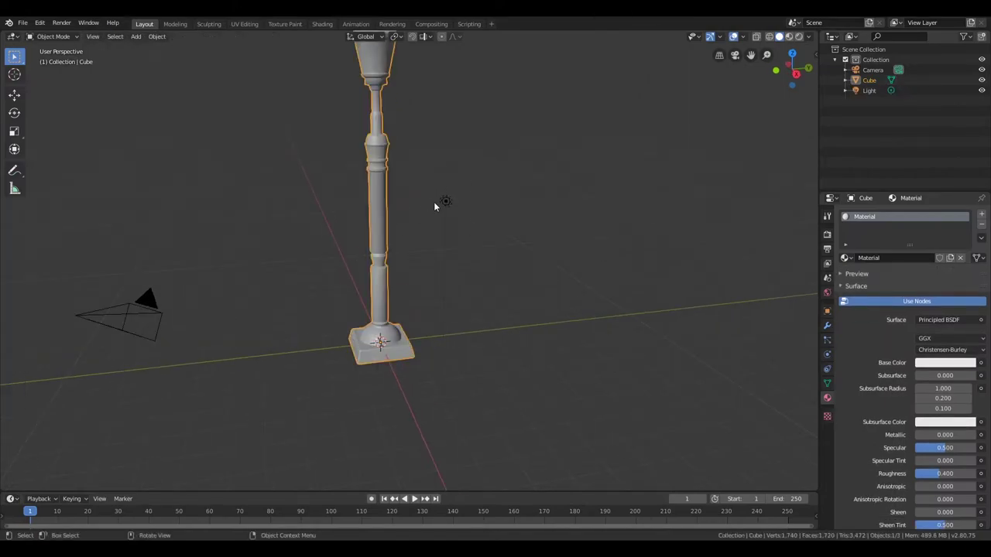
Delete the camera, then select the lamppost and display its modifier settings
{"action": "key", "text": "Delete"}
{"action": "middle_click_drag", "start_coordinate": [202, 283], "coordinate": [340, 307]}
{"action": "middle_click_drag", "start_coordinate": [383, 192], "coordinate": [293, 169]}
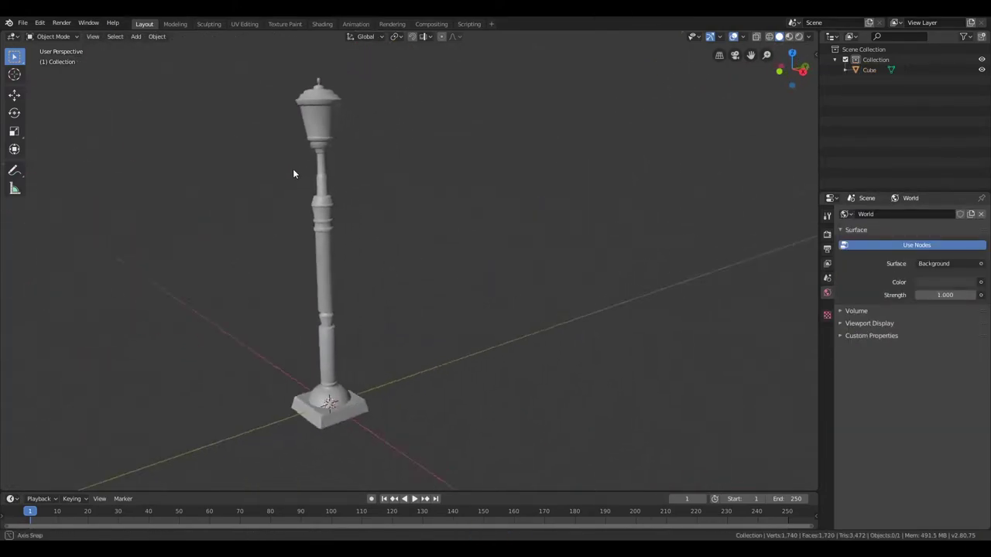
{"action": "left_click", "coordinate": [304, 233]}
{"action": "left_click", "coordinate": [826, 325]}
{"action": "key", "text": "ctrl+z"}
{"action": "key", "text": "ctrl+z"}
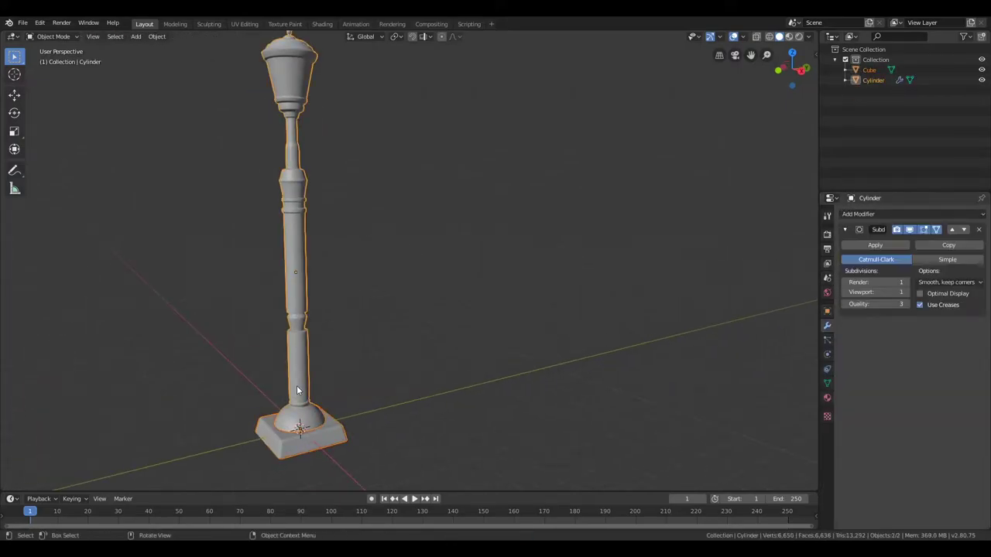
Toggle the Subdivision modifier's viewport display and bring up the lamp's material settings
{"action": "left_click", "coordinate": [910, 230]}
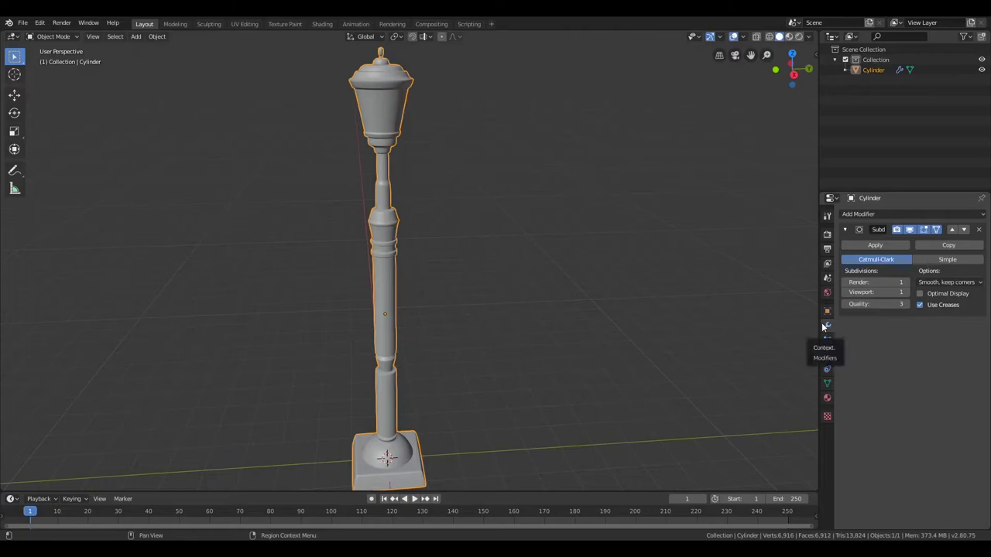
{"action": "left_click", "coordinate": [906, 230]}
{"action": "left_click", "coordinate": [906, 230]}
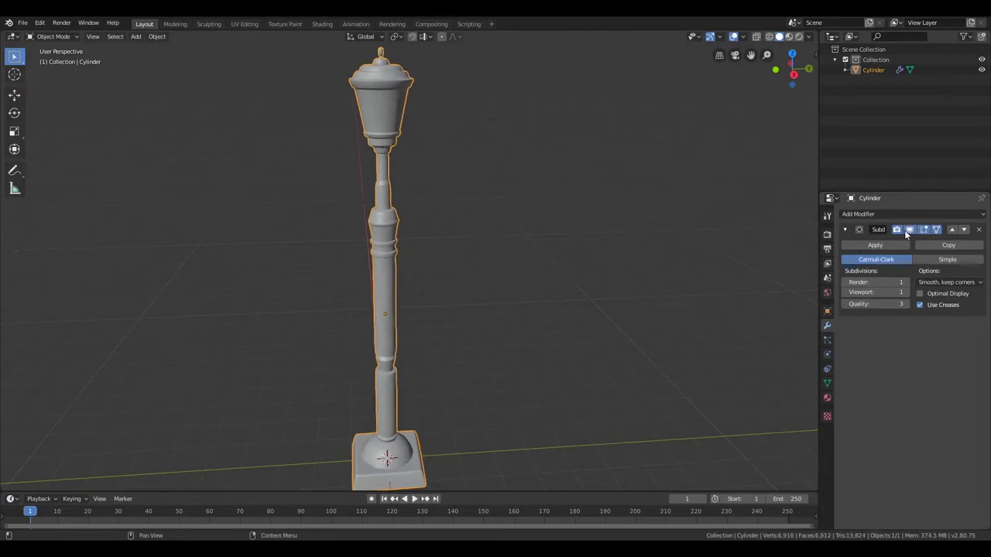
{"action": "left_click", "coordinate": [827, 398]}
{"action": "left_click", "coordinate": [846, 258]}
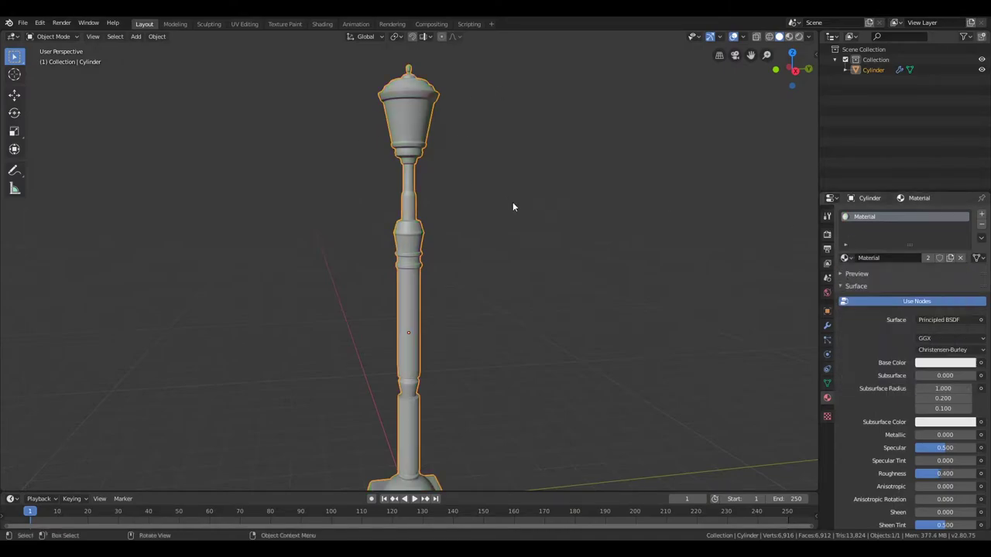
Rename the first material Gold and add a second slot using the Metal material
{"action": "key", "text": "Tab"}
{"action": "key", "text": "Tab"}
{"action": "double_click", "coordinate": [868, 216]}
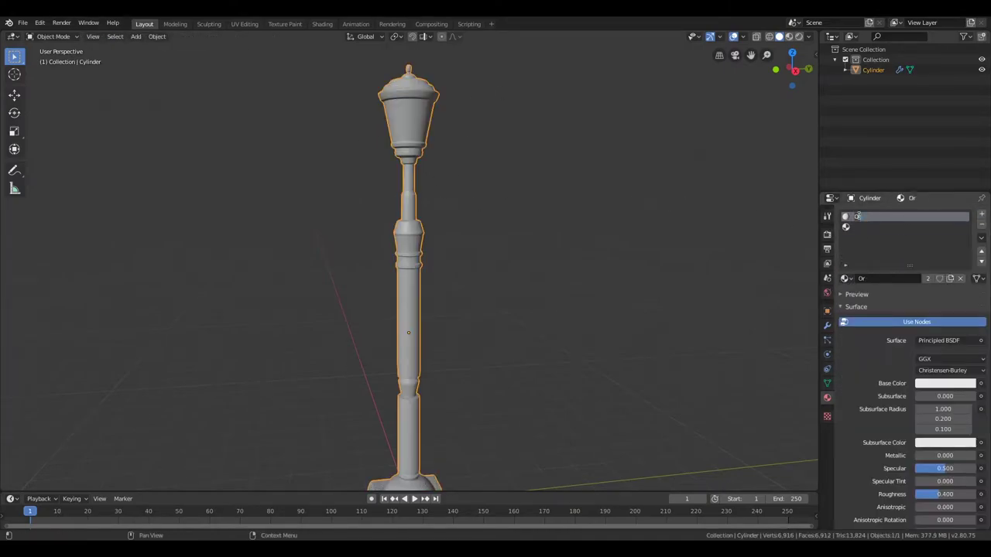
{"action": "left_click", "coordinate": [913, 227]}
{"action": "left_click", "coordinate": [846, 279]}
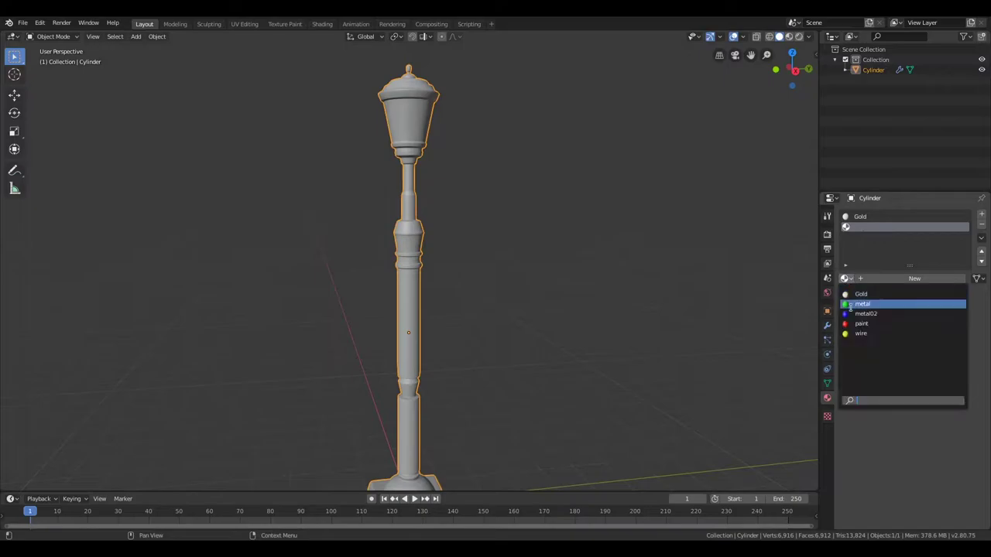
{"action": "left_click", "coordinate": [862, 304]}
Add a third slot with a new Glass material whose Base Color is cyan
{"action": "left_click", "coordinate": [982, 213]}
{"action": "left_click", "coordinate": [846, 279]}
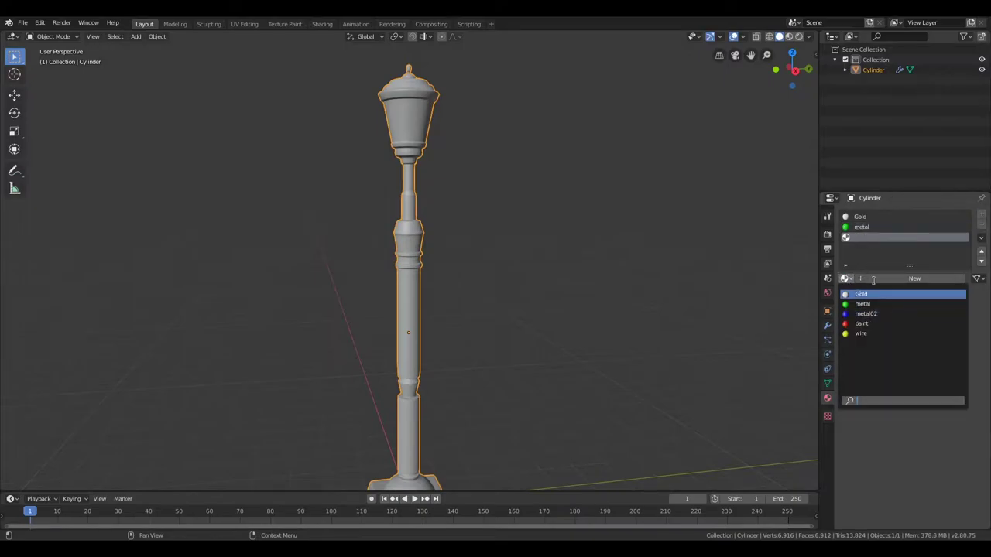
{"action": "left_click", "coordinate": [873, 280]}
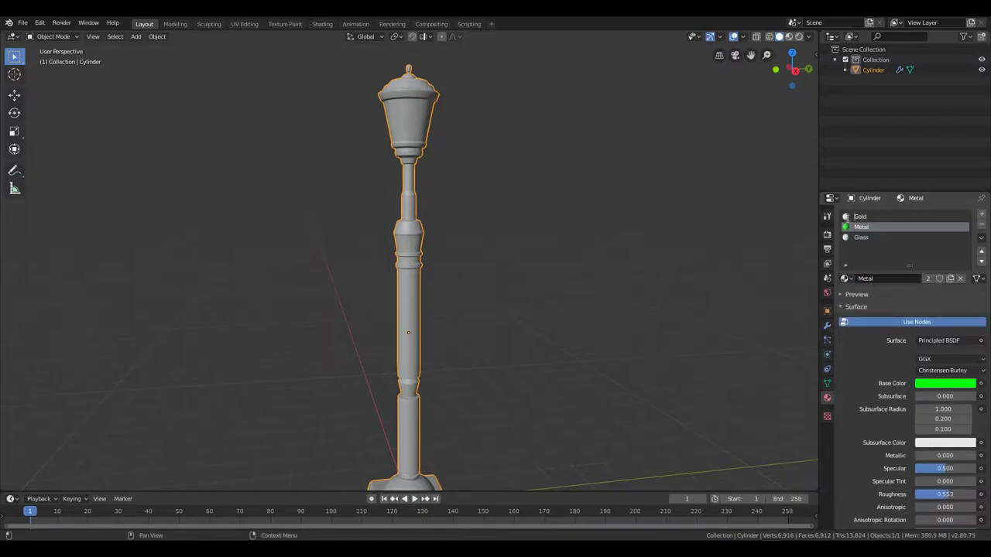
{"action": "left_click", "coordinate": [861, 236]}
{"action": "left_click", "coordinate": [944, 383]}
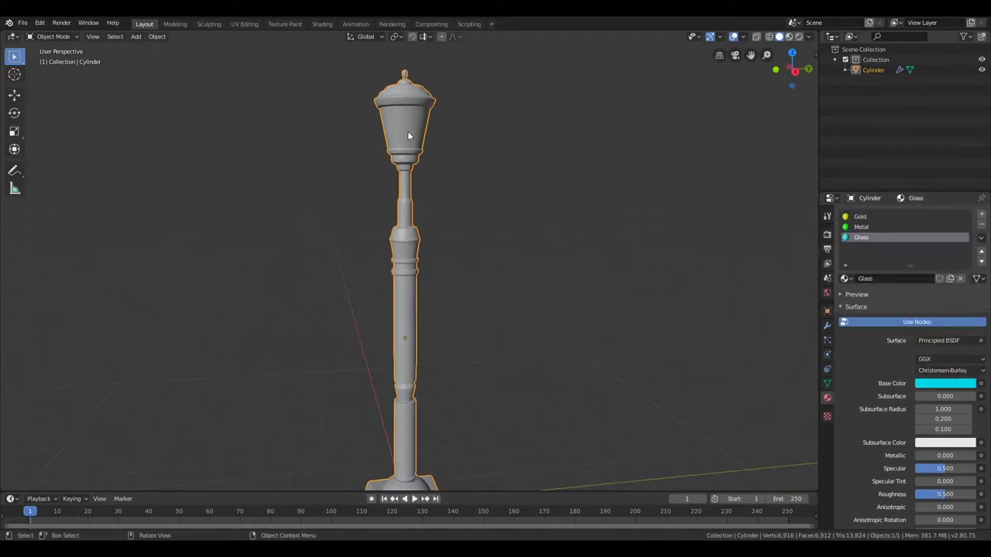
{"action": "scroll", "coordinate": [409, 136], "scroll_direction": "up", "scroll_amount": 3}
{"action": "middle_click_drag", "start_coordinate": [412, 133], "coordinate": [439, 271]}
{"action": "key", "text": "Tab"}
Assign the green Metal material to the whole lamp mesh
{"action": "left_click", "coordinate": [477, 217]}
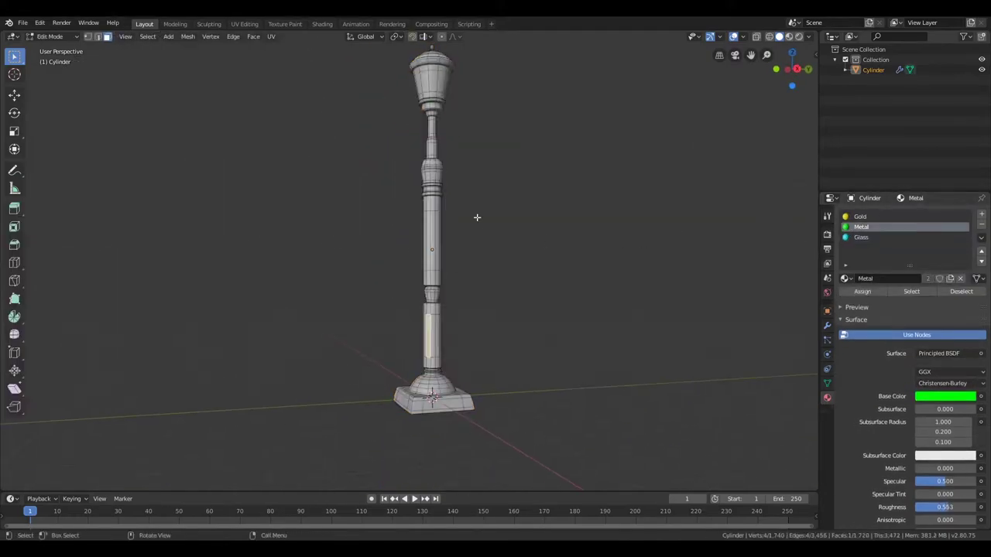
{"action": "key", "text": "a"}
{"action": "scroll", "coordinate": [506, 236], "scroll_direction": "up", "scroll_amount": 3}
{"action": "scroll", "coordinate": [454, 332], "scroll_direction": "up", "scroll_amount": 4}
{"action": "key", "text": "ctrl+1"}
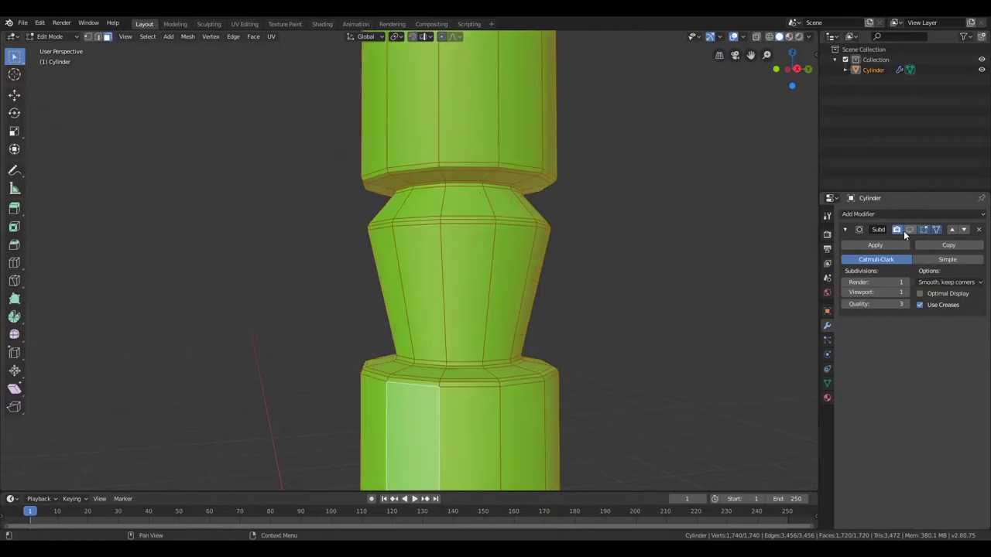
{"action": "left_click", "coordinate": [827, 397]}
Select the two face rings around the column's middle for the Gold bands
{"action": "left_click", "coordinate": [426, 190]}
{"action": "left_click", "coordinate": [439, 219], "text": "alt"}
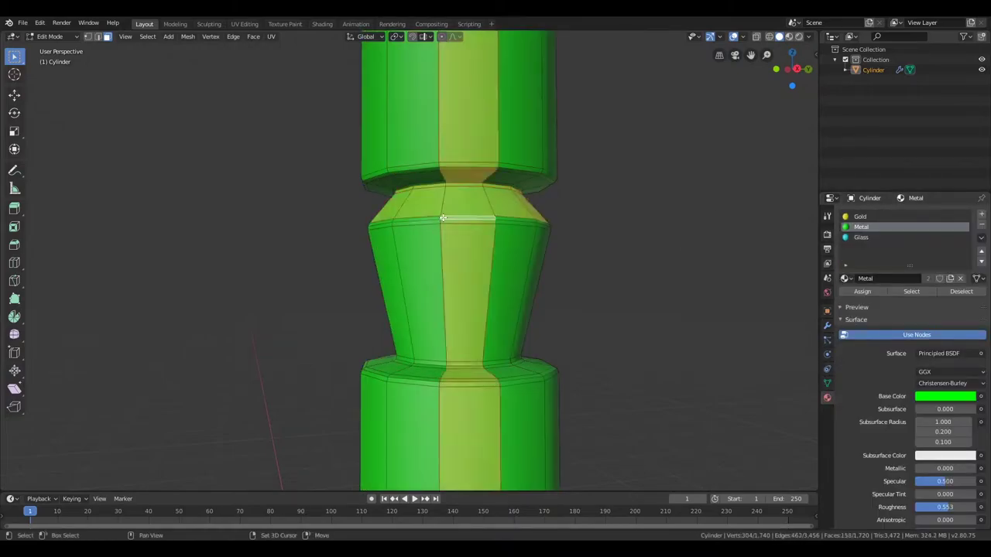
{"action": "left_click", "coordinate": [446, 363], "text": "alt+shift"}
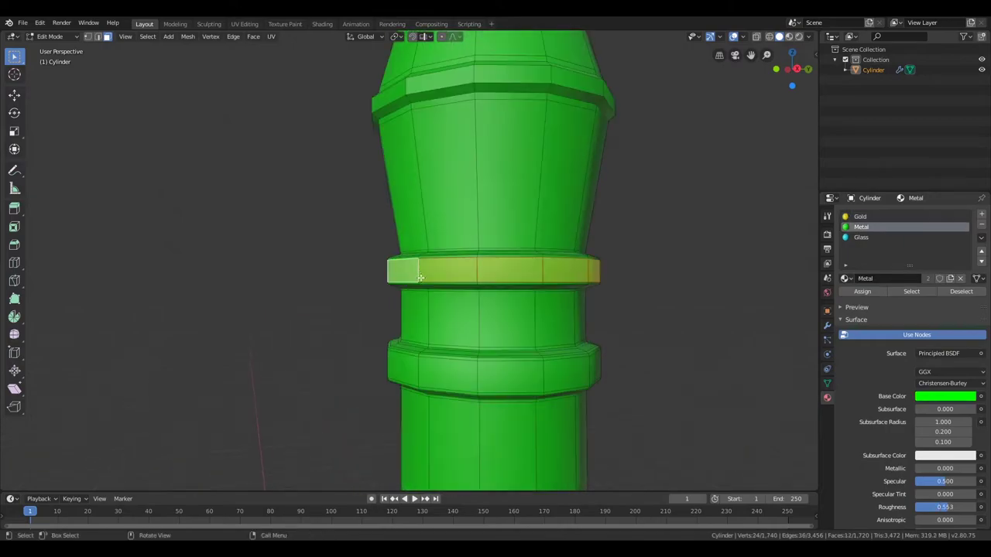
{"action": "mouse_move", "coordinate": [421, 278]}
{"action": "middle_mouse_down", "text": "shift"}
{"action": "mouse_move", "coordinate": [440, 181]}
{"action": "mouse_move", "coordinate": [510, 60]}
{"action": "middle_mouse_up", "text": "shift"}
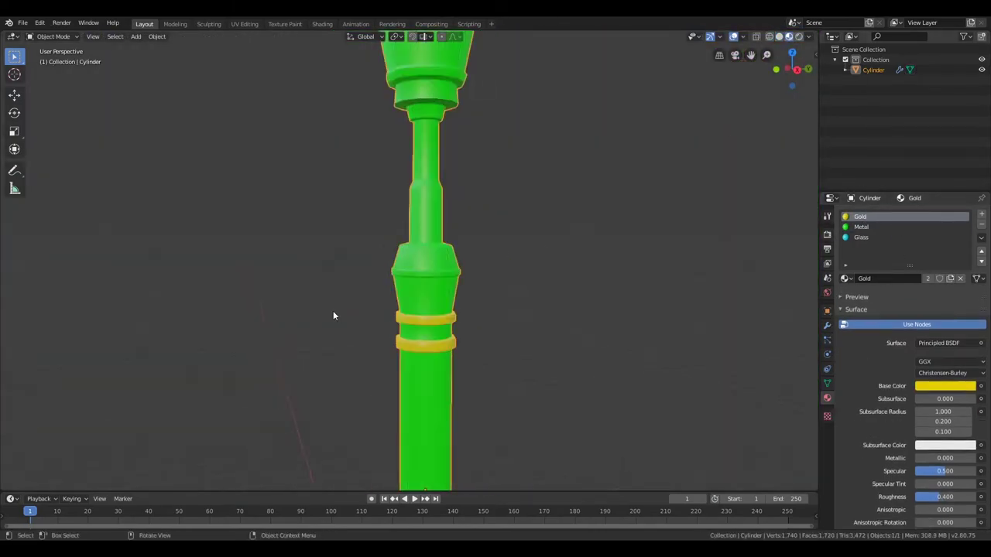
Select the shoulder edge loops and widen them horizontally to 1.025
{"action": "middle_click_drag", "start_coordinate": [333, 315], "coordinate": [400, 264]}
{"action": "scroll", "coordinate": [385, 177], "scroll_direction": "up", "scroll_amount": 1}
{"action": "key", "text": "Tab"}
{"action": "scroll", "coordinate": [402, 228], "scroll_direction": "up", "scroll_amount": 3}
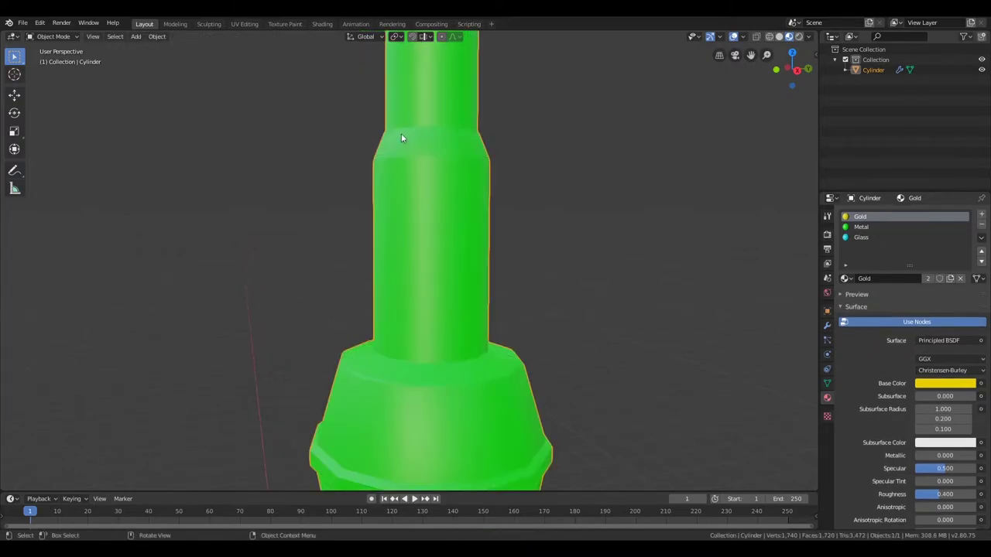
{"action": "scroll", "coordinate": [401, 133], "scroll_direction": "up", "scroll_amount": 3}
{"action": "left_click", "coordinate": [305, 122], "text": "alt+shift"}
{"action": "scroll", "coordinate": [237, 203], "scroll_direction": "down", "scroll_amount": 1}
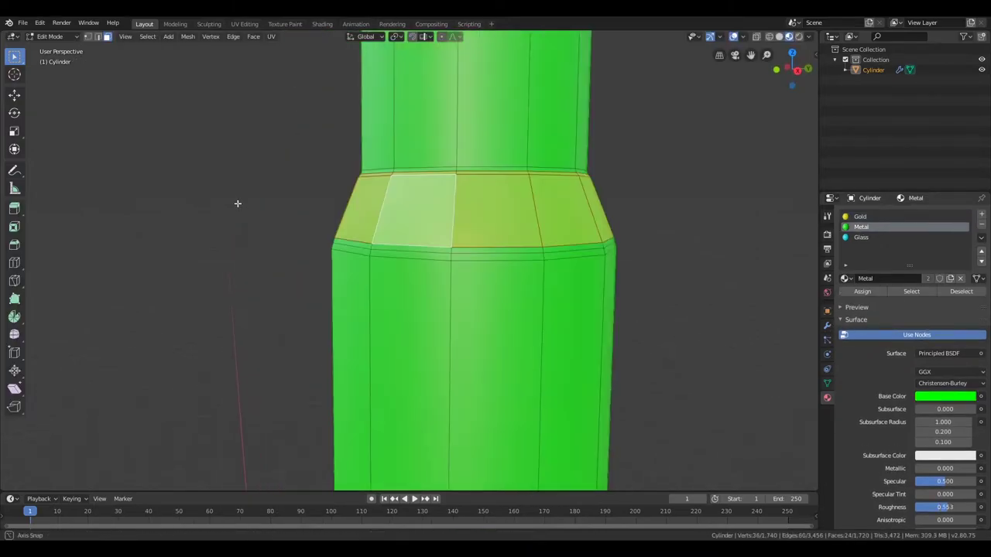
{"action": "scroll", "coordinate": [329, 209], "scroll_direction": "down", "scroll_amount": 3}
{"action": "scroll", "coordinate": [334, 218], "scroll_direction": "up", "scroll_amount": 1}
{"action": "scroll", "coordinate": [412, 240], "scroll_direction": "up", "scroll_amount": 4}
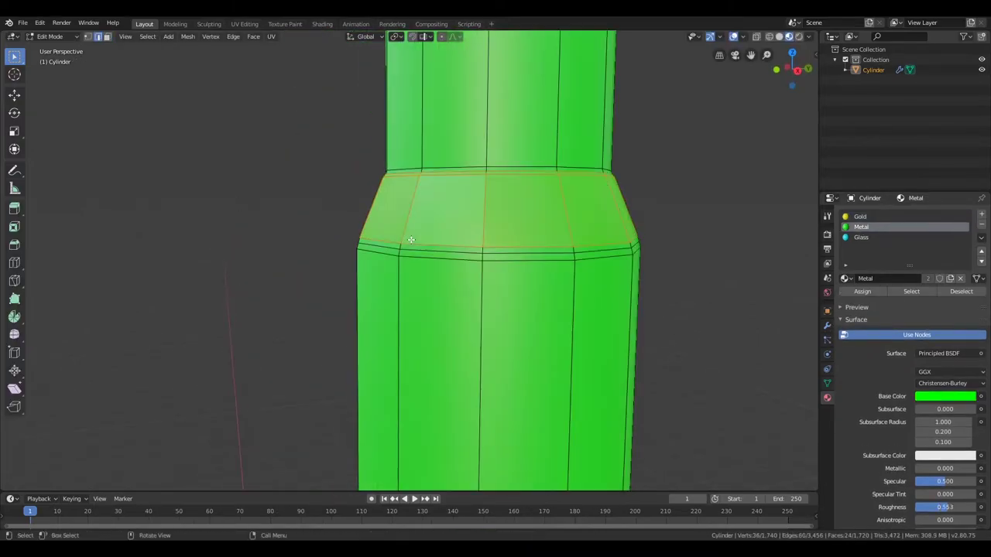
{"action": "left_click", "coordinate": [430, 173], "text": "alt+shift"}
{"action": "key", "text": "s"}
{"action": "key", "text": "shift+z"}
{"action": "key", "text": "Return"}
Bevel the edge loop at the top of the shoulder
{"action": "scroll", "coordinate": [279, 250], "scroll_direction": "down", "scroll_amount": 3}
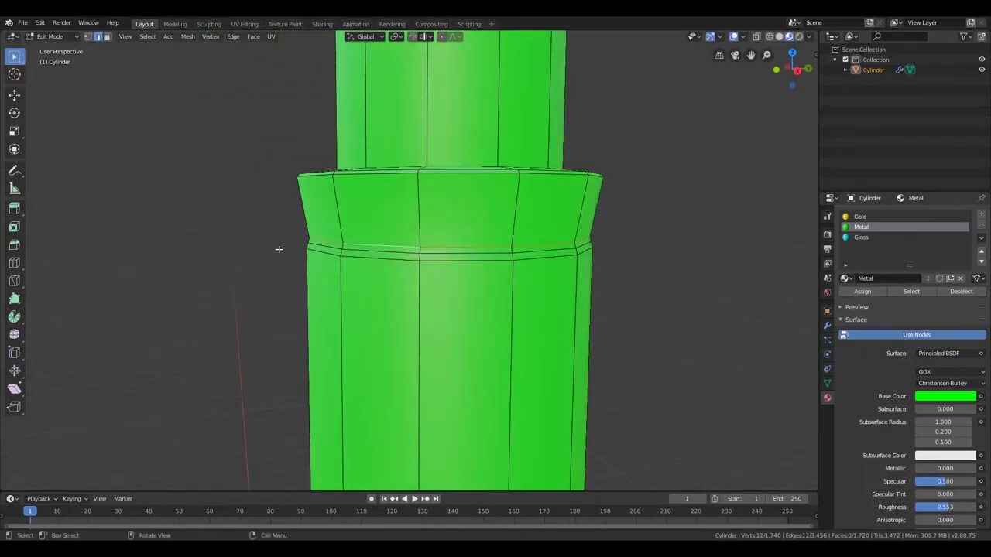
{"action": "key", "text": "s"}
{"action": "key", "text": "shift+z"}
{"action": "key", "text": "Escape"}
{"action": "middle_click_drag", "start_coordinate": [128, 274], "coordinate": [302, 195]}
{"action": "scroll", "coordinate": [302, 195], "scroll_direction": "down", "scroll_amount": 3}
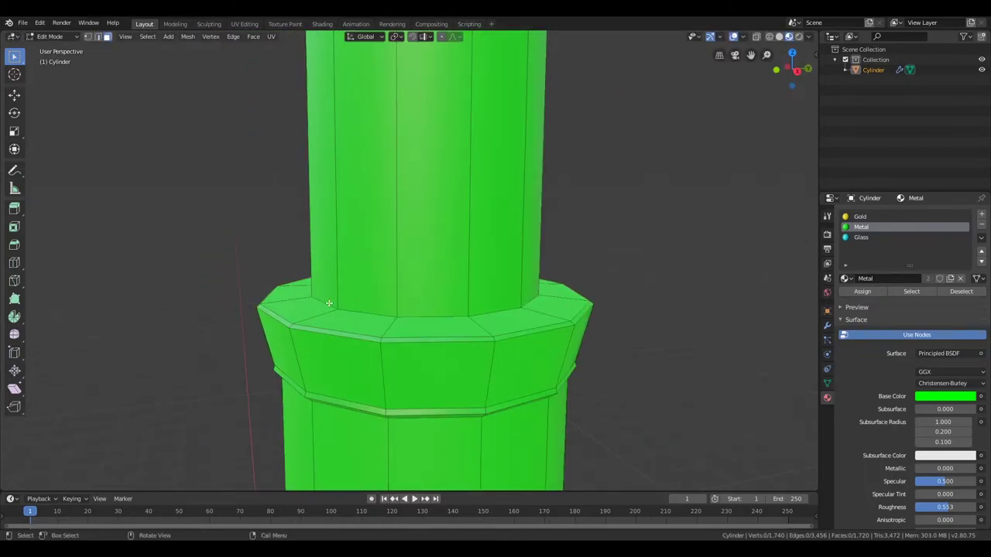
{"action": "left_click", "coordinate": [325, 301], "text": "alt"}
{"action": "left_click", "coordinate": [201, 319]}
{"action": "middle_click_drag", "start_coordinate": [200, 319], "coordinate": [243, 265]}
{"action": "left_click", "coordinate": [108, 303]}
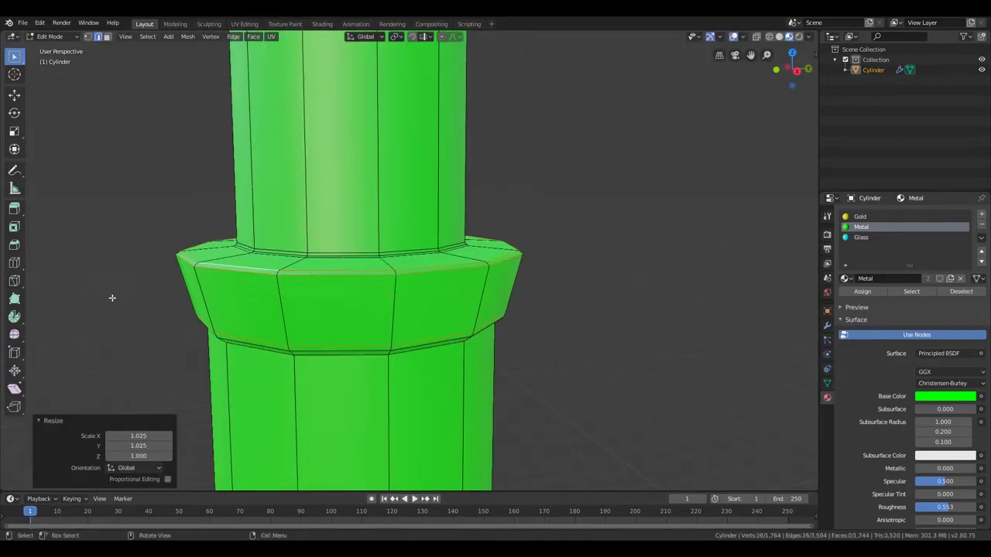
Add level-1 subdivision smoothing and a supporting loop cut below the shoulder
{"action": "key", "text": "ctrl+1"}
{"action": "scroll", "coordinate": [236, 283], "scroll_direction": "down", "scroll_amount": 3}
{"action": "scroll", "coordinate": [464, 228], "scroll_direction": "up", "scroll_amount": 4}
{"action": "middle_click_drag", "start_coordinate": [341, 144], "coordinate": [348, 186]}
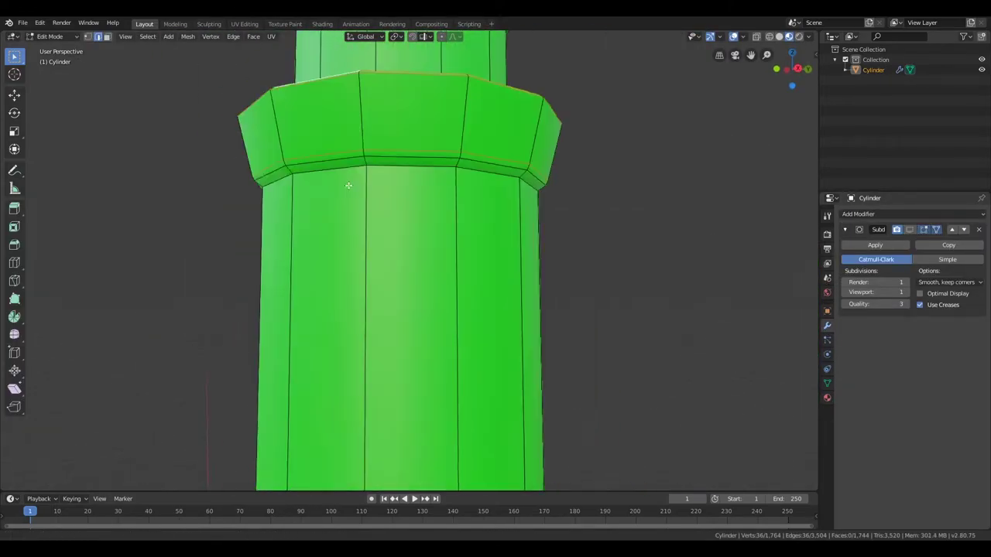
{"action": "key", "text": "ctrl+r"}
{"action": "left_click", "coordinate": [217, 240]}
Preview the smoothed result, then select the face rings just under the shoulder
{"action": "key", "text": "Tab"}
{"action": "middle_click_drag", "start_coordinate": [225, 233], "coordinate": [257, 216]}
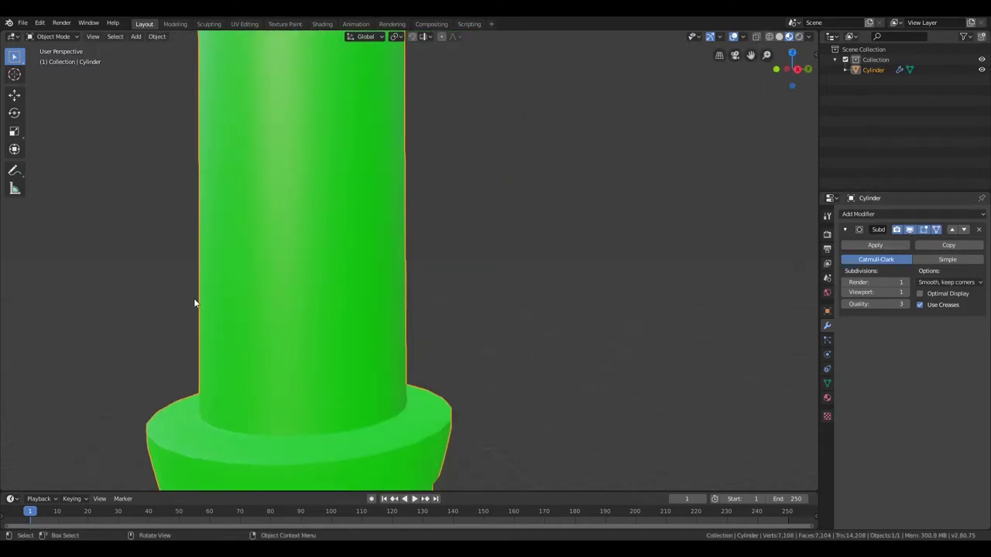
{"action": "middle_click_drag", "start_coordinate": [194, 302], "coordinate": [720, 264]}
{"action": "key", "text": "Tab"}
{"action": "middle_click_drag", "start_coordinate": [426, 326], "coordinate": [376, 305]}
{"action": "scroll", "coordinate": [362, 341], "scroll_direction": "up", "scroll_amount": 2}
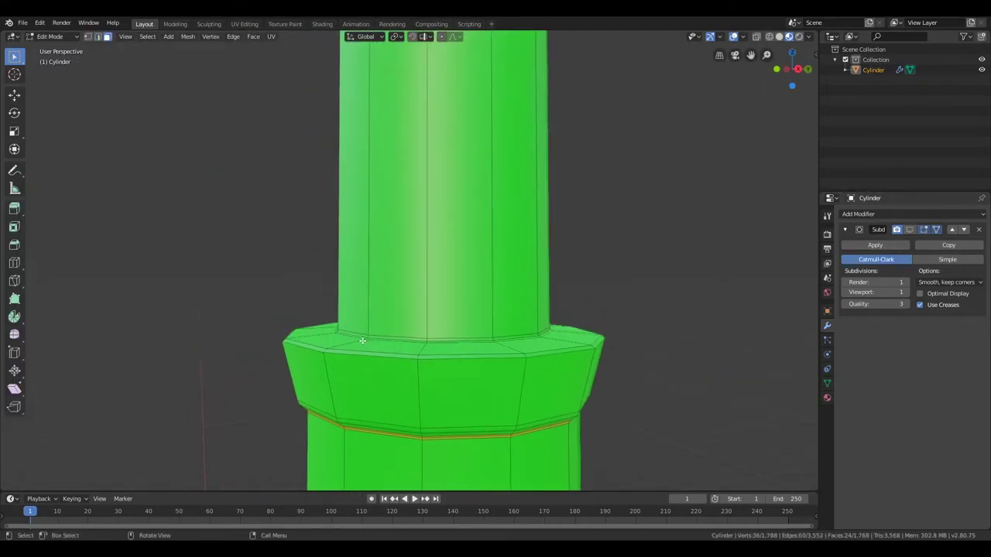
{"action": "left_click", "coordinate": [364, 338], "text": "alt"}
{"action": "left_click", "coordinate": [358, 343], "text": "alt+shift"}
{"action": "middle_click_drag", "start_coordinate": [358, 343], "coordinate": [326, 360]}
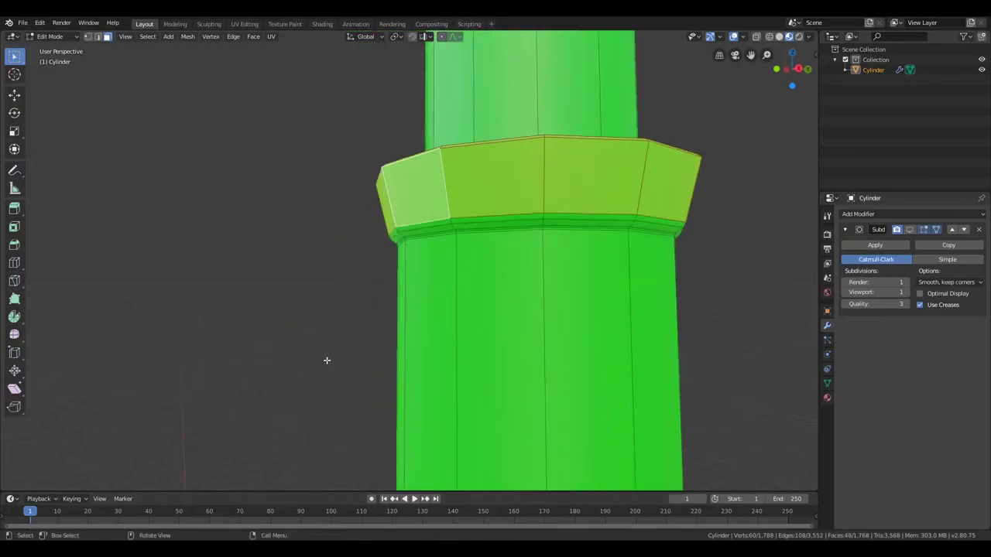
{"action": "left_click", "coordinate": [456, 230], "text": "alt+shift"}
{"action": "left_click", "coordinate": [453, 230], "text": "alt+shift"}
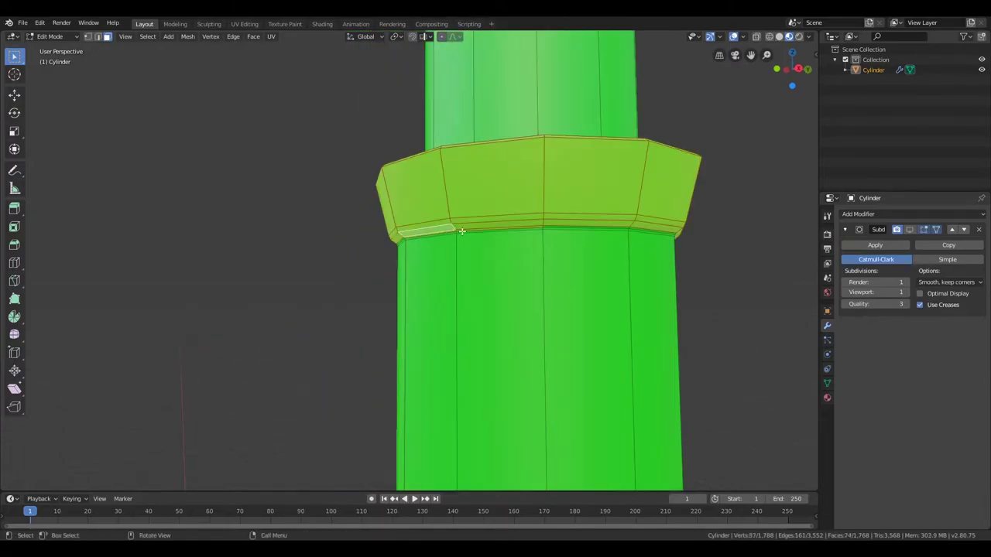
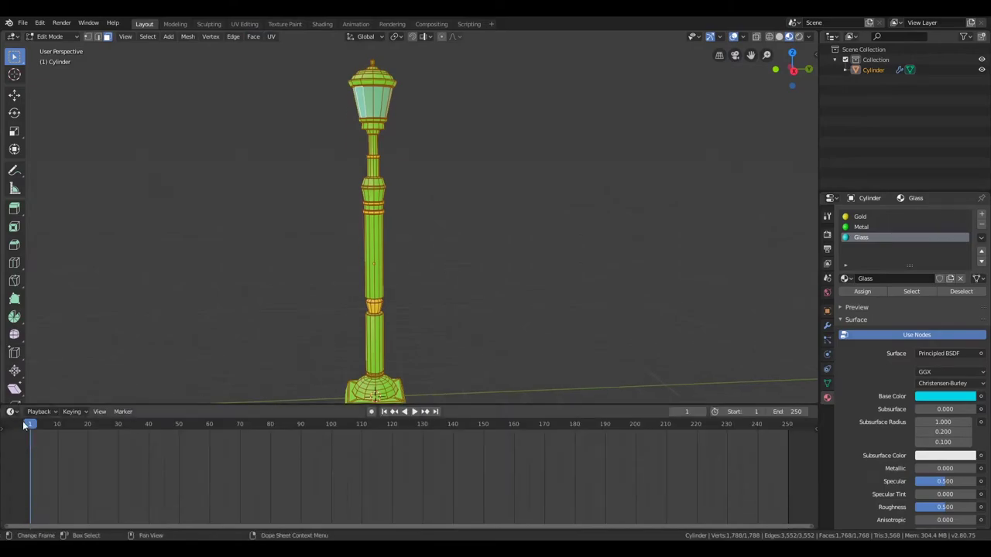
Turn the timeline into a UV Editor and unwrap the lamppost mesh with Smart UV Project
{"action": "left_click", "coordinate": [11, 411]}
{"action": "left_click", "coordinate": [46, 465]}
{"action": "left_click", "coordinate": [271, 37]}
{"action": "left_click", "coordinate": [289, 48]}
{"action": "left_click", "coordinate": [271, 37]}
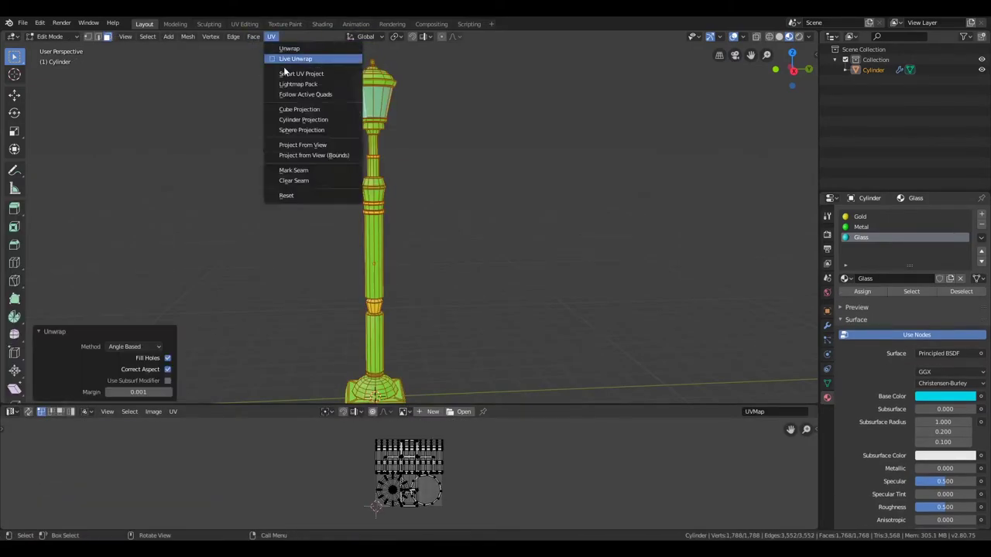
{"action": "left_click", "coordinate": [290, 73]}
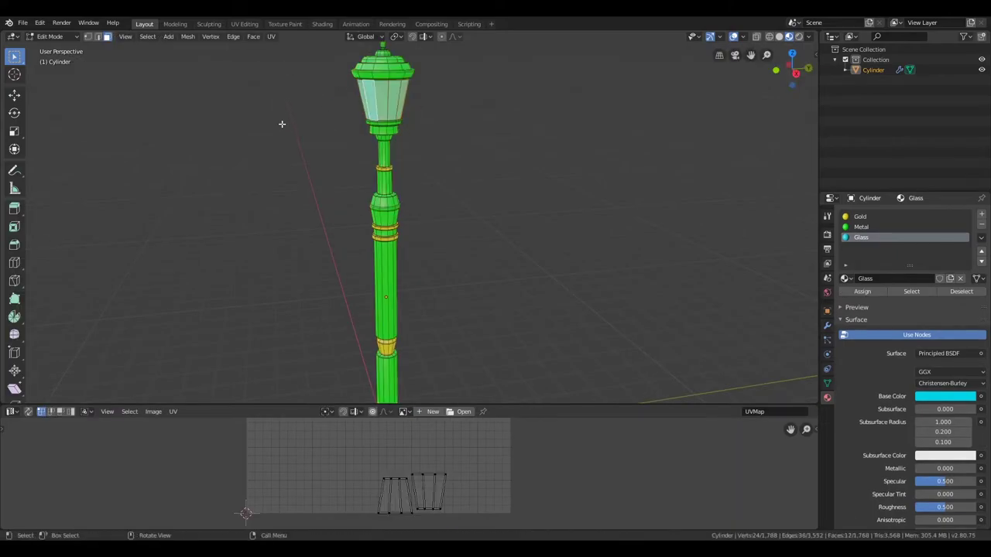
Frame the lamp head, turn off X-ray, and inset a single lantern glass panel
{"action": "key", "text": "KP_Decimal"}
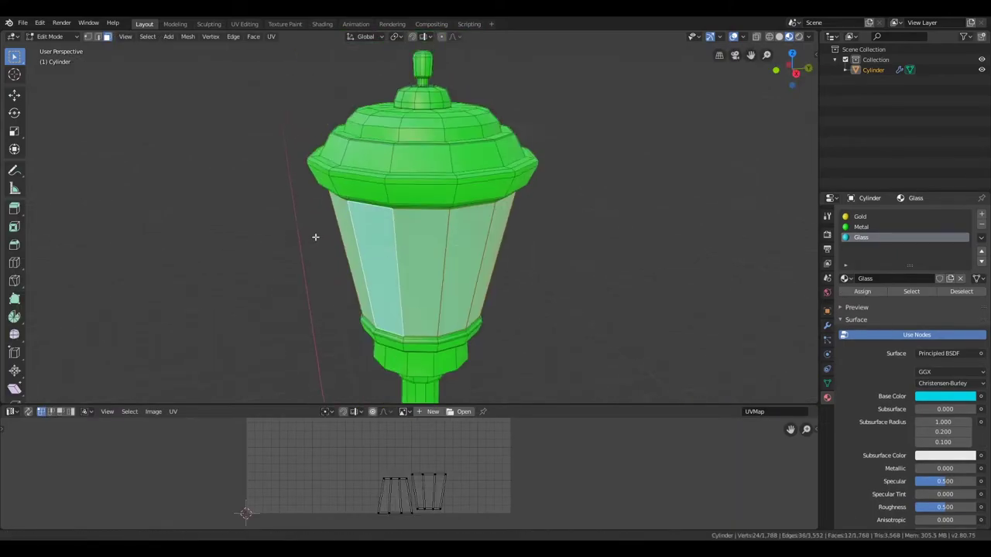
{"action": "left_click_drag", "start_coordinate": [351, 133], "coordinate": [446, 151]}
{"action": "key", "text": "alt+z"}
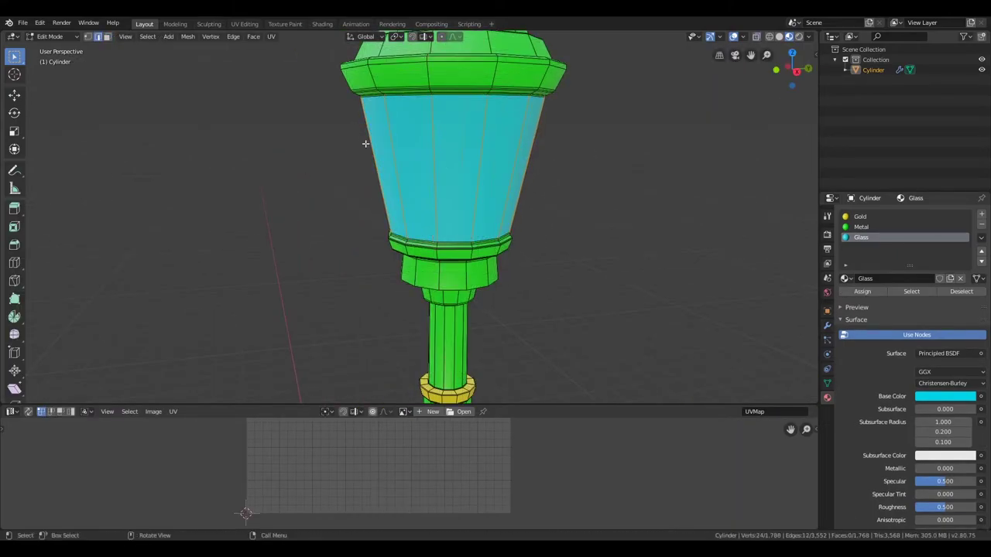
{"action": "left_click", "coordinate": [413, 182]}
{"action": "key", "text": "i"}
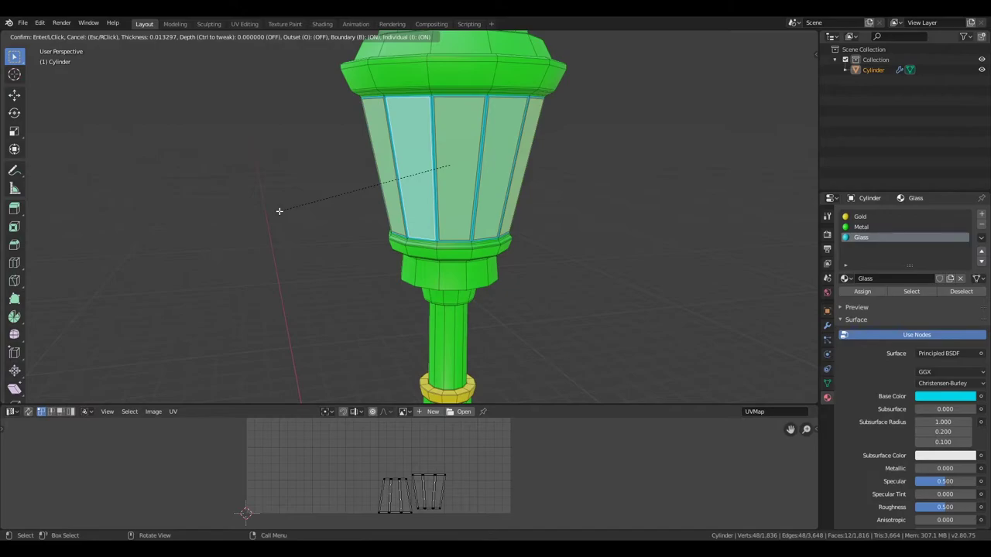
{"action": "left_click", "coordinate": [279, 210]}
Adjust and confirm the inset thickness on the glass panel
{"action": "middle_click_drag", "start_coordinate": [280, 211], "coordinate": [340, 203]}
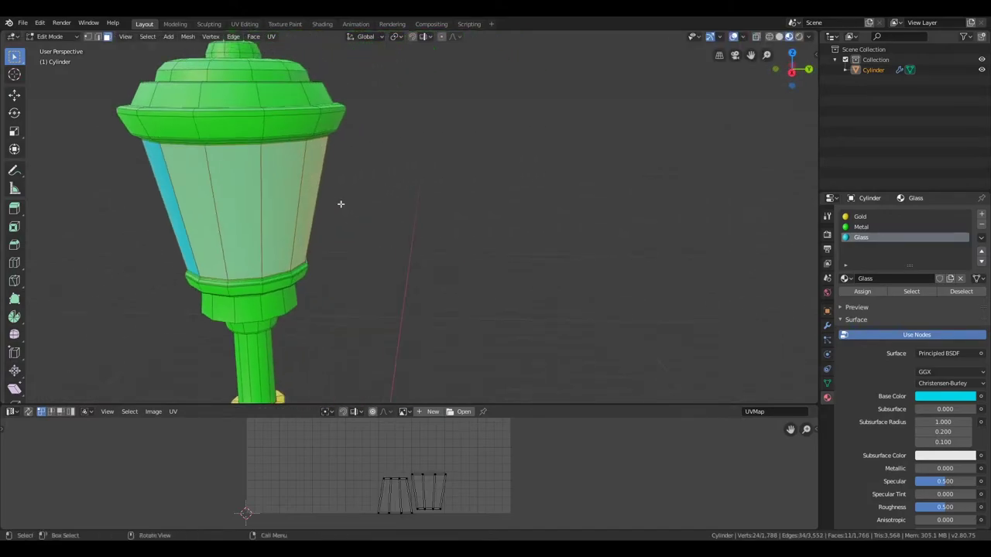
{"action": "scroll", "coordinate": [341, 203], "scroll_direction": "down", "scroll_amount": 5}
{"action": "mouse_move", "coordinate": [201, 199]}
{"action": "middle_mouse_down"}
{"action": "mouse_move", "coordinate": [503, 164]}
{"action": "mouse_move", "coordinate": [430, 185]}
{"action": "middle_mouse_up"}
{"action": "scroll", "coordinate": [504, 164], "scroll_direction": "up", "scroll_amount": 3}
{"action": "scroll", "coordinate": [432, 188], "scroll_direction": "down", "scroll_amount": 3}
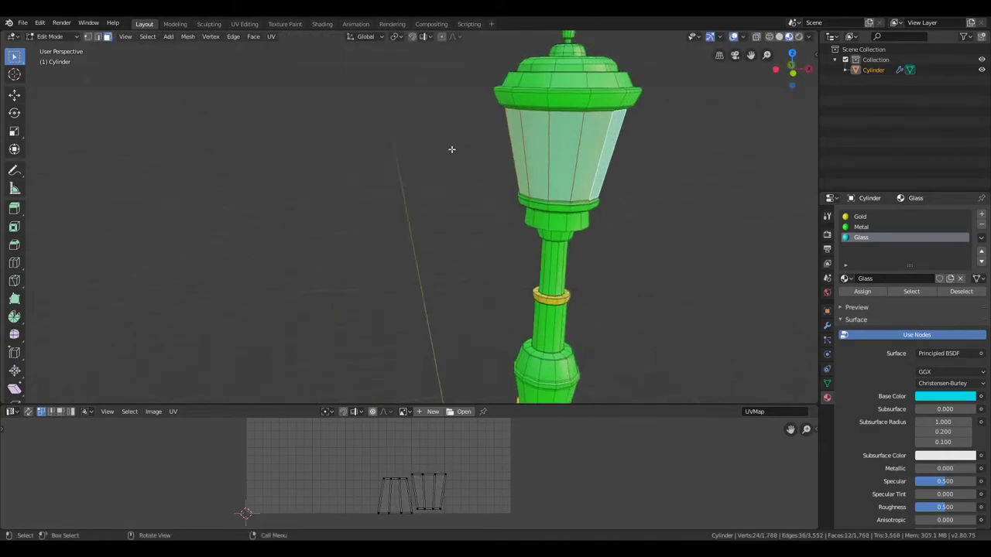
{"action": "scroll", "coordinate": [454, 150], "scroll_direction": "up", "scroll_amount": 3}
{"action": "left_click", "coordinate": [353, 215]}
Select two more glass panels, trial an inset, then cancel and undo it
{"action": "scroll", "coordinate": [387, 199], "scroll_direction": "up", "scroll_amount": 2}
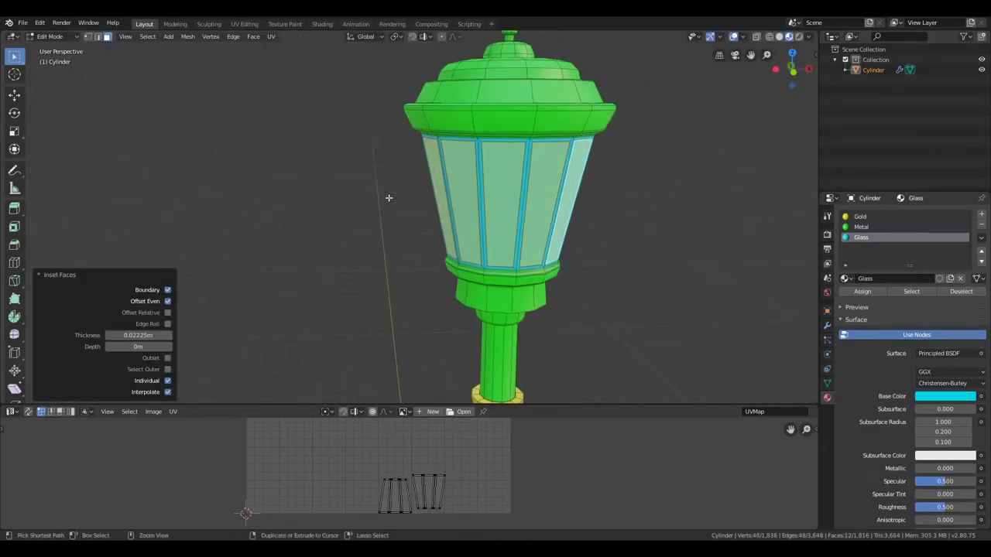
{"action": "left_click", "coordinate": [461, 202]}
{"action": "left_click", "coordinate": [504, 202], "text": "shift"}
{"action": "key", "text": "i"}
{"action": "key", "text": "Escape"}
{"action": "key", "text": "ctrl+z"}
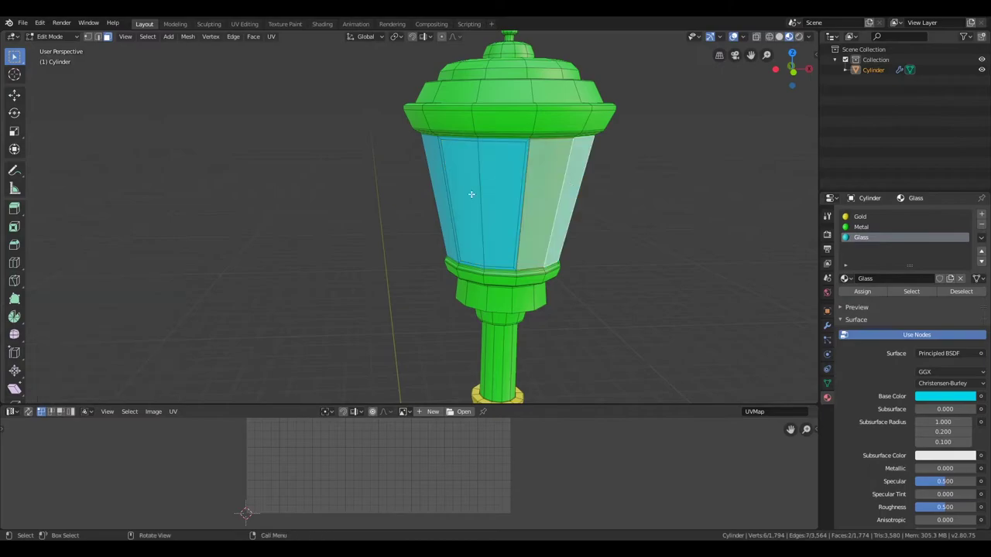
{"action": "mouse_move", "coordinate": [339, 225]}
{"action": "middle_mouse_down"}
{"action": "mouse_move", "coordinate": [194, 259]}
{"action": "mouse_move", "coordinate": [328, 246]}
{"action": "middle_mouse_up"}
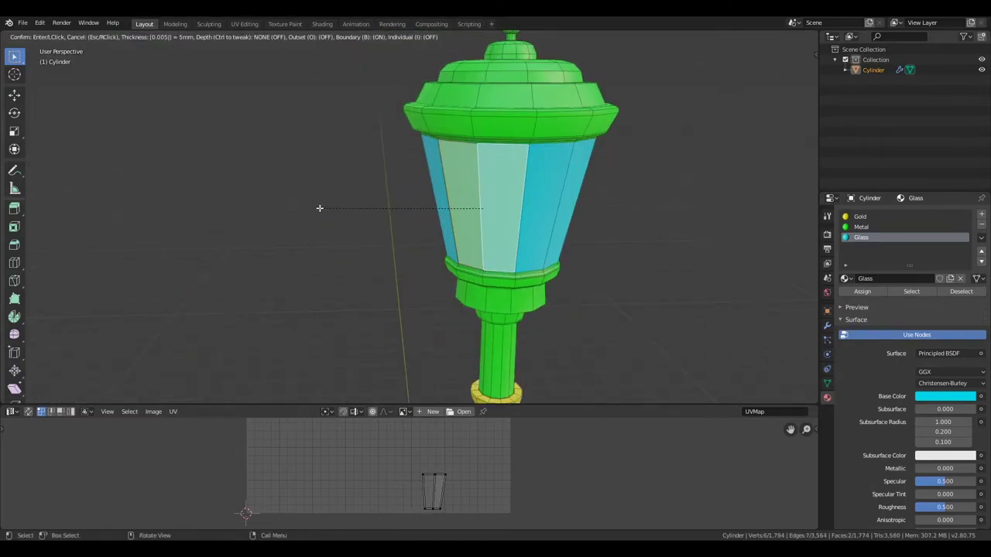
Inset several more lantern glass panels one at a time, confirming each frame
{"action": "key", "text": "Escape"}
{"action": "middle_click_drag", "start_coordinate": [319, 207], "coordinate": [523, 182]}
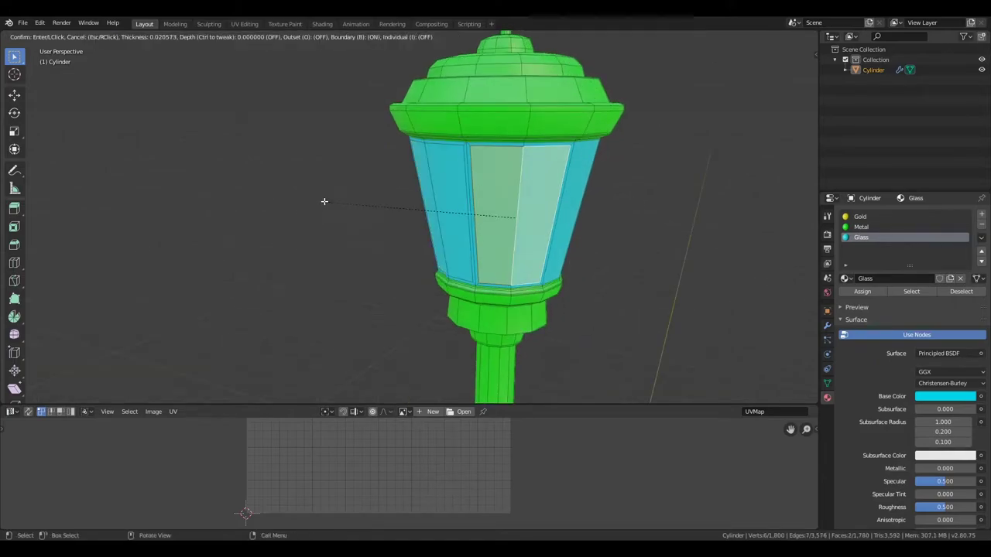
{"action": "left_click", "coordinate": [324, 202]}
{"action": "scroll", "coordinate": [178, 198], "scroll_direction": "up", "scroll_amount": 2}
{"action": "key", "text": "s"}
{"action": "left_click", "coordinate": [190, 187]}
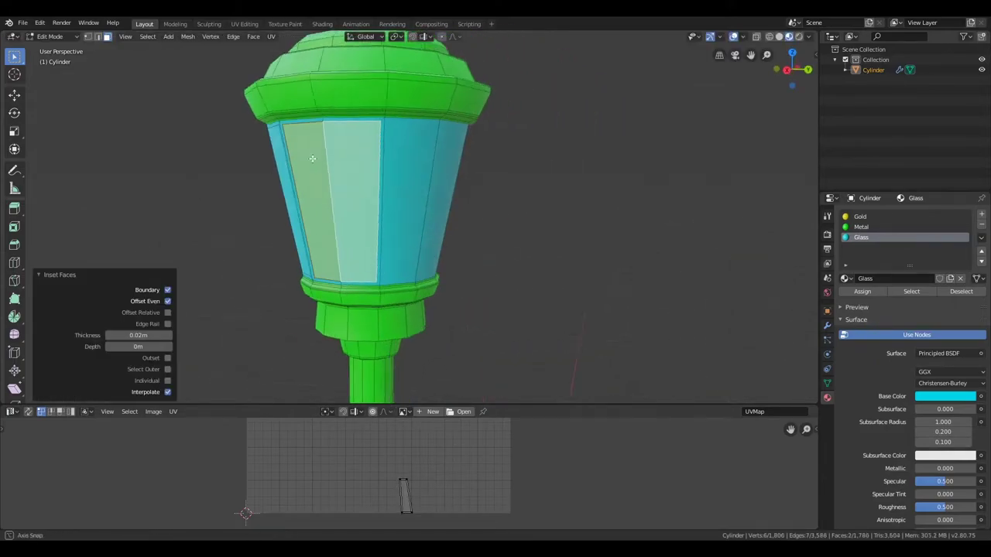
{"action": "mouse_move", "coordinate": [189, 186]}
{"action": "middle_mouse_down"}
{"action": "mouse_move", "coordinate": [198, 168]}
{"action": "mouse_move", "coordinate": [153, 150]}
{"action": "mouse_move", "coordinate": [341, 195]}
{"action": "middle_mouse_up"}
{"action": "left_click", "coordinate": [200, 171]}
{"action": "left_click", "coordinate": [162, 156]}
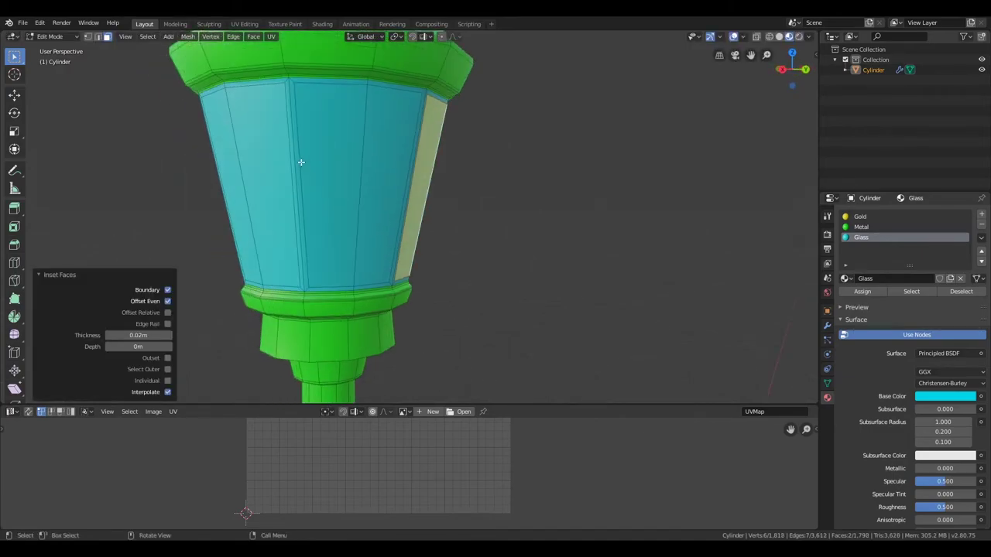
Inset two more selected panels, keeping the pivot point at Median Point
{"action": "left_click", "coordinate": [340, 195], "text": "shift"}
{"action": "key", "text": "i"}
{"action": "left_click", "coordinate": [395, 150]}
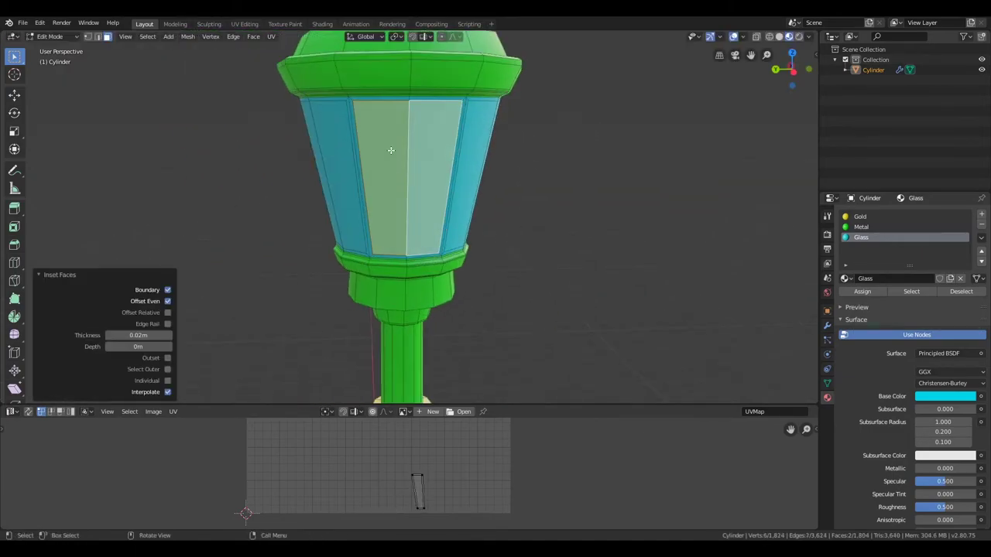
{"action": "mouse_move", "coordinate": [394, 150]}
{"action": "middle_mouse_down"}
{"action": "mouse_move", "coordinate": [321, 219]}
{"action": "mouse_move", "coordinate": [154, 223]}
{"action": "middle_mouse_up"}
{"action": "left_click", "coordinate": [397, 37]}
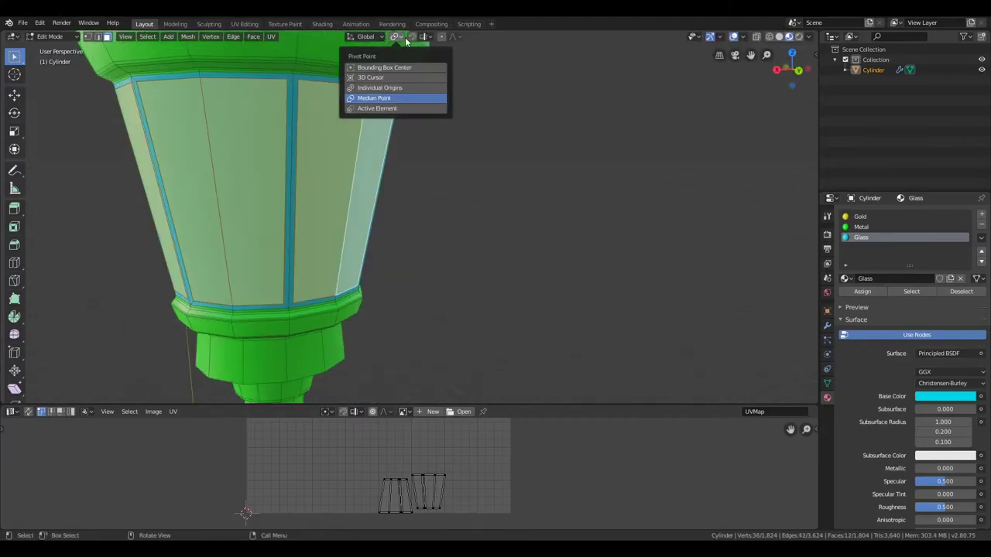
{"action": "left_click", "coordinate": [384, 95]}
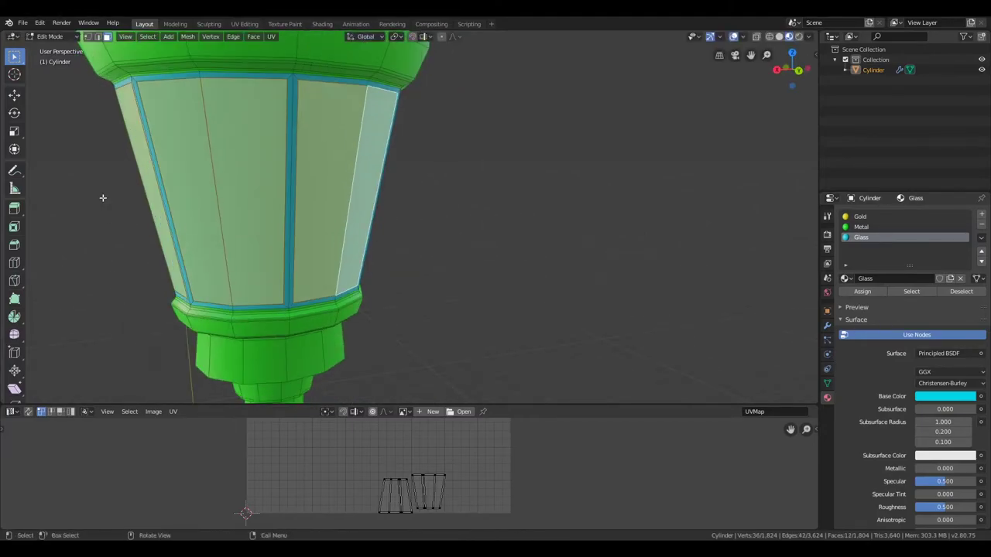
{"action": "middle_click_drag", "start_coordinate": [103, 197], "coordinate": [146, 191]}
Scale the selected faces, then switch between Edit and Object Mode to inspect the shaded lamppost
{"action": "key", "text": "s"}
{"action": "scroll", "coordinate": [181, 216], "scroll_direction": "down", "scroll_amount": 3}
{"action": "key", "text": "Tab"}
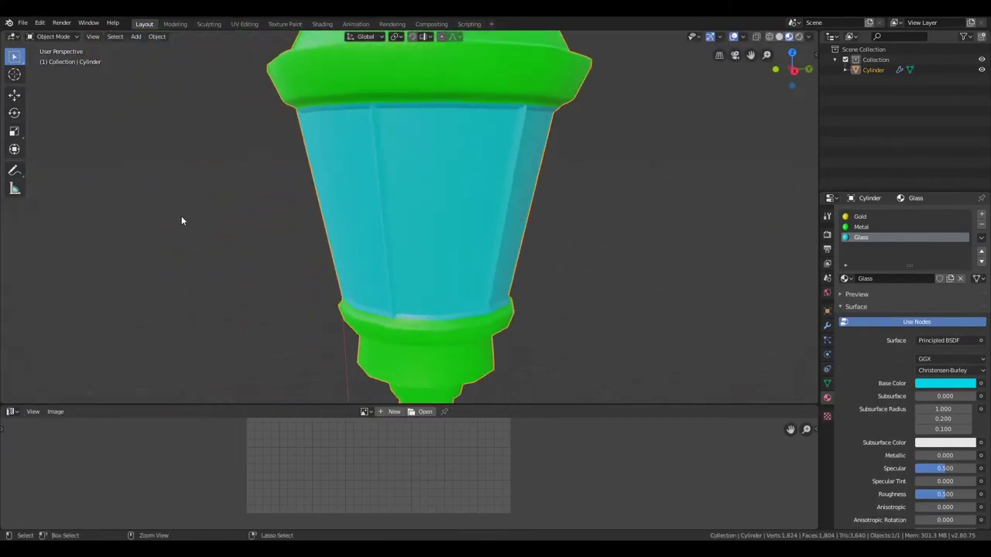
{"action": "key", "text": "Tab"}
{"action": "key", "text": "Tab"}
{"action": "mouse_move", "coordinate": [221, 210]}
{"action": "middle_mouse_down"}
{"action": "mouse_move", "coordinate": [394, 225]}
{"action": "mouse_move", "coordinate": [518, 180]}
{"action": "middle_mouse_up"}
{"action": "key", "text": "Tab"}
{"action": "scroll", "coordinate": [343, 217], "scroll_direction": "down", "scroll_amount": 3}
{"action": "scroll", "coordinate": [394, 226], "scroll_direction": "up", "scroll_amount": 2}
{"action": "scroll", "coordinate": [398, 217], "scroll_direction": "up", "scroll_amount": 2}
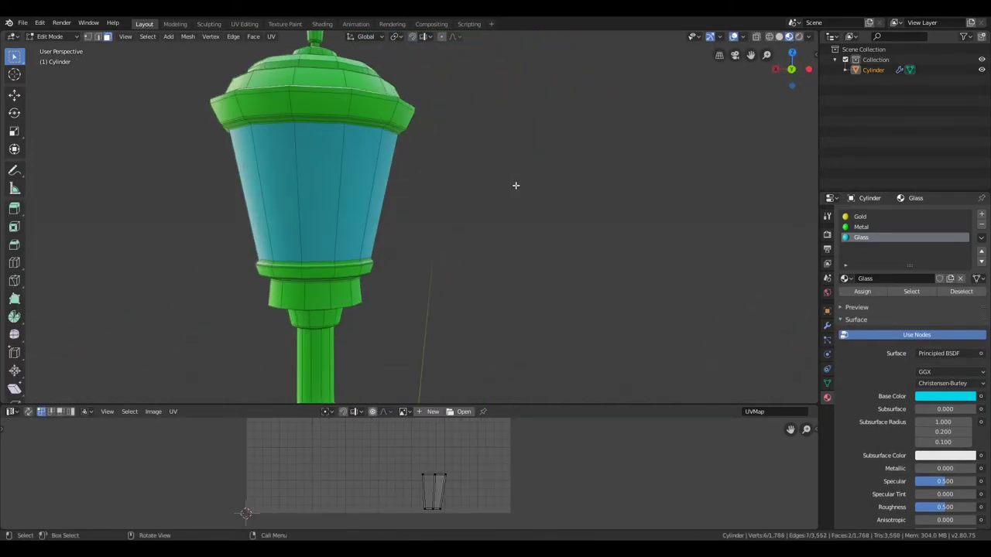
{"action": "key", "text": "Tab"}
{"action": "scroll", "coordinate": [367, 199], "scroll_direction": "down", "scroll_amount": 2}
{"action": "scroll", "coordinate": [322, 202], "scroll_direction": "down", "scroll_amount": 3}
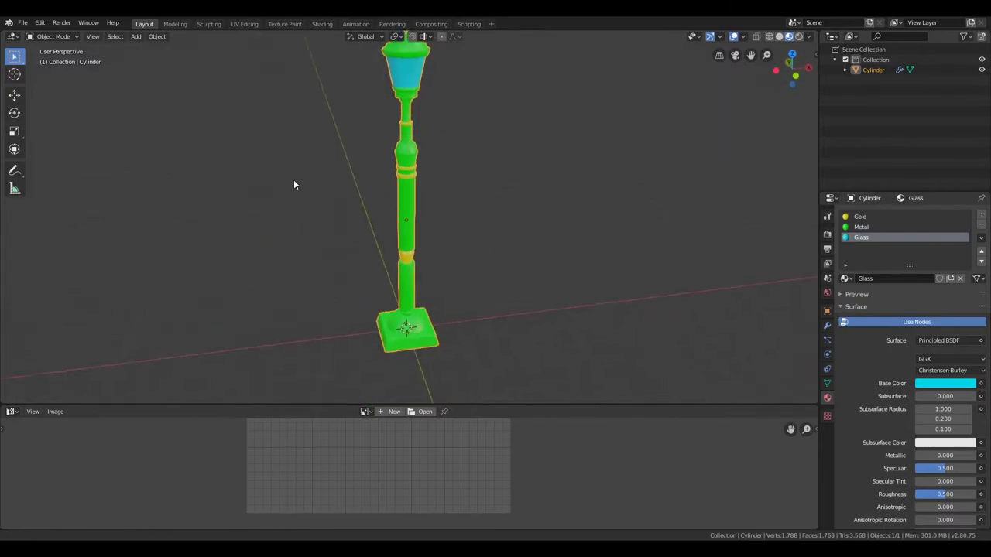
{"action": "middle_click_drag", "start_coordinate": [293, 184], "coordinate": [356, 194]}
Check the modifiers and select a face loop at the pole base to compare smooth shading
{"action": "left_click", "coordinate": [827, 325]}
{"action": "mouse_move", "coordinate": [695, 224]}
{"action": "middle_mouse_down"}
{"action": "mouse_move", "coordinate": [377, 174]}
{"action": "mouse_move", "coordinate": [371, 209]}
{"action": "middle_mouse_up"}
{"action": "key", "text": "Tab"}
{"action": "scroll", "coordinate": [428, 180], "scroll_direction": "up", "scroll_amount": 3}
{"action": "left_click", "coordinate": [429, 139], "text": "alt"}
{"action": "scroll", "coordinate": [429, 181], "scroll_direction": "down", "scroll_amount": 3}
{"action": "scroll", "coordinate": [394, 268], "scroll_direction": "up", "scroll_amount": 2}
{"action": "key", "text": "Tab"}
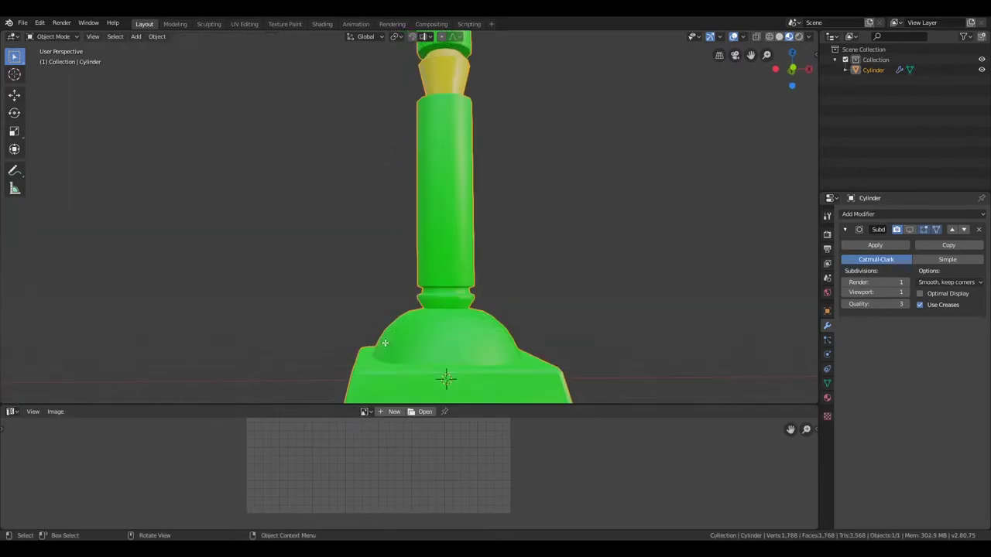
{"action": "mouse_move", "coordinate": [385, 342]}
{"action": "middle_mouse_down"}
{"action": "mouse_move", "coordinate": [339, 307]}
{"action": "mouse_move", "coordinate": [314, 221]}
{"action": "middle_mouse_up"}
{"action": "key", "text": "Tab"}
{"action": "scroll", "coordinate": [304, 175], "scroll_direction": "up", "scroll_amount": 4}
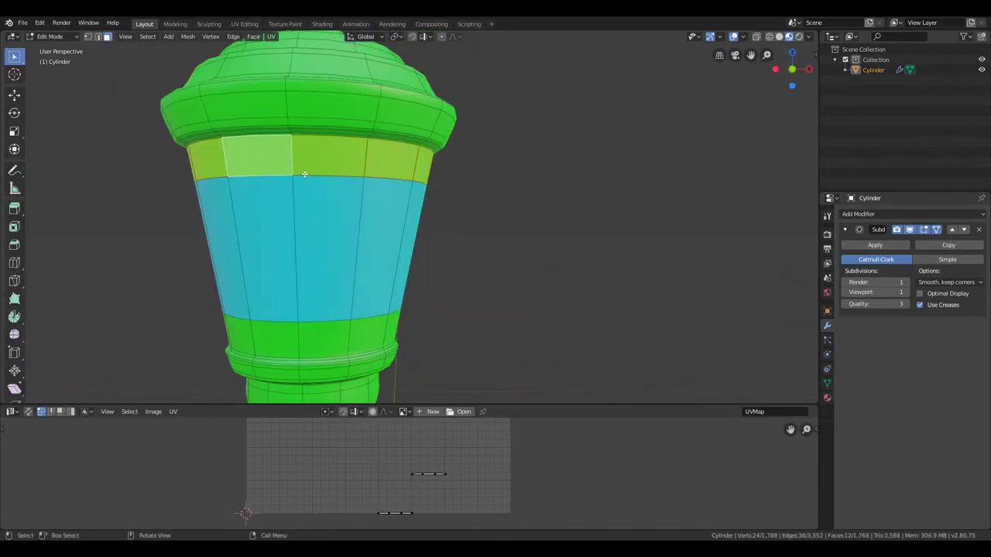
Review the object, mesh data, render settings, Gold/Metal/Glass materials and subdivision modifier
{"action": "left_click", "coordinate": [826, 368]}
{"action": "left_click", "coordinate": [826, 383]}
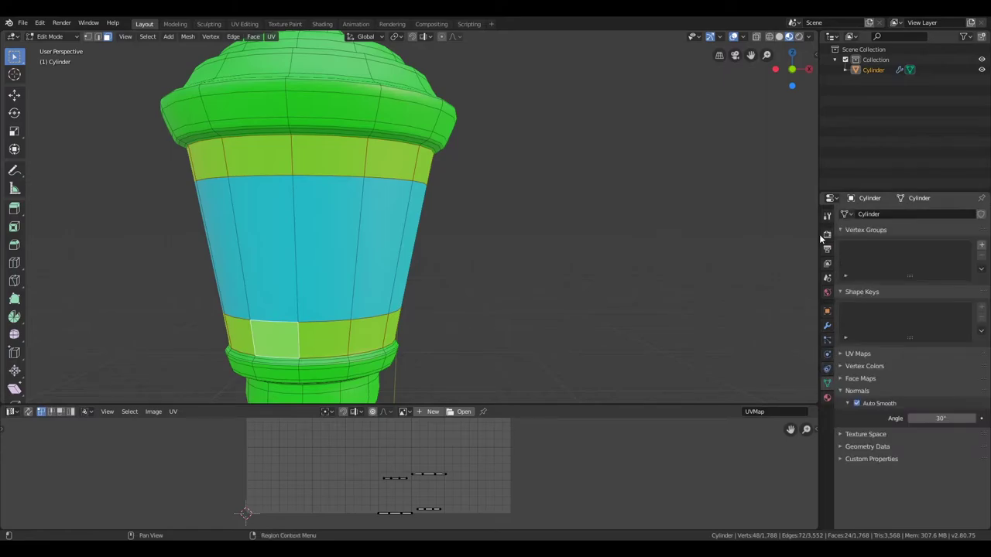
{"action": "left_click", "coordinate": [827, 233]}
{"action": "left_click", "coordinate": [827, 398]}
{"action": "scroll", "coordinate": [272, 251], "scroll_direction": "down", "scroll_amount": 5}
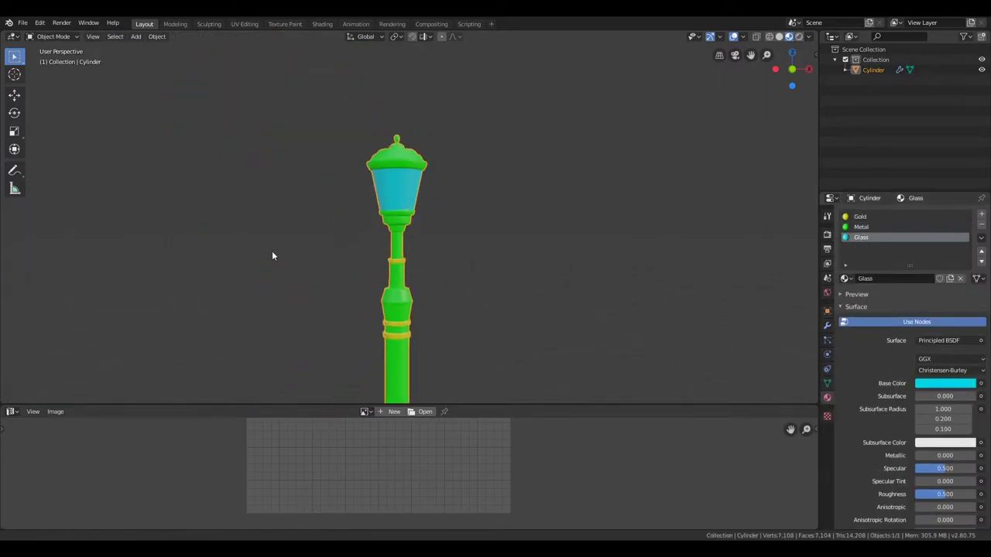
{"action": "middle_click_drag", "start_coordinate": [272, 250], "coordinate": [374, 236]}
{"action": "scroll", "coordinate": [374, 237], "scroll_direction": "up", "scroll_amount": 3}
{"action": "scroll", "coordinate": [374, 237], "scroll_direction": "down", "scroll_amount": 2}
{"action": "left_click", "coordinate": [826, 325]}
{"action": "scroll", "coordinate": [398, 268], "scroll_direction": "up", "scroll_amount": 5}
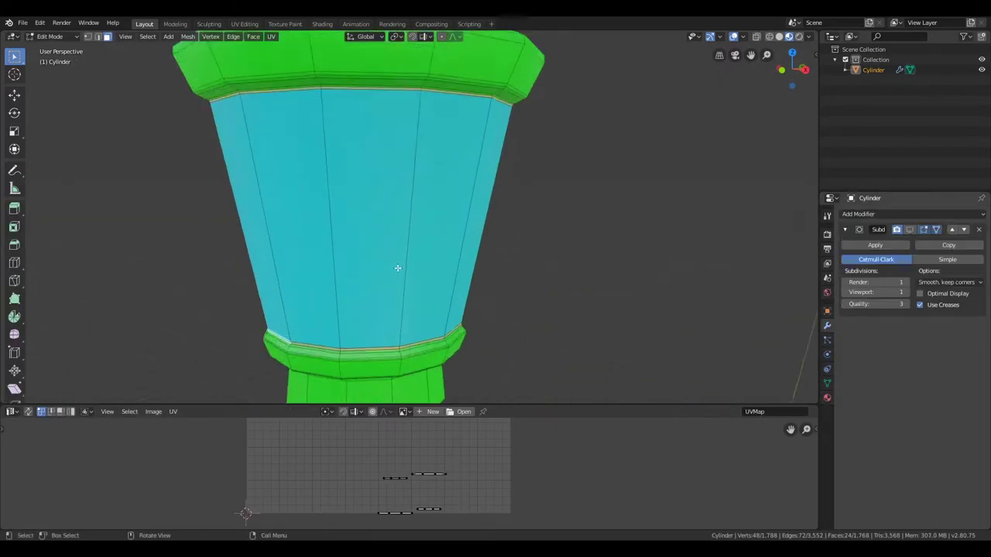
{"action": "scroll", "coordinate": [395, 309], "scroll_direction": "up", "scroll_amount": 2}
{"action": "scroll", "coordinate": [343, 285], "scroll_direction": "down", "scroll_amount": 1}
{"action": "scroll", "coordinate": [351, 246], "scroll_direction": "down", "scroll_amount": 1}
{"action": "scroll", "coordinate": [351, 246], "scroll_direction": "down", "scroll_amount": 8}
Save the model as lamppost.blend and return to Object Mode
{"action": "key", "text": "ctrl+s"}
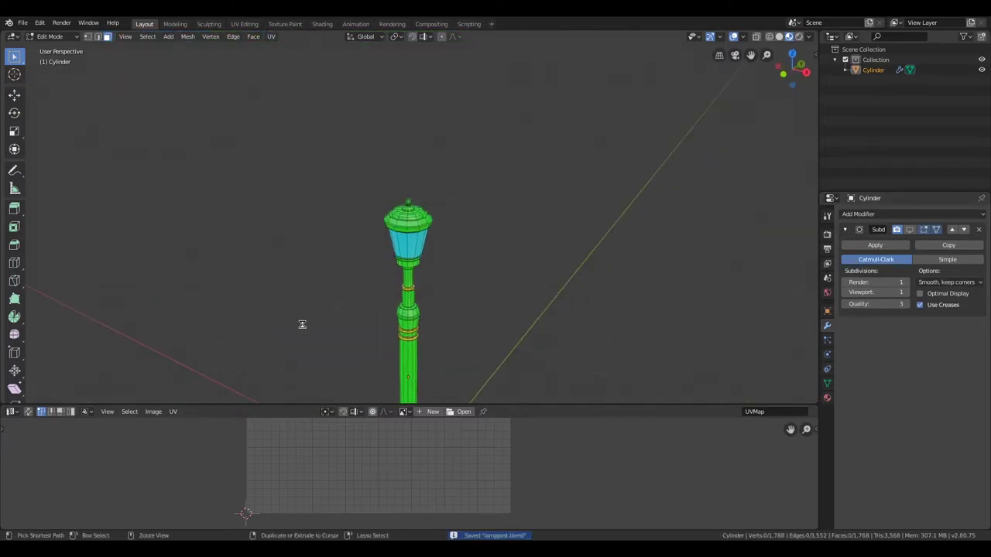
{"action": "key", "text": "Tab"}
{"action": "middle_click_drag", "start_coordinate": [275, 304], "coordinate": [185, 288]}
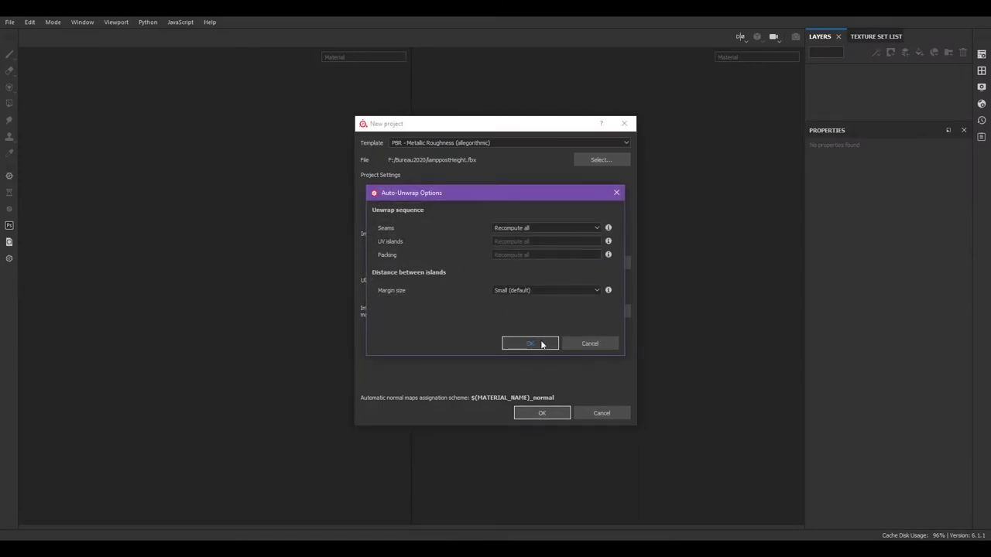
Create the Substance Painter project with auto-unwrap and browse the texture sets and shader settings
{"action": "left_click", "coordinate": [529, 343]}
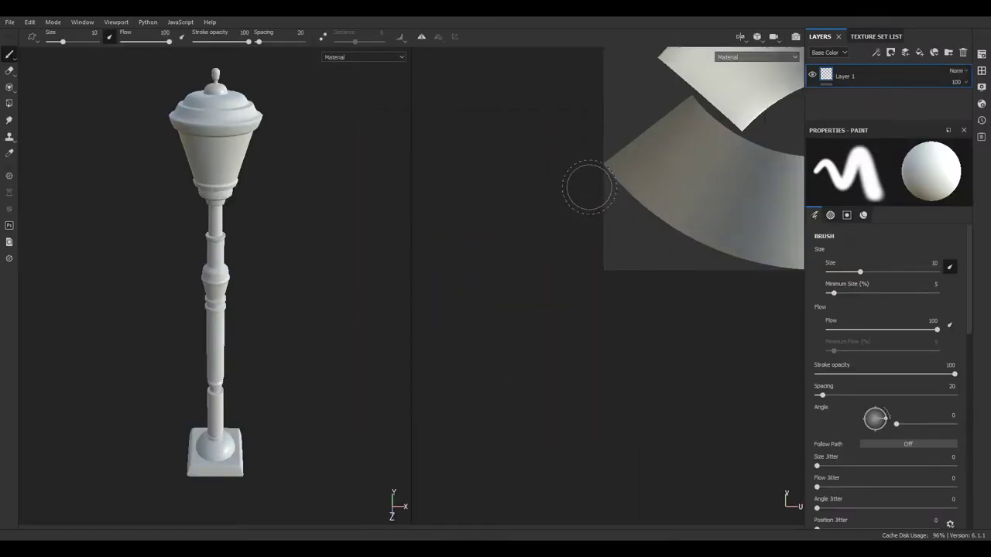
{"action": "left_click_drag", "start_coordinate": [370, 194], "coordinate": [124, 221], "text": "alt"}
{"action": "left_click", "coordinate": [875, 37]}
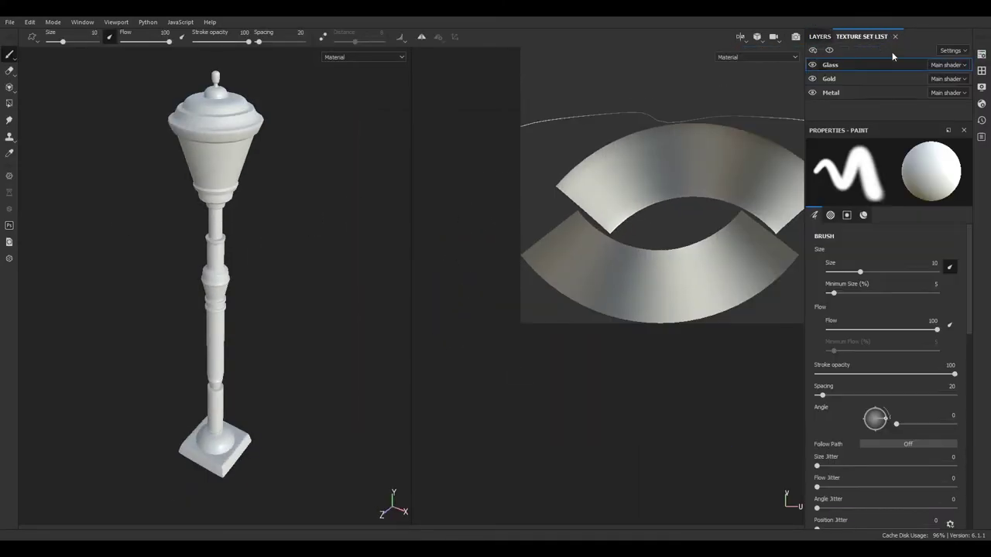
{"action": "left_click", "coordinate": [982, 87]}
{"action": "left_click", "coordinate": [982, 103]}
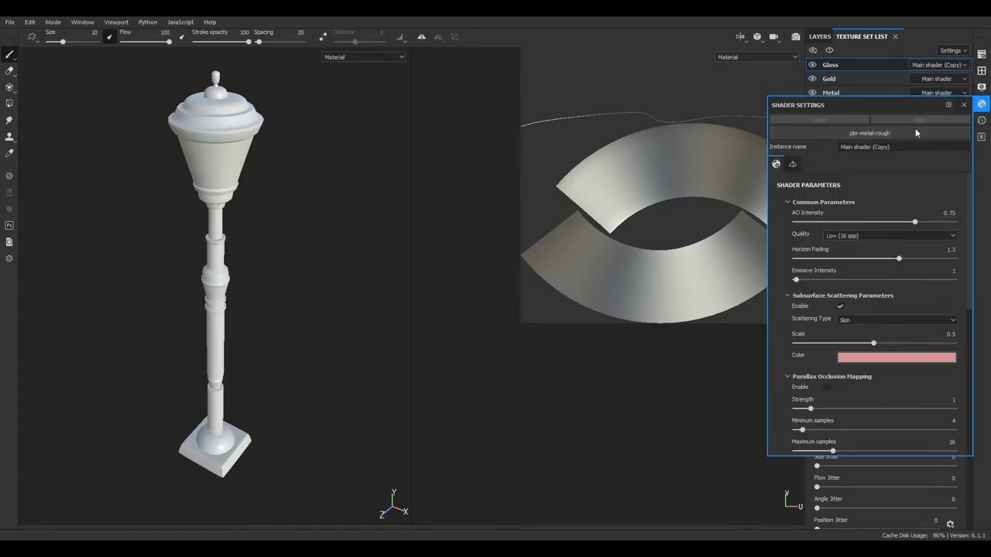
{"action": "left_click", "coordinate": [964, 105]}
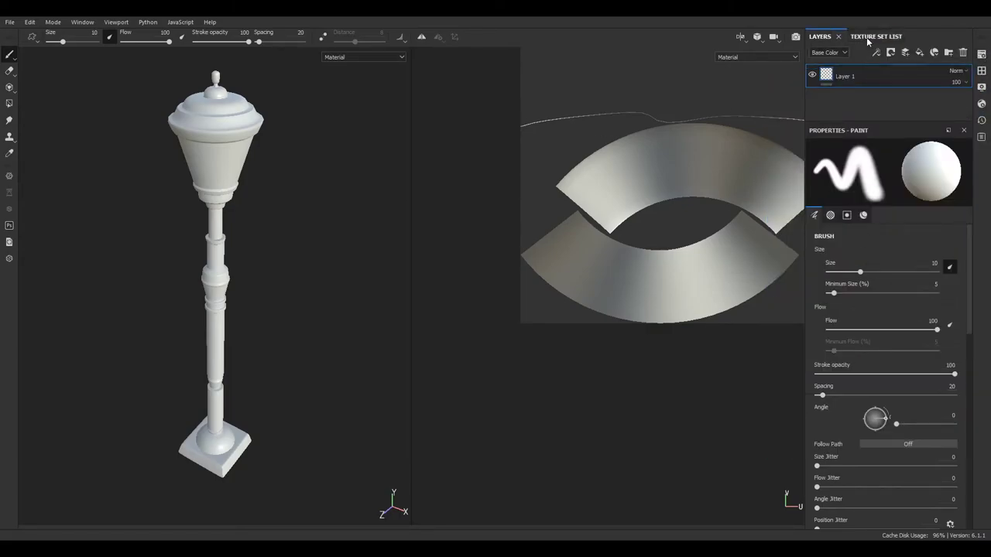
{"action": "left_click", "coordinate": [863, 216]}
Add an Opacity channel to the Glass texture set
{"action": "left_click", "coordinate": [981, 71]}
{"action": "left_click", "coordinate": [946, 195]}
{"action": "left_click", "coordinate": [939, 304]}
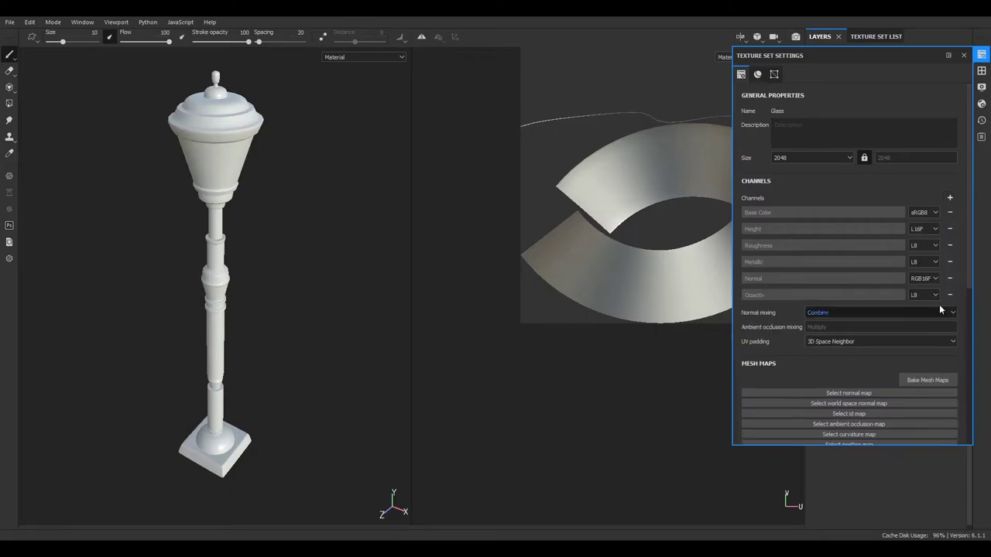
Give the Glass set the pbr-metal-rough-with-alpha-blending shader and add a fill layer
{"action": "left_click", "coordinate": [880, 37]}
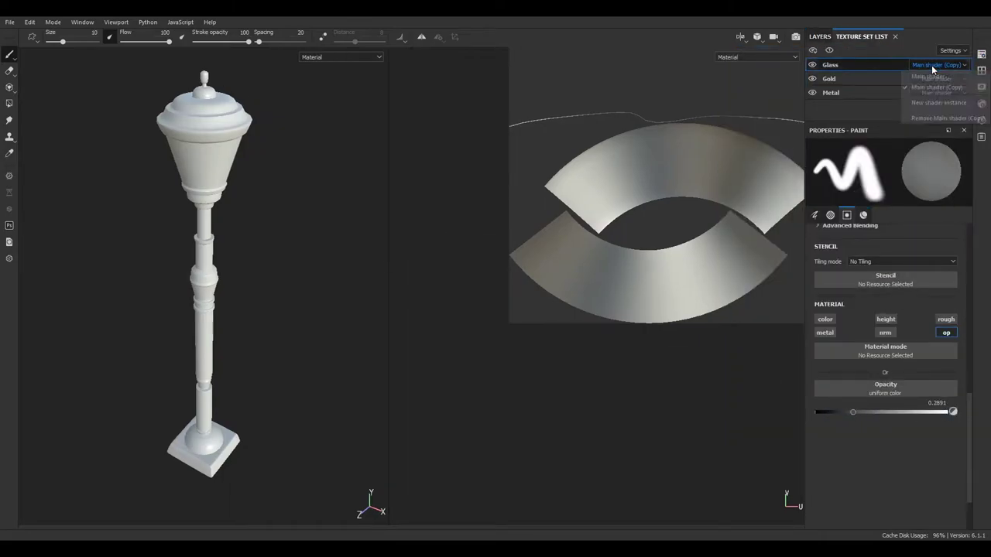
{"action": "left_click", "coordinate": [982, 105]}
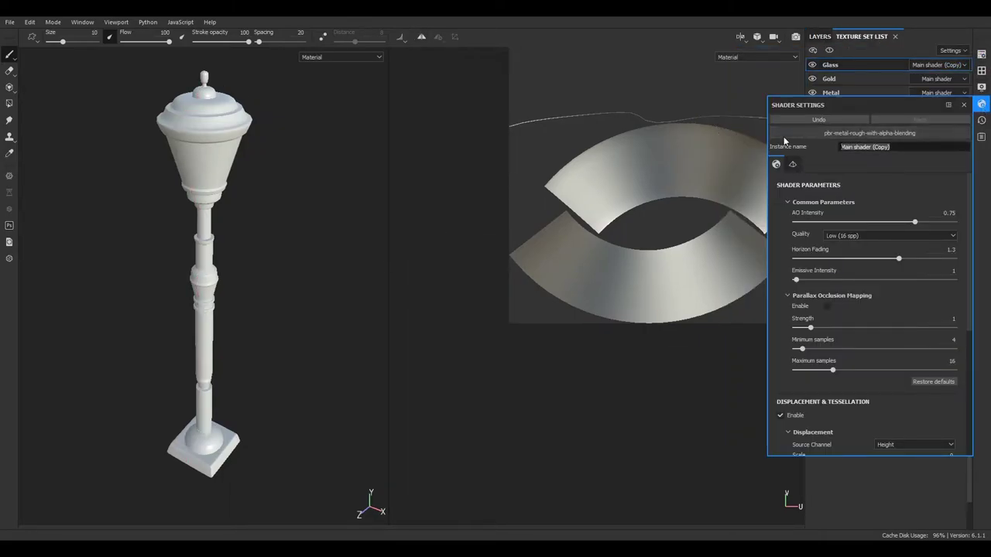
{"action": "left_click", "coordinate": [870, 132]}
{"action": "left_click", "coordinate": [820, 37]}
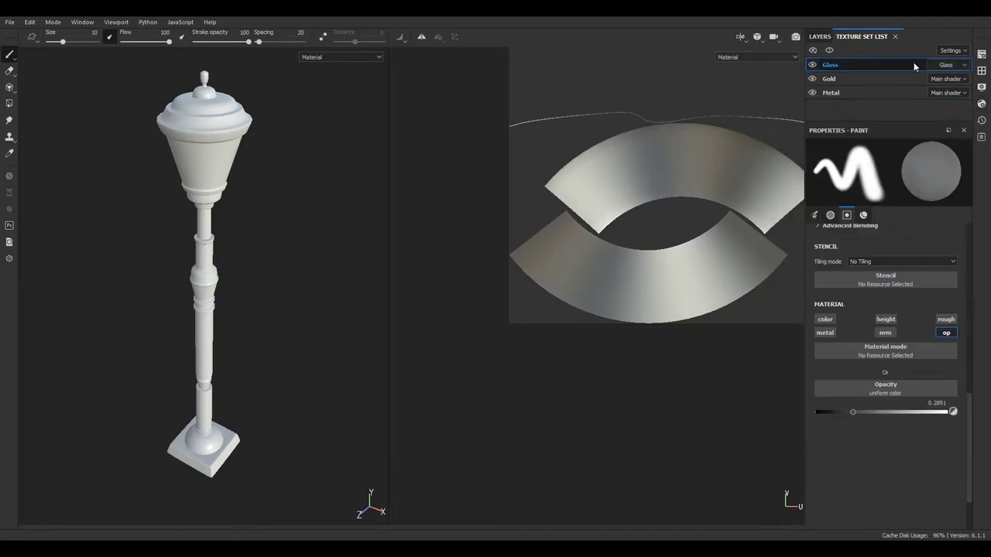
{"action": "right_click", "coordinate": [837, 75]}
{"action": "left_click", "coordinate": [843, 88]}
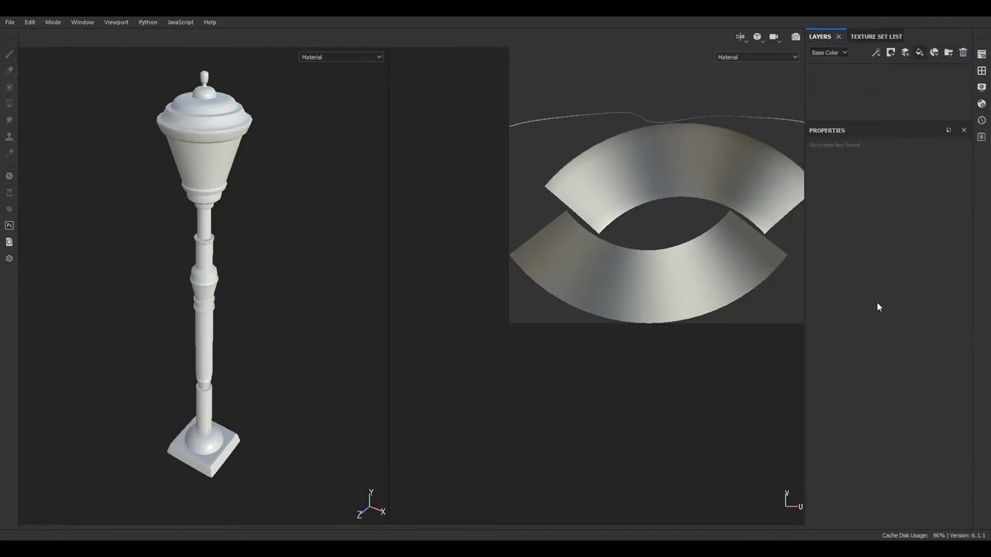
Limit the fill to height, roughness and opacity at 0.43, check the glass, then select Gold
{"action": "left_click", "coordinate": [884, 399]}
{"action": "left_click", "coordinate": [900, 427]}
{"action": "left_click", "coordinate": [884, 316]}
{"action": "left_click_drag", "start_coordinate": [857, 408], "coordinate": [872, 408]}
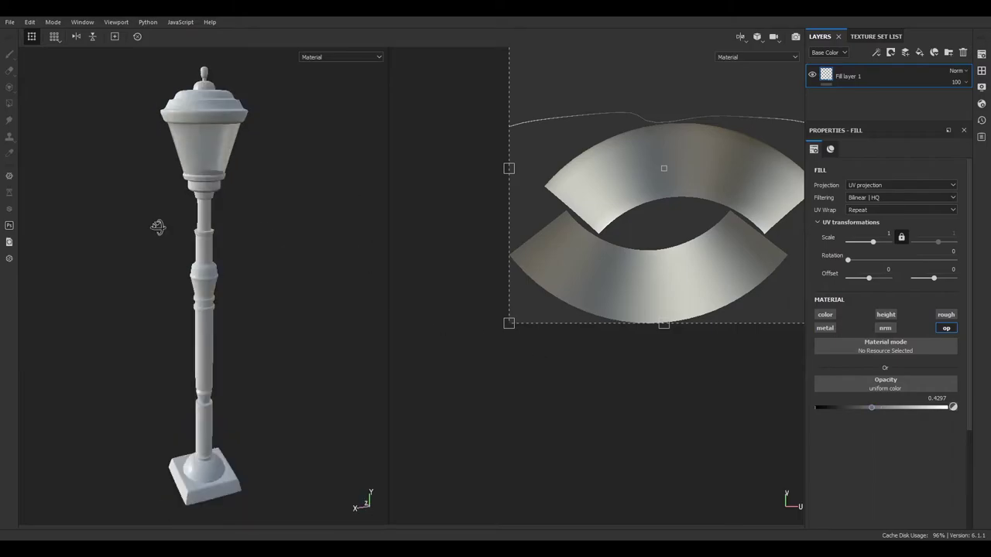
{"action": "left_click_drag", "start_coordinate": [160, 224], "coordinate": [353, 243], "text": "alt"}
{"action": "left_click_drag", "start_coordinate": [265, 341], "coordinate": [266, 315], "text": "alt"}
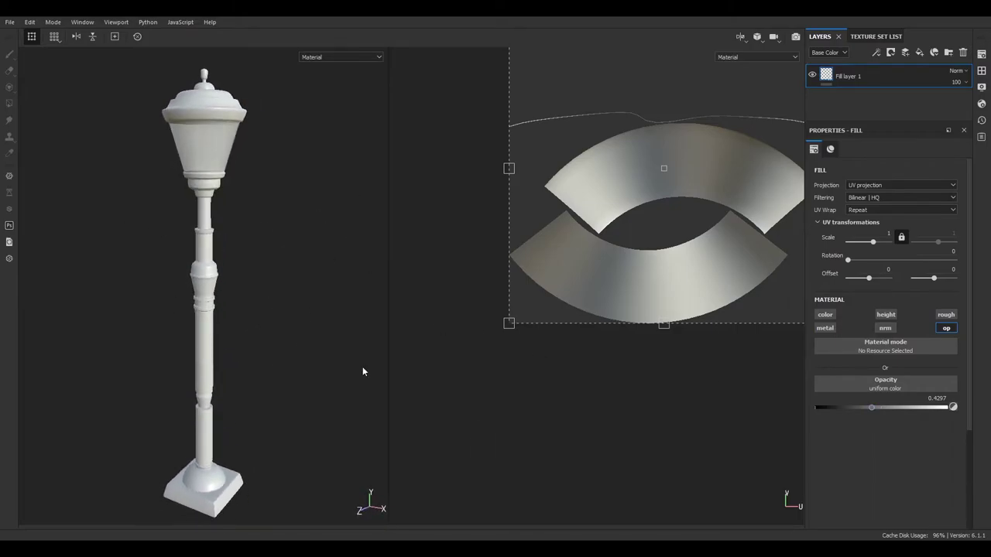
{"action": "left_click_drag", "start_coordinate": [184, 294], "coordinate": [219, 305], "text": "alt"}
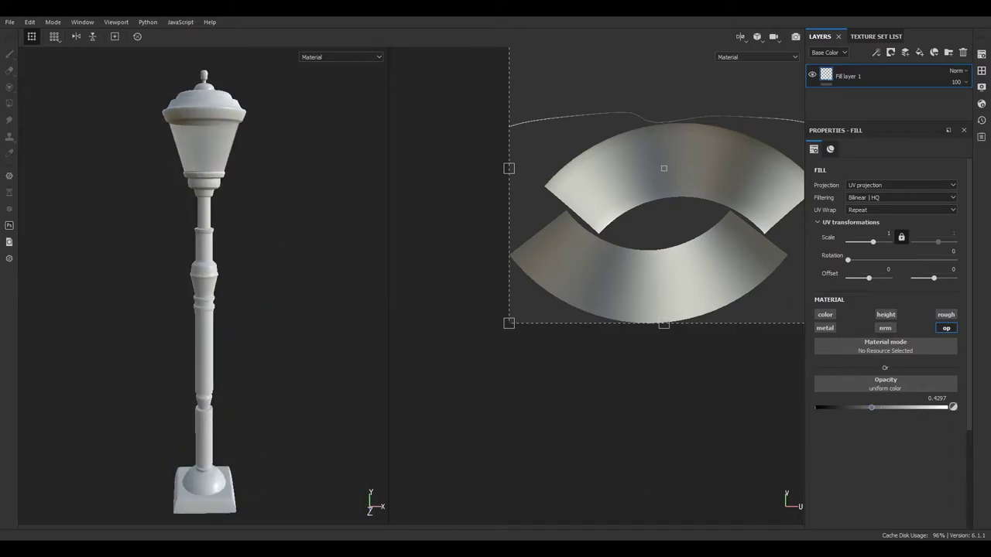
{"action": "left_click", "coordinate": [982, 56]}
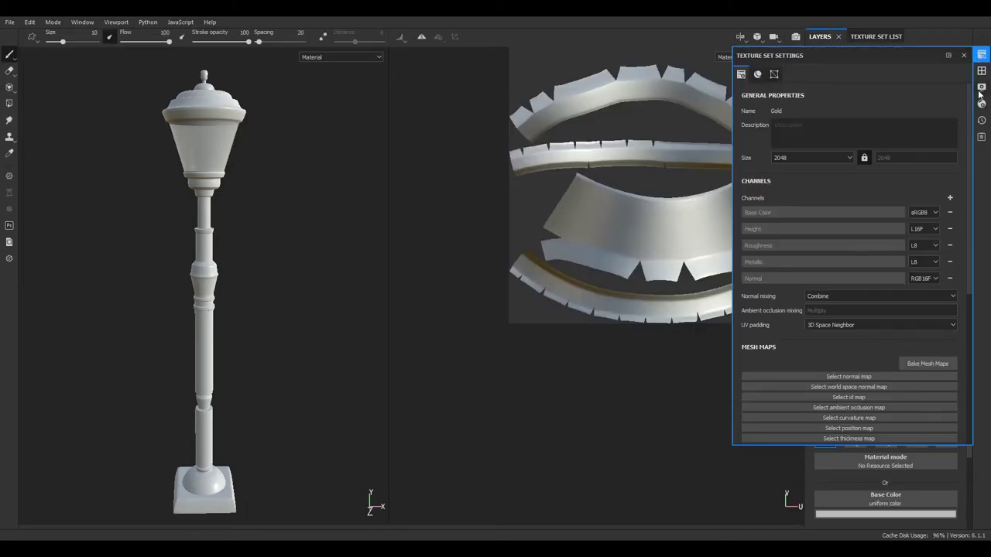
Bake mesh maps for all texture sets with Subsampling 4x4 antialiasing
{"action": "left_click", "coordinate": [927, 364]}
{"action": "scroll", "coordinate": [475, 277], "scroll_direction": "down", "scroll_amount": 3}
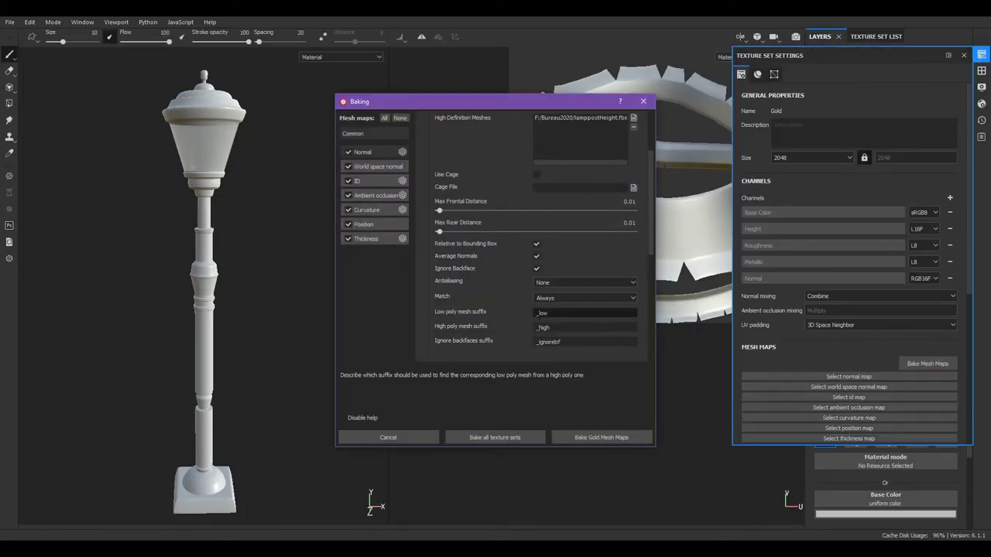
{"action": "left_click", "coordinate": [546, 304]}
{"action": "scroll", "coordinate": [546, 306], "scroll_direction": "down", "scroll_amount": 1}
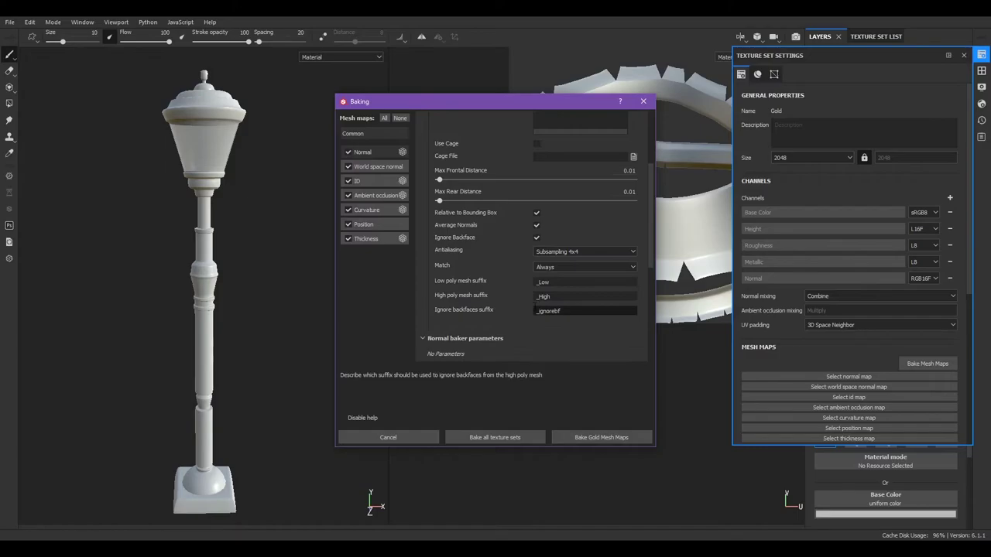
{"action": "left_click", "coordinate": [540, 280]}
{"action": "left_click", "coordinate": [499, 438]}
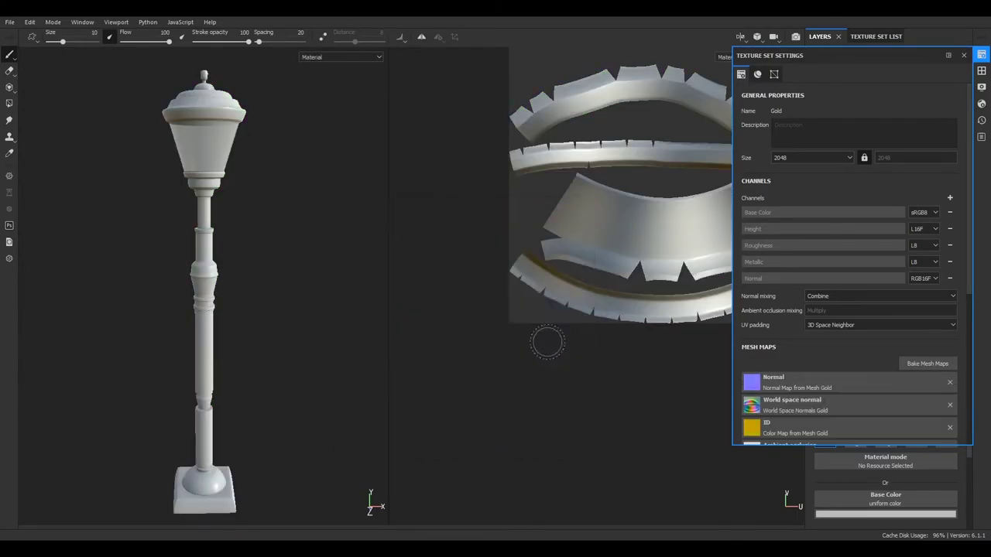
Apply Gold Pure, then the Gold Armor smart material from the shelf to the Gold set
{"action": "left_click", "coordinate": [981, 103]}
{"action": "scroll", "coordinate": [906, 263], "scroll_direction": "down", "scroll_amount": 1}
{"action": "left_click_drag", "start_coordinate": [573, 276], "coordinate": [844, 76]}
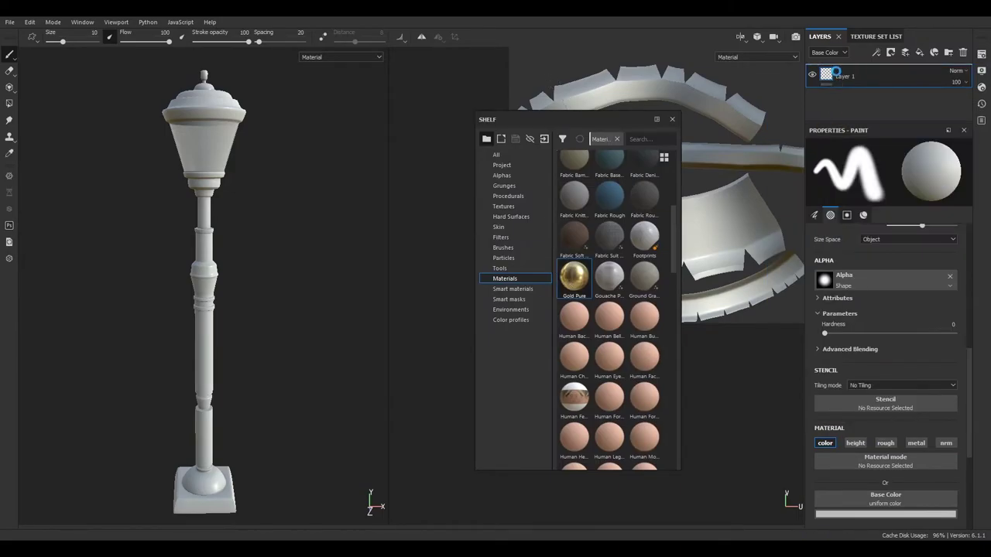
{"action": "scroll", "coordinate": [259, 311], "scroll_direction": "up", "scroll_amount": 3}
{"action": "left_click_drag", "start_coordinate": [259, 311], "coordinate": [233, 255], "text": "alt"}
{"action": "left_click", "coordinate": [513, 288]}
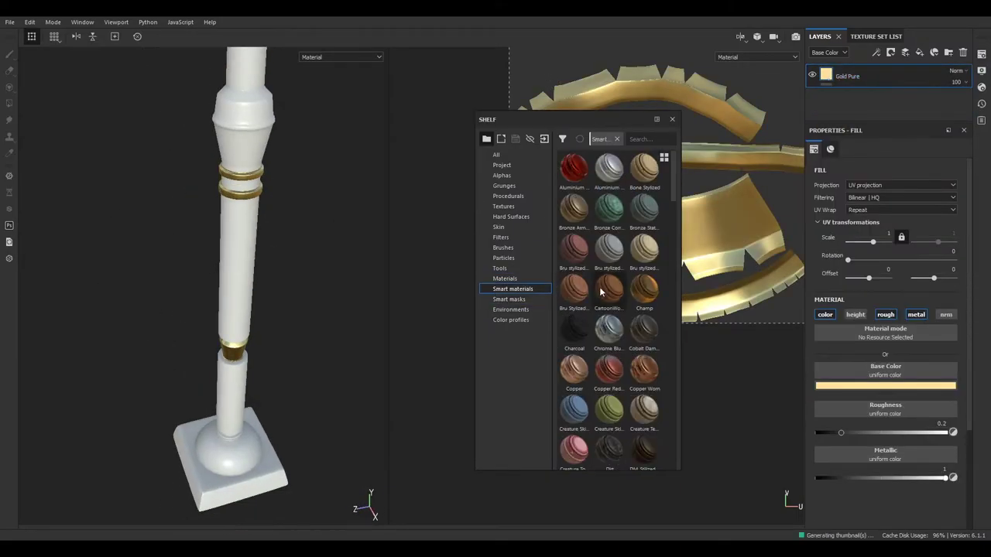
{"action": "scroll", "coordinate": [576, 264], "scroll_direction": "down", "scroll_amount": 2}
{"action": "left_click_drag", "start_coordinate": [574, 247], "coordinate": [859, 77]}
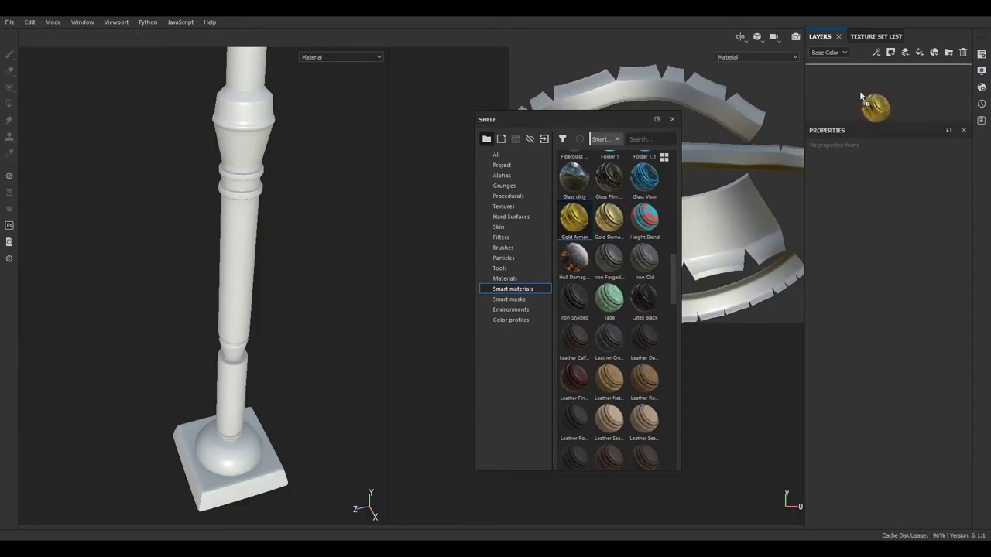
{"action": "scroll", "coordinate": [597, 311], "scroll_direction": "down", "scroll_amount": 5}
{"action": "left_click", "coordinate": [672, 120]}
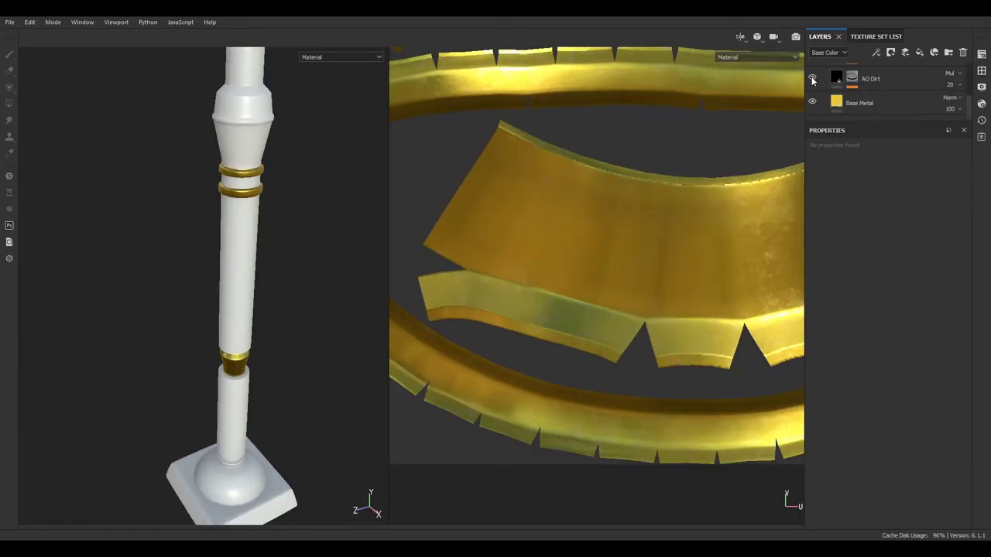
Set the AO Dirt layer's colour to black, checking its mask and base colour channel
{"action": "left_click", "coordinate": [812, 83]}
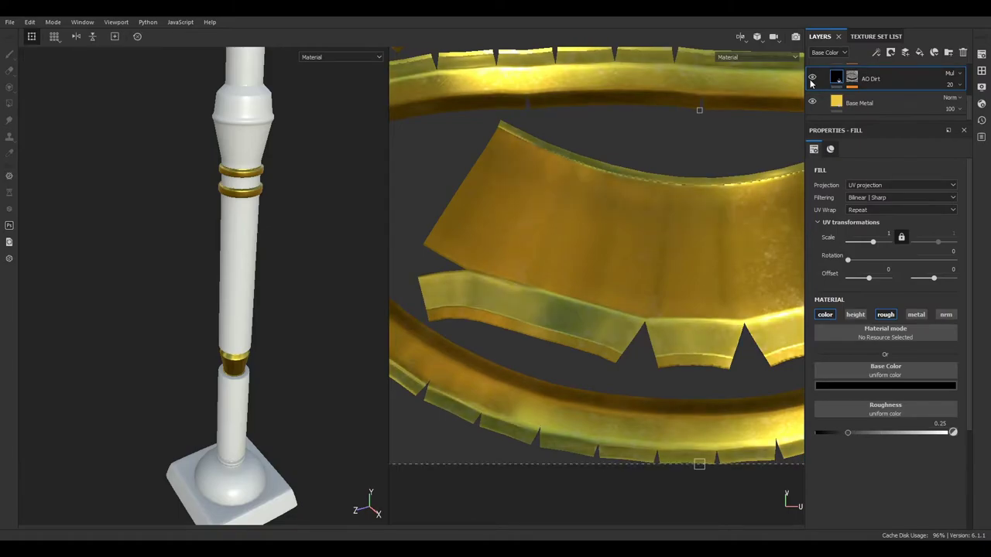
{"action": "left_click", "coordinate": [836, 78], "text": "alt"}
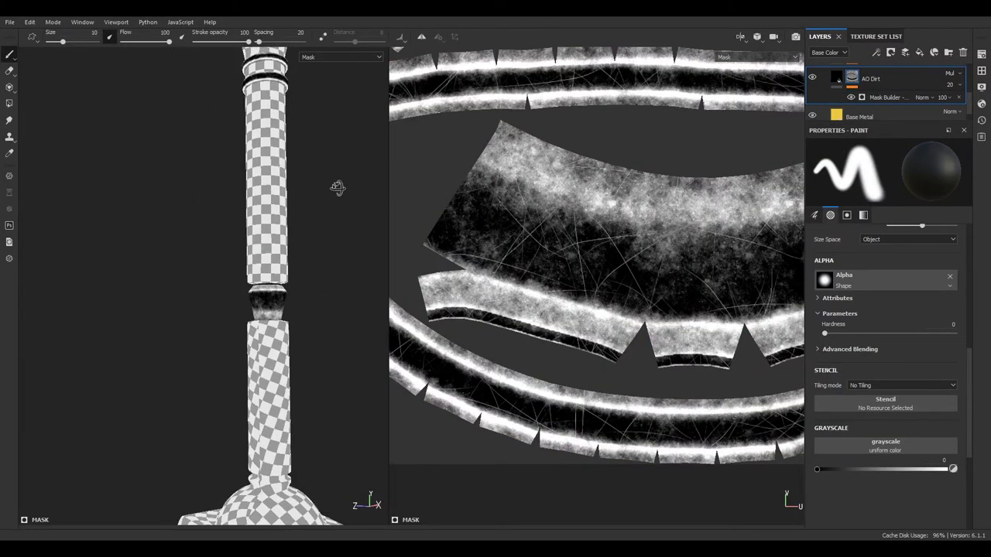
{"action": "left_click", "coordinate": [837, 78], "text": "alt"}
{"action": "left_click", "coordinate": [755, 86]}
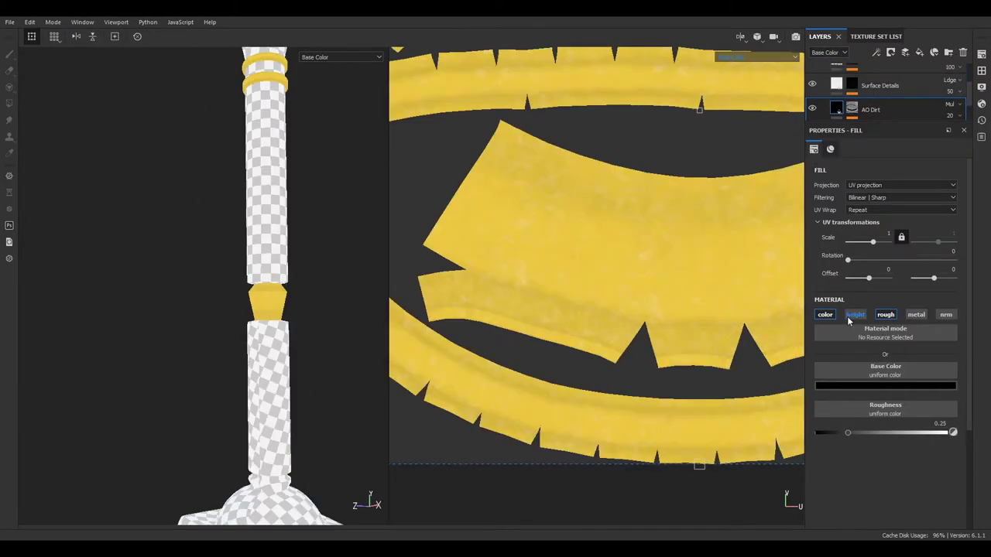
{"action": "left_click", "coordinate": [880, 393]}
Edit the Surface Details layer's colour in the colour picker
{"action": "left_click", "coordinate": [875, 86]}
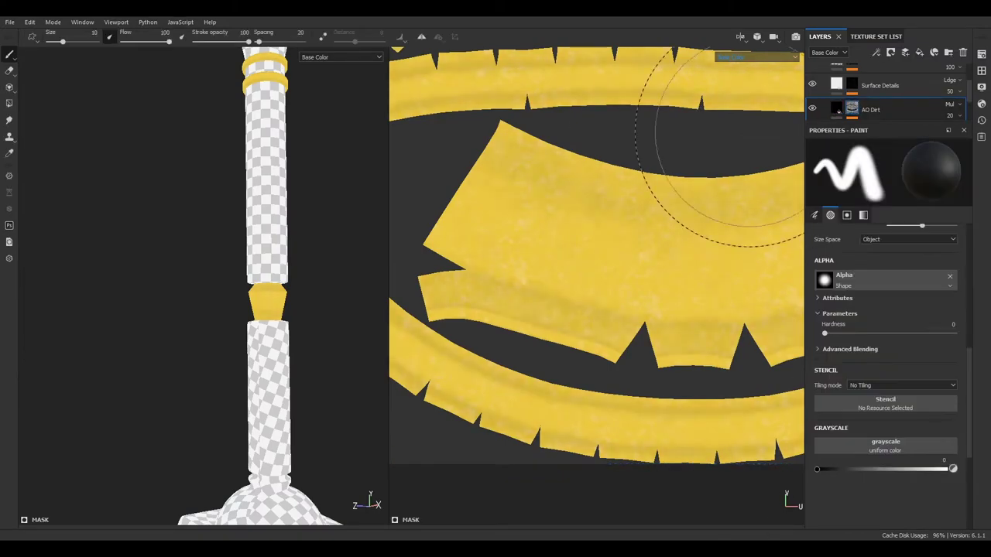
{"action": "left_click", "coordinate": [836, 85], "text": "alt"}
{"action": "left_click", "coordinate": [837, 85], "text": "alt"}
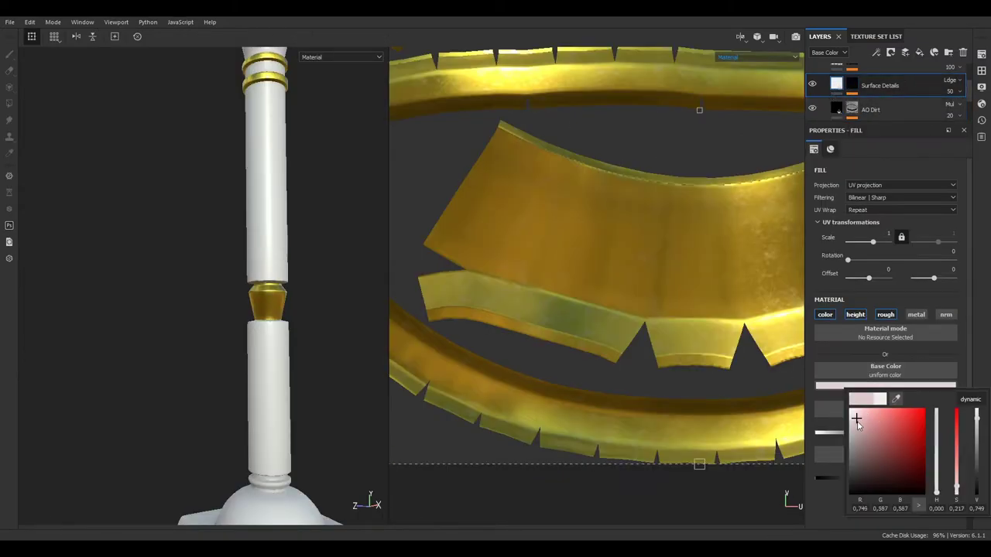
{"action": "left_click", "coordinate": [713, 293]}
Adjust the Metal Torsions layer's height value
{"action": "left_click", "coordinate": [835, 104], "text": "alt"}
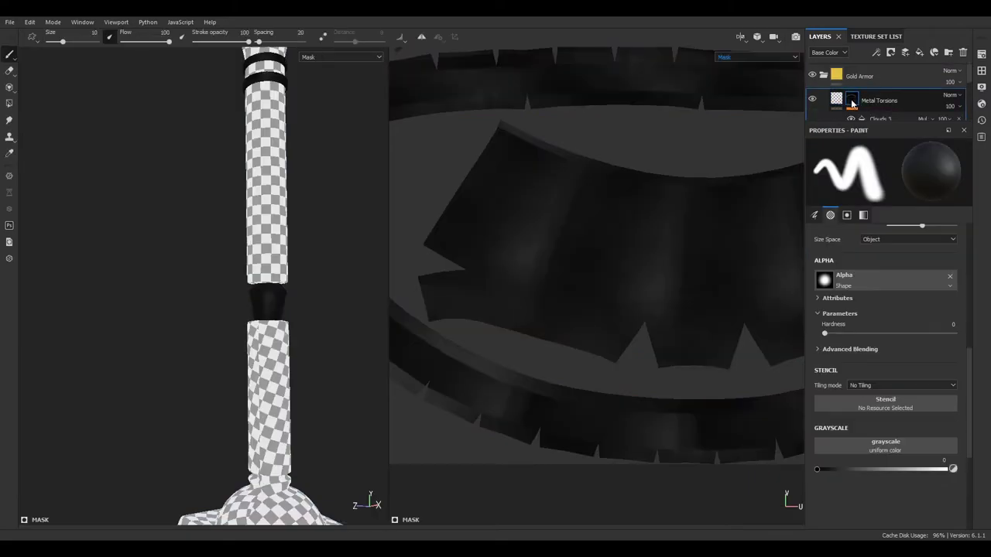
{"action": "left_click", "coordinate": [834, 104], "text": "alt"}
{"action": "scroll", "coordinate": [301, 295], "scroll_direction": "up", "scroll_amount": 2}
{"action": "scroll", "coordinate": [600, 320], "scroll_direction": "up", "scroll_amount": 2}
{"action": "scroll", "coordinate": [214, 272], "scroll_direction": "down", "scroll_amount": 3}
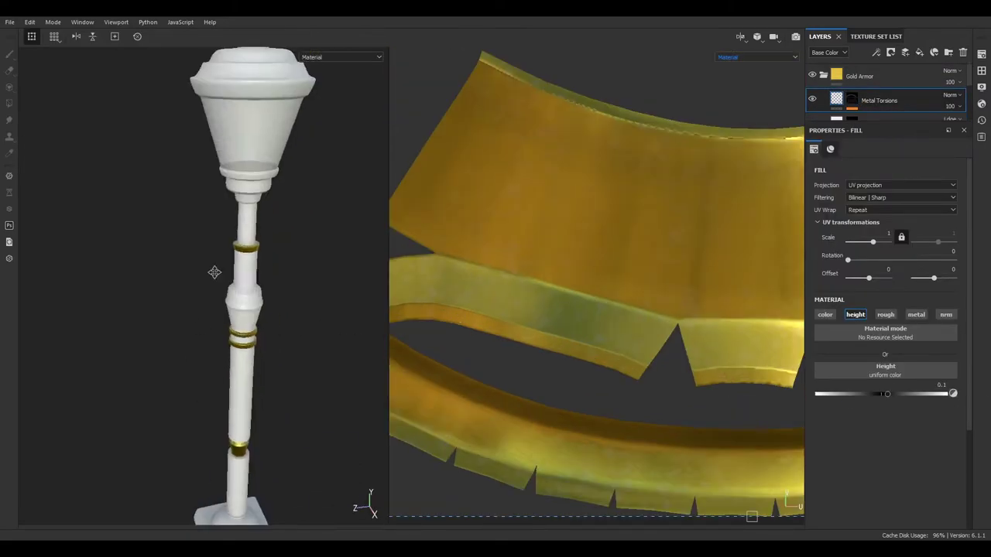
{"action": "scroll", "coordinate": [215, 336], "scroll_direction": "up", "scroll_amount": 5}
{"action": "scroll", "coordinate": [268, 281], "scroll_direction": "down", "scroll_amount": 2}
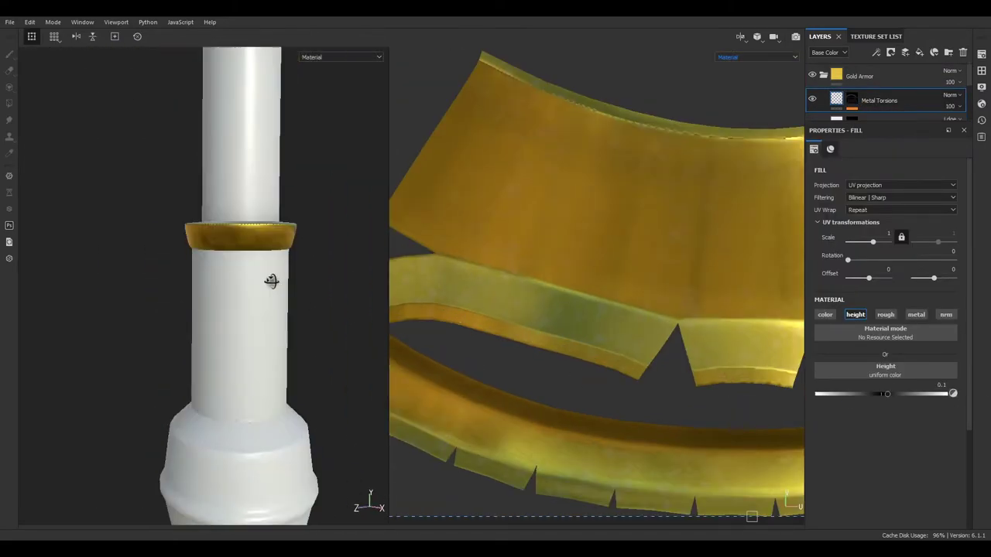
{"action": "scroll", "coordinate": [268, 281], "scroll_direction": "down", "scroll_amount": 3}
{"action": "scroll", "coordinate": [326, 287], "scroll_direction": "up", "scroll_amount": 1}
Switch to the Metal texture set, search the shelf for 'metal' and apply Steel Painted Rough Damaged
{"action": "scroll", "coordinate": [246, 287], "scroll_direction": "down", "scroll_amount": 1}
{"action": "left_click", "coordinate": [870, 37]}
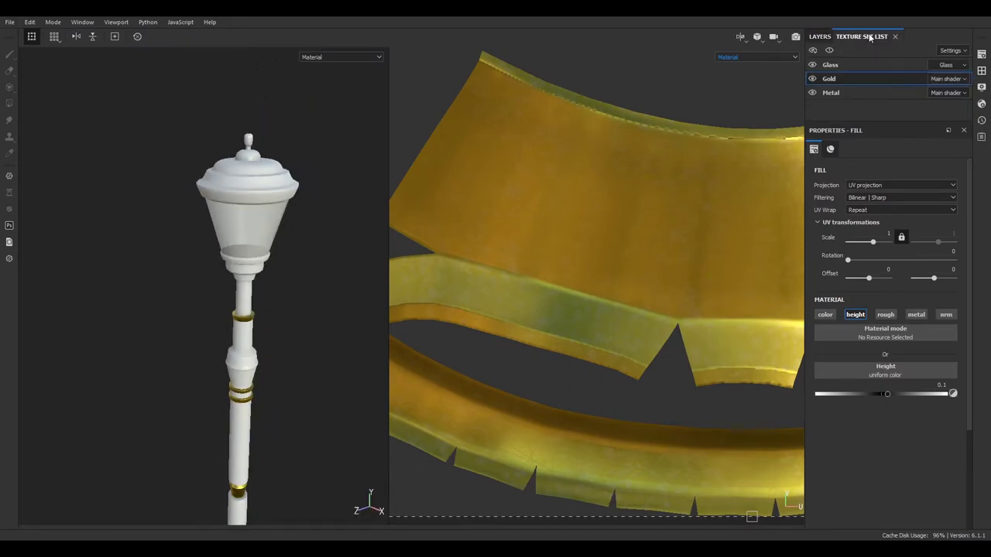
{"action": "left_click", "coordinate": [831, 92]}
{"action": "left_click", "coordinate": [820, 36]}
{"action": "left_click", "coordinate": [981, 70]}
{"action": "left_click_drag", "start_coordinate": [782, 69], "coordinate": [472, 128]}
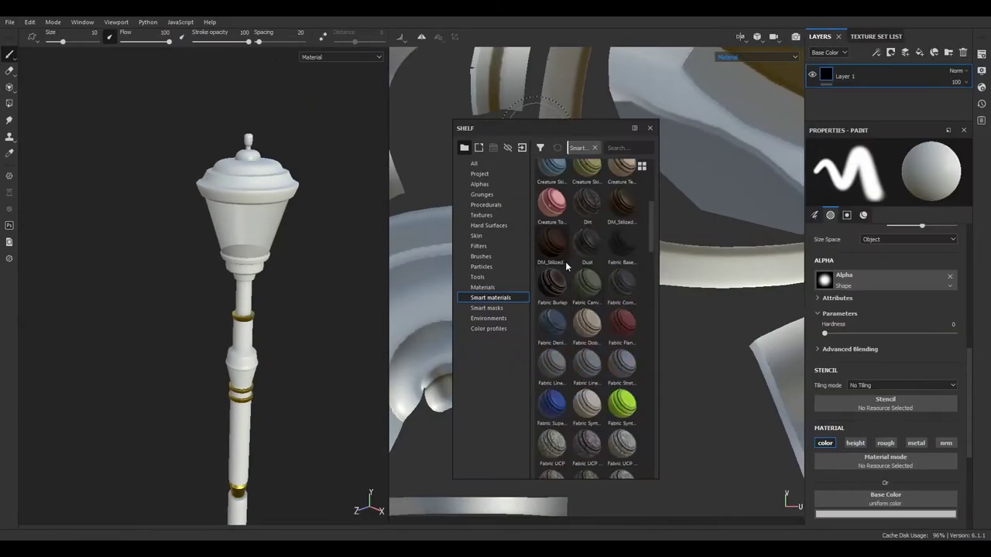
{"action": "left_click", "coordinate": [619, 147]}
{"action": "type", "text": "metal"}
{"action": "left_click_drag", "start_coordinate": [623, 295], "coordinate": [882, 76]}
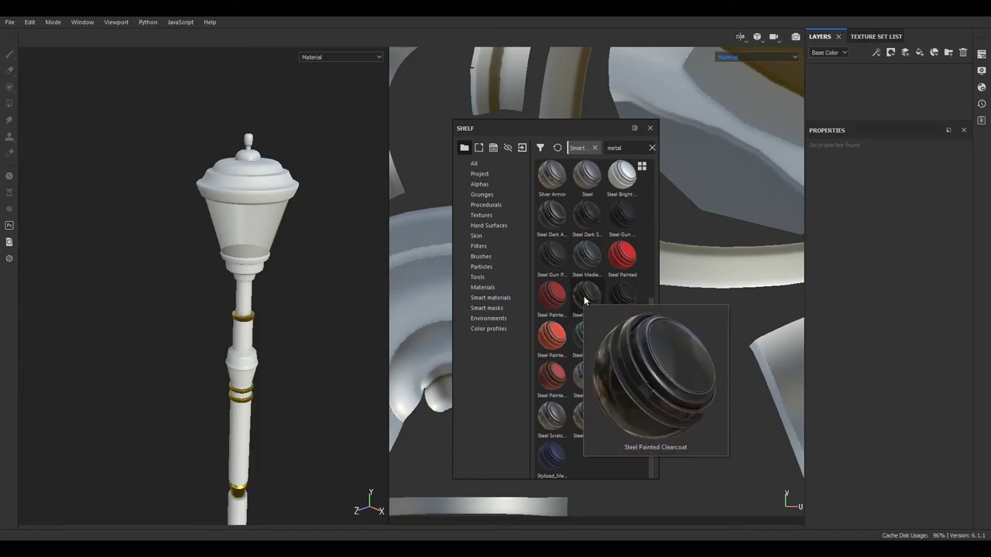
Try Steel Gun Matte on the metal body, undo it, and inspect the lamp head and pole
{"action": "middle_click_drag", "start_coordinate": [296, 383], "coordinate": [296, 202]}
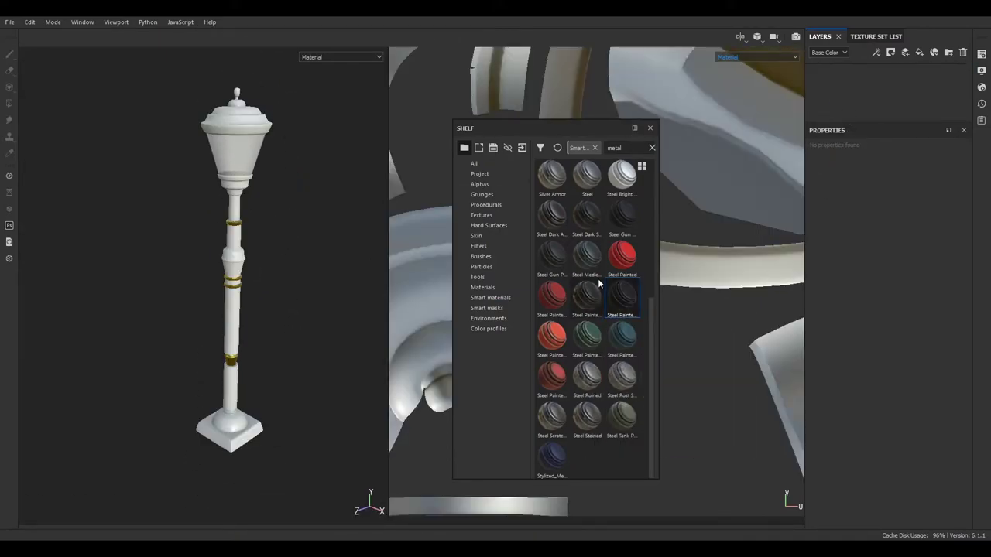
{"action": "left_click_drag", "start_coordinate": [623, 215], "coordinate": [873, 98]}
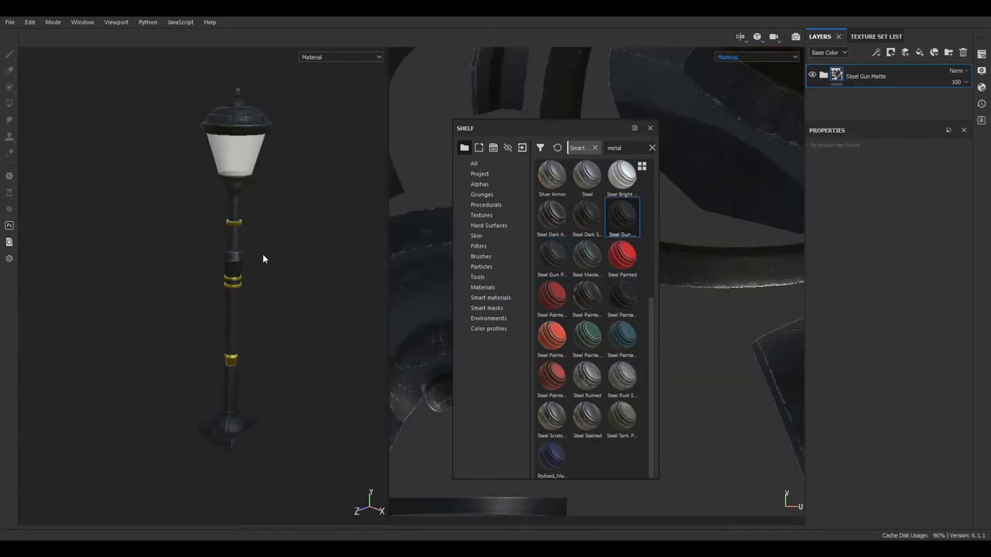
{"action": "key", "text": "ctrl+z"}
{"action": "scroll", "coordinate": [589, 310], "scroll_direction": "up", "scroll_amount": 3}
{"action": "left_click_drag", "start_coordinate": [586, 341], "coordinate": [265, 223]}
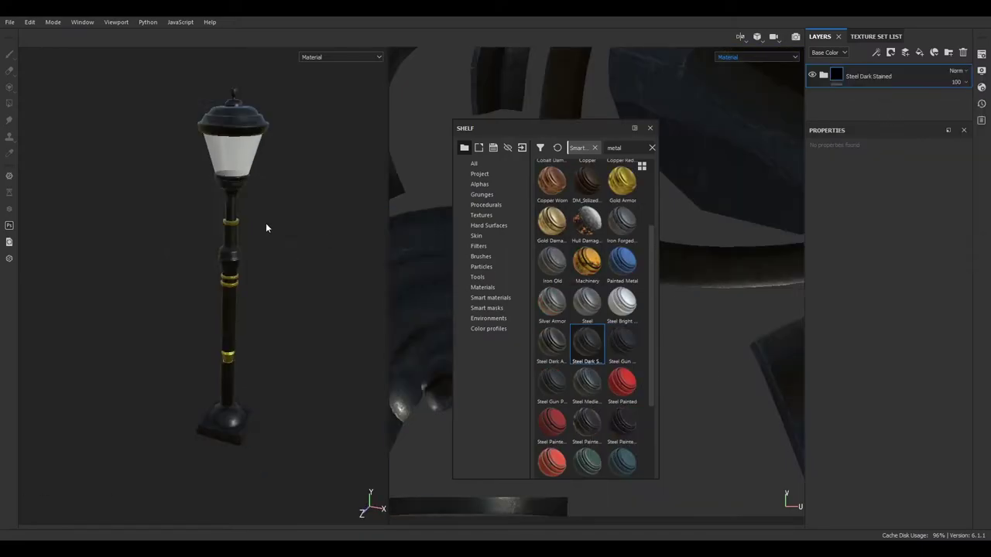
{"action": "scroll", "coordinate": [207, 117], "scroll_direction": "up", "scroll_amount": 3}
{"action": "left_click_drag", "start_coordinate": [207, 117], "coordinate": [195, 320], "text": "alt"}
{"action": "scroll", "coordinate": [194, 320], "scroll_direction": "up", "scroll_amount": 3}
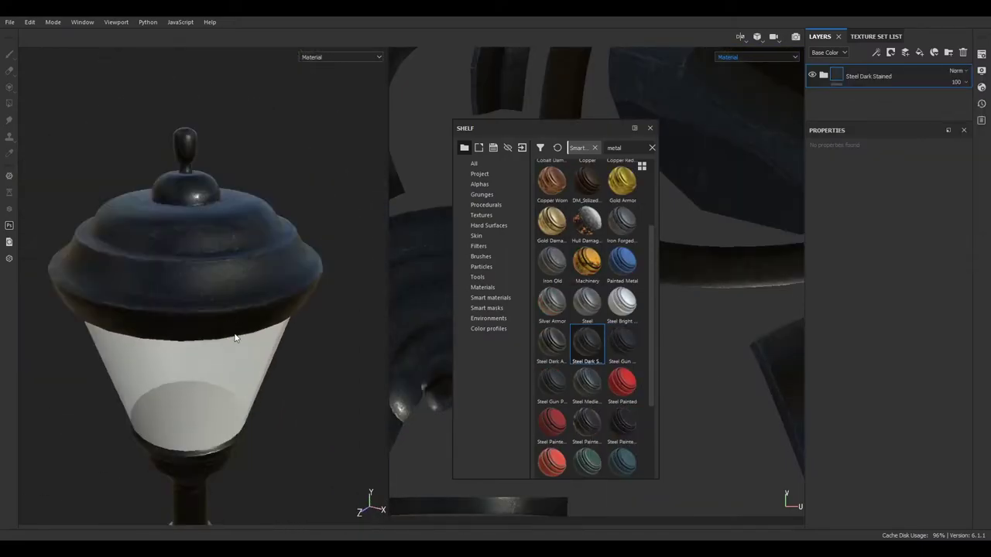
{"action": "scroll", "coordinate": [235, 336], "scroll_direction": "down", "scroll_amount": 3}
{"action": "middle_click_drag", "start_coordinate": [234, 336], "coordinate": [234, 203], "text": "alt"}
{"action": "scroll", "coordinate": [234, 203], "scroll_direction": "up", "scroll_amount": 3}
{"action": "left_click_drag", "start_coordinate": [294, 259], "coordinate": [168, 307], "text": "alt"}
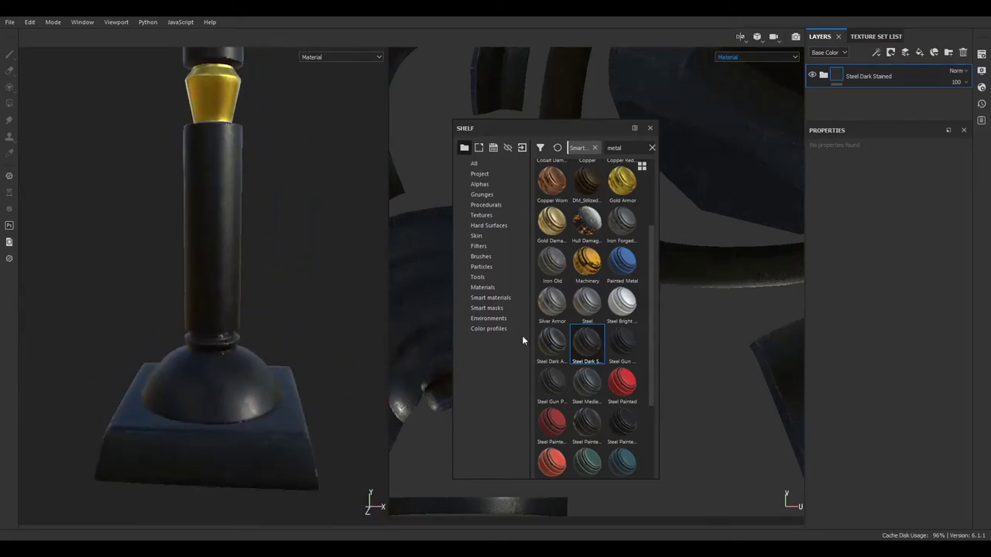
{"action": "scroll", "coordinate": [560, 376], "scroll_direction": "down", "scroll_amount": 1}
{"action": "scroll", "coordinate": [561, 377], "scroll_direction": "down", "scroll_amount": 3}
Apply the DM_Stilized_Metal smart material, undoing a trial of Steel Painted Clearcoat
{"action": "left_click_drag", "start_coordinate": [622, 294], "coordinate": [808, 107]}
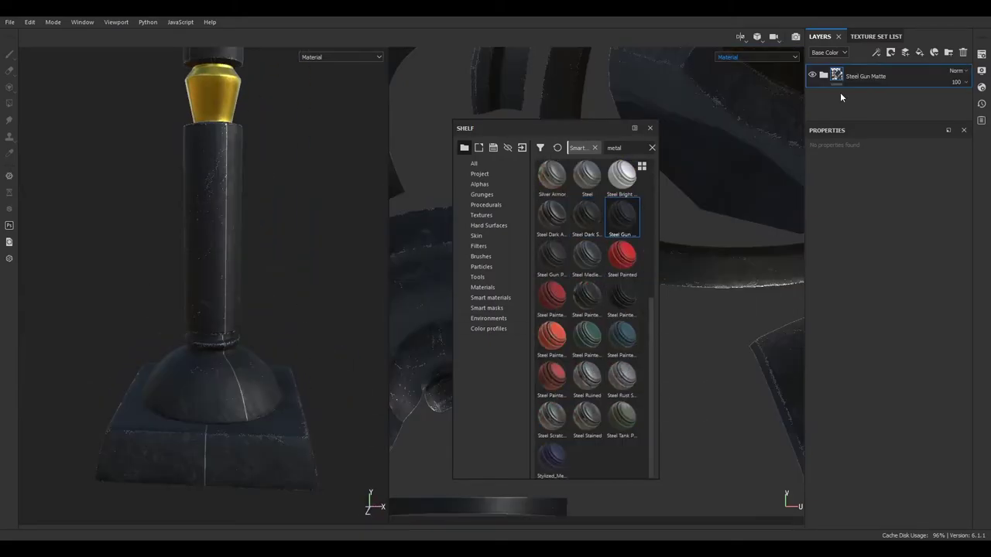
{"action": "left_click_drag", "start_coordinate": [586, 295], "coordinate": [219, 271]}
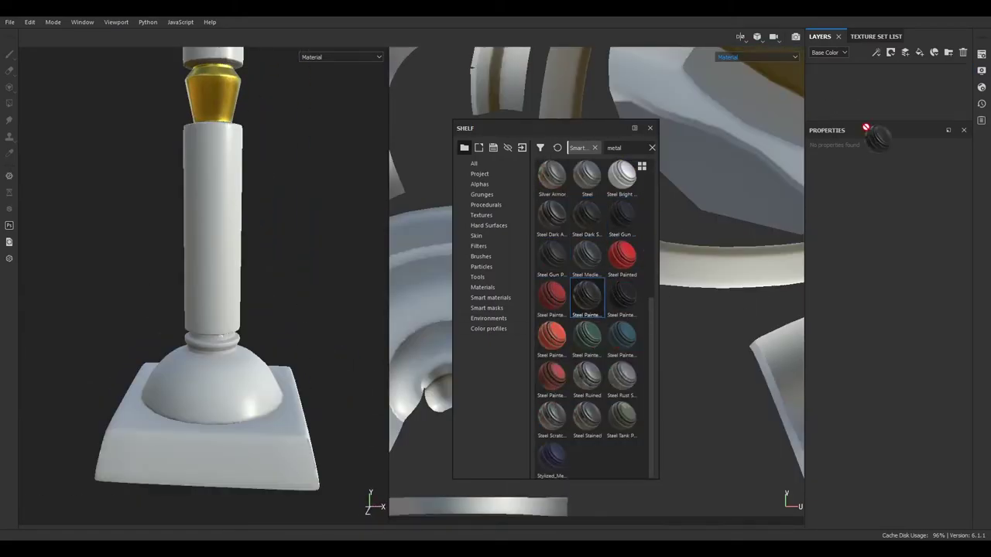
{"action": "scroll", "coordinate": [231, 274], "scroll_direction": "up", "scroll_amount": 5}
{"action": "scroll", "coordinate": [232, 273], "scroll_direction": "up", "scroll_amount": 3}
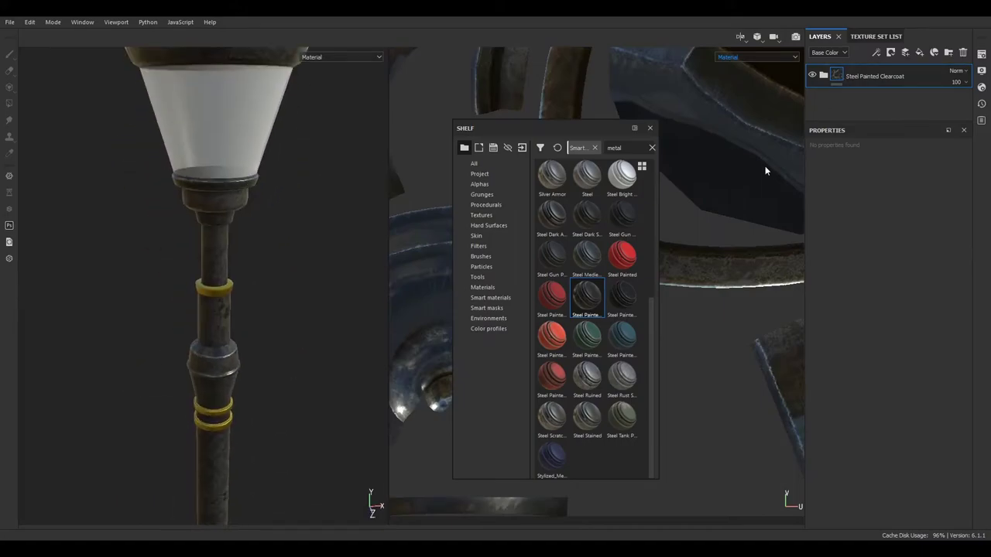
{"action": "scroll", "coordinate": [568, 269], "scroll_direction": "up", "scroll_amount": 5}
{"action": "key", "text": "ctrl+z"}
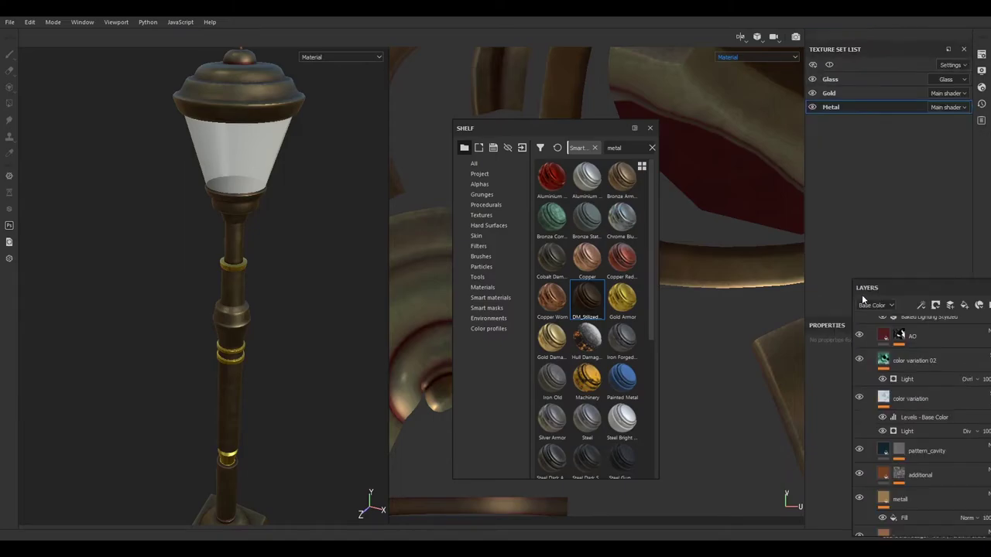
Redock the layer stack beside the texture set list and the properties panel below it
{"action": "mouse_move", "coordinate": [820, 311]}
{"action": "left_mouse_down"}
{"action": "mouse_move", "coordinate": [852, 147]}
{"action": "mouse_move", "coordinate": [821, 38]}
{"action": "left_mouse_up"}
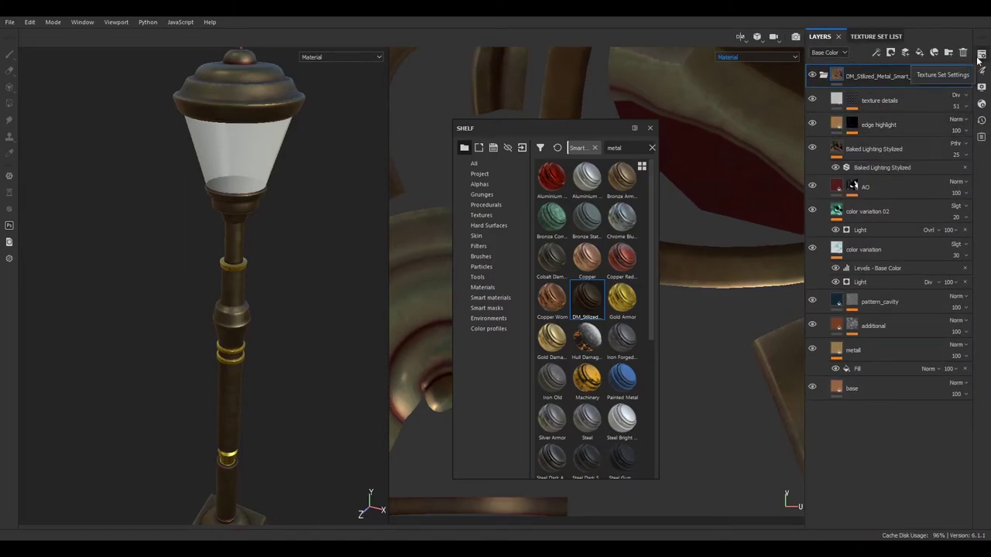
{"action": "left_click", "coordinate": [981, 88]}
{"action": "left_click_drag", "start_coordinate": [982, 90], "coordinate": [863, 474]}
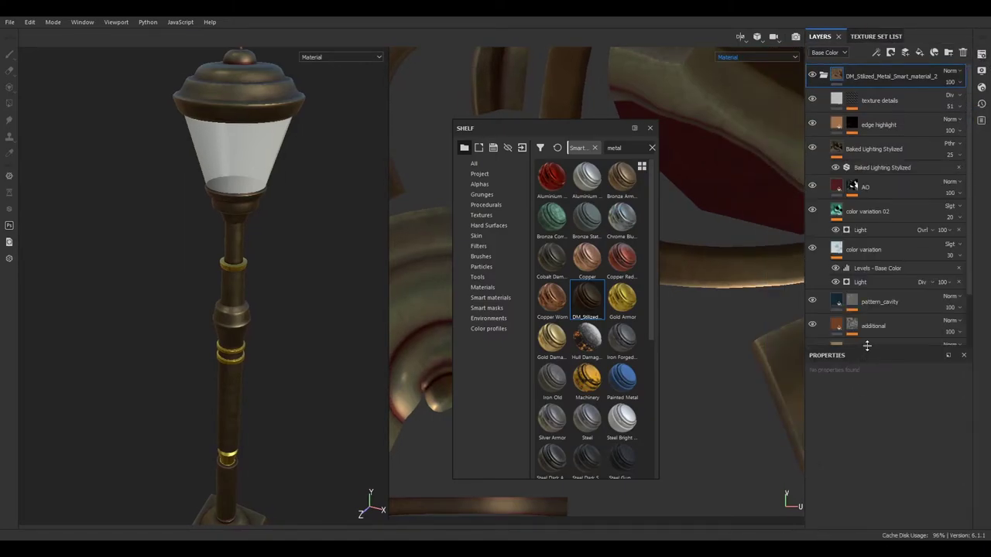
{"action": "scroll", "coordinate": [866, 346], "scroll_direction": "down", "scroll_amount": 2}
{"action": "scroll", "coordinate": [288, 284], "scroll_direction": "up", "scroll_amount": 2}
{"action": "scroll", "coordinate": [259, 305], "scroll_direction": "up", "scroll_amount": 4}
{"action": "scroll", "coordinate": [293, 343], "scroll_direction": "down", "scroll_amount": 5}
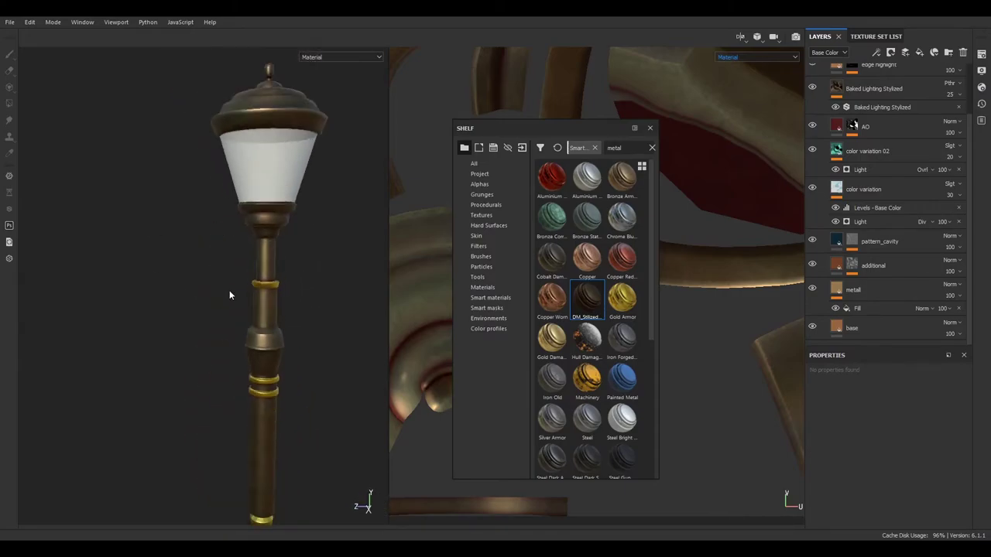
{"action": "left_click_drag", "start_coordinate": [229, 294], "coordinate": [232, 364], "text": "alt"}
{"action": "left_click_drag", "start_coordinate": [587, 298], "coordinate": [891, 155]}
{"action": "left_click_drag", "start_coordinate": [155, 263], "coordinate": [144, 188], "text": "alt"}
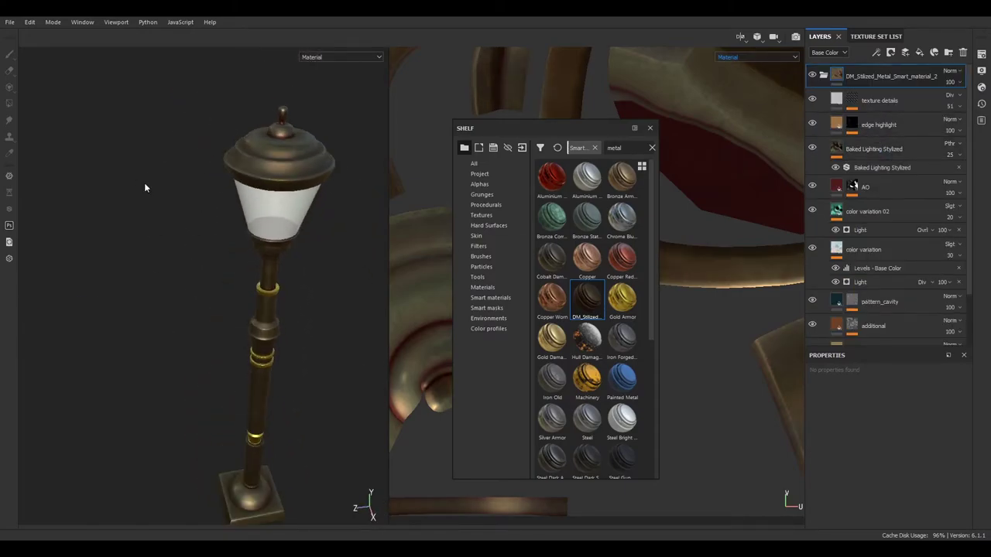
Lower the AO layer's Dirt generator Dirt Level to 0.01 and return to Material view
{"action": "left_click", "coordinate": [852, 187]}
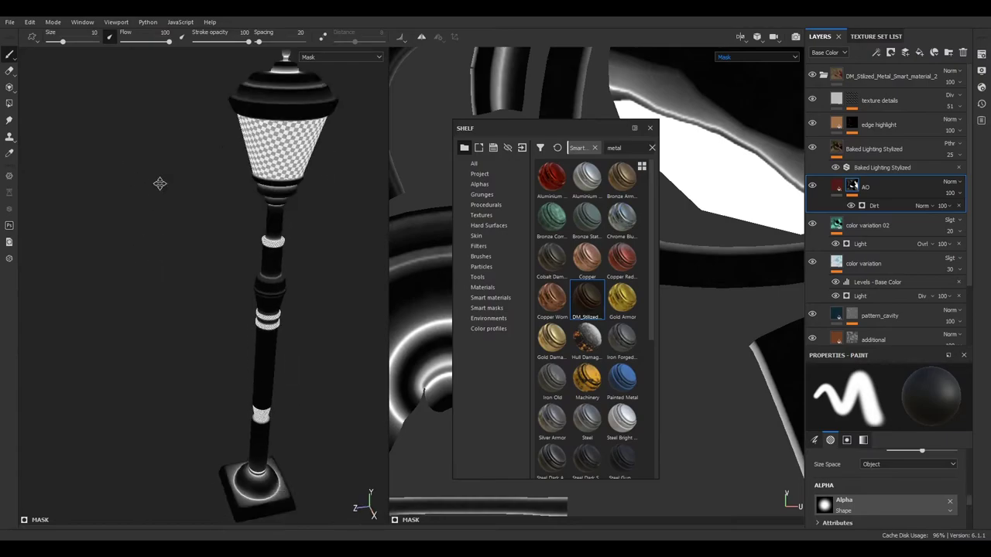
{"action": "left_click", "coordinate": [874, 206]}
{"action": "left_click_drag", "start_coordinate": [850, 348], "coordinate": [850, 233]}
{"action": "left_click_drag", "start_coordinate": [924, 324], "coordinate": [815, 329]}
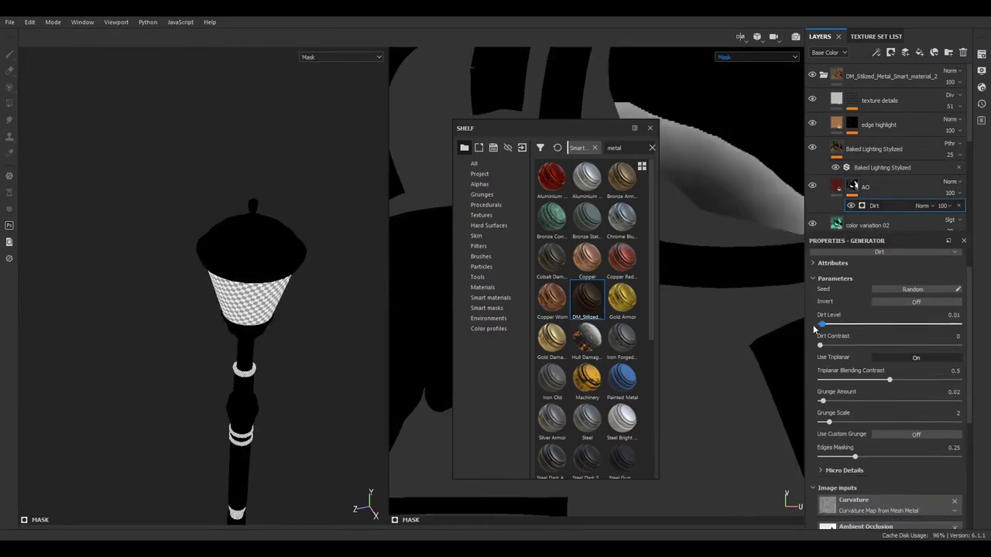
{"action": "key", "text": "m"}
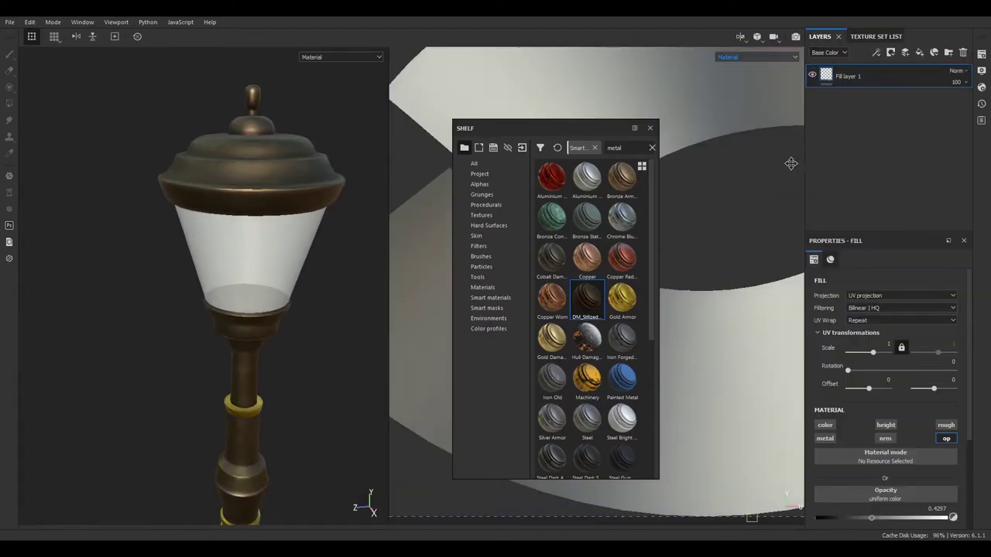
Drop the Glass fill layer's opacity to about 0.27
{"action": "scroll", "coordinate": [625, 254], "scroll_direction": "down", "scroll_amount": 5}
{"action": "scroll", "coordinate": [626, 255], "scroll_direction": "down", "scroll_amount": 5}
{"action": "scroll", "coordinate": [626, 255], "scroll_direction": "down", "scroll_amount": 5}
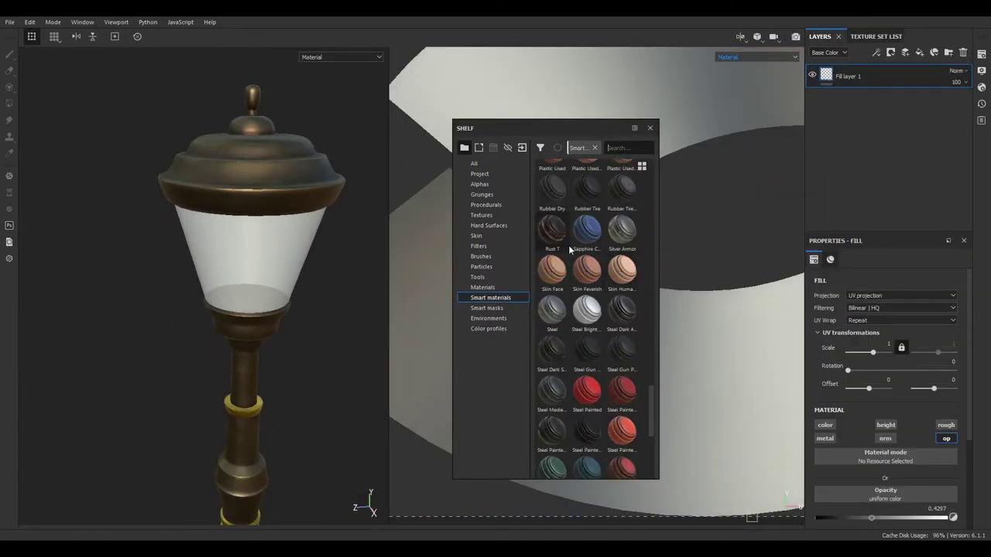
{"action": "scroll", "coordinate": [626, 255], "scroll_direction": "down", "scroll_amount": 5}
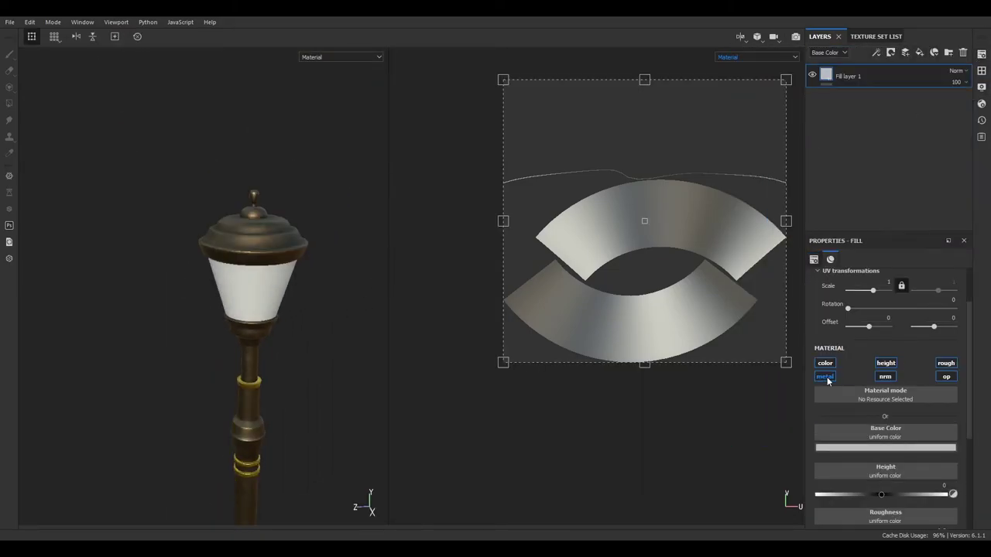
{"action": "scroll", "coordinate": [312, 377], "scroll_direction": "up", "scroll_amount": 3}
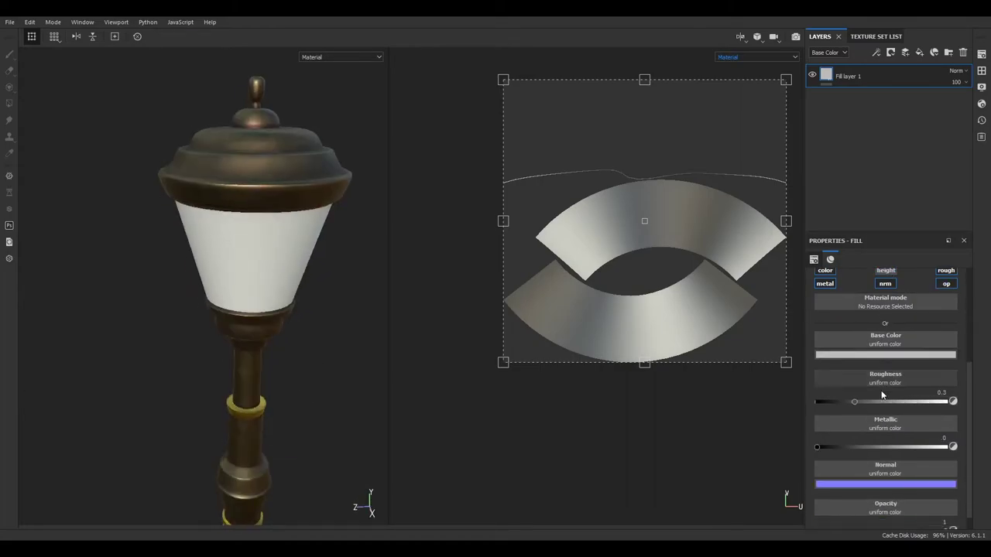
{"action": "scroll", "coordinate": [847, 446], "scroll_direction": "down", "scroll_amount": 1}
{"action": "left_click", "coordinate": [830, 511]}
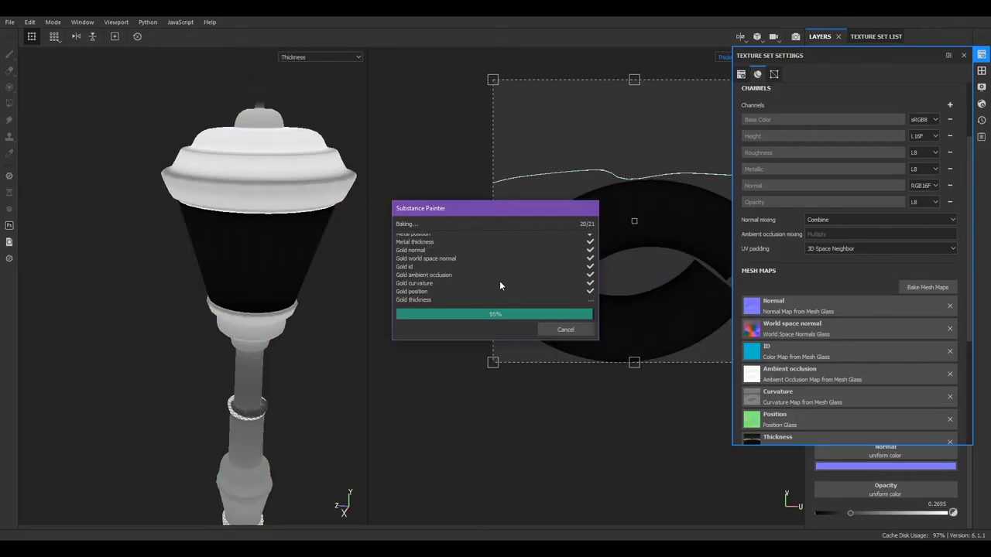
Orbit and pan the viewport to inspect the baked lamp head and pole
{"action": "left_click_drag", "start_coordinate": [137, 349], "coordinate": [286, 300], "text": "alt"}
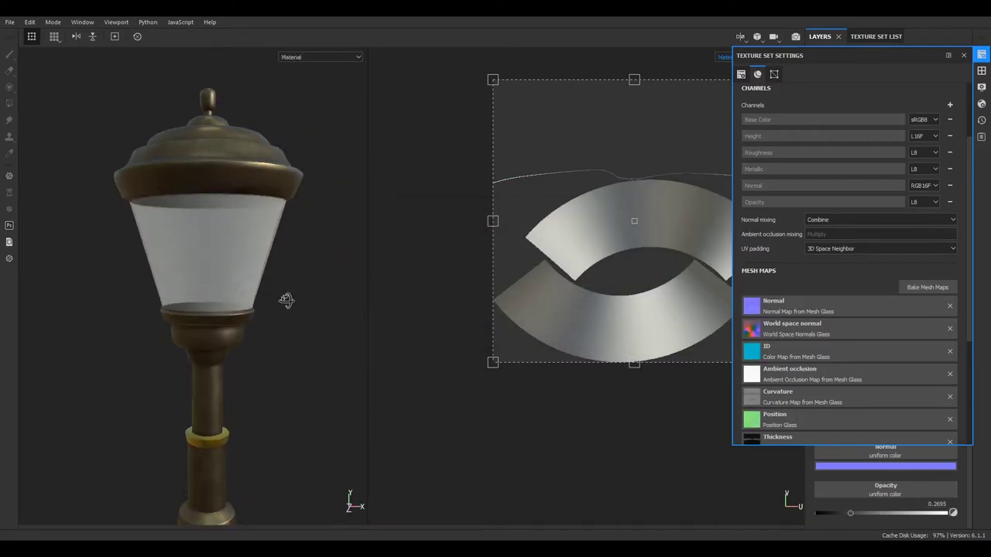
{"action": "mouse_move", "coordinate": [285, 300]}
{"action": "middle_mouse_down", "text": "alt"}
{"action": "mouse_move", "coordinate": [288, 173]}
{"action": "mouse_move", "coordinate": [278, 259]}
{"action": "mouse_move", "coordinate": [261, 287]}
{"action": "mouse_move", "coordinate": [289, 180]}
{"action": "mouse_move", "coordinate": [261, 301]}
{"action": "mouse_move", "coordinate": [242, 331]}
{"action": "middle_mouse_up", "text": "alt"}
{"action": "scroll", "coordinate": [258, 312], "scroll_direction": "up", "scroll_amount": 2}
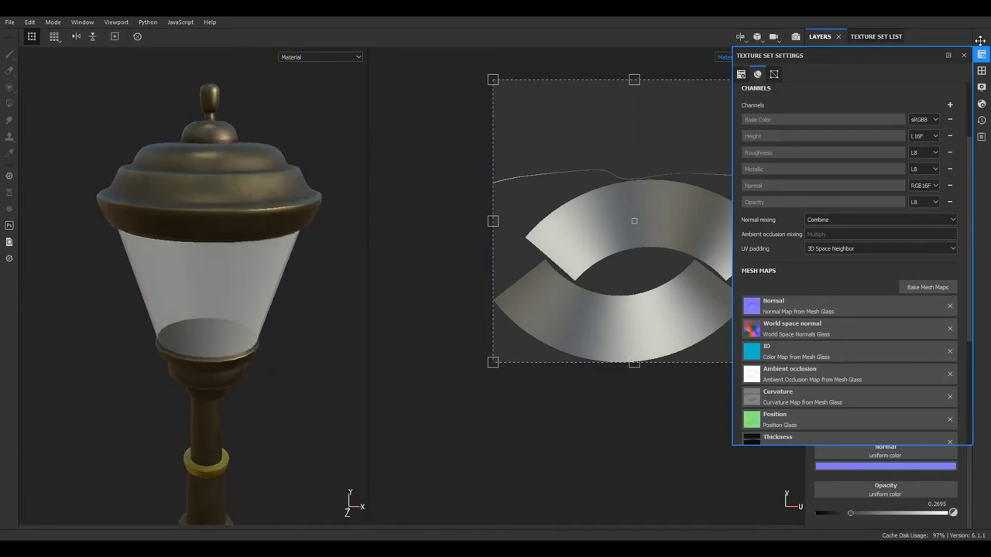
Give the glass fill a pale cream base colour, metallic 1 and roughness 0.49
{"action": "left_click", "coordinate": [885, 337]}
{"action": "left_click", "coordinate": [935, 395]}
{"action": "mouse_move", "coordinate": [914, 379]}
{"action": "left_mouse_down"}
{"action": "mouse_move", "coordinate": [848, 377]}
{"action": "mouse_move", "coordinate": [868, 377]}
{"action": "mouse_move", "coordinate": [866, 365]}
{"action": "left_mouse_up"}
{"action": "left_click", "coordinate": [933, 428]}
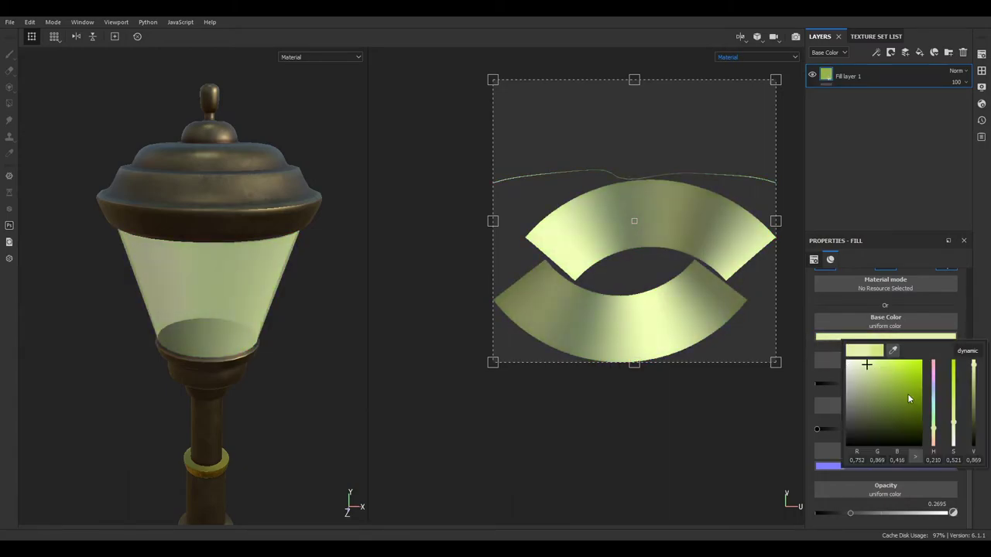
{"action": "left_click", "coordinate": [871, 373]}
{"action": "left_click", "coordinate": [904, 382]}
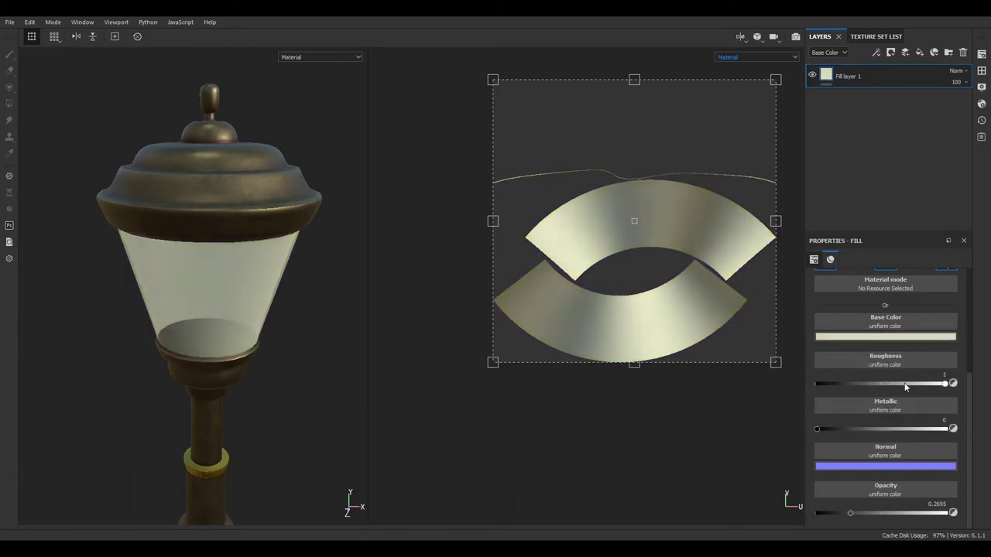
{"action": "left_click", "coordinate": [952, 429]}
{"action": "left_click_drag", "start_coordinate": [952, 429], "coordinate": [858, 429]}
{"action": "scroll", "coordinate": [857, 444], "scroll_direction": "up", "scroll_amount": 5}
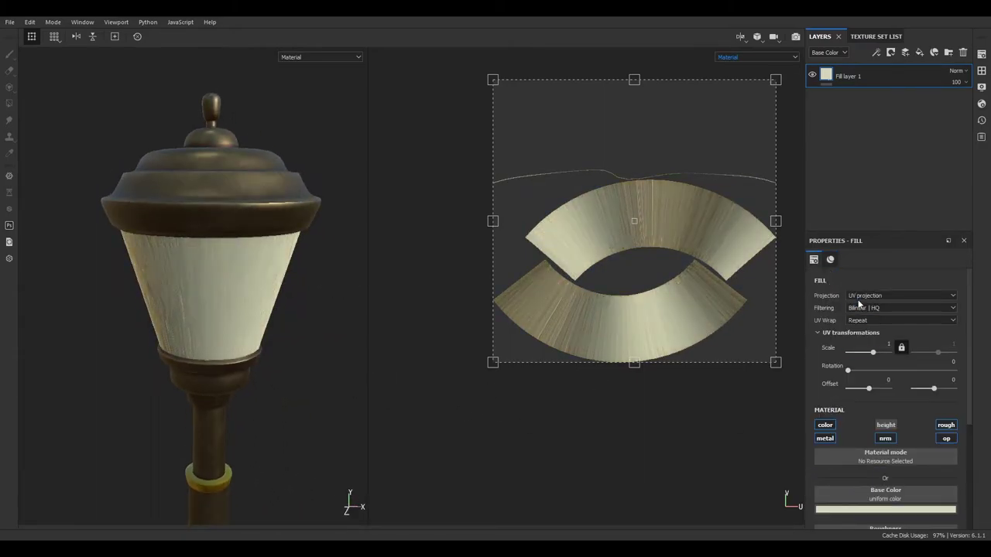
Try Spherical projection on the glass fill, then switch it back to UV projection
{"action": "left_click", "coordinate": [857, 295]}
{"action": "left_click", "coordinate": [875, 318]}
{"action": "left_click", "coordinate": [858, 295]}
{"action": "left_click", "coordinate": [875, 325]}
{"action": "left_click", "coordinate": [855, 295]}
{"action": "left_click", "coordinate": [867, 308]}
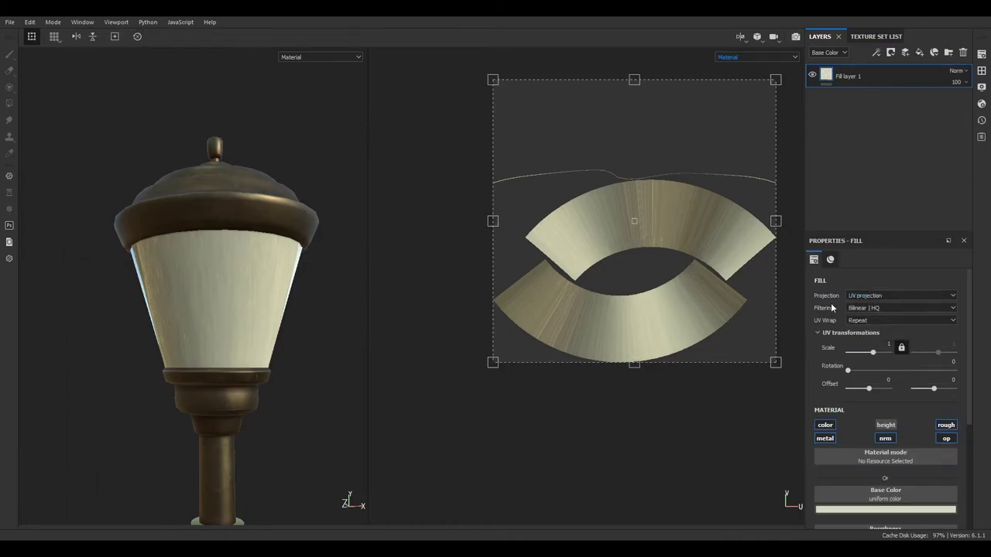
{"action": "scroll", "coordinate": [850, 302], "scroll_direction": "down", "scroll_amount": 3}
{"action": "scroll", "coordinate": [849, 302], "scroll_direction": "down", "scroll_amount": 2}
{"action": "scroll", "coordinate": [945, 426], "scroll_direction": "up", "scroll_amount": 3}
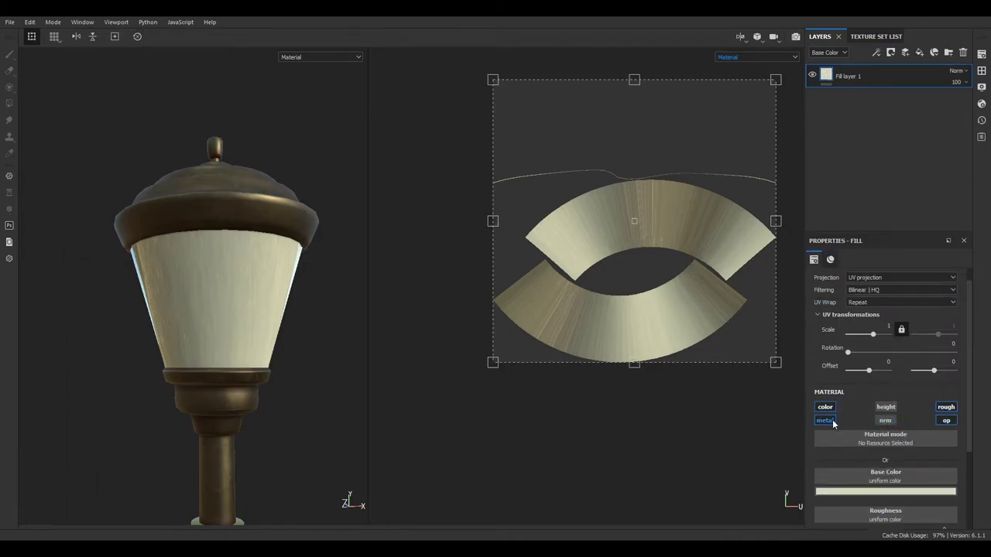
{"action": "scroll", "coordinate": [832, 419], "scroll_direction": "down", "scroll_amount": 3}
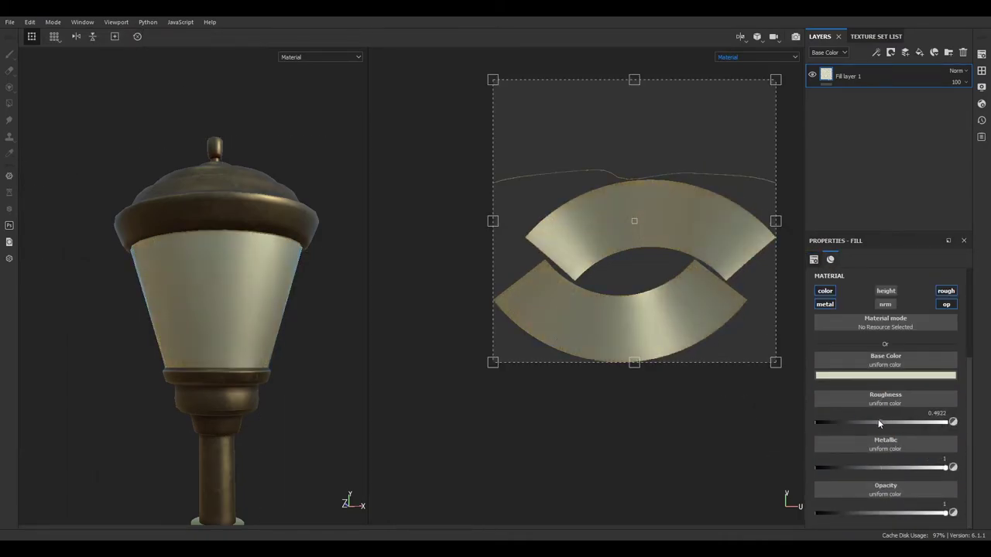
Return to the glass layer stack and rotate the lamp head to check the glass
{"action": "left_click", "coordinate": [862, 37]}
{"action": "left_click", "coordinate": [819, 36]}
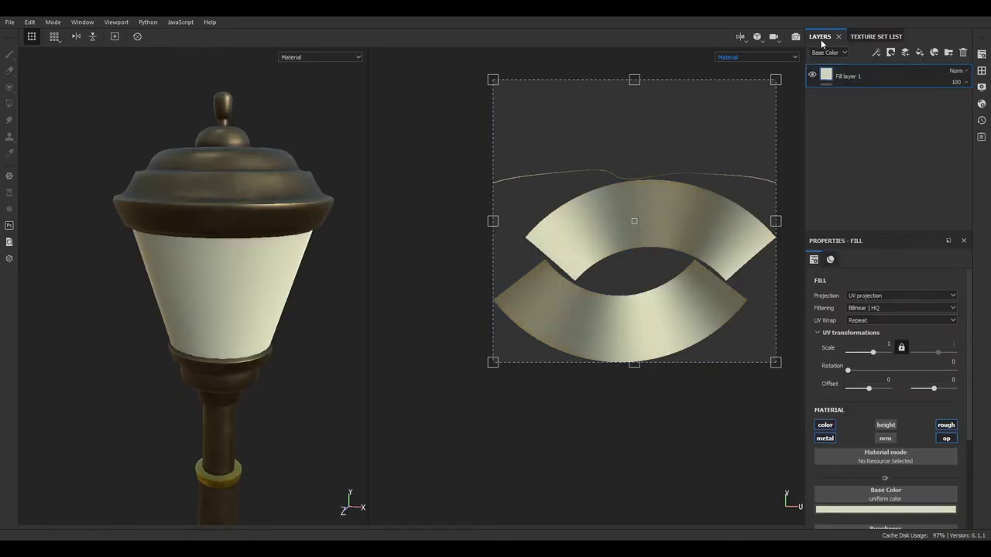
{"action": "left_click_drag", "start_coordinate": [320, 256], "coordinate": [295, 297], "text": "alt"}
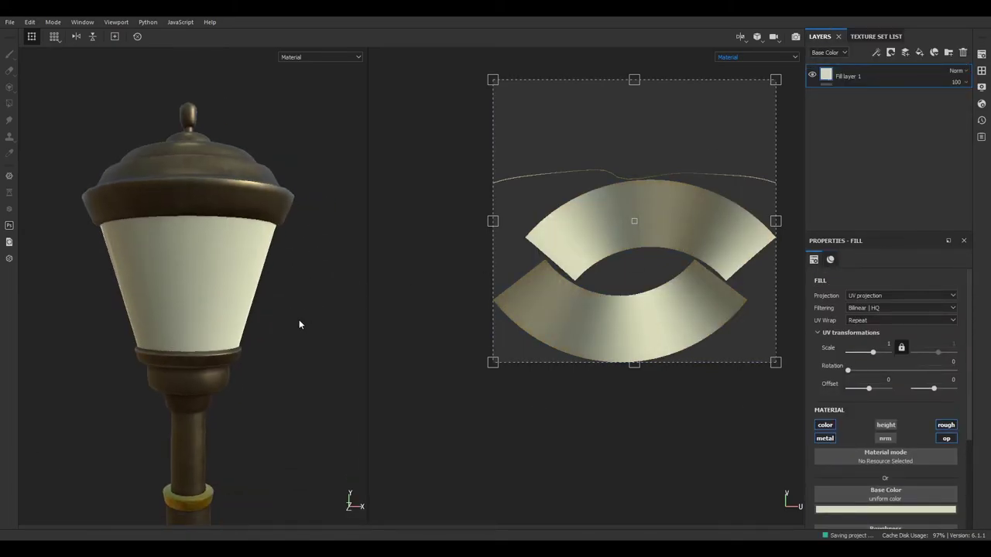
Open the Metal texture set's layers and collapse the stylized metal folder
{"action": "left_click", "coordinate": [865, 37]}
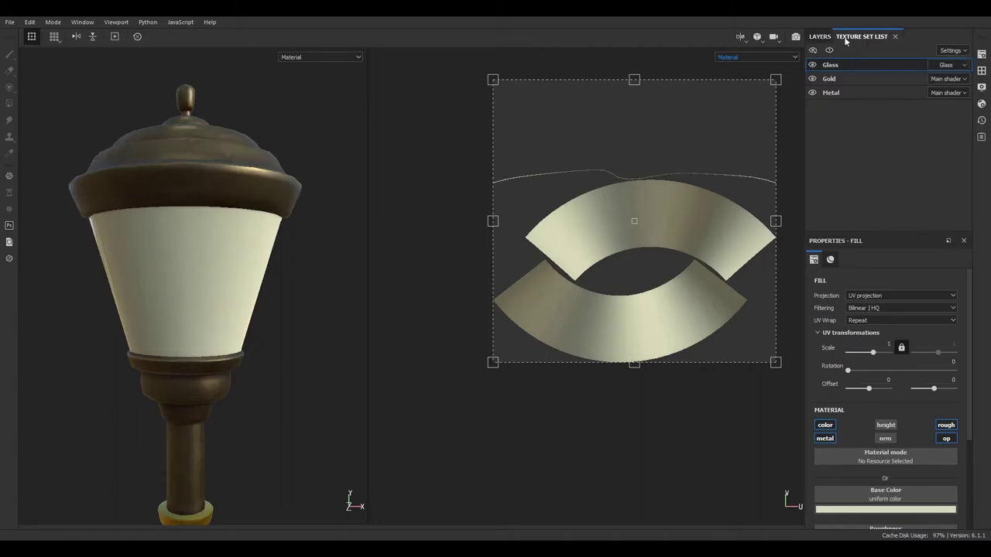
{"action": "left_click", "coordinate": [830, 78]}
{"action": "left_click", "coordinate": [843, 93]}
{"action": "double_click", "coordinate": [843, 94]}
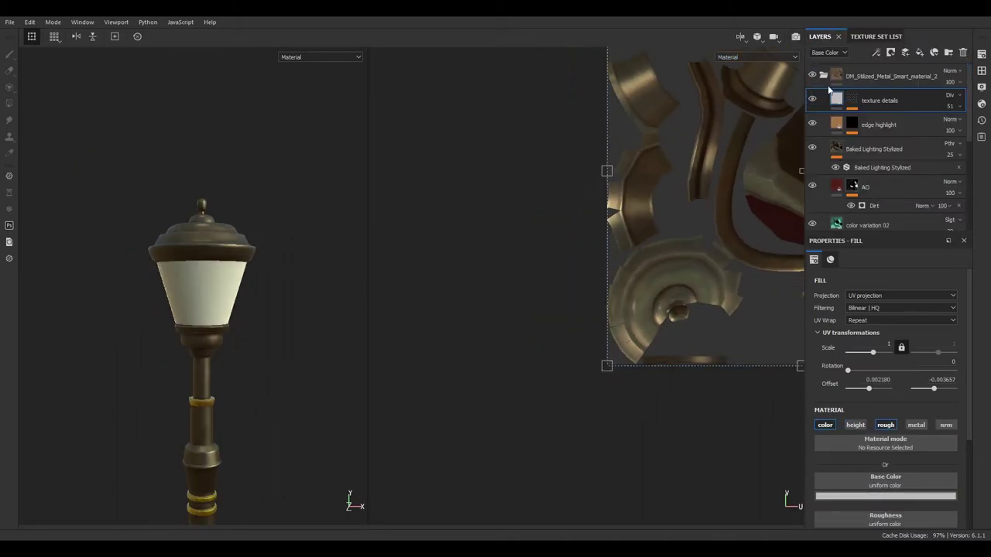
{"action": "left_click", "coordinate": [824, 75]}
{"action": "middle_click_drag", "start_coordinate": [297, 120], "coordinate": [262, 352]}
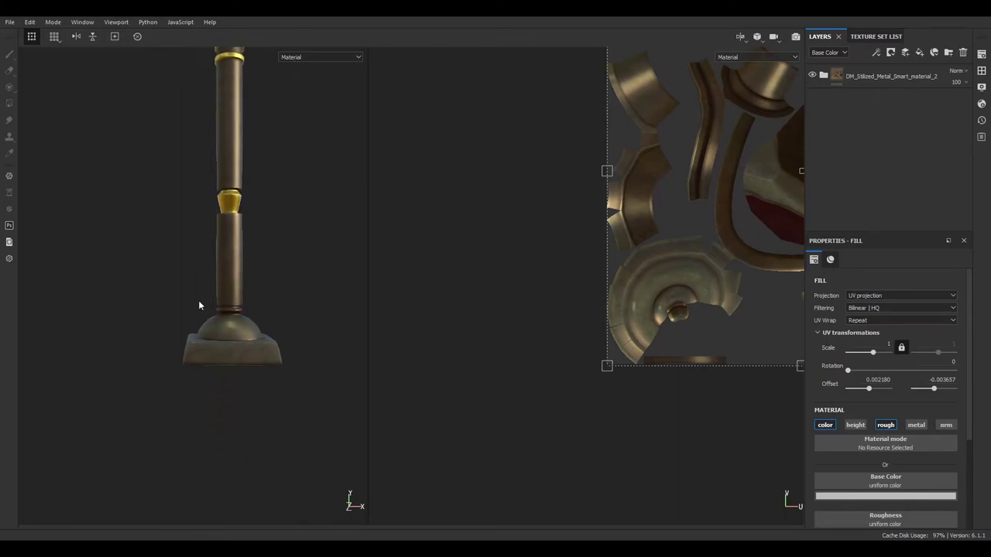
Add a new fill layer with a mask filled by polygon over the lamp base
{"action": "left_click", "coordinate": [922, 56]}
{"action": "right_click", "coordinate": [863, 76]}
{"action": "left_click", "coordinate": [860, 98]}
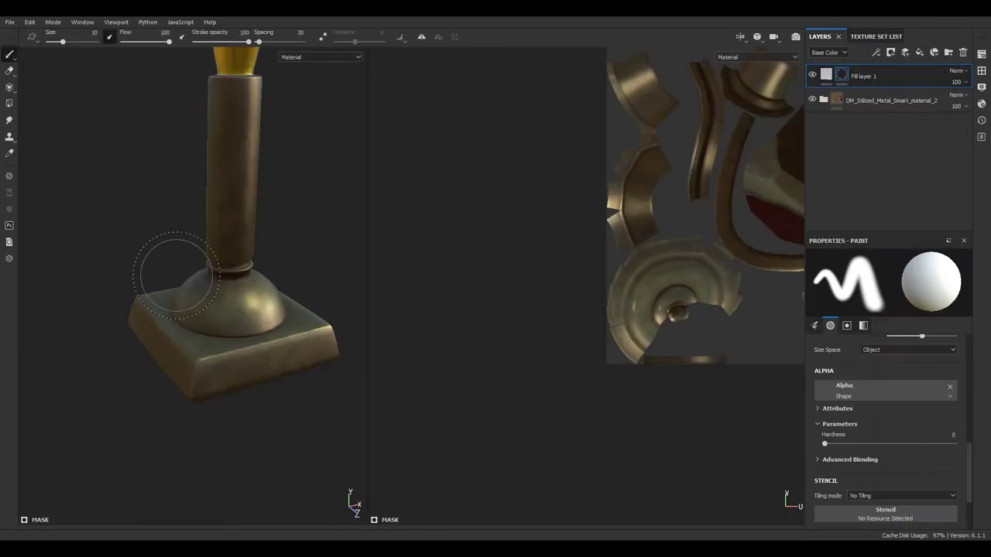
{"action": "key", "text": "j"}
{"action": "left_click", "coordinate": [196, 356]}
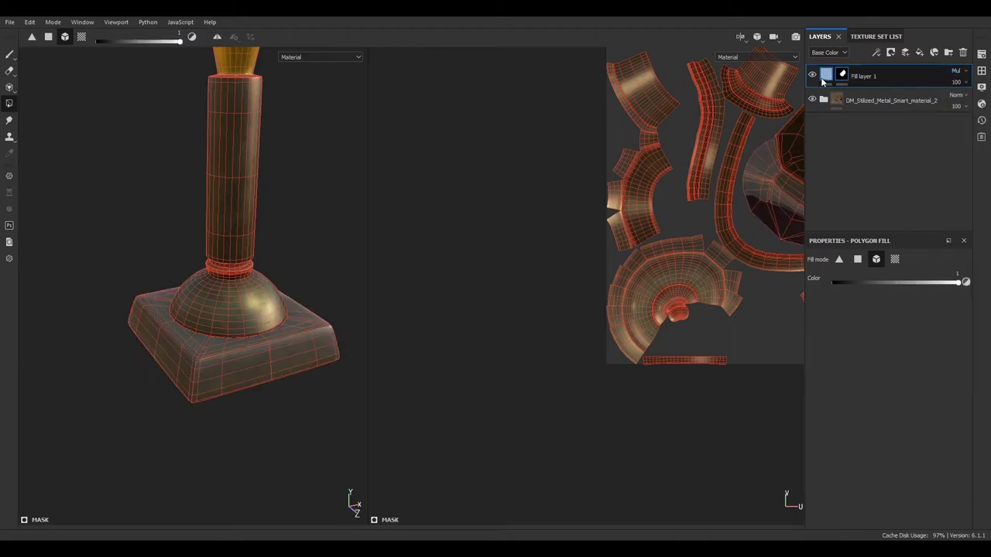
Colour Fill layer 1 a dark orange and set its blend mode to Overlay
{"action": "left_click", "coordinate": [826, 75]}
{"action": "left_click", "coordinate": [825, 480]}
{"action": "left_click_drag", "start_coordinate": [829, 474], "coordinate": [798, 423]}
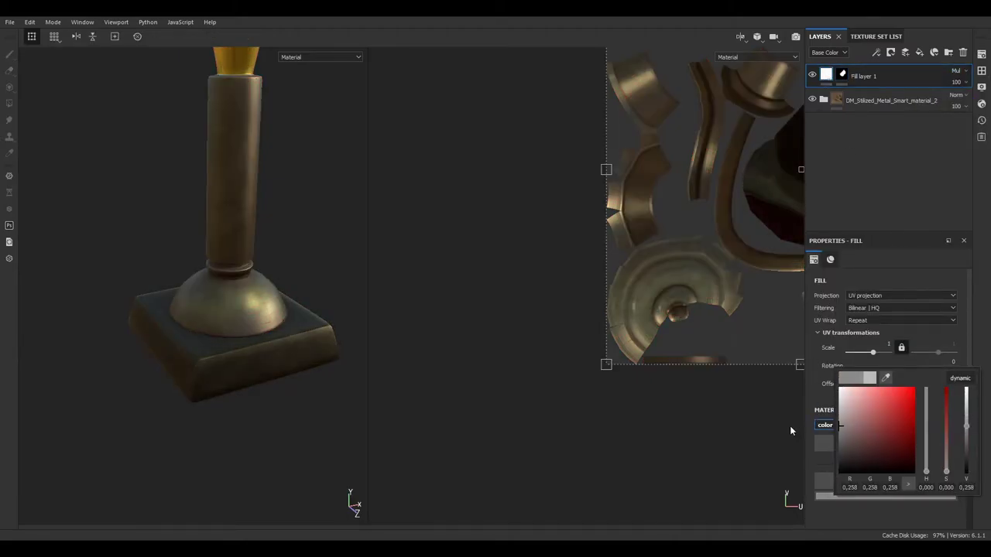
{"action": "left_click", "coordinate": [926, 463]}
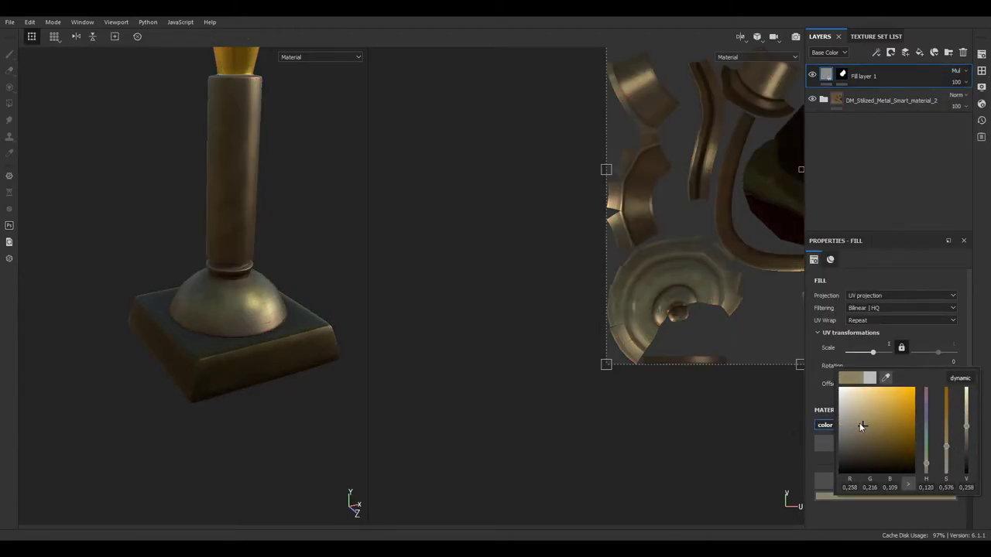
{"action": "left_click_drag", "start_coordinate": [957, 81], "coordinate": [990, 113]}
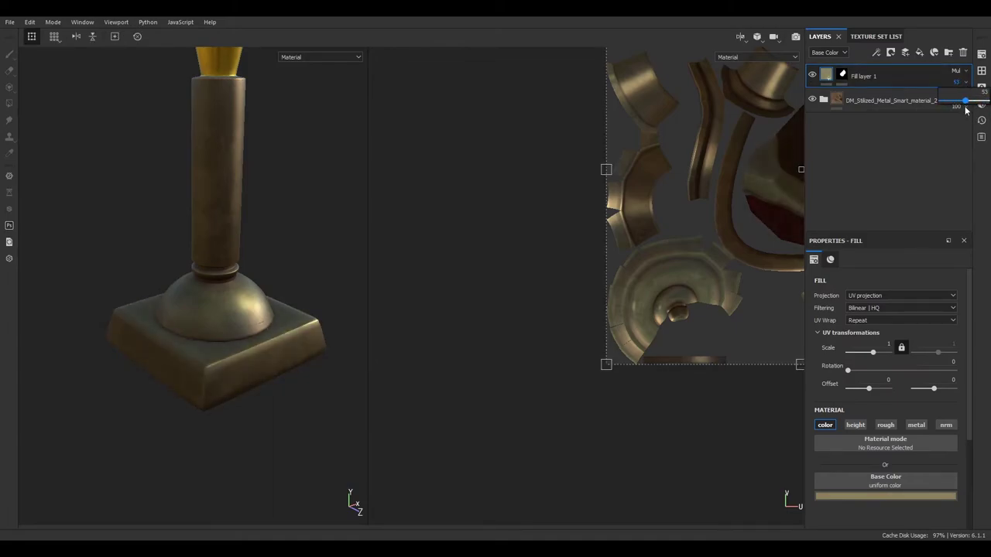
{"action": "left_click", "coordinate": [957, 71]}
{"action": "left_click", "coordinate": [952, 228]}
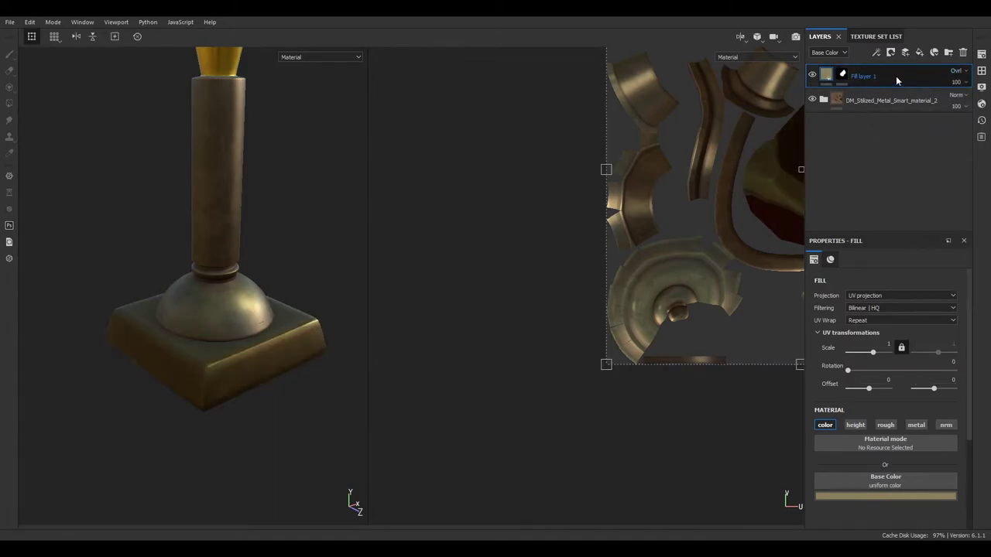
Make the fill bright yellow at 57 opacity and bring up the texture set list
{"action": "left_click", "coordinate": [885, 495]}
{"action": "left_click_drag", "start_coordinate": [874, 429], "coordinate": [934, 361]}
{"action": "left_click_drag", "start_coordinate": [957, 81], "coordinate": [964, 102]}
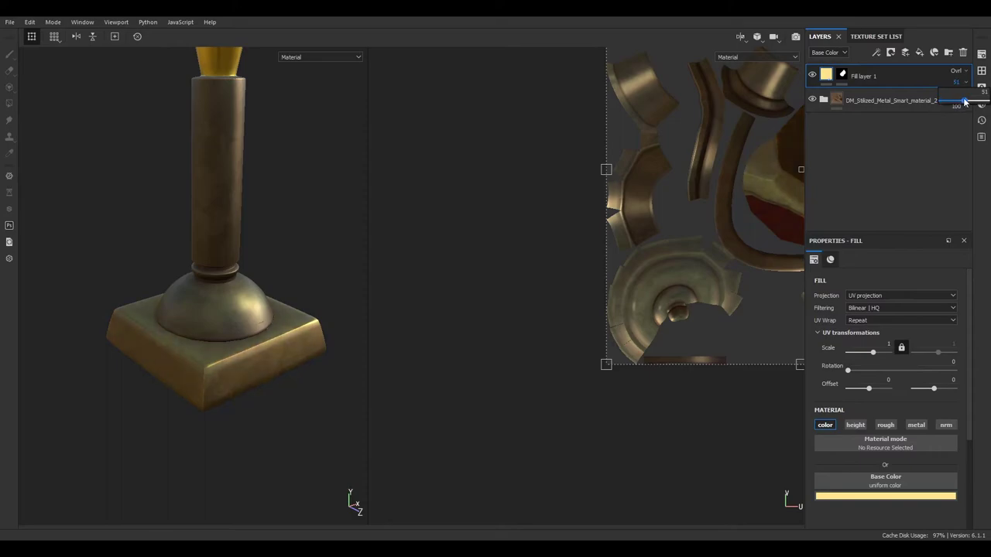
{"action": "scroll", "coordinate": [250, 281], "scroll_direction": "down", "scroll_amount": 5}
{"action": "scroll", "coordinate": [250, 212], "scroll_direction": "down", "scroll_amount": 2}
{"action": "scroll", "coordinate": [295, 376], "scroll_direction": "up", "scroll_amount": 5}
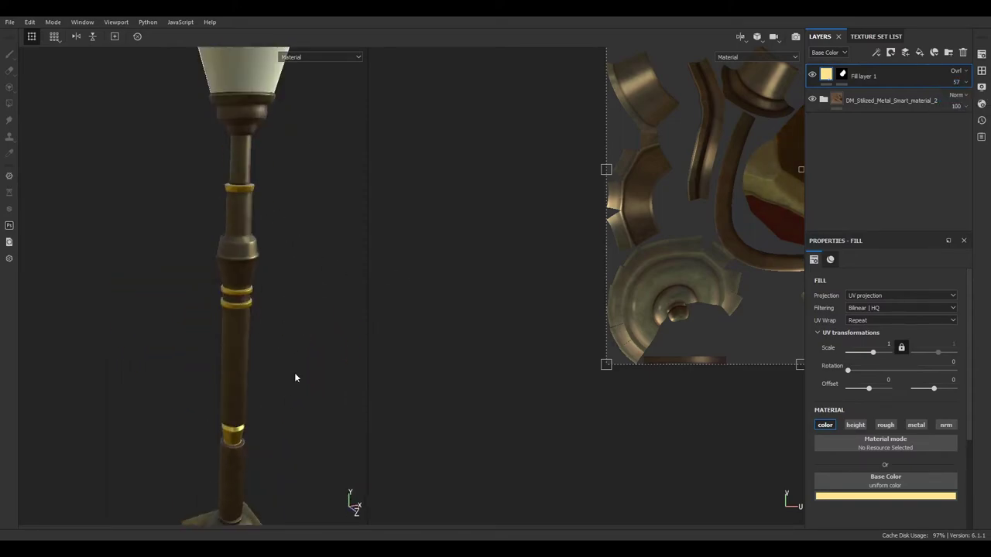
{"action": "scroll", "coordinate": [268, 334], "scroll_direction": "up", "scroll_amount": 2}
{"action": "scroll", "coordinate": [261, 325], "scroll_direction": "down", "scroll_amount": 3}
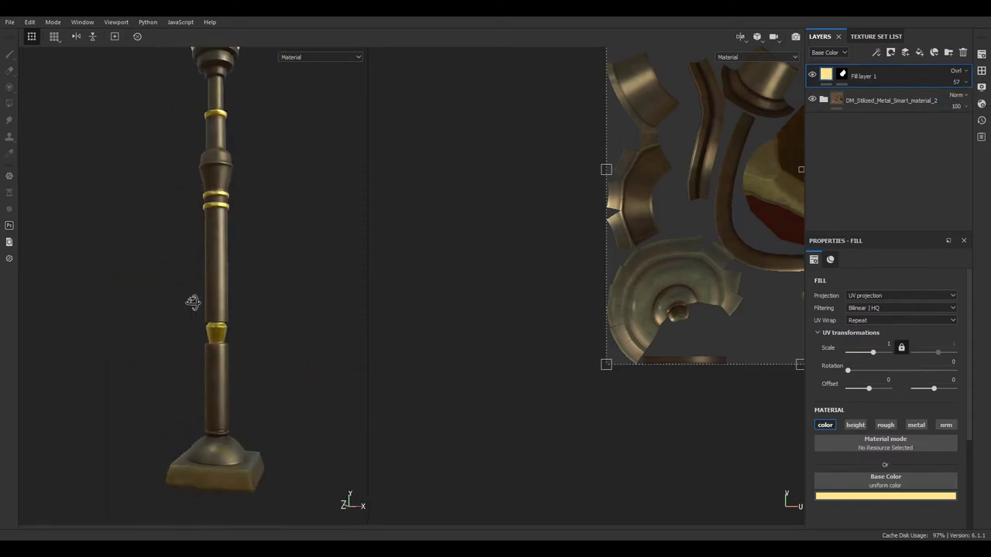
{"action": "scroll", "coordinate": [278, 339], "scroll_direction": "up", "scroll_amount": 3}
{"action": "left_click_drag", "start_coordinate": [277, 339], "coordinate": [250, 281], "text": "alt"}
{"action": "left_click", "coordinate": [876, 37]}
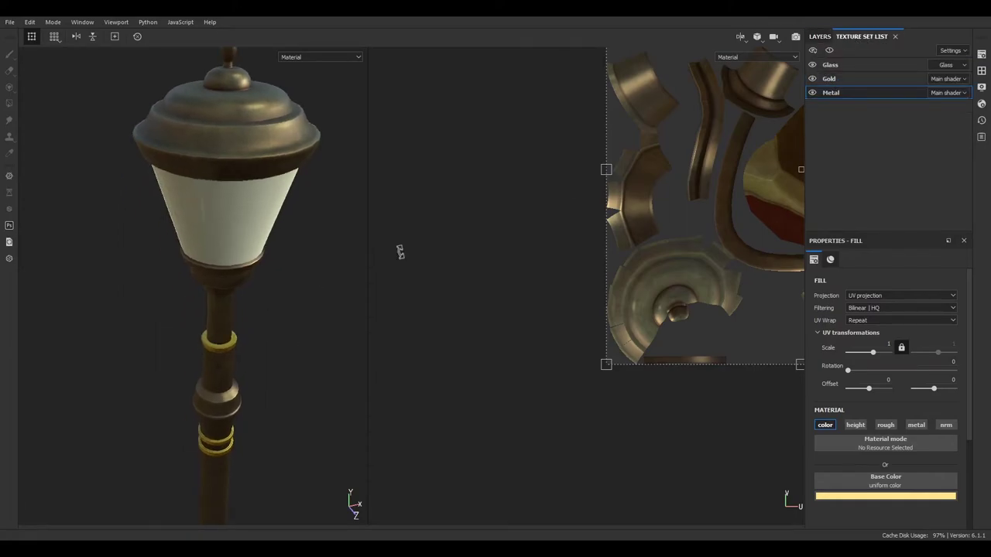
{"action": "left_click", "coordinate": [820, 36]}
{"action": "left_click", "coordinate": [919, 51]}
{"action": "right_click", "coordinate": [843, 77]}
{"action": "left_click", "coordinate": [877, 285]}
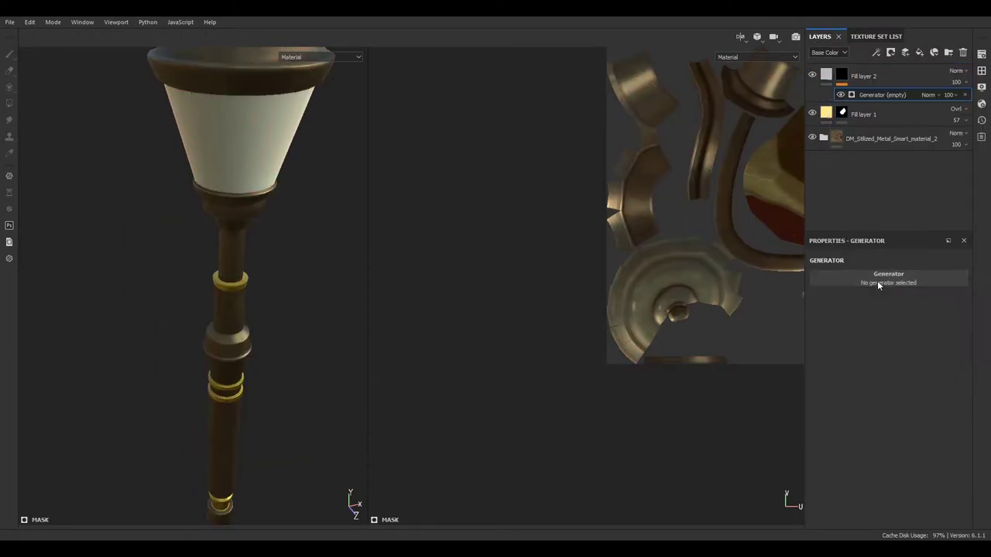
{"action": "left_click", "coordinate": [877, 283]}
{"action": "left_click", "coordinate": [964, 302]}
{"action": "left_click_drag", "start_coordinate": [899, 351], "coordinate": [907, 353]}
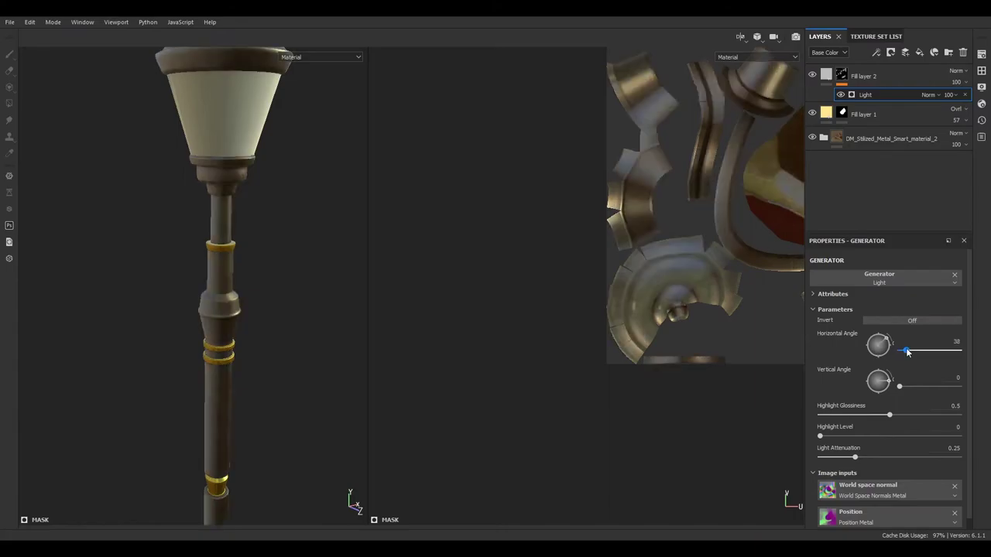
{"action": "left_click_drag", "start_coordinate": [232, 325], "coordinate": [284, 348], "text": "alt"}
{"action": "left_click_drag", "start_coordinate": [908, 352], "coordinate": [957, 350]}
{"action": "left_click_drag", "start_coordinate": [899, 385], "coordinate": [930, 416]}
{"action": "left_click", "coordinate": [903, 350]}
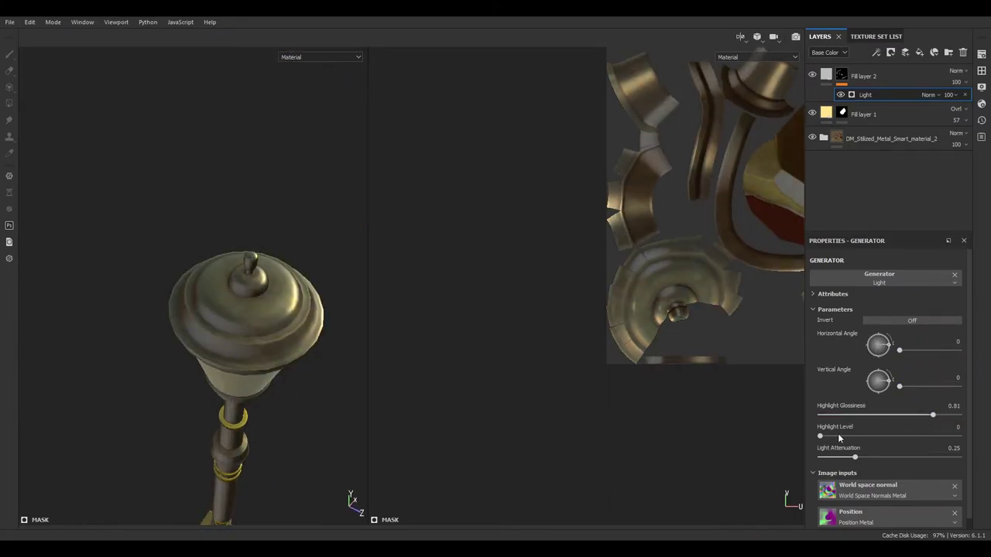
{"action": "left_click_drag", "start_coordinate": [855, 458], "coordinate": [927, 457]}
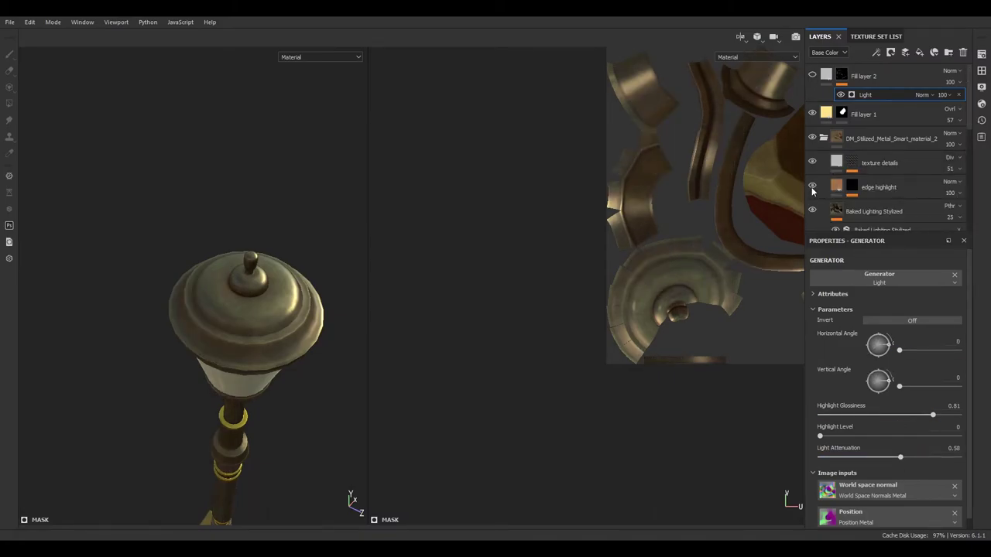
{"action": "left_click_drag", "start_coordinate": [325, 266], "coordinate": [341, 278], "text": "alt"}
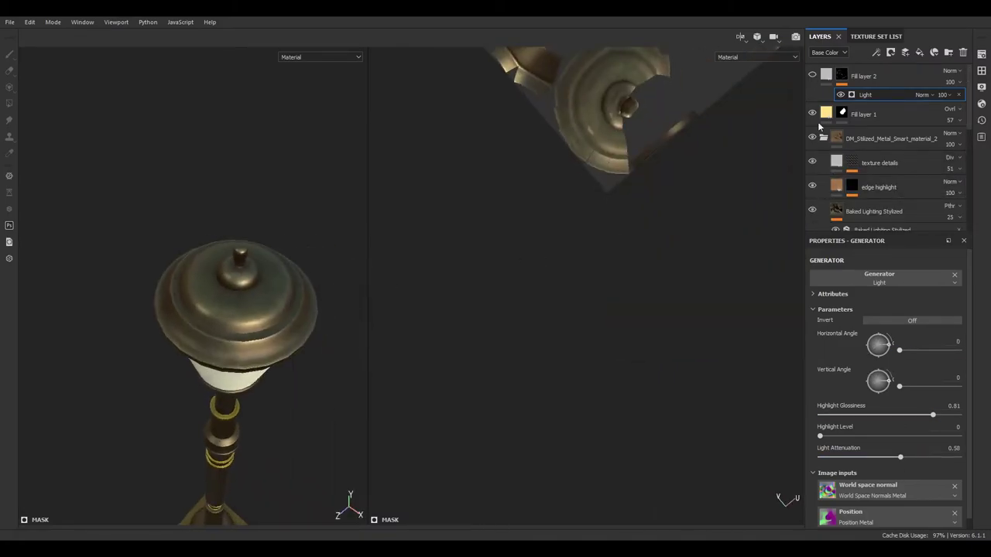
{"action": "left_click", "coordinate": [883, 228]}
{"action": "scroll", "coordinate": [824, 322], "scroll_direction": "up", "scroll_amount": 2}
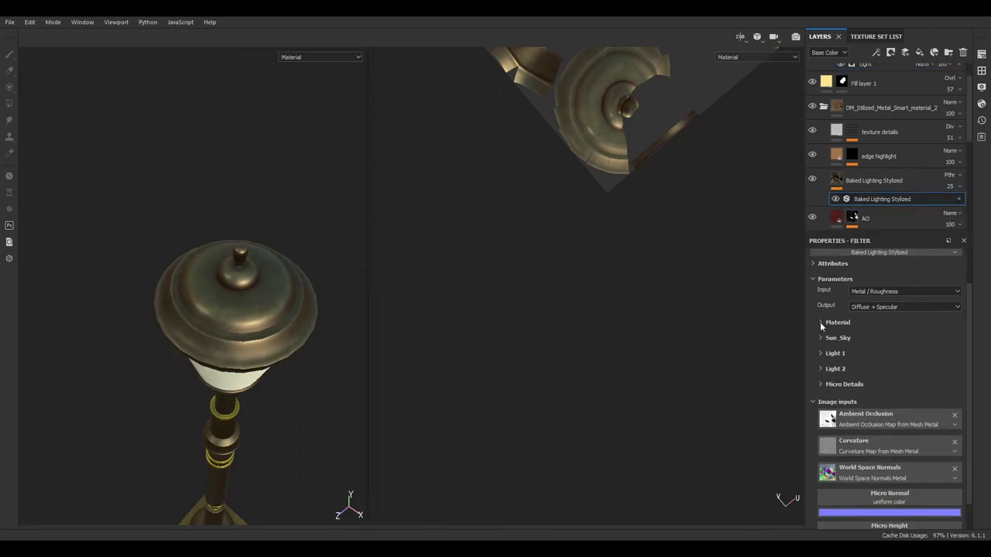
{"action": "scroll", "coordinate": [812, 97], "scroll_direction": "up", "scroll_amount": 2}
{"action": "left_click", "coordinate": [864, 94]}
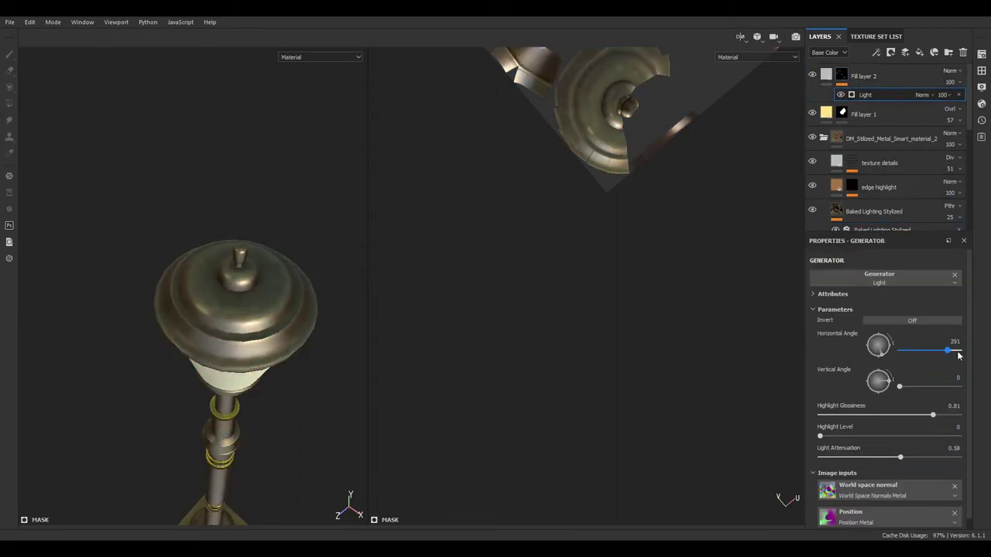
{"action": "right_click", "coordinate": [929, 95]}
{"action": "left_click", "coordinate": [944, 116]}
{"action": "left_click", "coordinate": [844, 498]}
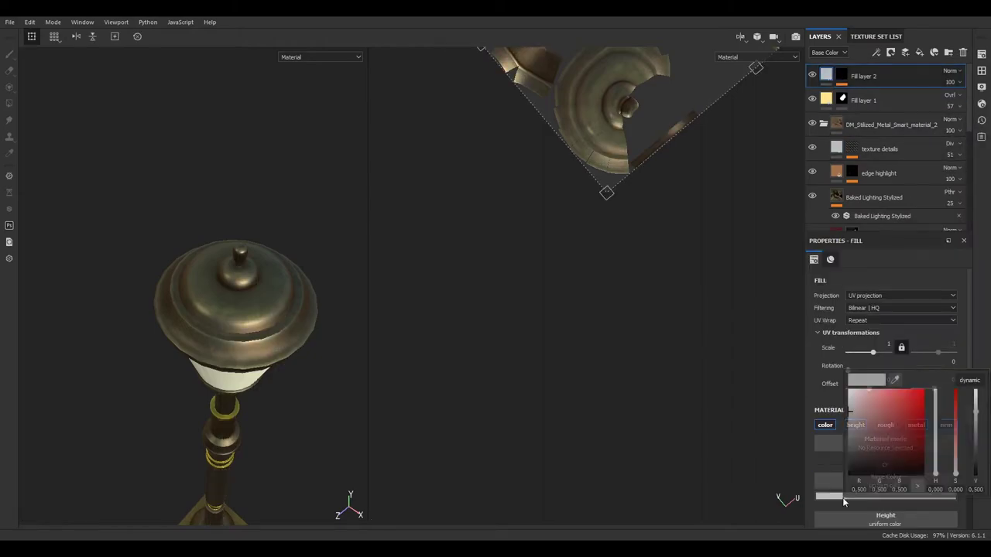
{"action": "left_click", "coordinate": [923, 387]}
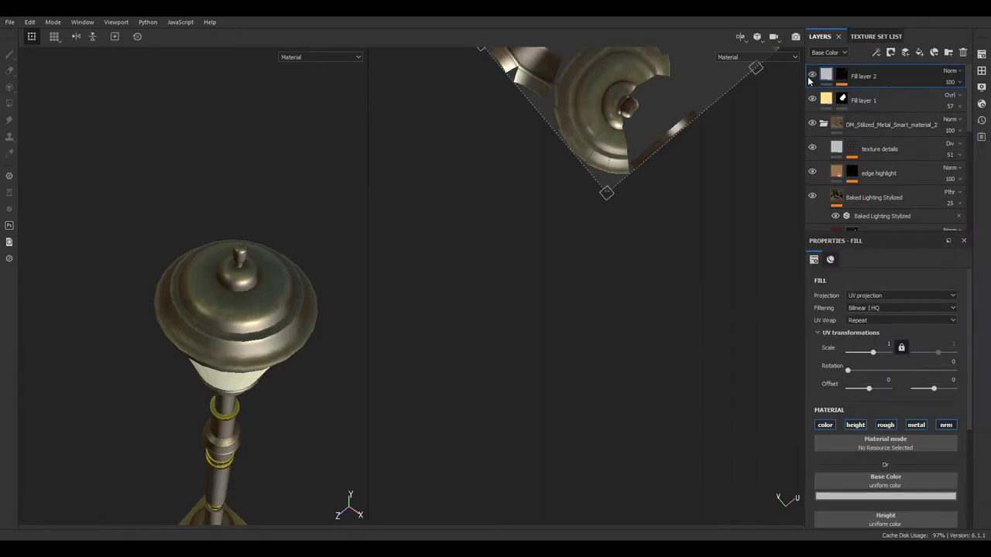
{"action": "left_click", "coordinate": [811, 76]}
{"action": "left_click", "coordinate": [847, 74]}
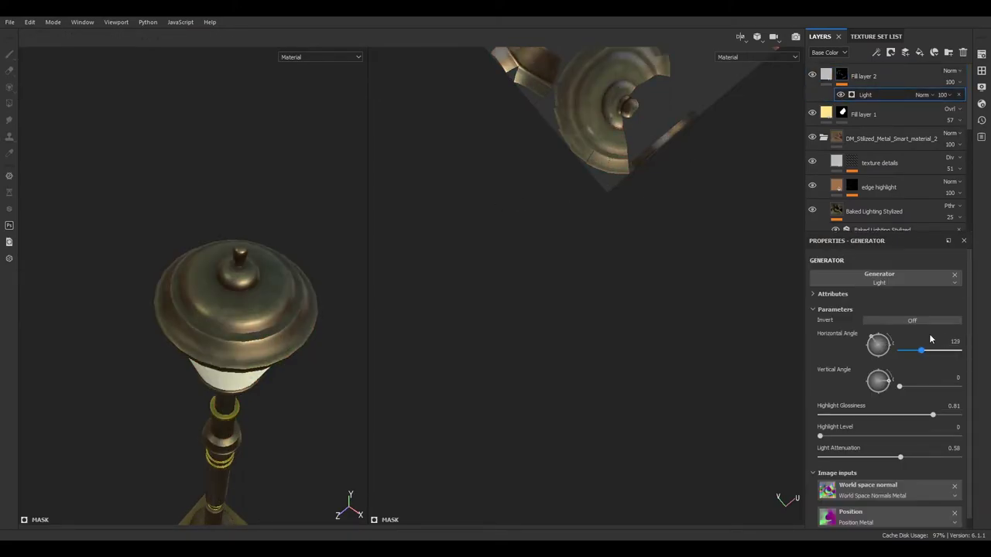
{"action": "right_click", "coordinate": [934, 95]}
{"action": "left_click", "coordinate": [933, 144]}
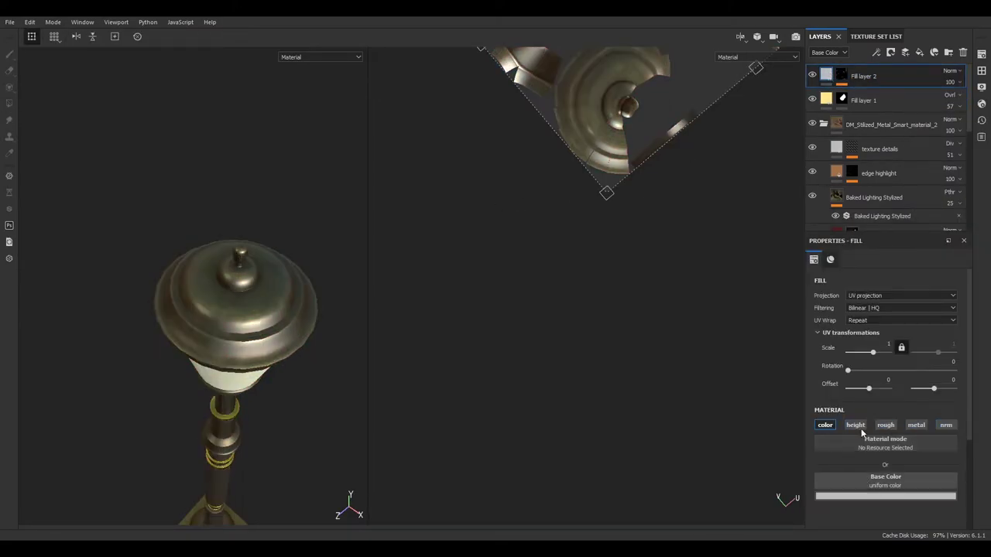
{"action": "left_click", "coordinate": [950, 70]}
{"action": "left_click", "coordinate": [927, 226]}
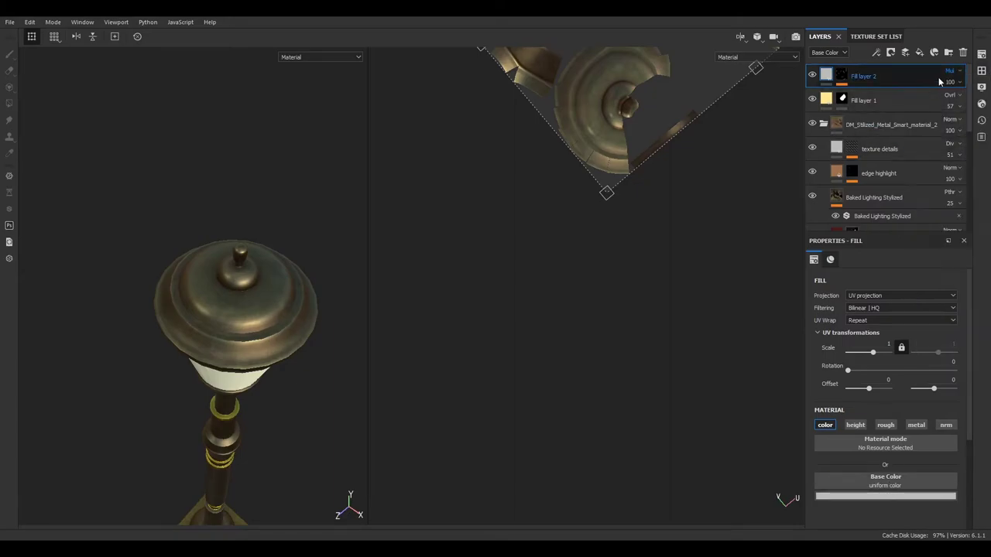
{"action": "left_click", "coordinate": [885, 495]}
{"action": "left_click_drag", "start_coordinate": [288, 420], "coordinate": [281, 271], "text": "alt"}
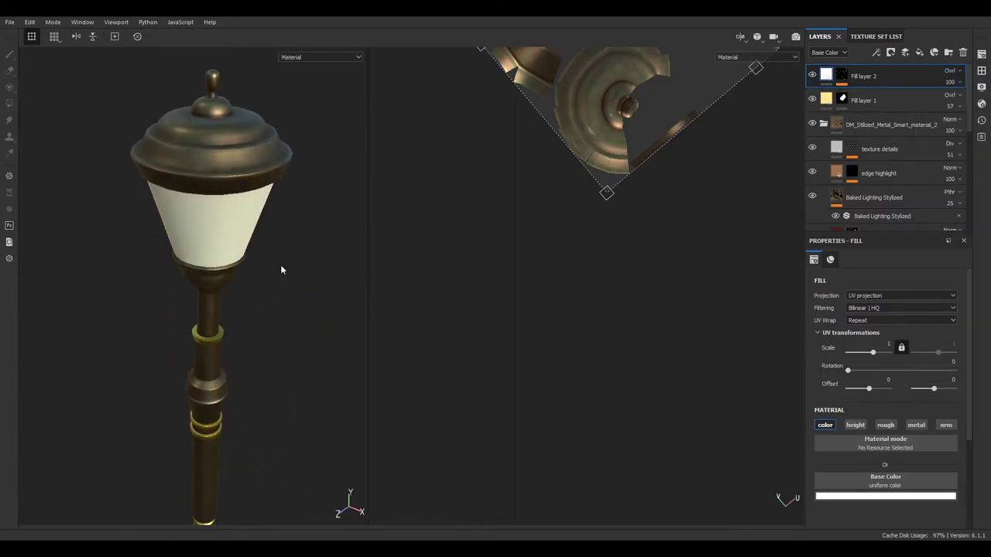
{"action": "left_click", "coordinate": [870, 496]}
{"action": "left_click", "coordinate": [957, 329]}
Delete Fill layer 2 and preview the edge highlight layer's mask on the lamp
{"action": "key", "text": "Delete"}
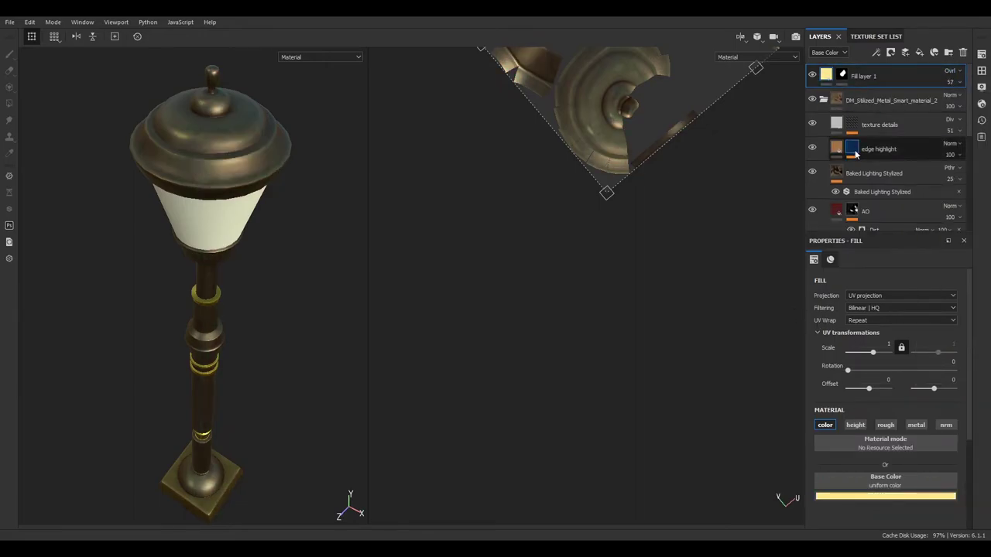
{"action": "left_click", "coordinate": [845, 147]}
{"action": "left_click", "coordinate": [848, 149]}
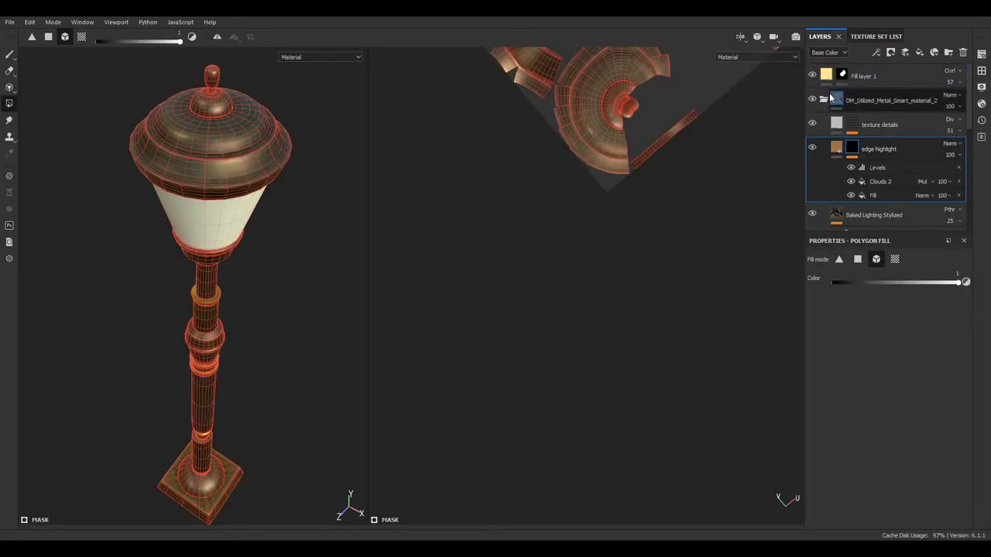
{"action": "left_click", "coordinate": [861, 76]}
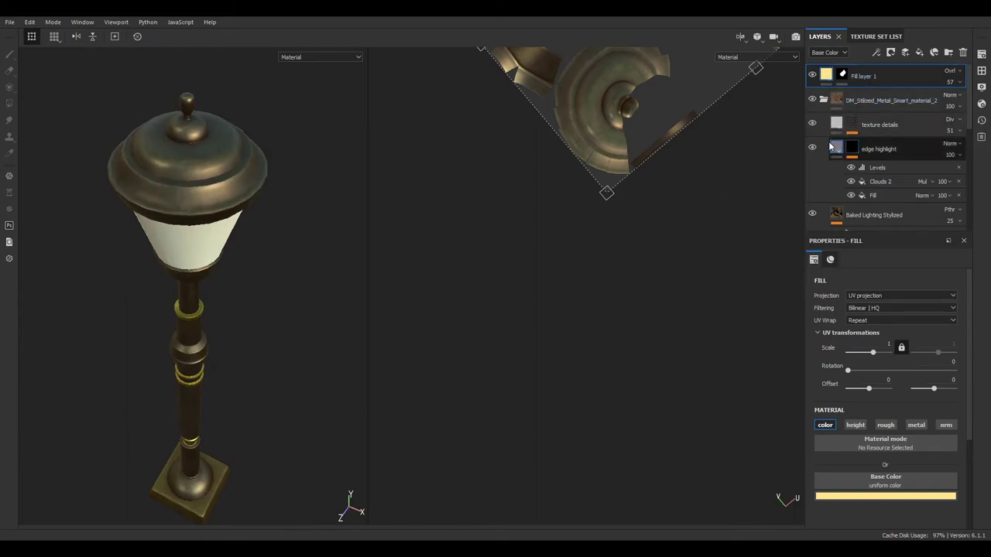
{"action": "left_click_drag", "start_coordinate": [224, 188], "coordinate": [254, 261], "text": "alt"}
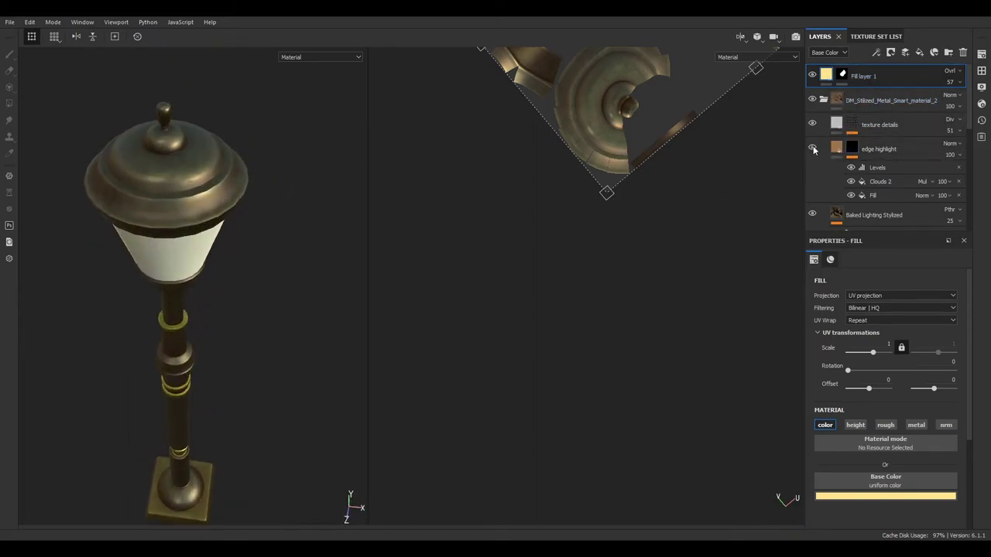
{"action": "left_click", "coordinate": [866, 151]}
{"action": "left_click", "coordinate": [866, 151], "text": "alt"}
{"action": "right_click_drag", "start_coordinate": [280, 279], "coordinate": [312, 210], "text": "alt"}
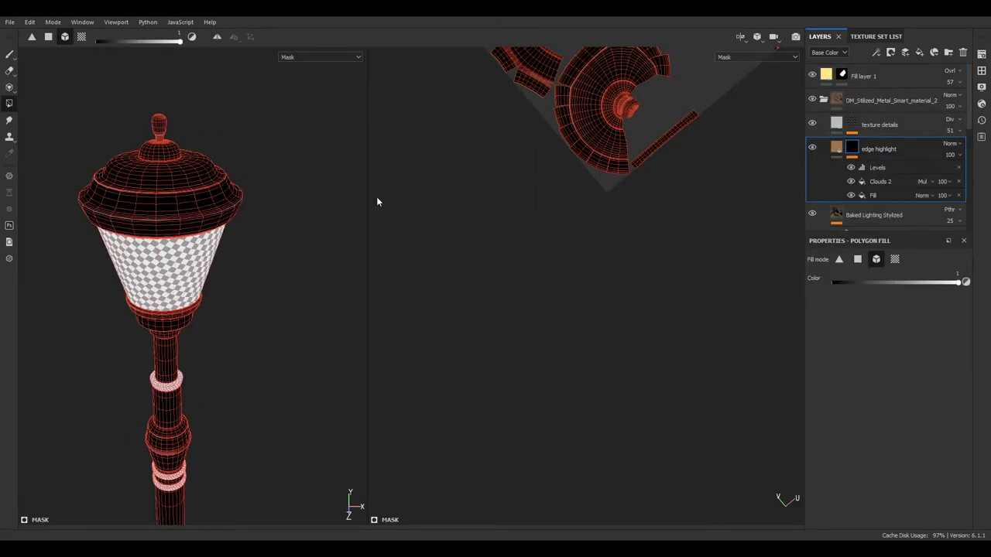
{"action": "left_click", "coordinate": [9, 55]}
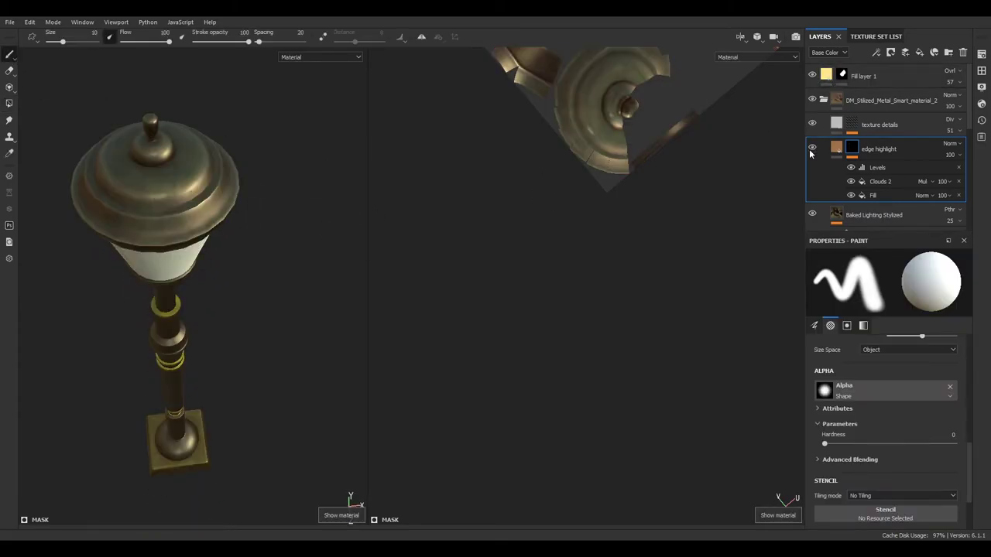
Select the Baked Lighting Stylized filter in the layer stack
{"action": "scroll", "coordinate": [810, 154], "scroll_direction": "down", "scroll_amount": 1}
{"action": "left_click", "coordinate": [882, 202]}
{"action": "scroll", "coordinate": [879, 293], "scroll_direction": "down", "scroll_amount": 4}
{"action": "scroll", "coordinate": [288, 344], "scroll_direction": "up", "scroll_amount": 3}
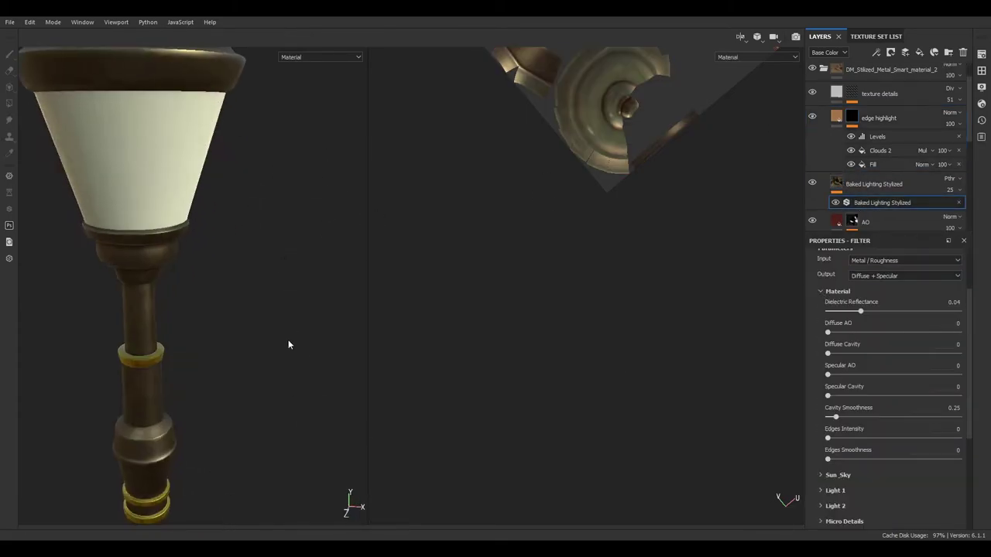
{"action": "scroll", "coordinate": [288, 344], "scroll_direction": "down", "scroll_amount": 3}
Brighten the filter's Sun_Sky Sun Intensity, then set it back to 1
{"action": "mouse_move", "coordinate": [268, 303]}
{"action": "left_mouse_down", "text": "alt"}
{"action": "mouse_move", "coordinate": [296, 250]}
{"action": "mouse_move", "coordinate": [253, 272]}
{"action": "left_mouse_up", "text": "alt"}
{"action": "scroll", "coordinate": [287, 285], "scroll_direction": "up", "scroll_amount": 2}
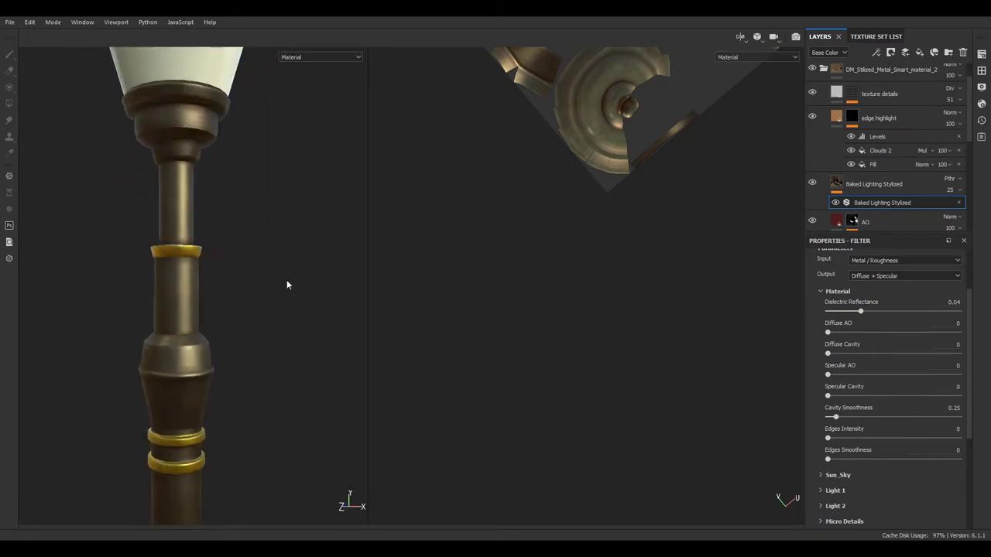
{"action": "mouse_move", "coordinate": [286, 284]}
{"action": "middle_mouse_down", "text": "alt"}
{"action": "mouse_move", "coordinate": [259, 170]}
{"action": "mouse_move", "coordinate": [274, 190]}
{"action": "middle_mouse_up", "text": "alt"}
{"action": "scroll", "coordinate": [234, 274], "scroll_direction": "up", "scroll_amount": 3}
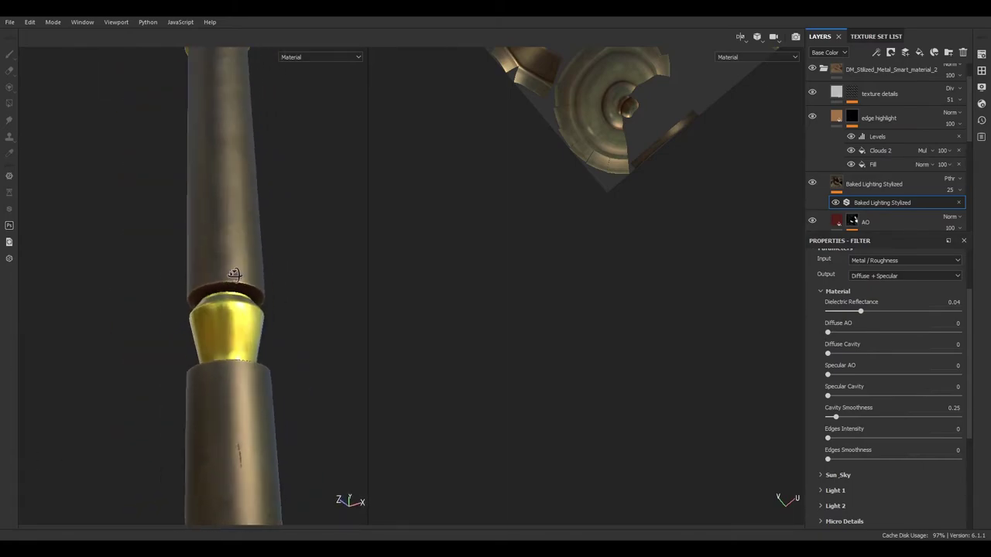
{"action": "scroll", "coordinate": [287, 317], "scroll_direction": "down", "scroll_amount": 3}
{"action": "mouse_move", "coordinate": [287, 321]}
{"action": "left_mouse_down", "text": "alt"}
{"action": "mouse_move", "coordinate": [261, 487]}
{"action": "mouse_move", "coordinate": [294, 325]}
{"action": "left_mouse_up", "text": "alt"}
{"action": "scroll", "coordinate": [823, 420], "scroll_direction": "down", "scroll_amount": 2}
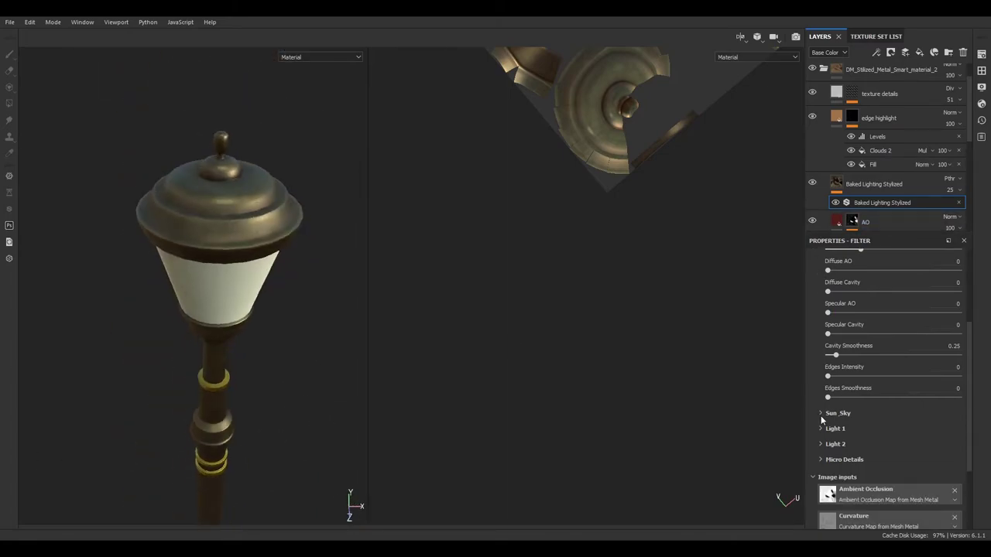
{"action": "scroll", "coordinate": [832, 391], "scroll_direction": "up", "scroll_amount": 1}
{"action": "left_click", "coordinate": [822, 444]}
{"action": "left_click_drag", "start_coordinate": [840, 464], "coordinate": [841, 464]}
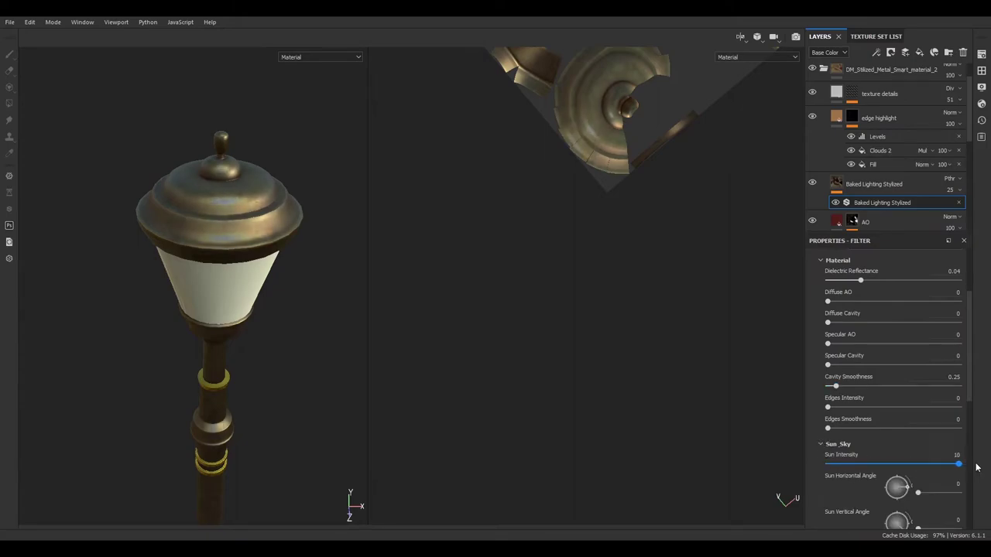
{"action": "mouse_move", "coordinate": [262, 318]}
{"action": "left_mouse_down", "text": "alt"}
{"action": "mouse_move", "coordinate": [294, 365]}
{"action": "mouse_move", "coordinate": [192, 310]}
{"action": "left_mouse_up", "text": "alt"}
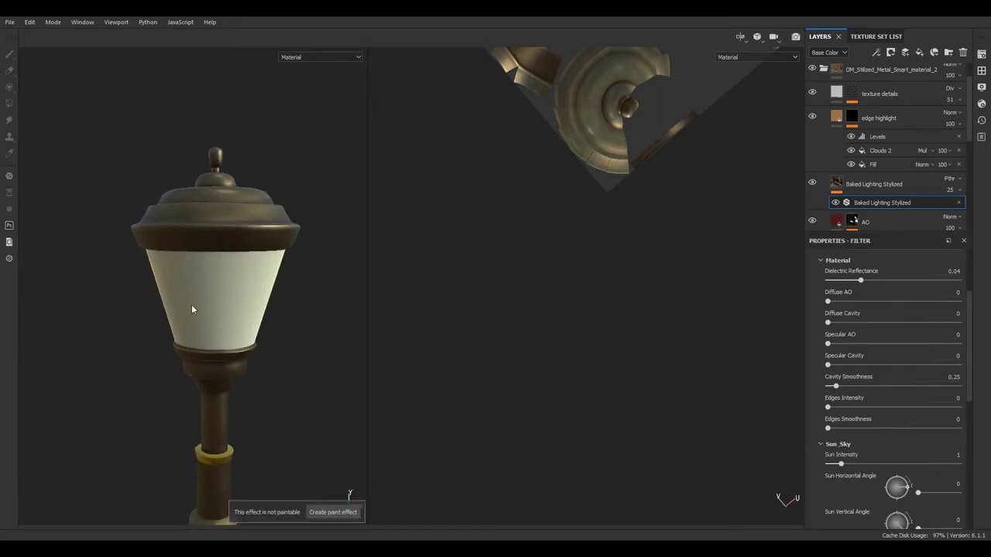
On the lantern glass texture set, lower Fill layer 1's opacity so the glass is see-through
{"action": "left_click", "coordinate": [876, 37]}
{"action": "left_click", "coordinate": [874, 91]}
{"action": "left_click", "coordinate": [820, 37]}
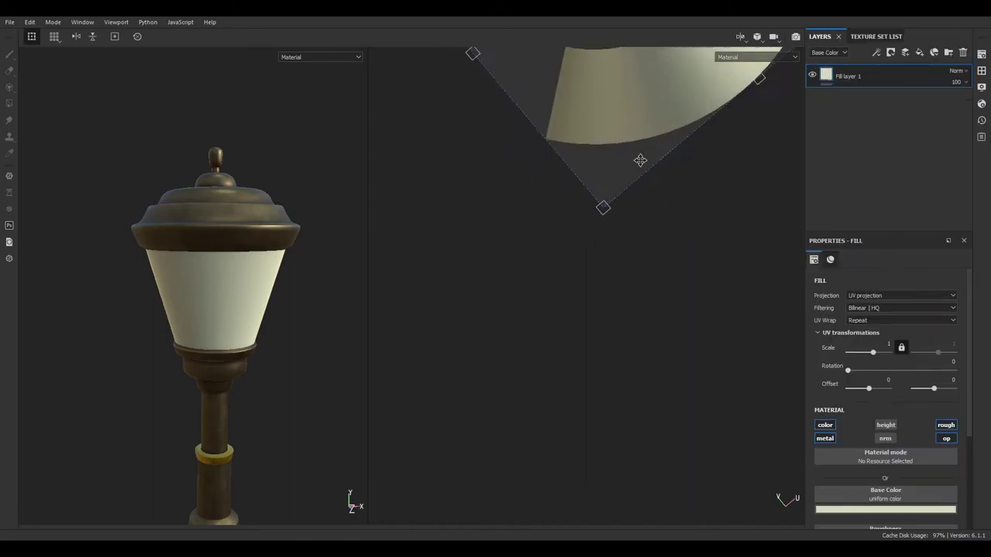
{"action": "mouse_move", "coordinate": [256, 201]}
{"action": "left_mouse_down", "text": "alt"}
{"action": "mouse_move", "coordinate": [310, 177]}
{"action": "mouse_move", "coordinate": [264, 180]}
{"action": "left_mouse_up", "text": "alt"}
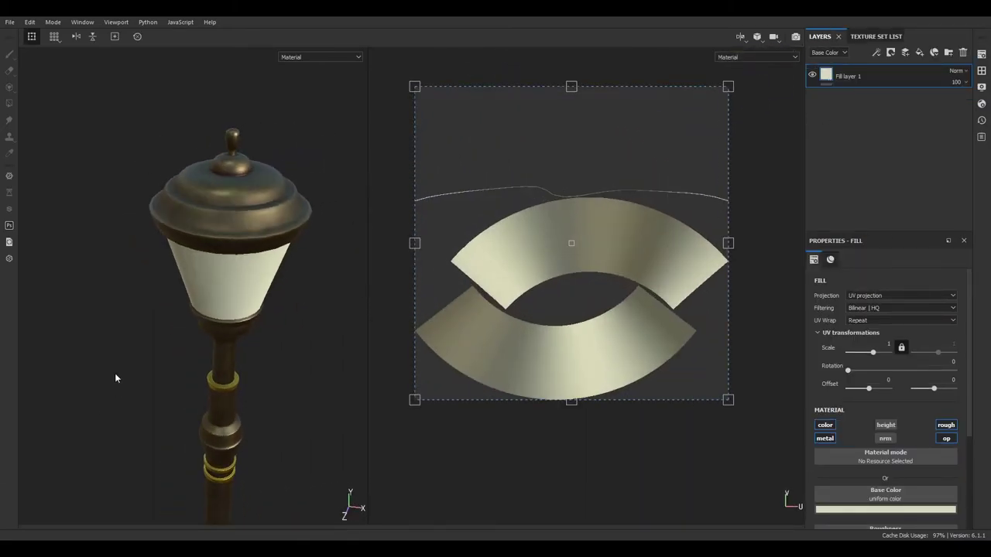
{"action": "mouse_move", "coordinate": [133, 286]}
{"action": "left_mouse_down", "text": "alt"}
{"action": "mouse_move", "coordinate": [99, 217]}
{"action": "mouse_move", "coordinate": [96, 252]}
{"action": "left_mouse_up", "text": "alt"}
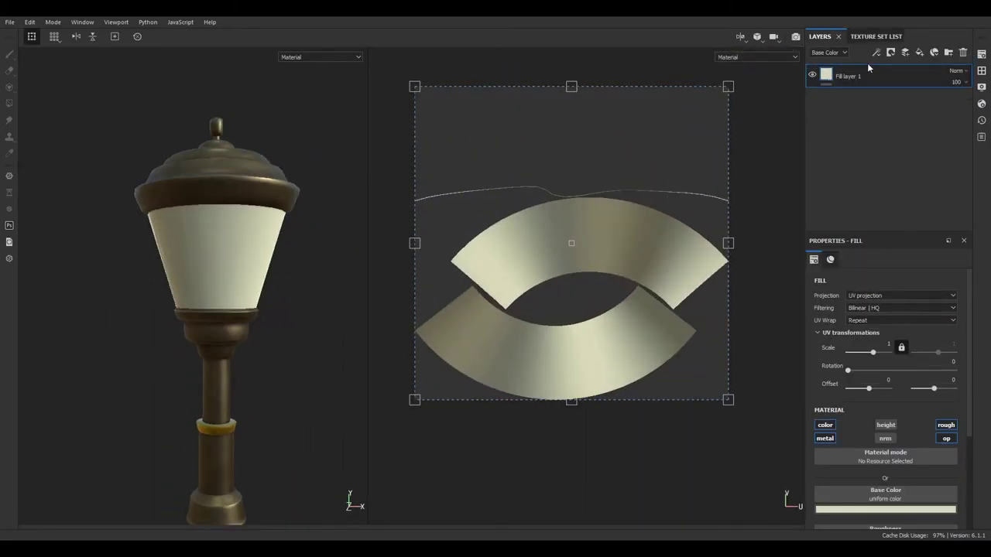
{"action": "scroll", "coordinate": [853, 359], "scroll_direction": "down", "scroll_amount": 1}
{"action": "scroll", "coordinate": [853, 358], "scroll_direction": "down", "scroll_amount": 3}
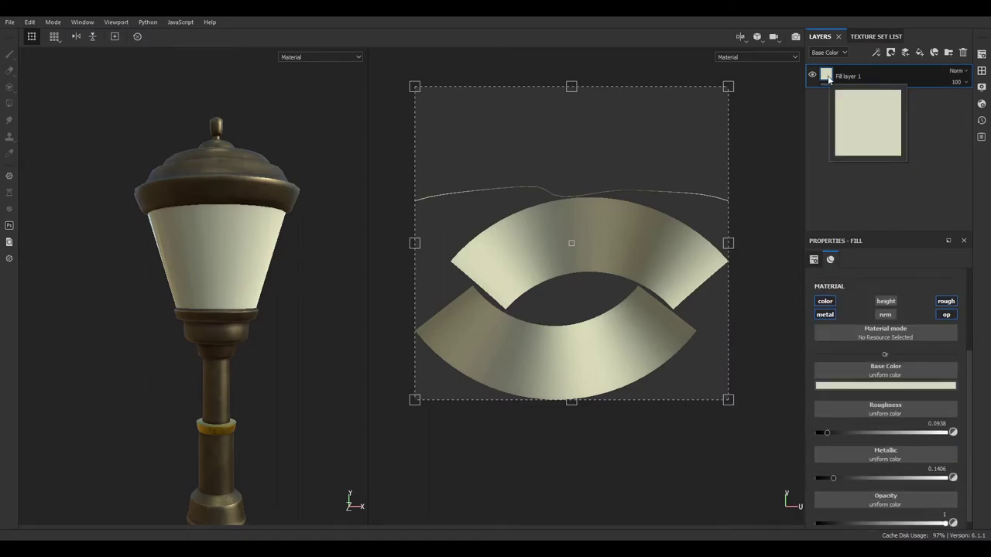
{"action": "left_click_drag", "start_coordinate": [880, 513], "coordinate": [847, 511]}
Duplicate the glass fill layer at full opacity with dark brown Base Color and a black mask
{"action": "key", "text": "ctrl+d"}
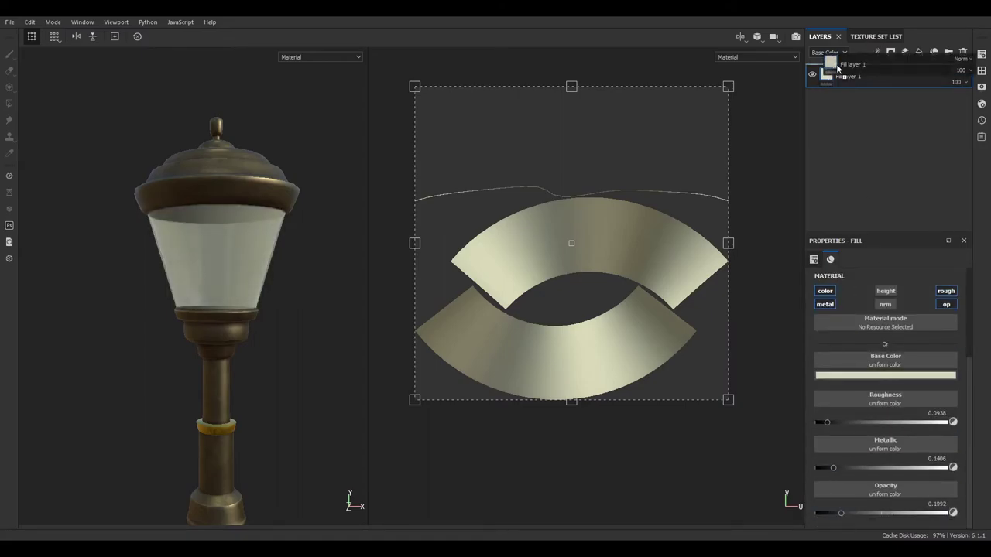
{"action": "left_click", "coordinate": [944, 305]}
{"action": "left_click", "coordinate": [945, 304]}
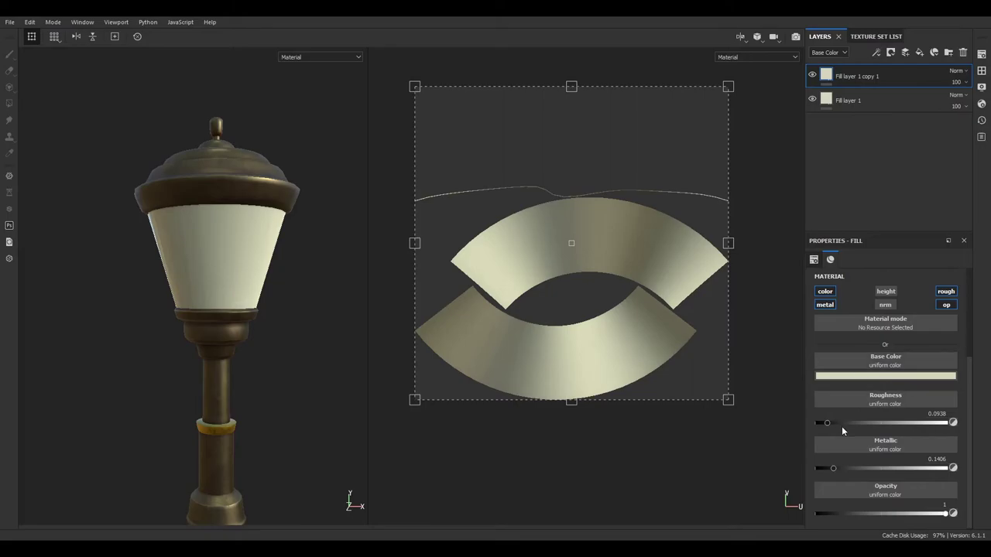
{"action": "left_click", "coordinate": [885, 376]}
{"action": "left_click", "coordinate": [898, 434]}
{"action": "left_click", "coordinate": [891, 52]}
{"action": "key", "text": "1"}
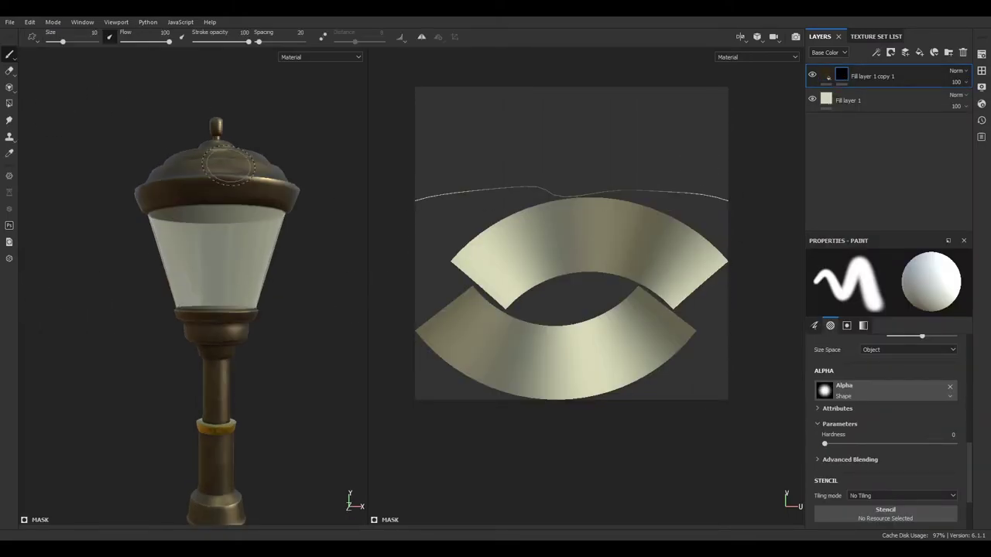
Pick a hard brush from the shelf by searching 'hard'
{"action": "left_click", "coordinate": [982, 70]}
{"action": "left_click", "coordinate": [794, 200]}
{"action": "scroll", "coordinate": [876, 234], "scroll_direction": "down", "scroll_amount": 3}
{"action": "scroll", "coordinate": [876, 235], "scroll_direction": "down", "scroll_amount": 3}
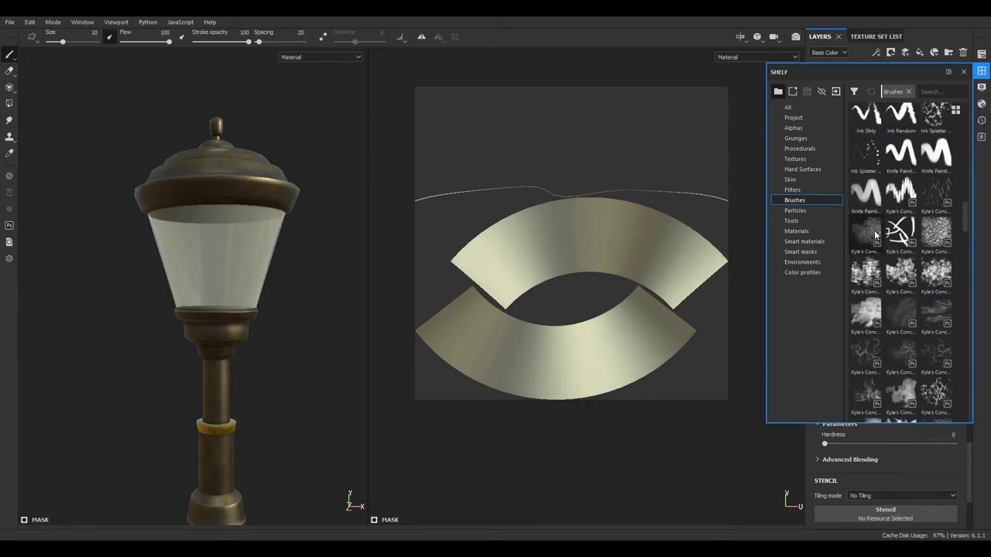
{"action": "scroll", "coordinate": [876, 234], "scroll_direction": "up", "scroll_amount": 3}
{"action": "scroll", "coordinate": [876, 234], "scroll_direction": "up", "scroll_amount": 3}
{"action": "scroll", "coordinate": [876, 235], "scroll_direction": "up", "scroll_amount": 3}
{"action": "left_click", "coordinate": [937, 92]}
{"action": "type", "text": "hard"}
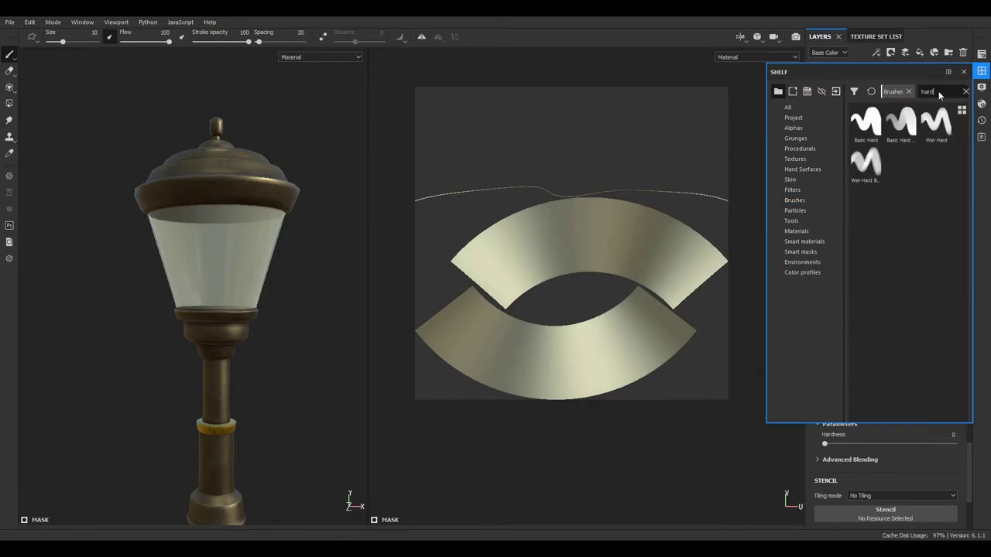
{"action": "right_click", "coordinate": [461, 256]}
{"action": "scroll", "coordinate": [527, 348], "scroll_direction": "down", "scroll_amount": 3}
With Lazy Mouse on, paint a dark brown band along the glass's upper arc
{"action": "left_click_drag", "start_coordinate": [457, 262], "coordinate": [511, 214]}
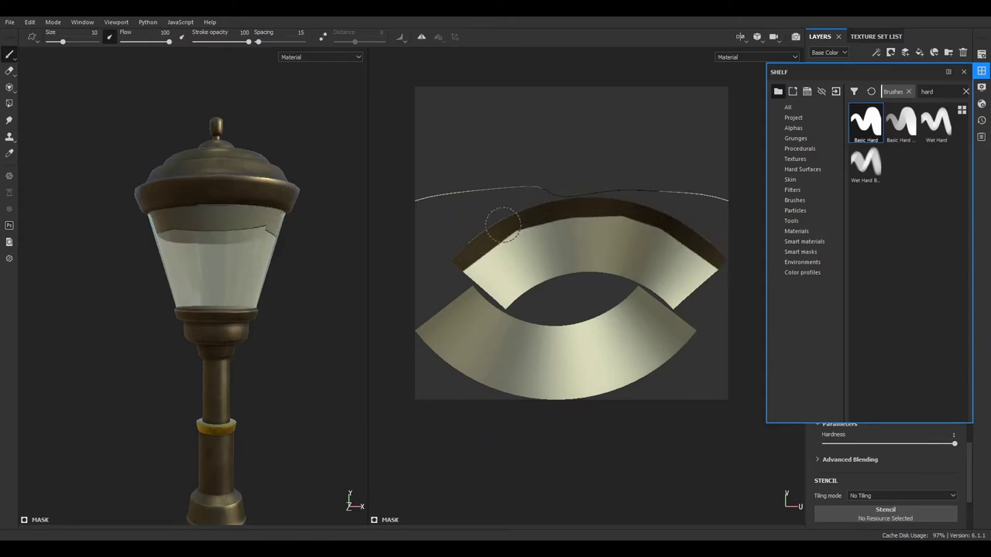
{"action": "left_click_drag", "start_coordinate": [309, 333], "coordinate": [340, 310], "text": "alt"}
{"action": "key", "text": "ctrl+z"}
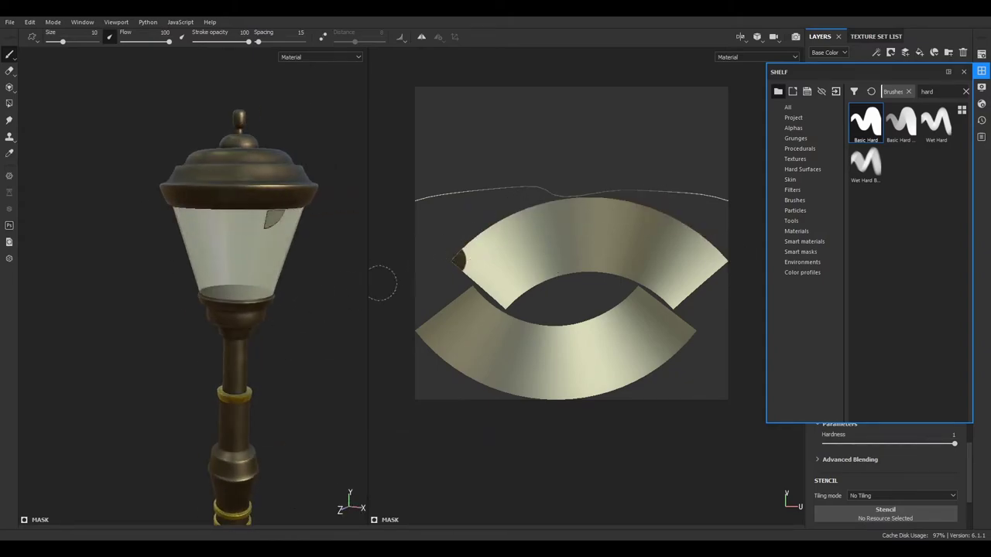
{"action": "right_click", "coordinate": [444, 260]}
{"action": "left_click", "coordinate": [323, 37]}
{"action": "left_click_drag", "start_coordinate": [455, 255], "coordinate": [734, 300]}
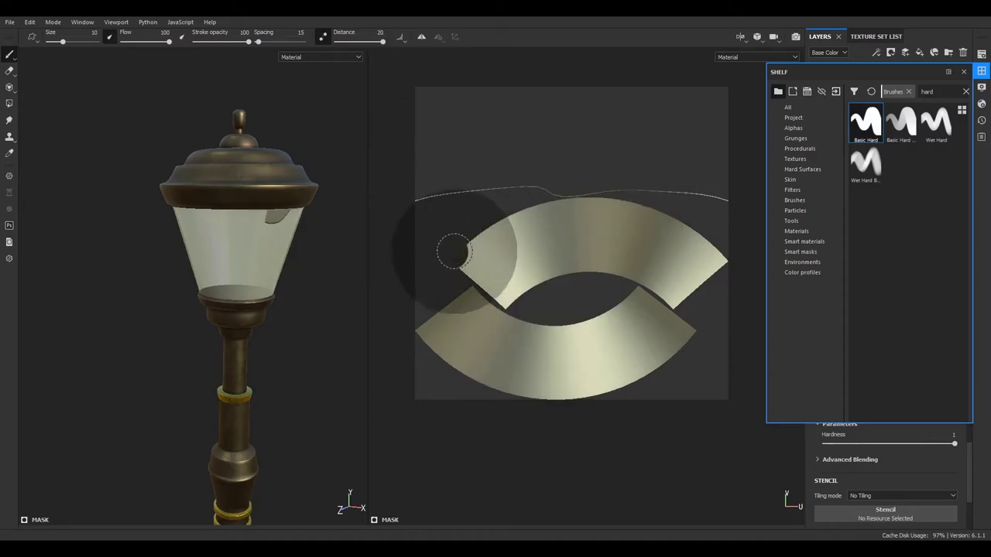
{"action": "key", "text": "ctrl+z"}
{"action": "left_click_drag", "start_coordinate": [453, 256], "coordinate": [720, 267]}
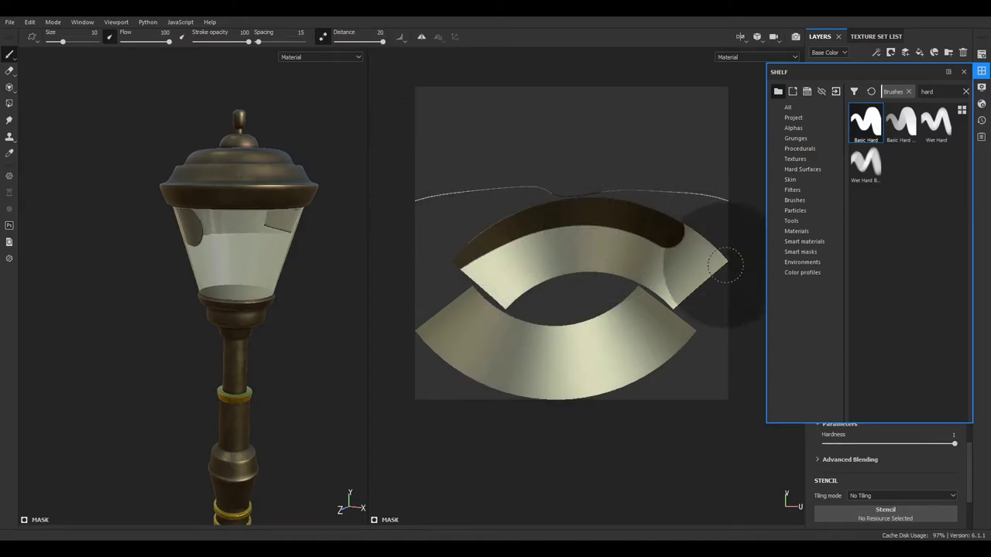
{"action": "left_click_drag", "start_coordinate": [462, 271], "coordinate": [448, 270]}
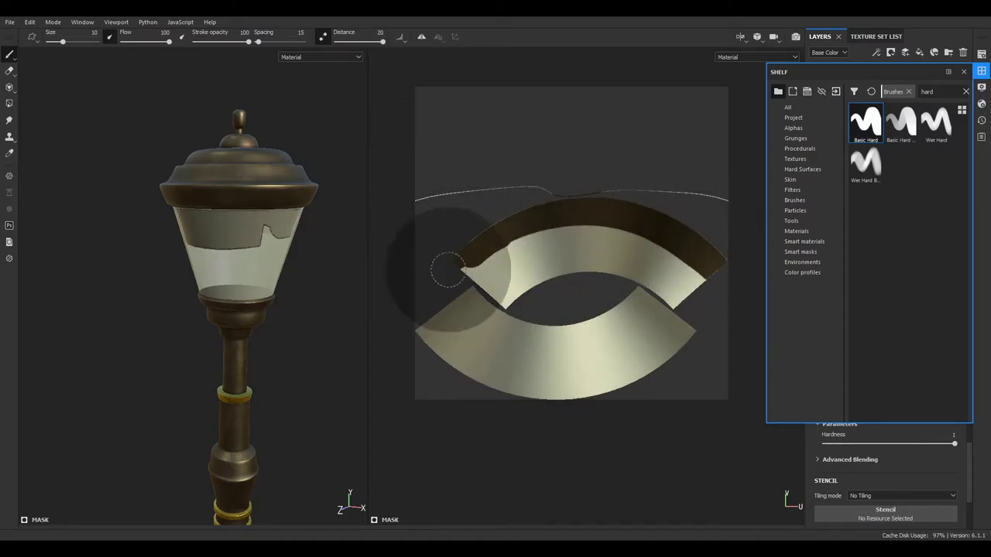
{"action": "key", "text": "ctrl+z"}
{"action": "key", "text": "ctrl+z"}
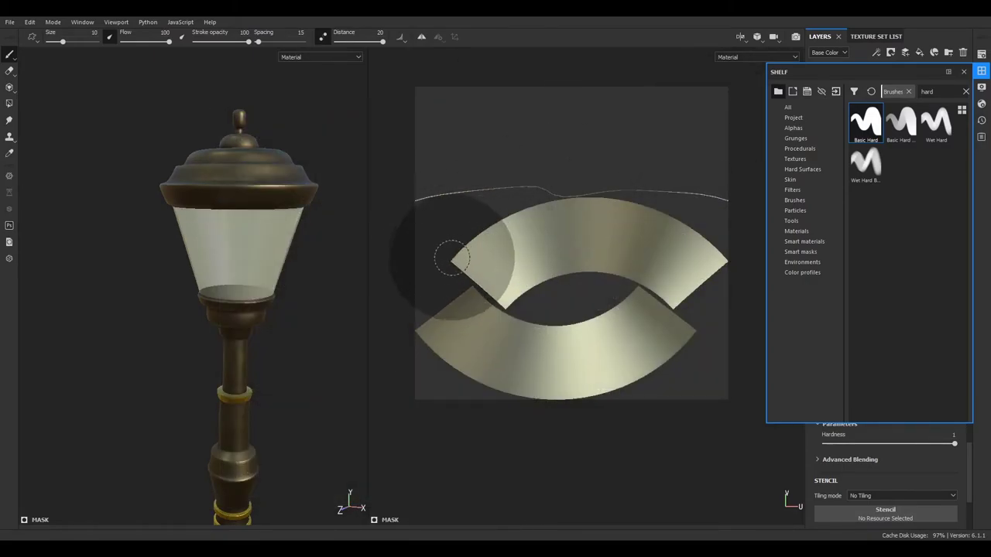
{"action": "mouse_move", "coordinate": [442, 254]}
{"action": "left_mouse_down"}
{"action": "mouse_move", "coordinate": [612, 194]}
{"action": "mouse_move", "coordinate": [701, 240]}
{"action": "left_mouse_up"}
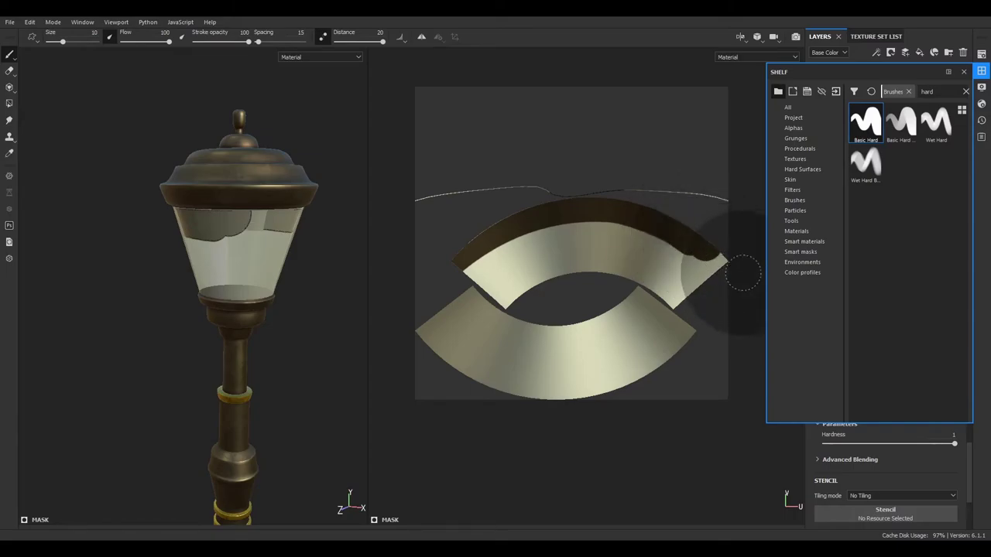
{"action": "left_click", "coordinate": [343, 43]}
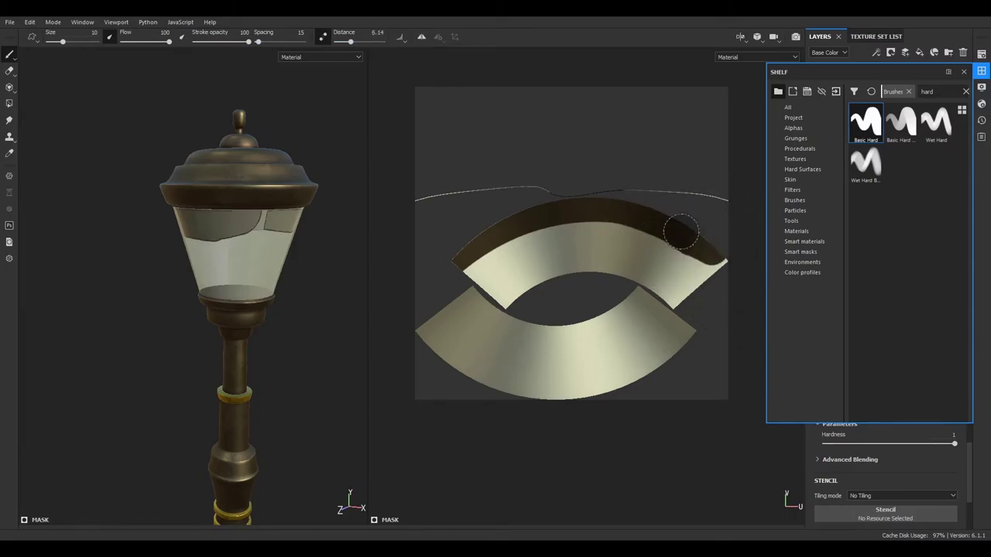
Enable X-axis mirror symmetry, set Lazy Mouse distance 10.68, and paint mirrored strokes at the arc ends
{"action": "key", "text": "ctrl+z"}
{"action": "key", "text": "l"}
{"action": "left_click_drag", "start_coordinate": [489, 214], "coordinate": [529, 246]}
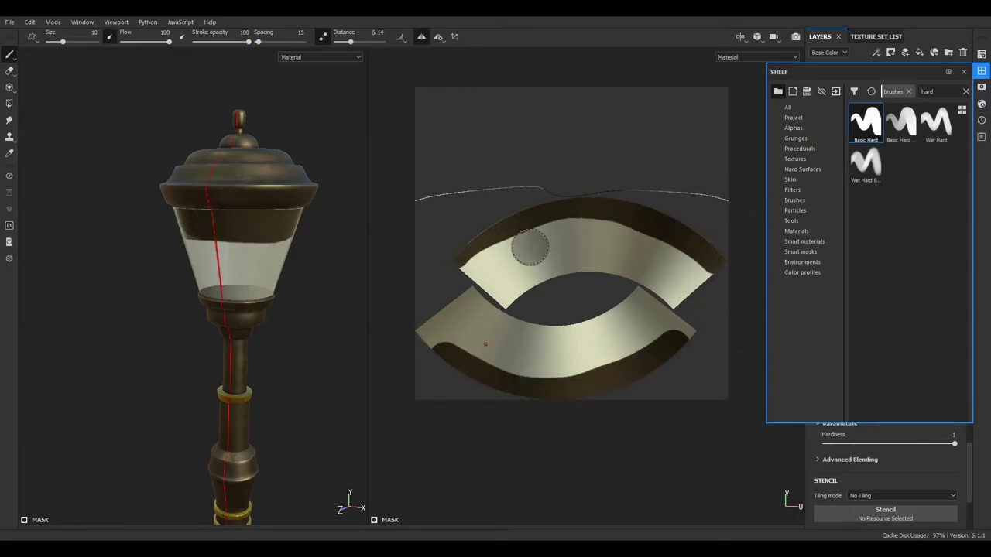
{"action": "key", "text": "ctrl+z"}
{"action": "left_click", "coordinate": [438, 37]}
{"action": "left_click", "coordinate": [435, 40]}
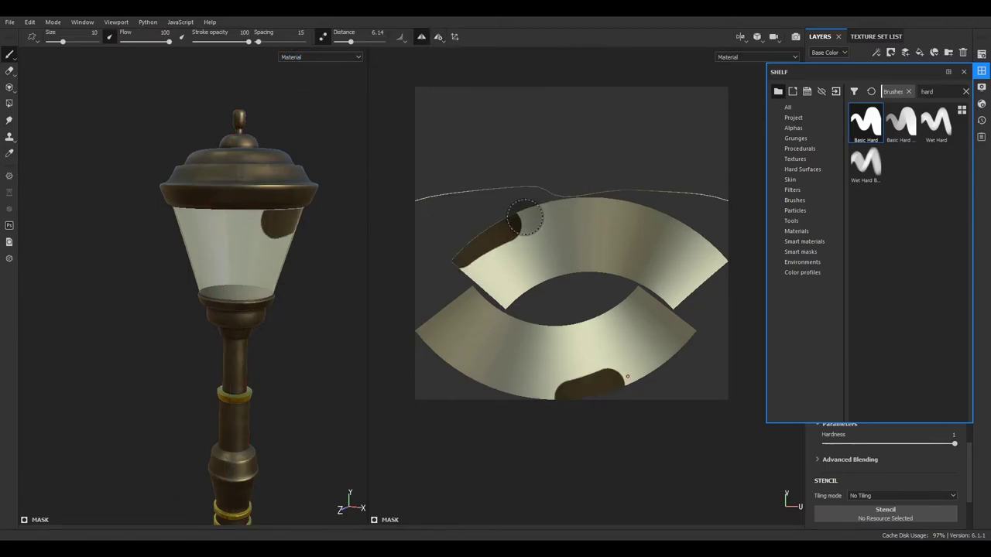
{"action": "left_click", "coordinate": [439, 73]}
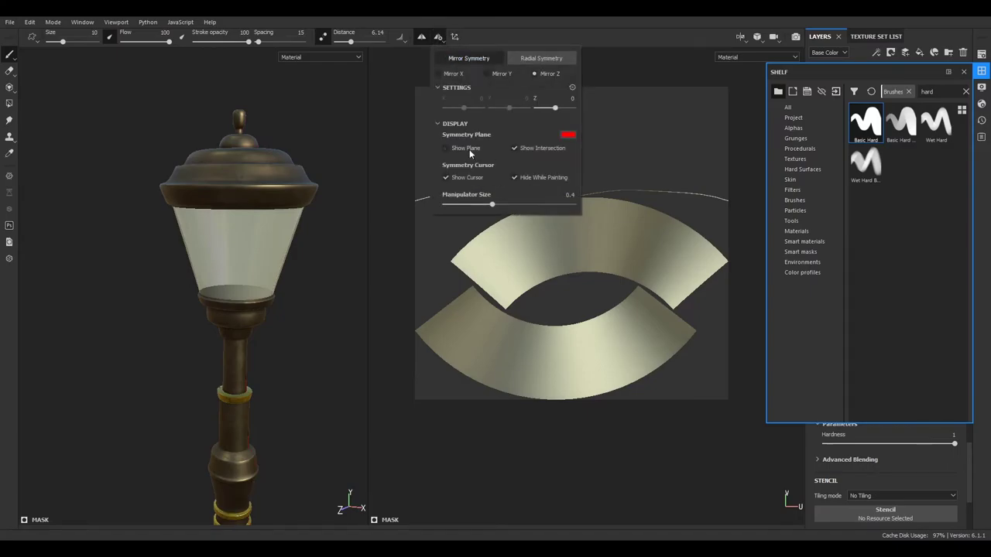
{"action": "left_click_drag", "start_coordinate": [350, 41], "coordinate": [361, 43]}
{"action": "left_click_drag", "start_coordinate": [447, 257], "coordinate": [682, 233]}
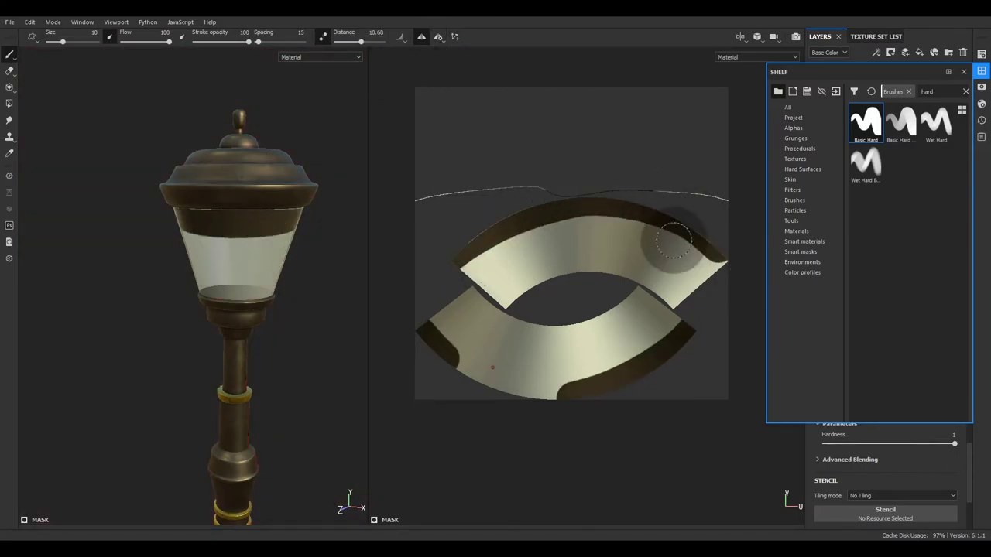
{"action": "left_click", "coordinate": [835, 134]}
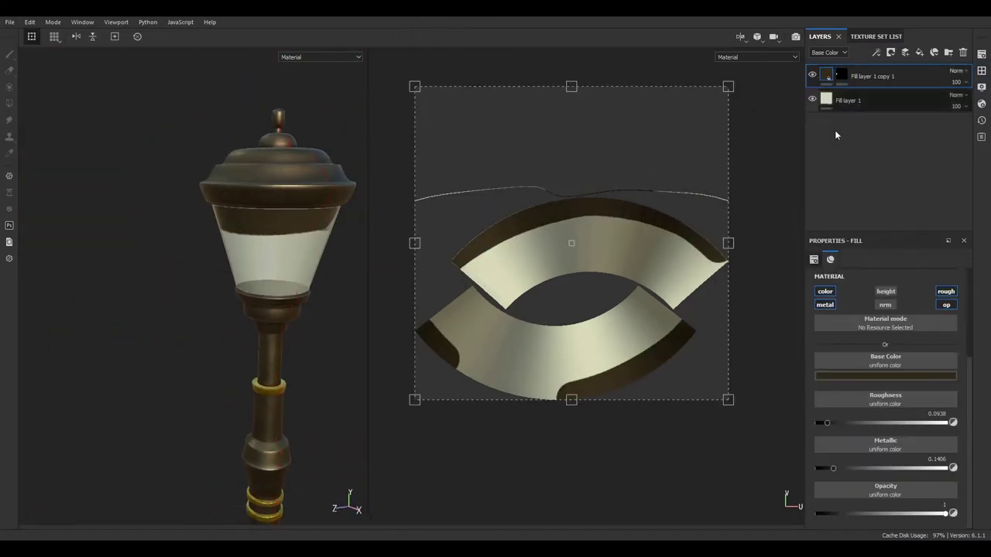
Enable height on the brown band layer: height 1, roughness 1, metallic about 0.34
{"action": "left_click", "coordinate": [887, 293]}
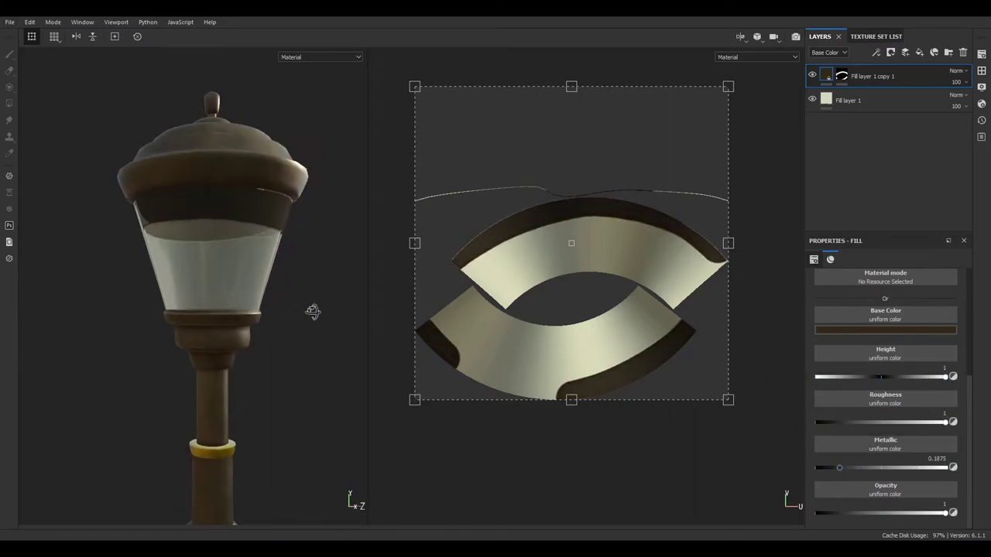
{"action": "left_click_drag", "start_coordinate": [315, 312], "coordinate": [343, 327], "text": "alt"}
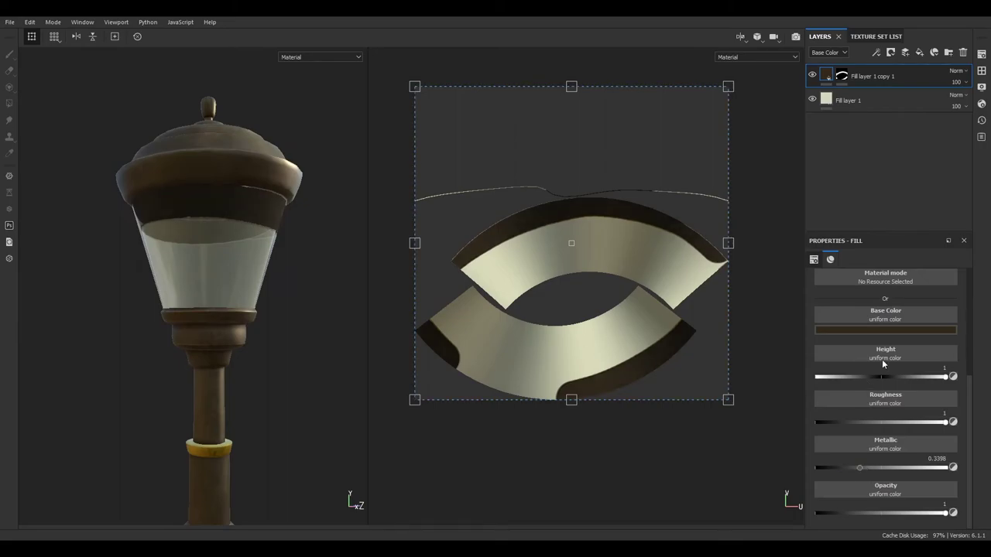
{"action": "scroll", "coordinate": [855, 387], "scroll_direction": "up", "scroll_amount": 1}
{"action": "scroll", "coordinate": [847, 338], "scroll_direction": "up", "scroll_amount": 4}
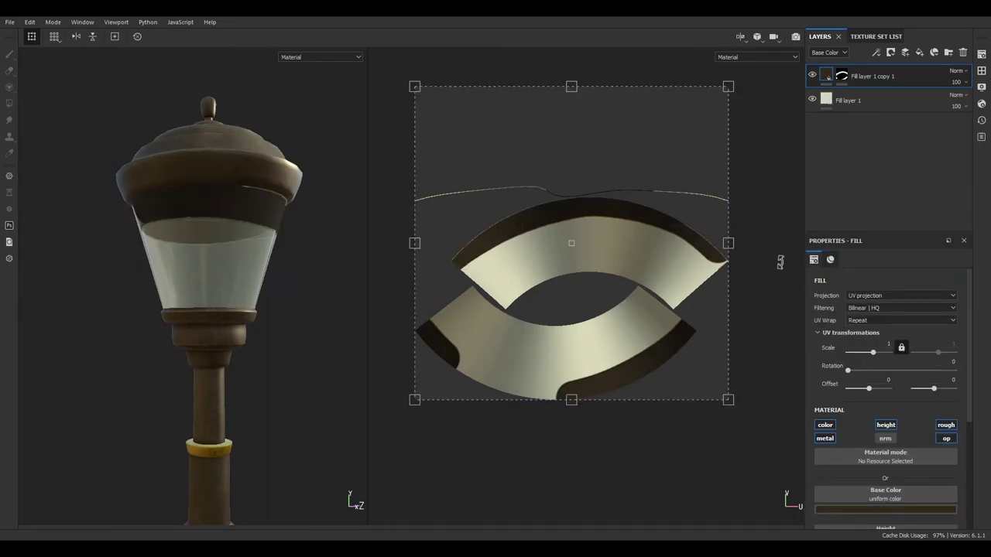
Clear the copy layer's mask, shrink the brush to 1.11, and paint a thin vertical line
{"action": "right_click", "coordinate": [840, 80]}
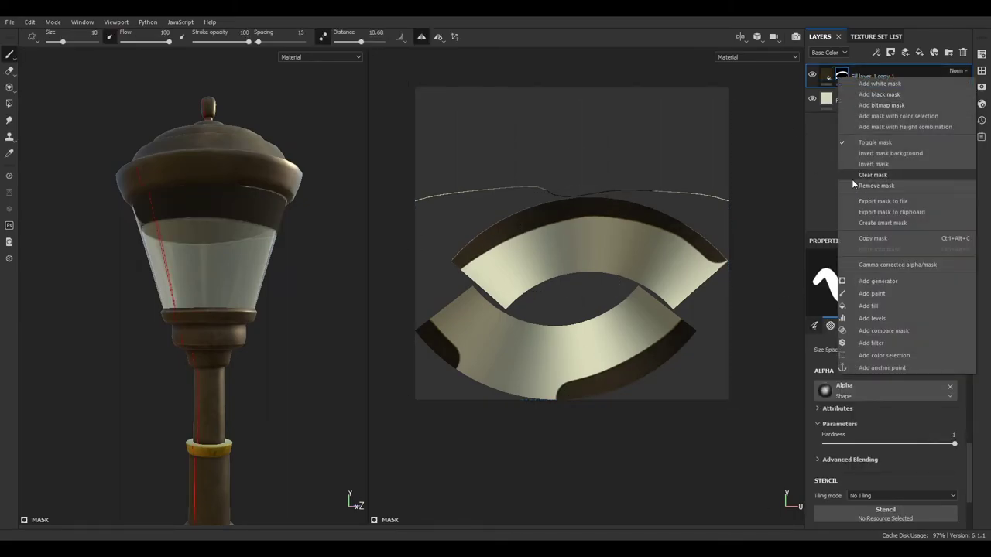
{"action": "left_click", "coordinate": [859, 106]}
{"action": "right_click", "coordinate": [219, 293]}
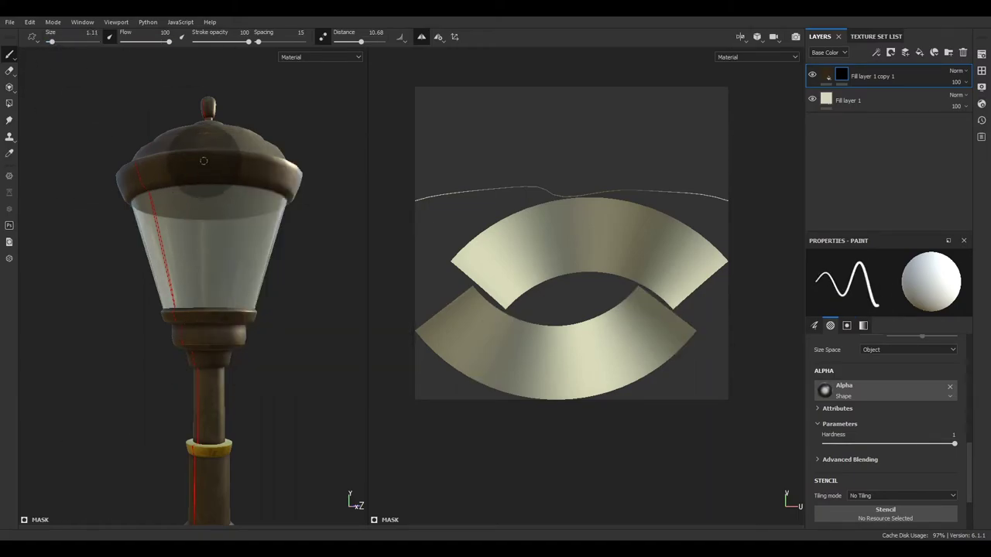
{"action": "left_click_drag", "start_coordinate": [219, 292], "coordinate": [219, 353], "text": "alt"}
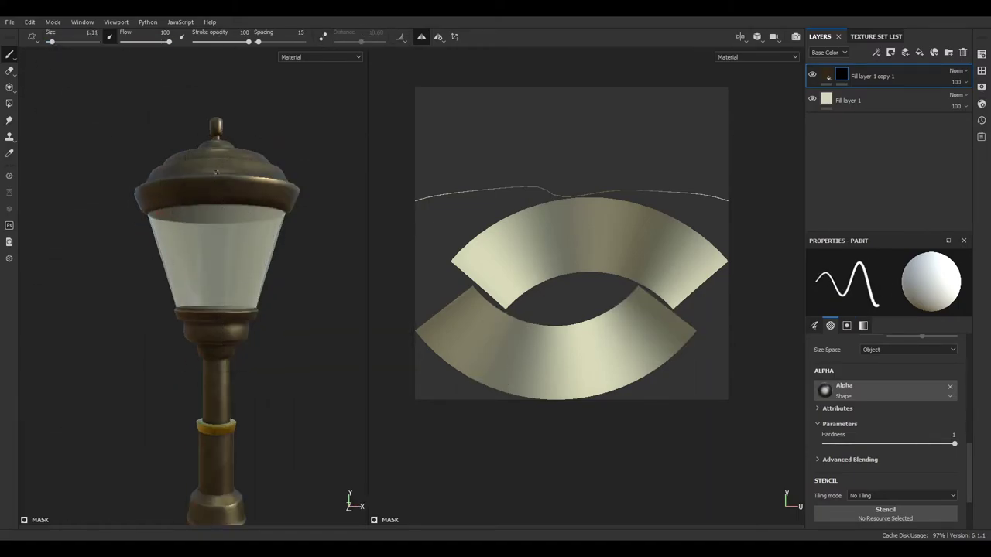
{"action": "left_click", "coordinate": [216, 309], "text": "shift"}
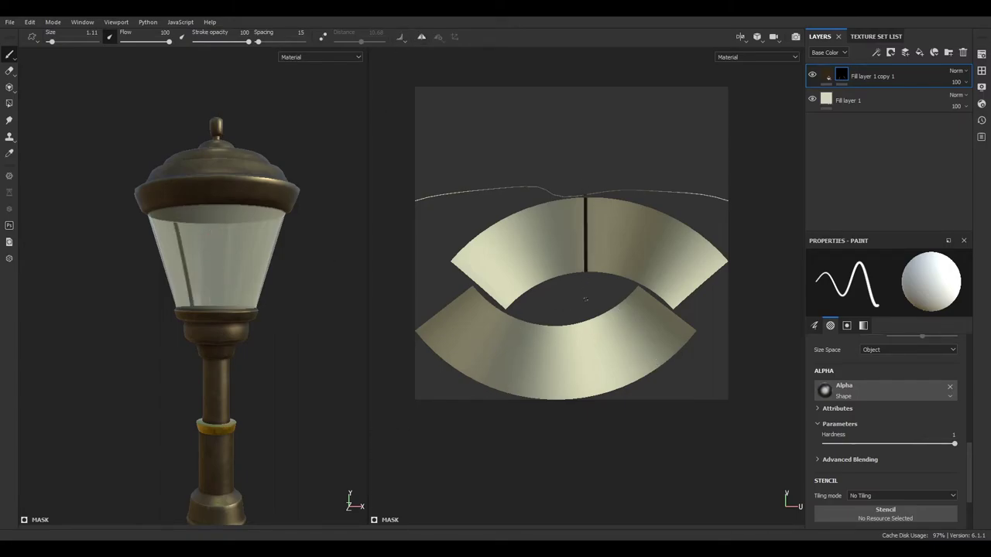
Paint a dark vertical stripe between the glass panes and undo the stray smear on the ring
{"action": "left_click_drag", "start_coordinate": [186, 363], "coordinate": [572, 294], "text": "alt"}
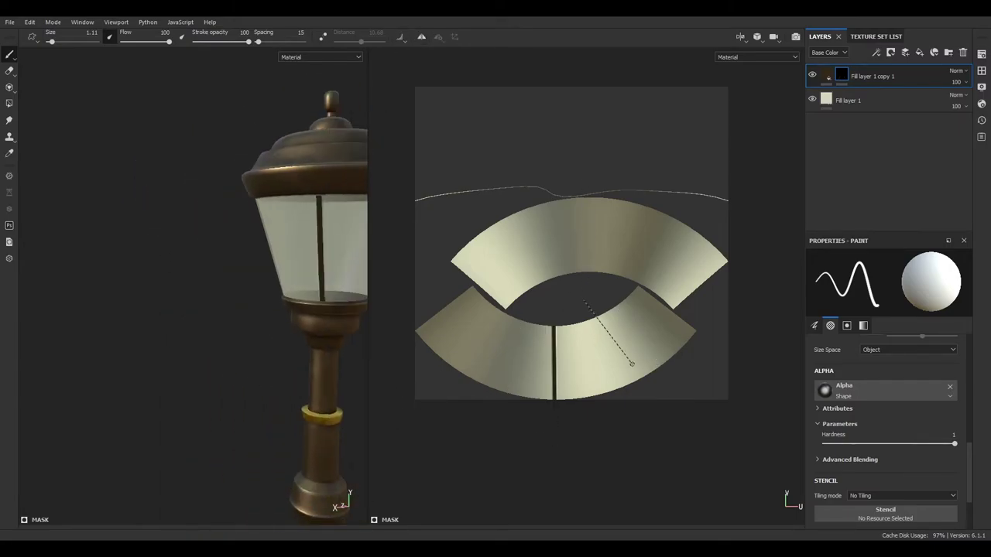
{"action": "key", "text": "f"}
{"action": "left_click_drag", "start_coordinate": [194, 206], "coordinate": [196, 248]}
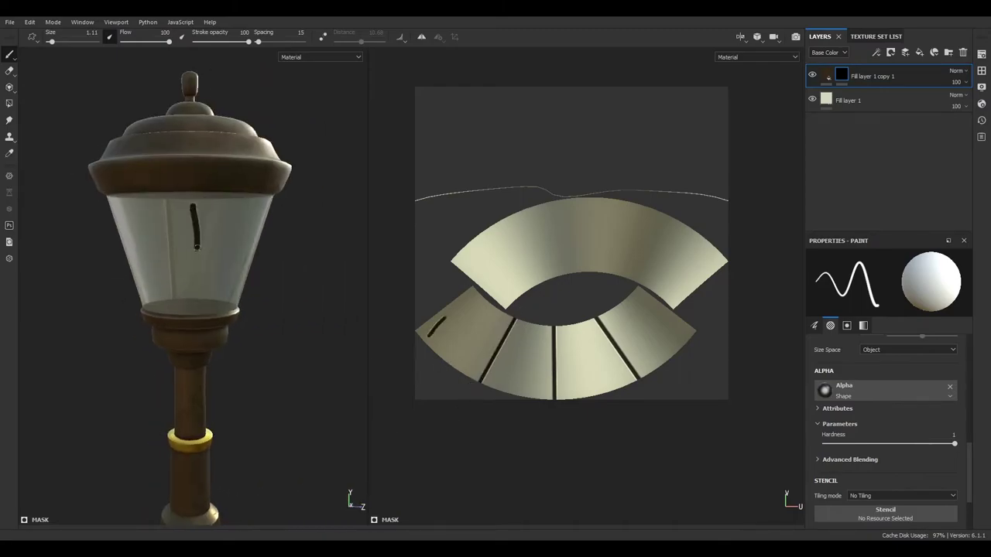
{"action": "mouse_move", "coordinate": [412, 353]}
{"action": "left_mouse_down", "text": "alt"}
{"action": "mouse_move", "coordinate": [72, 328]}
{"action": "mouse_move", "coordinate": [364, 330]}
{"action": "left_mouse_up", "text": "alt"}
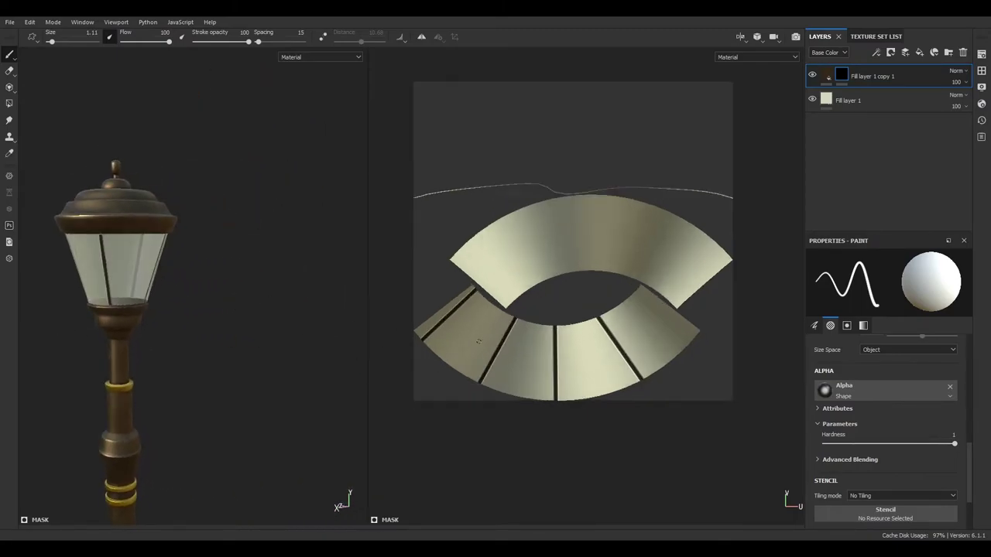
{"action": "scroll", "coordinate": [428, 333], "scroll_direction": "up", "scroll_amount": 3}
{"action": "key", "text": "f"}
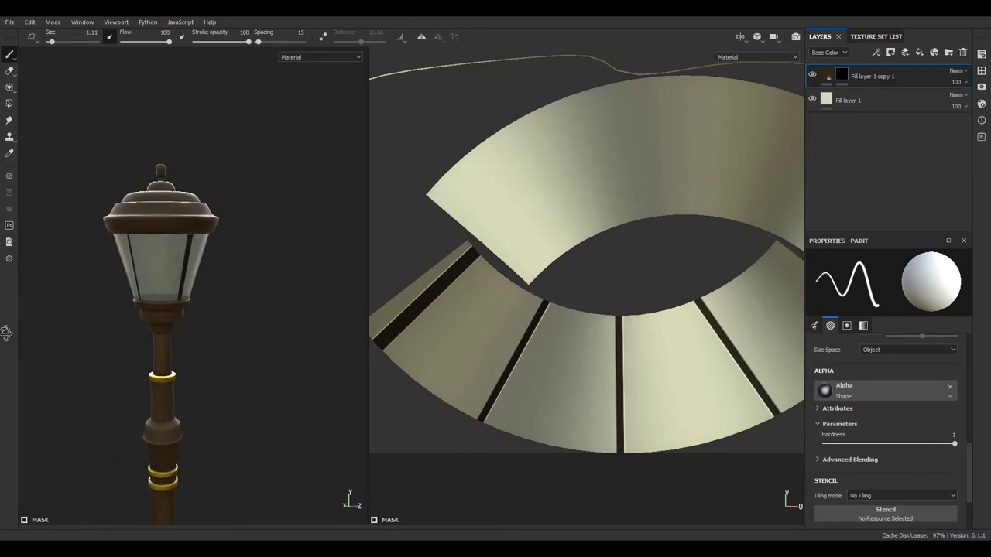
{"action": "scroll", "coordinate": [620, 398], "scroll_direction": "down", "scroll_amount": 2}
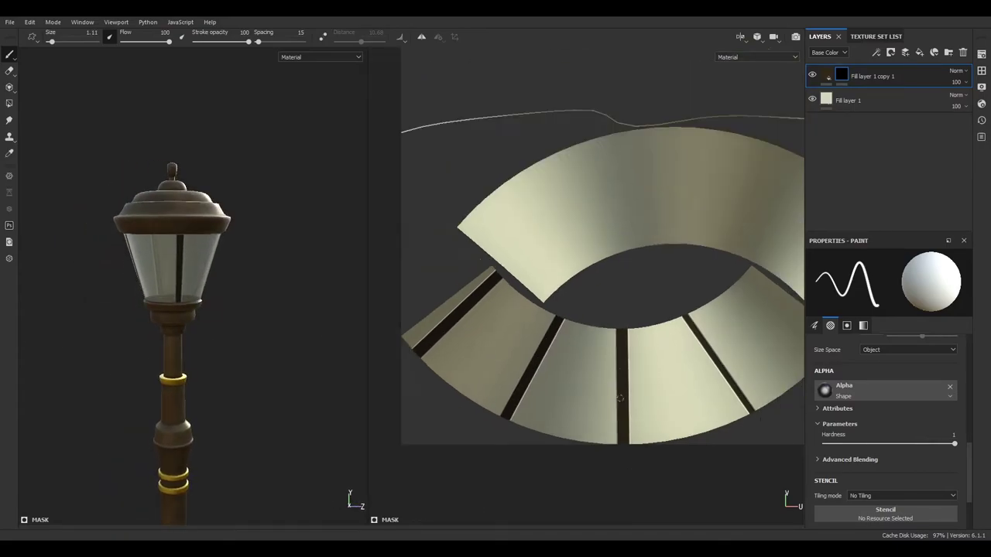
{"action": "scroll", "coordinate": [643, 318], "scroll_direction": "up", "scroll_amount": 2}
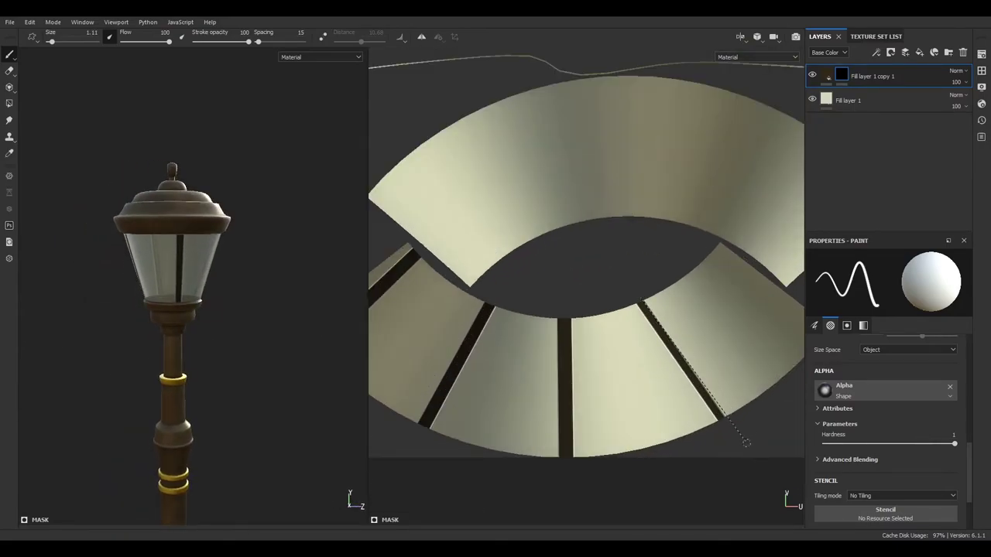
{"action": "key", "text": "f"}
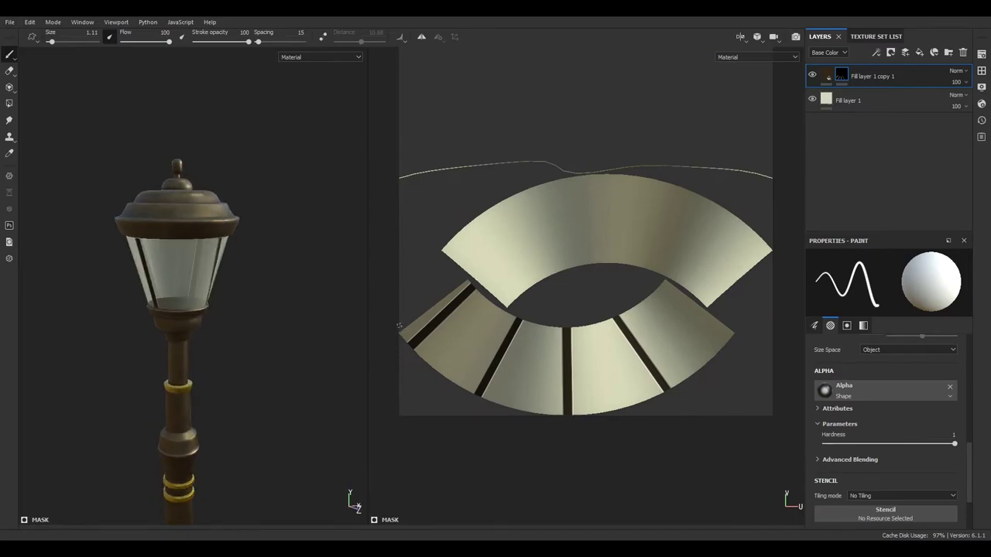
{"action": "key", "text": "ctrl+z"}
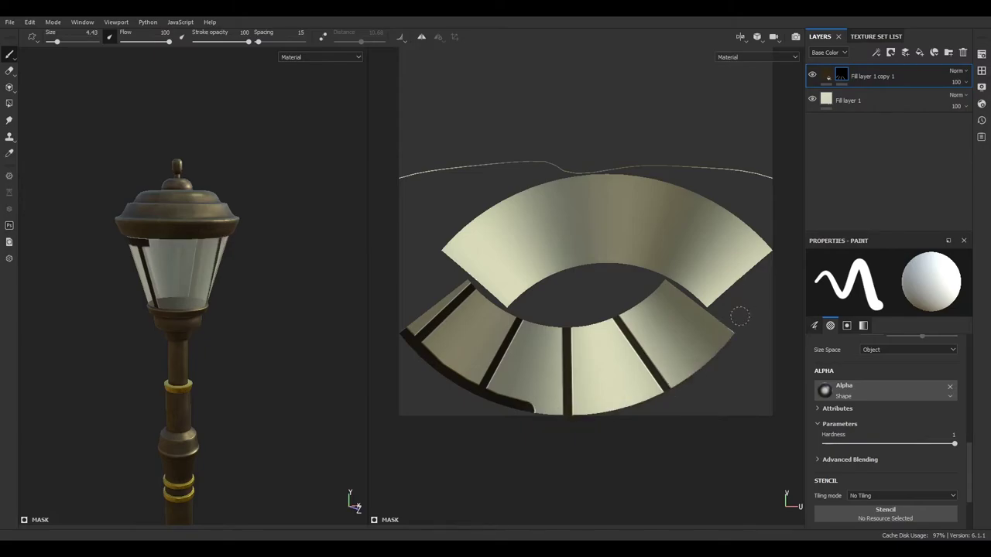
Try an empty generator and a Bevel filter on the copy layer's mask
{"action": "right_click", "coordinate": [843, 73]}
{"action": "left_click", "coordinate": [883, 277]}
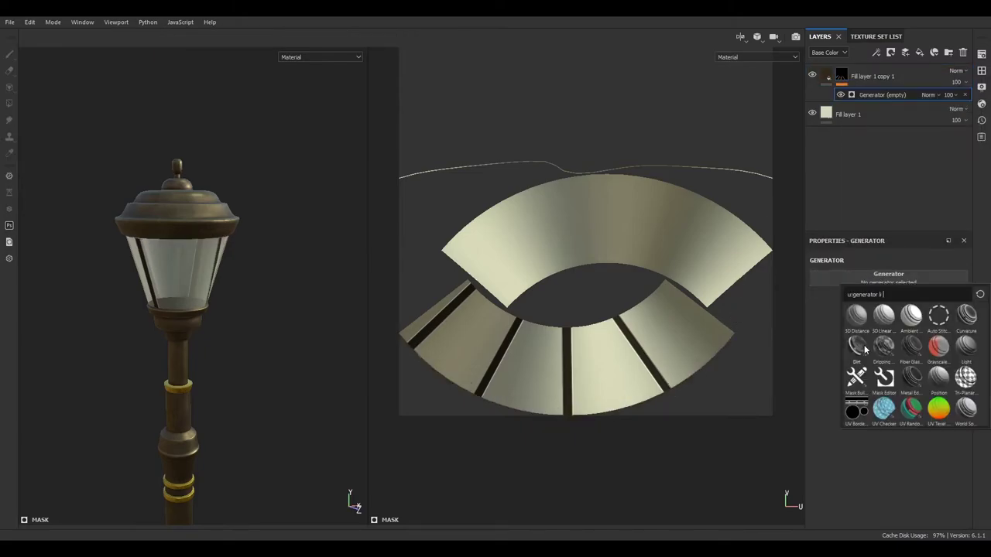
{"action": "left_click", "coordinate": [858, 322]}
{"action": "right_click", "coordinate": [847, 74]}
{"action": "left_click", "coordinate": [878, 288]}
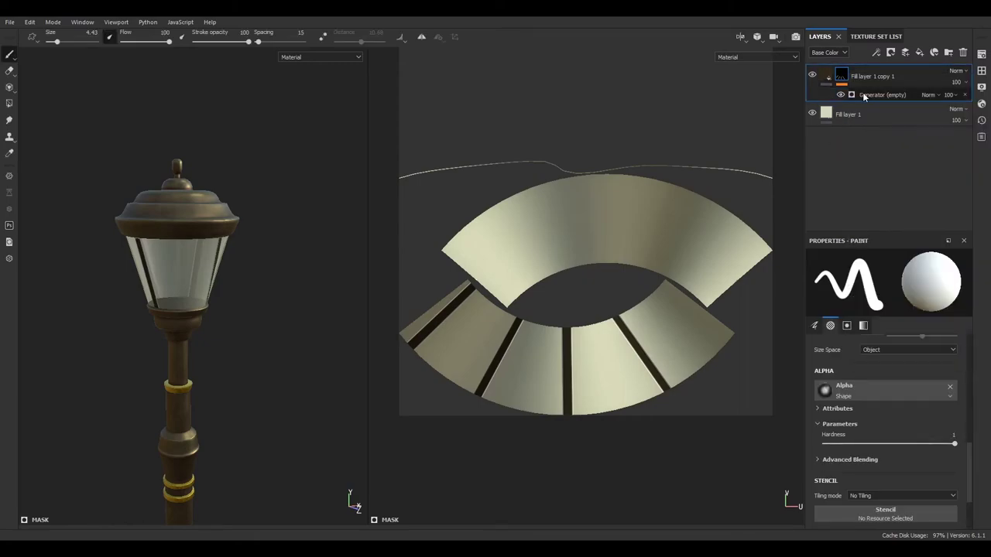
{"action": "left_click", "coordinate": [965, 95]}
{"action": "right_click", "coordinate": [842, 73]}
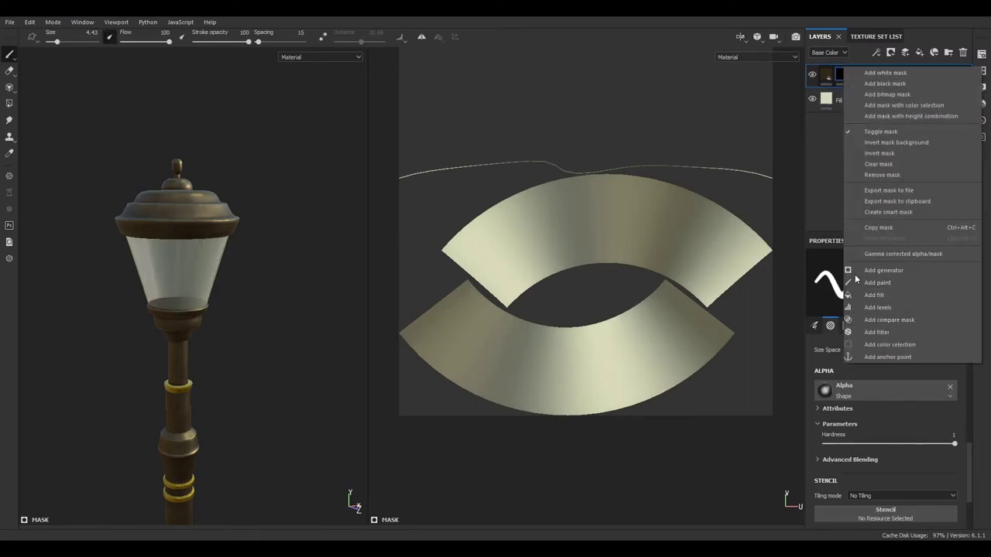
{"action": "left_click", "coordinate": [865, 308]}
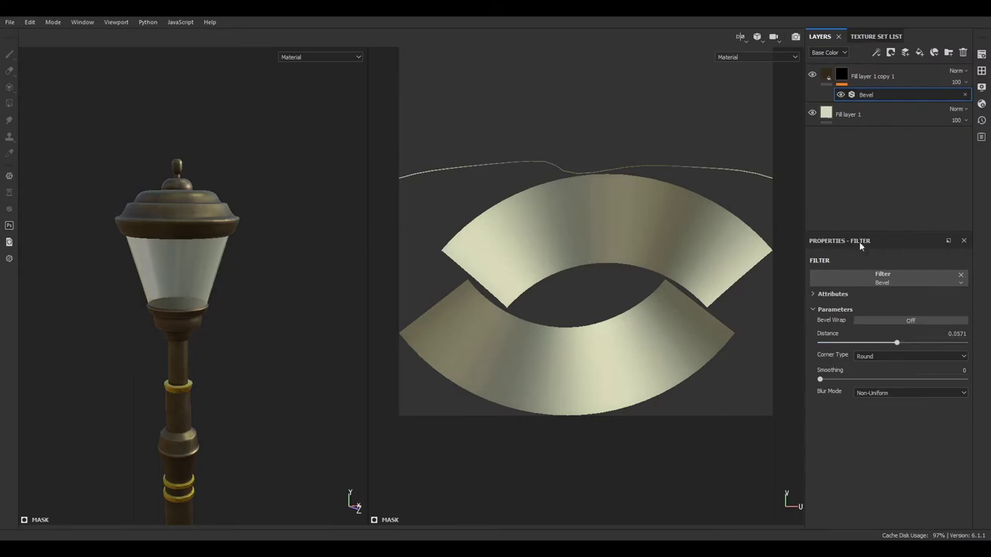
Add a Curvature generator mask with Invert on and Balance 1, and display the mask
{"action": "right_click", "coordinate": [840, 74]}
{"action": "left_click", "coordinate": [878, 275]}
{"action": "left_click", "coordinate": [912, 338]}
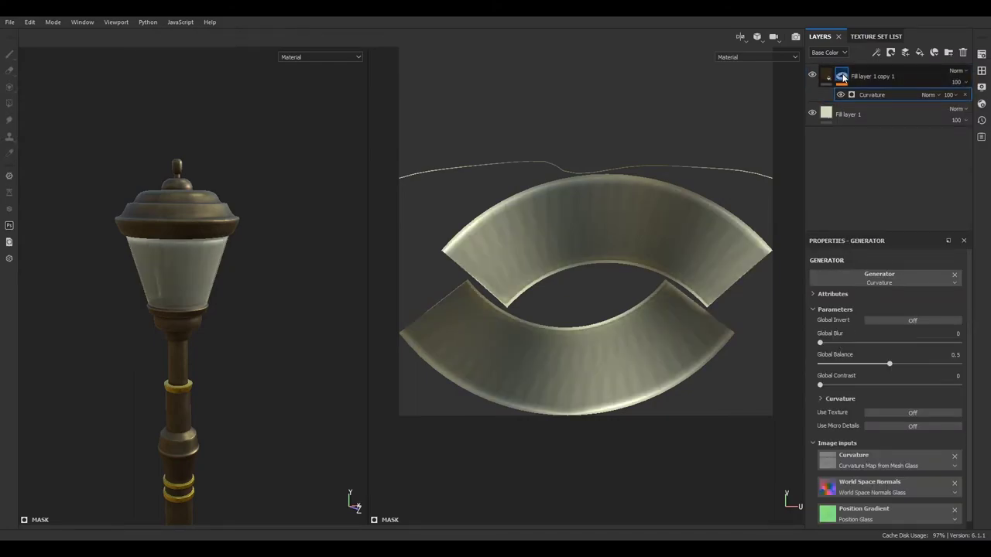
{"action": "left_click", "coordinate": [843, 76], "text": "alt"}
{"action": "left_click", "coordinate": [860, 91]}
{"action": "left_click", "coordinate": [881, 320]}
{"action": "mouse_move", "coordinate": [889, 363]}
{"action": "left_mouse_down"}
{"action": "mouse_move", "coordinate": [861, 364]}
{"action": "mouse_move", "coordinate": [960, 363]}
{"action": "left_mouse_up"}
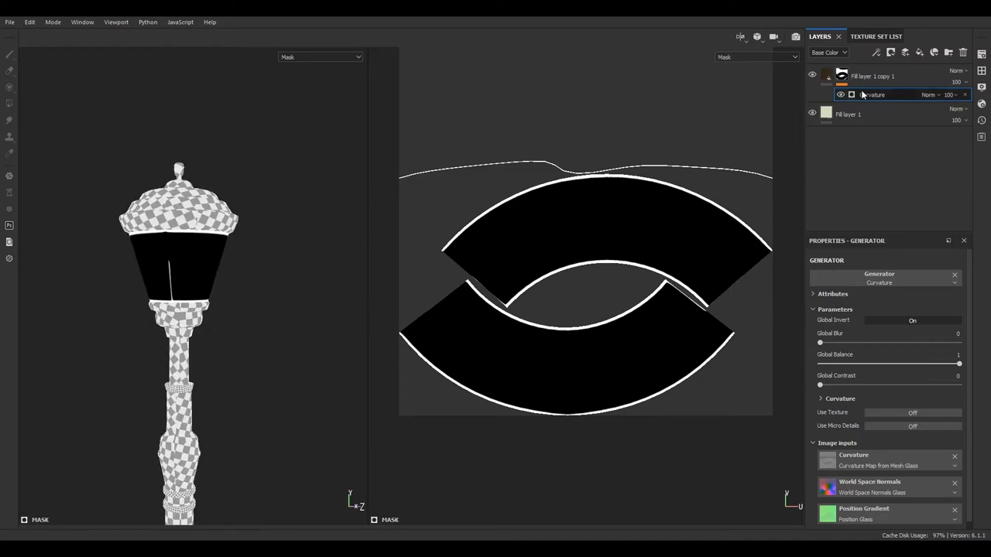
{"action": "left_click", "coordinate": [863, 94]}
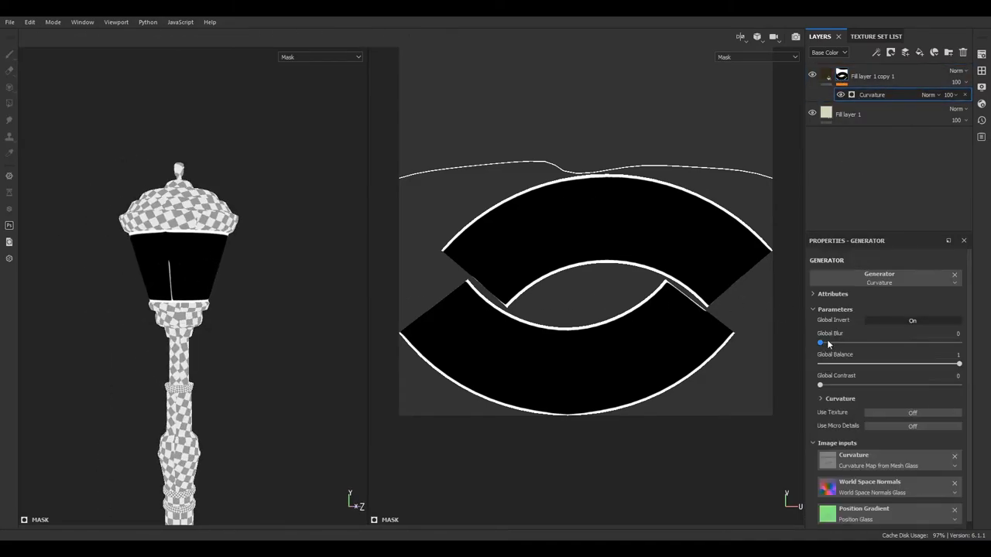
{"action": "left_click", "coordinate": [834, 364]}
{"action": "key", "text": "ctrl+z"}
Add a Mask Editor generator to the brown copy layer's mask and invert its result
{"action": "right_click", "coordinate": [844, 74]}
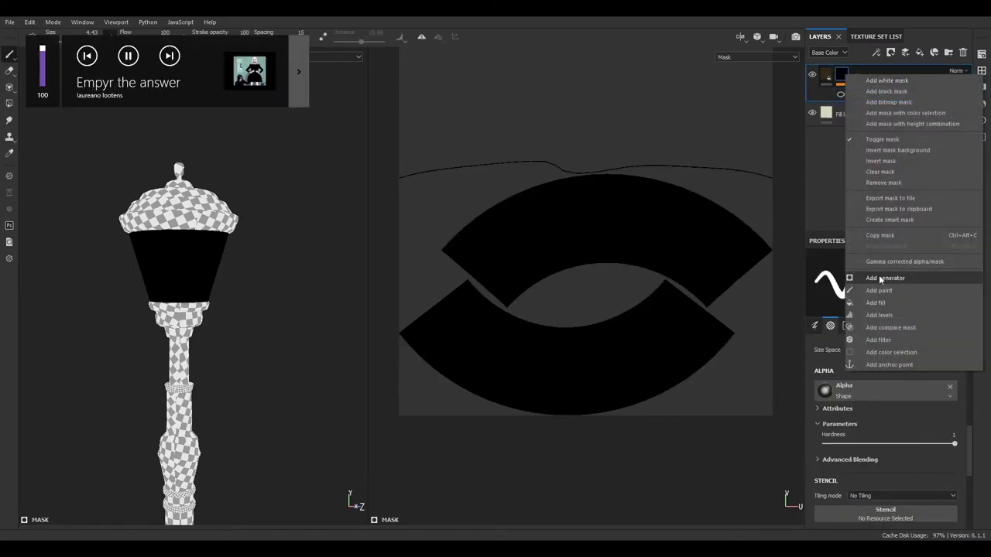
{"action": "left_click", "coordinate": [881, 279]}
{"action": "left_click", "coordinate": [884, 368]}
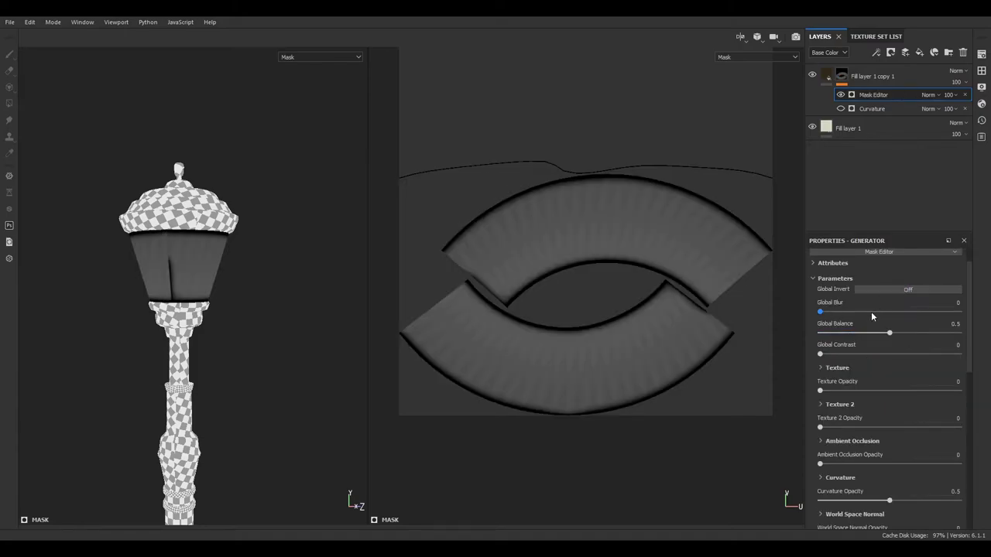
{"action": "left_click", "coordinate": [861, 290]}
{"action": "scroll", "coordinate": [880, 293], "scroll_direction": "down", "scroll_amount": 3}
{"action": "left_click_drag", "start_coordinate": [889, 407], "coordinate": [959, 407]}
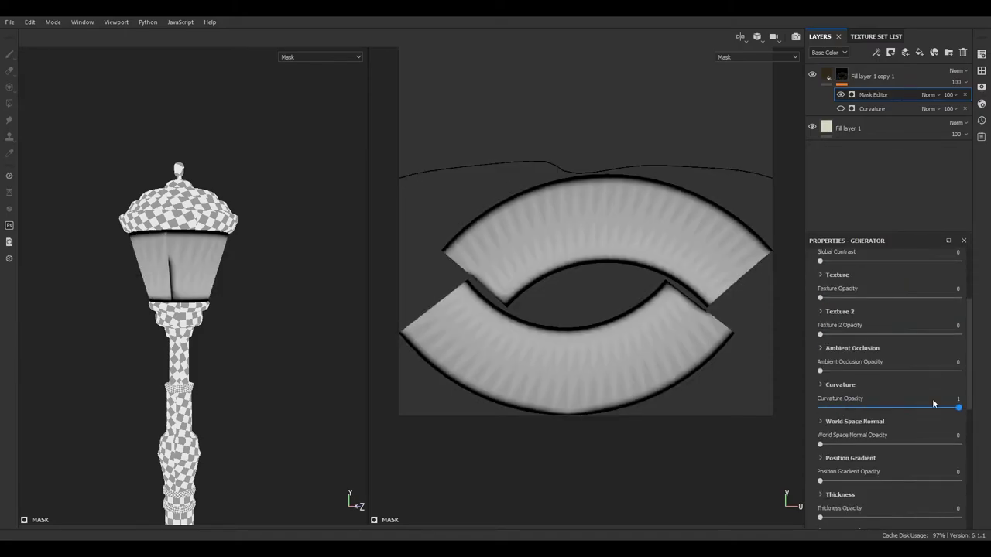
Expand the Mask Editor's curvature settings and raise the Medium curvature level
{"action": "left_click", "coordinate": [840, 385]}
{"action": "scroll", "coordinate": [867, 387], "scroll_direction": "down", "scroll_amount": 5}
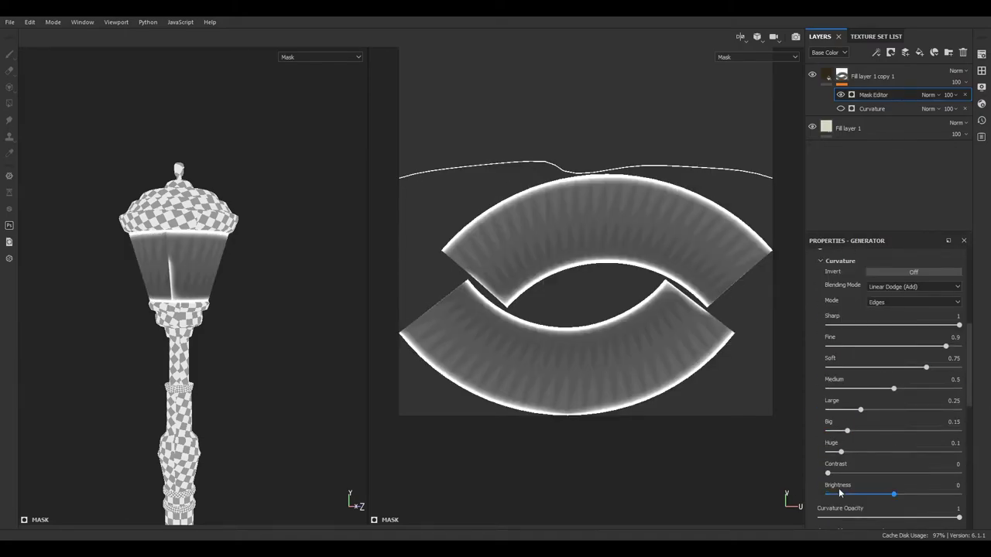
{"action": "mouse_move", "coordinate": [893, 493]}
{"action": "left_mouse_down"}
{"action": "mouse_move", "coordinate": [939, 493]}
{"action": "mouse_move", "coordinate": [893, 494]}
{"action": "left_mouse_up"}
{"action": "left_click_drag", "start_coordinate": [893, 388], "coordinate": [945, 389]}
{"action": "scroll", "coordinate": [929, 395], "scroll_direction": "up", "scroll_amount": 4}
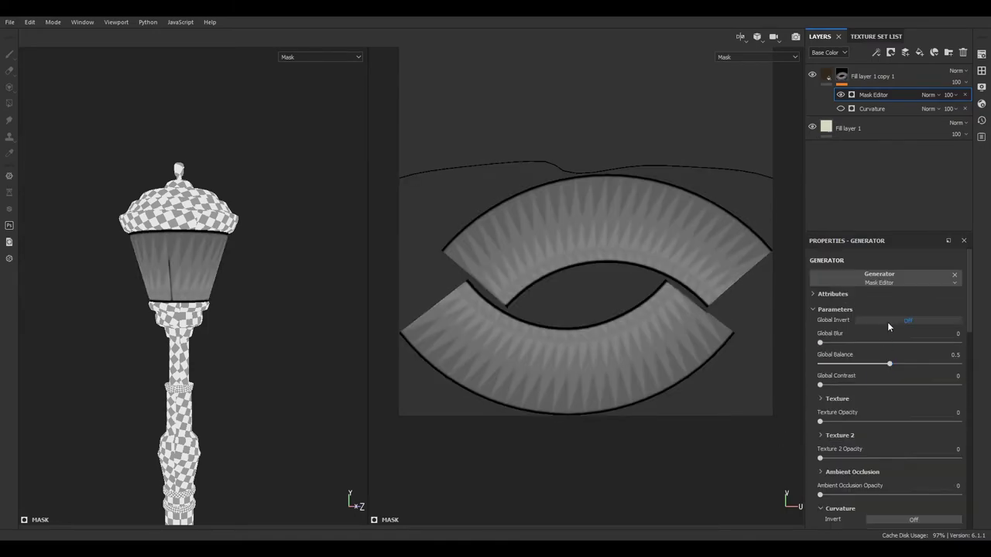
{"action": "scroll", "coordinate": [929, 395], "scroll_direction": "down", "scroll_amount": 2}
{"action": "left_click_drag", "start_coordinate": [946, 484], "coordinate": [909, 484]}
{"action": "scroll", "coordinate": [898, 387], "scroll_direction": "up", "scroll_amount": 1}
{"action": "scroll", "coordinate": [890, 376], "scroll_direction": "down", "scroll_amount": 3}
Lower the Fine, Soft and Medium curvature levels and set Global Balance to 1
{"action": "left_click_drag", "start_coordinate": [929, 376], "coordinate": [898, 376]}
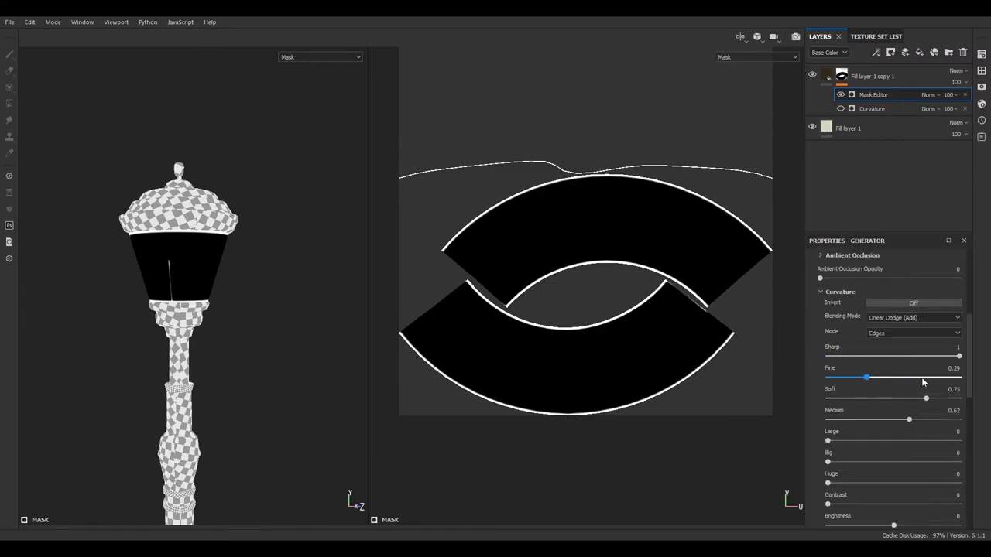
{"action": "left_click_drag", "start_coordinate": [890, 415], "coordinate": [841, 414]}
{"action": "scroll", "coordinate": [891, 343], "scroll_direction": "up", "scroll_amount": 5}
{"action": "scroll", "coordinate": [891, 343], "scroll_direction": "down", "scroll_amount": 4}
{"action": "left_click_drag", "start_coordinate": [890, 440], "coordinate": [850, 440]}
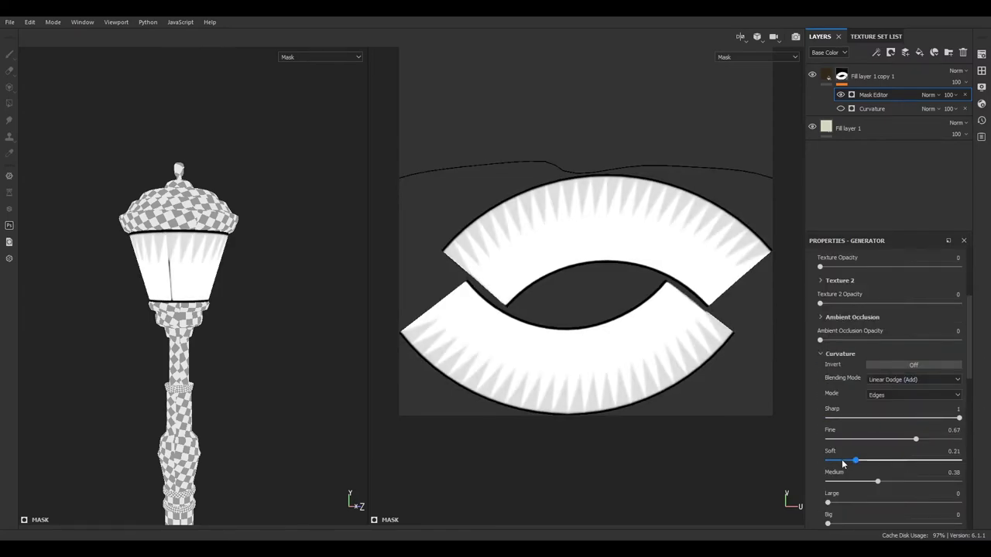
{"action": "left_click_drag", "start_coordinate": [877, 481], "coordinate": [890, 481]}
{"action": "scroll", "coordinate": [851, 418], "scroll_direction": "down", "scroll_amount": 5}
{"action": "scroll", "coordinate": [841, 396], "scroll_direction": "down", "scroll_amount": 2}
{"action": "scroll", "coordinate": [842, 395], "scroll_direction": "up", "scroll_amount": 3}
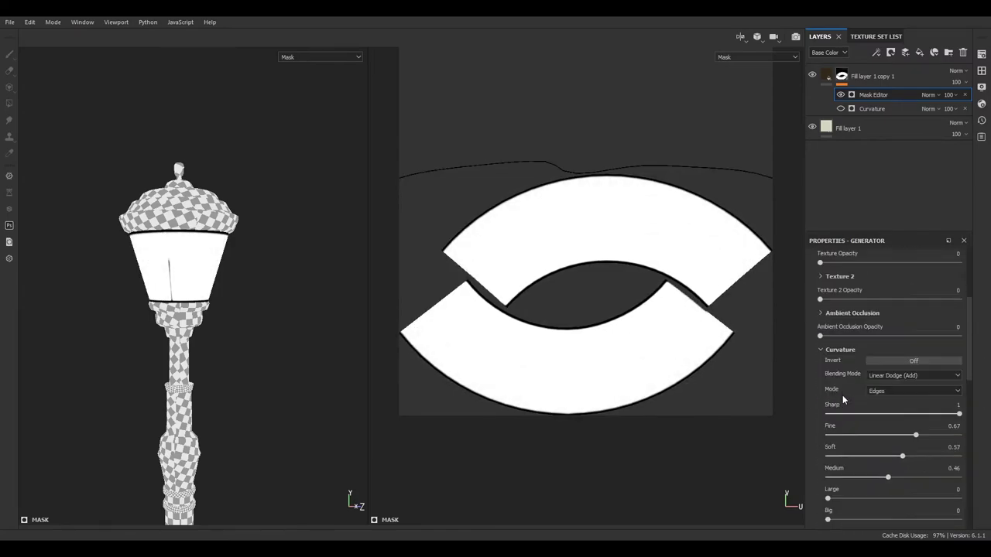
{"action": "mouse_move", "coordinate": [852, 409]}
{"action": "left_mouse_down"}
{"action": "mouse_move", "coordinate": [960, 409]}
{"action": "mouse_move", "coordinate": [915, 409]}
{"action": "left_mouse_up"}
Set Global Blur to 0.9 and add a paint effect above the Mask Editor
{"action": "scroll", "coordinate": [884, 376], "scroll_direction": "up", "scroll_amount": 3}
{"action": "scroll", "coordinate": [929, 387], "scroll_direction": "down", "scroll_amount": 2}
{"action": "scroll", "coordinate": [915, 388], "scroll_direction": "up", "scroll_amount": 5}
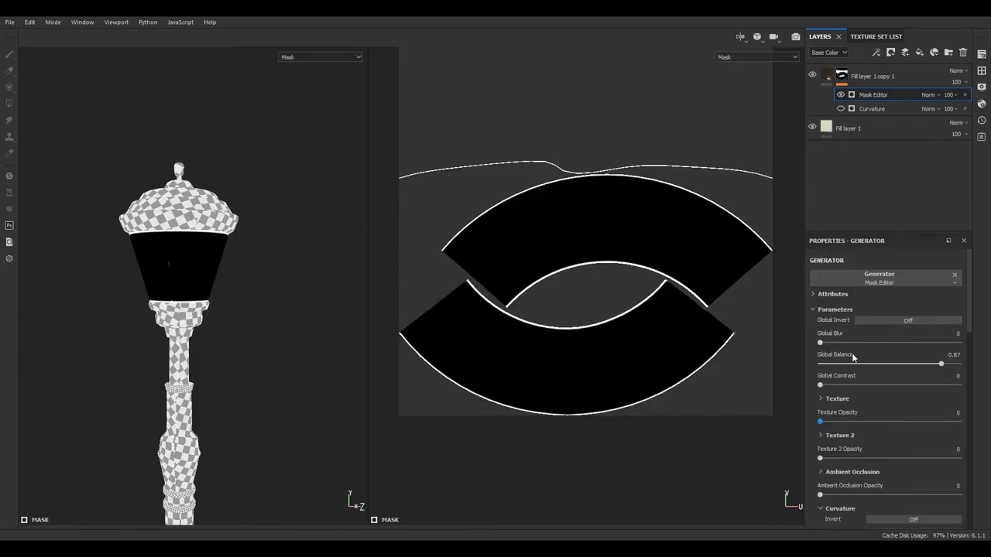
{"action": "scroll", "coordinate": [916, 387], "scroll_direction": "down", "scroll_amount": 1}
{"action": "scroll", "coordinate": [916, 388], "scroll_direction": "down", "scroll_amount": 2}
{"action": "scroll", "coordinate": [916, 387], "scroll_direction": "down", "scroll_amount": 3}
{"action": "scroll", "coordinate": [890, 348], "scroll_direction": "up", "scroll_amount": 7}
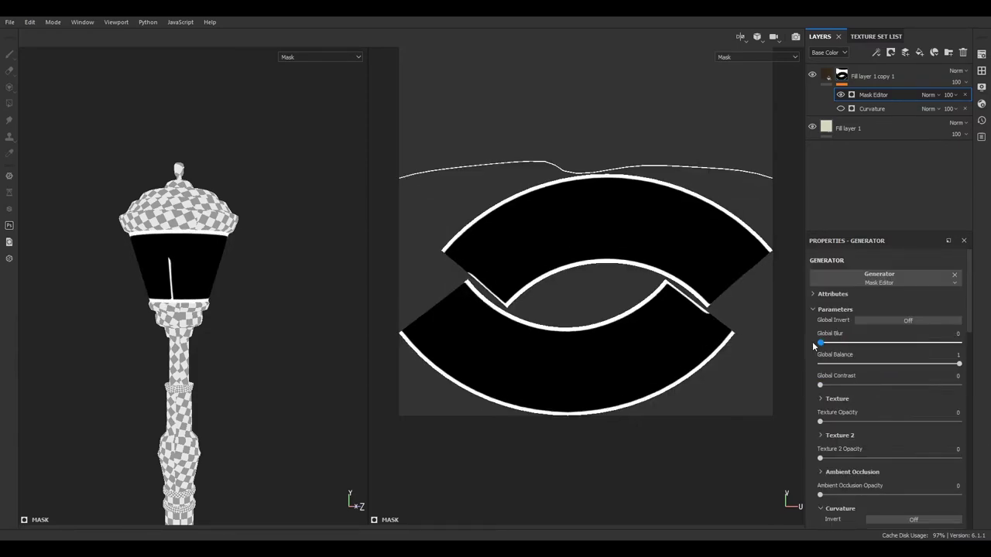
{"action": "left_click_drag", "start_coordinate": [820, 343], "coordinate": [831, 343]}
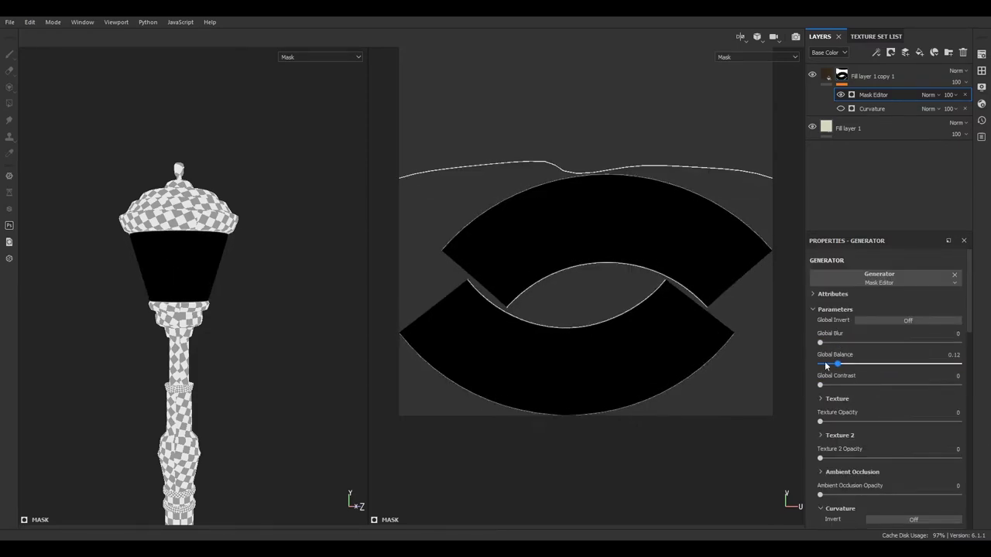
{"action": "right_click", "coordinate": [866, 86]}
{"action": "left_click", "coordinate": [855, 227]}
Zoom in and out on the UV view, framing the whole texture to inspect the glass mask
{"action": "scroll", "coordinate": [875, 348], "scroll_direction": "down", "scroll_amount": 5}
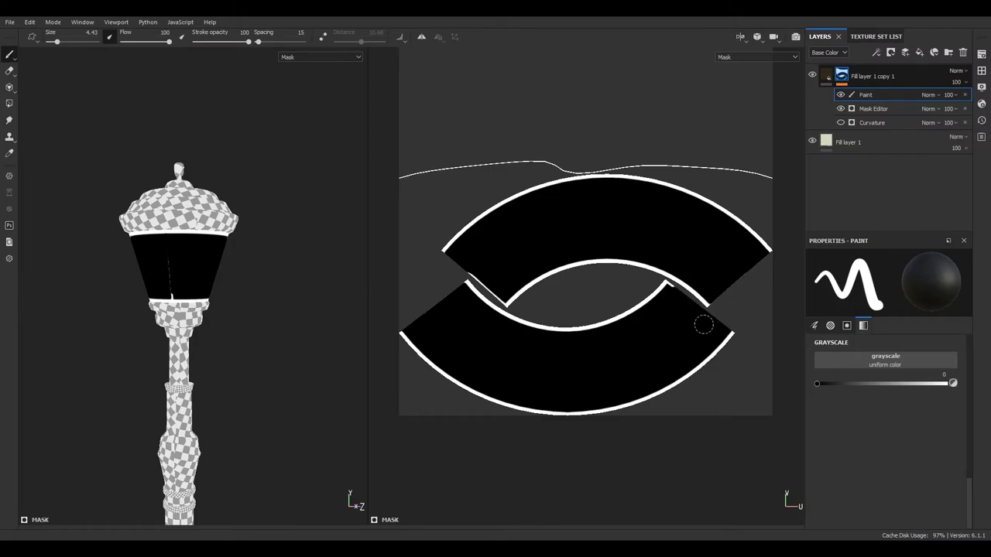
{"action": "scroll", "coordinate": [703, 325], "scroll_direction": "up", "scroll_amount": 5}
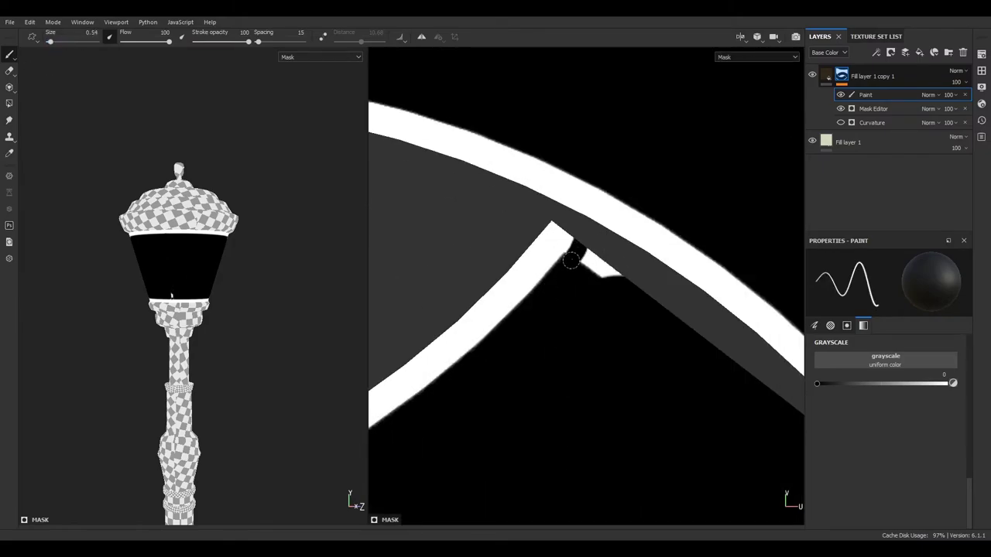
{"action": "scroll", "coordinate": [596, 269], "scroll_direction": "down", "scroll_amount": 6}
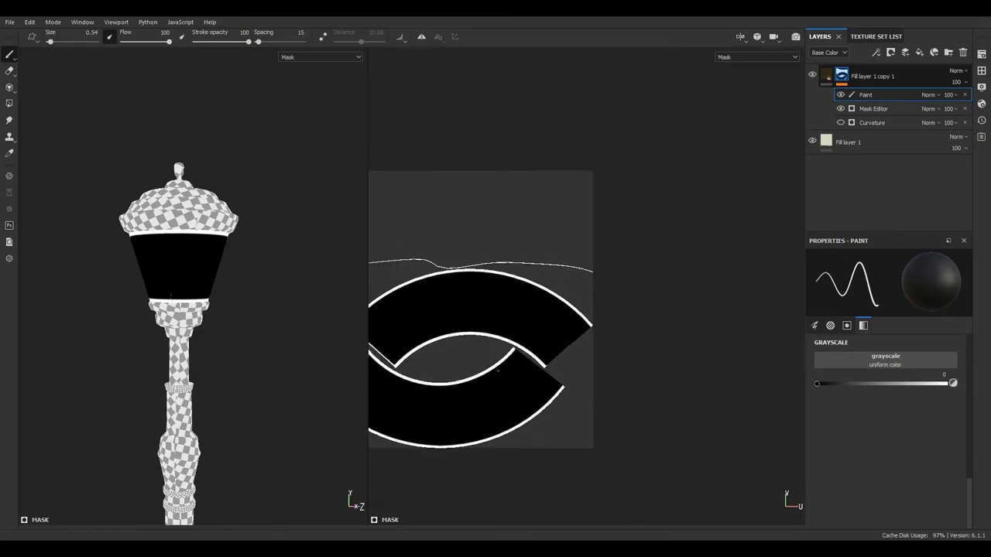
{"action": "scroll", "coordinate": [463, 380], "scroll_direction": "up", "scroll_amount": 4}
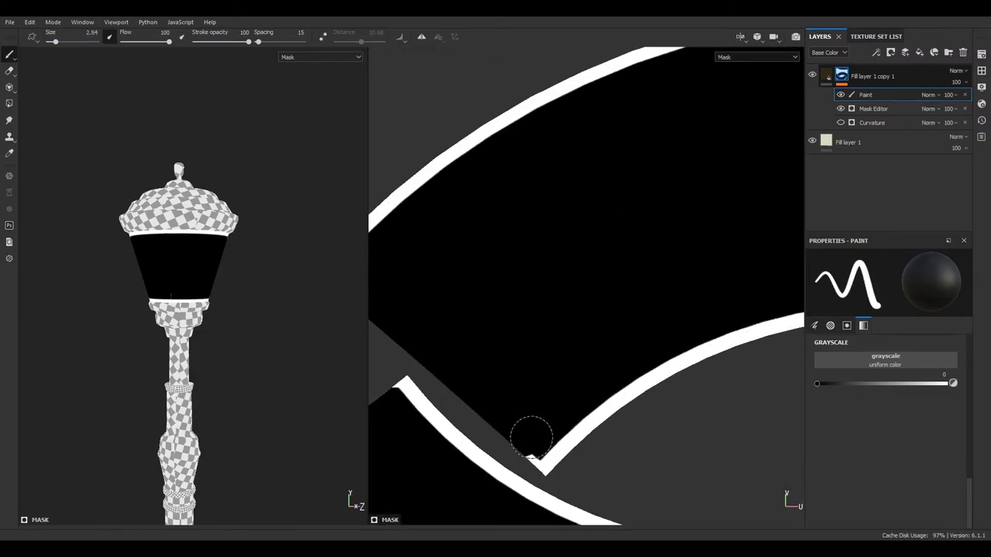
{"action": "scroll", "coordinate": [517, 412], "scroll_direction": "down", "scroll_amount": 3}
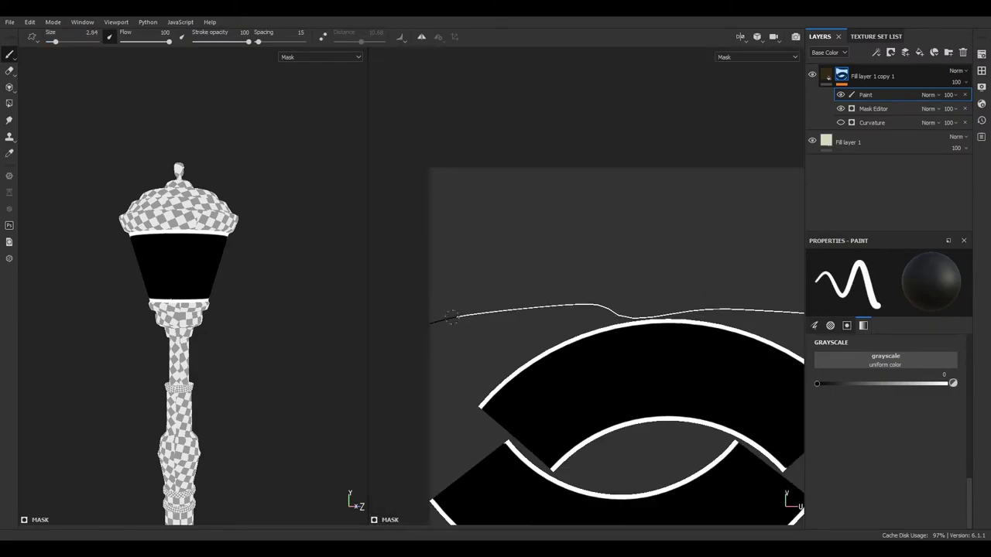
{"action": "scroll", "coordinate": [700, 307], "scroll_direction": "up", "scroll_amount": 2}
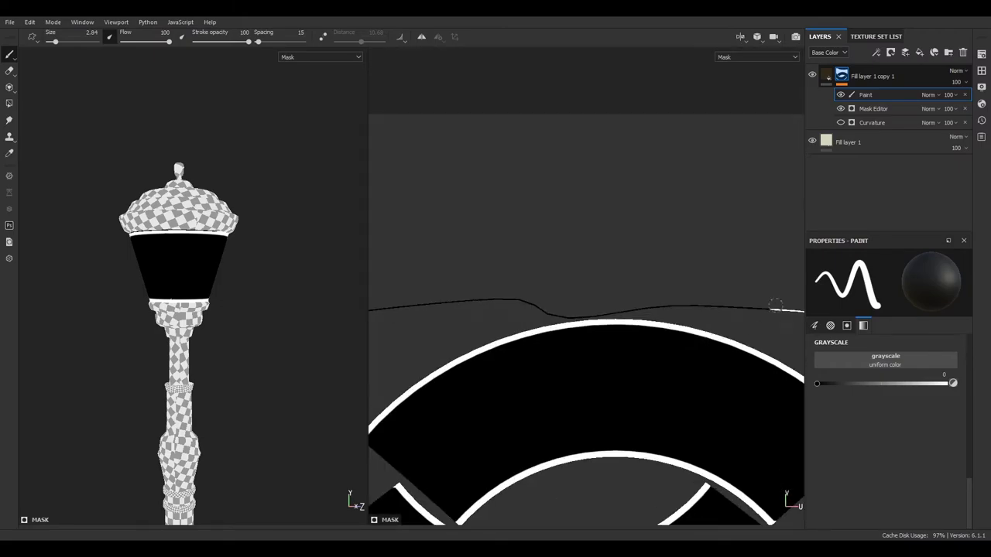
{"action": "scroll", "coordinate": [545, 317], "scroll_direction": "down", "scroll_amount": 3}
{"action": "middle_click_drag", "start_coordinate": [72, 305], "coordinate": [31, 310]}
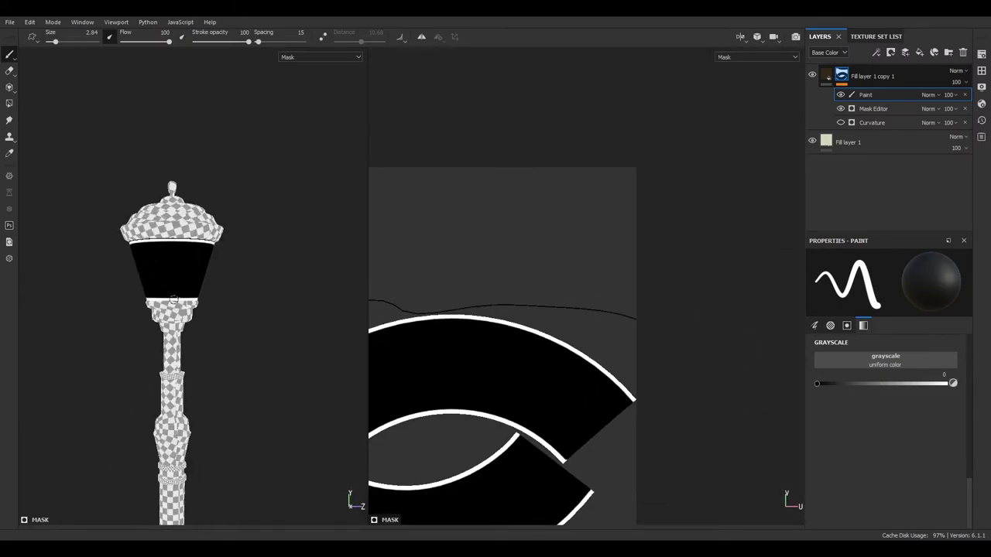
{"action": "scroll", "coordinate": [201, 223], "scroll_direction": "up", "scroll_amount": 5}
{"action": "scroll", "coordinate": [210, 229], "scroll_direction": "down", "scroll_amount": 3}
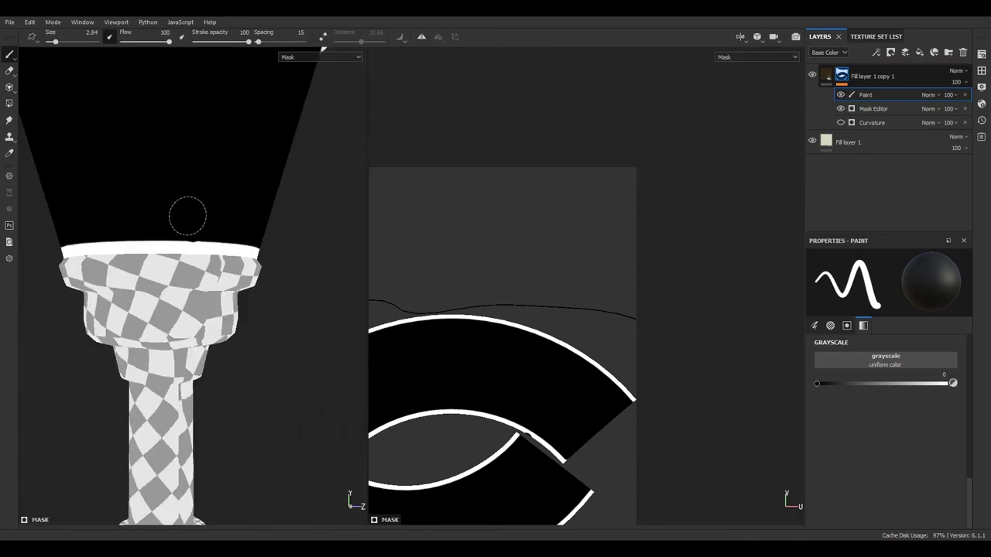
{"action": "scroll", "coordinate": [188, 214], "scroll_direction": "down", "scroll_amount": 2}
{"action": "scroll", "coordinate": [394, 288], "scroll_direction": "up", "scroll_amount": 3}
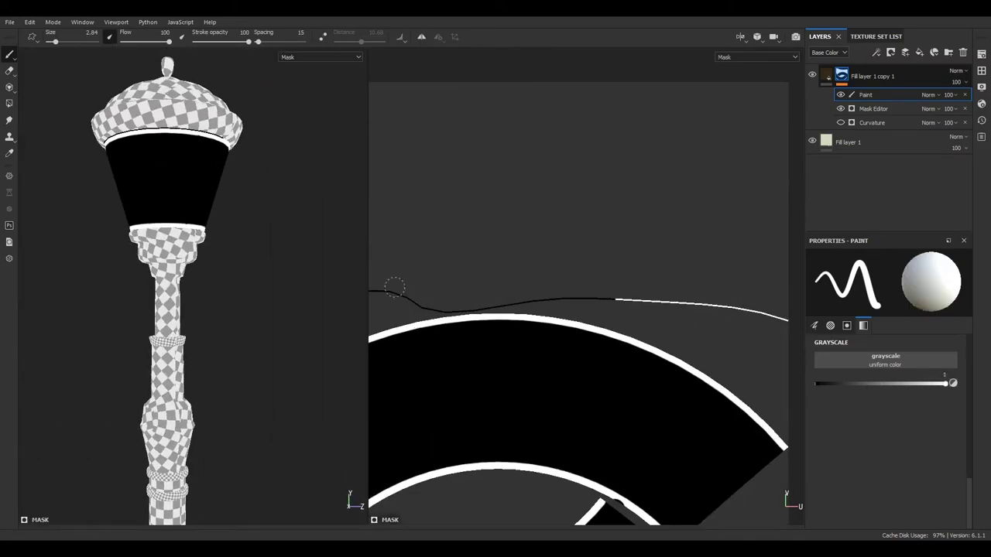
{"action": "scroll", "coordinate": [502, 300], "scroll_direction": "down", "scroll_amount": 5}
{"action": "scroll", "coordinate": [542, 303], "scroll_direction": "up", "scroll_amount": 4}
{"action": "scroll", "coordinate": [582, 306], "scroll_direction": "down", "scroll_amount": 4}
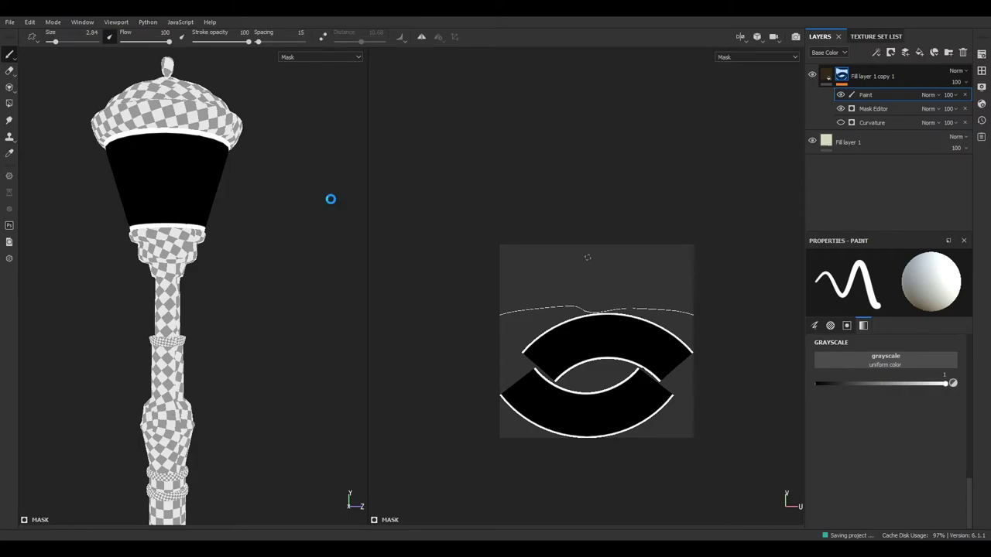
Test the Mask Editor's Global Blur, reset it to 0, and adjust global contrast
{"action": "left_click", "coordinate": [827, 76]}
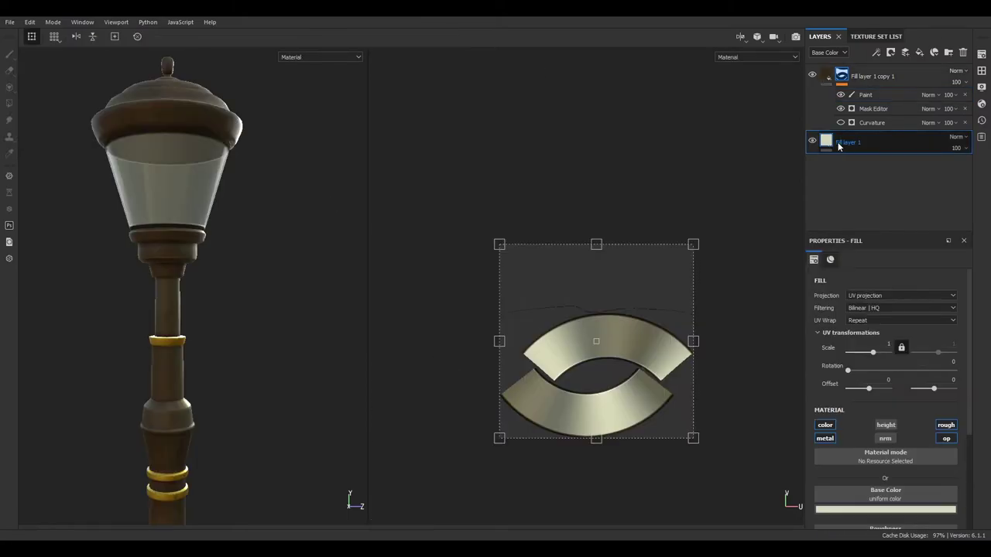
{"action": "left_click", "coordinate": [827, 75]}
{"action": "left_click", "coordinate": [873, 109]}
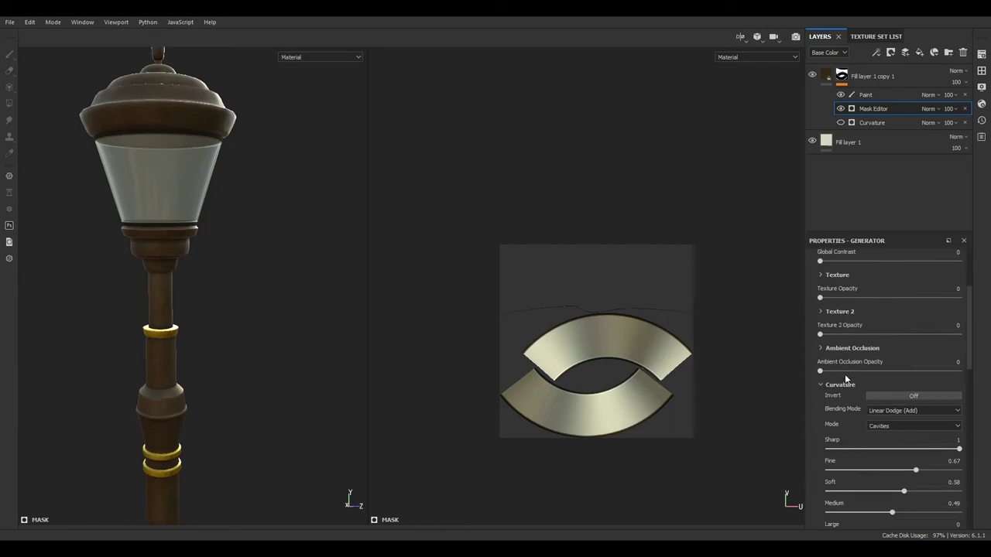
{"action": "scroll", "coordinate": [859, 331], "scroll_direction": "down", "scroll_amount": 2}
{"action": "left_click_drag", "start_coordinate": [865, 311], "coordinate": [815, 312]}
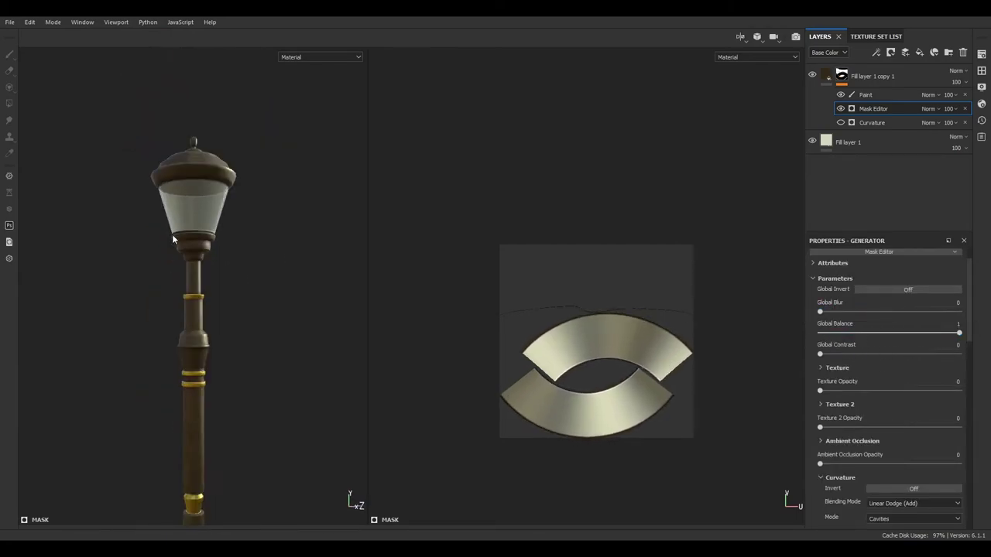
{"action": "right_click_drag", "start_coordinate": [172, 234], "coordinate": [285, 264], "text": "alt"}
{"action": "left_click_drag", "start_coordinate": [820, 354], "coordinate": [870, 353]}
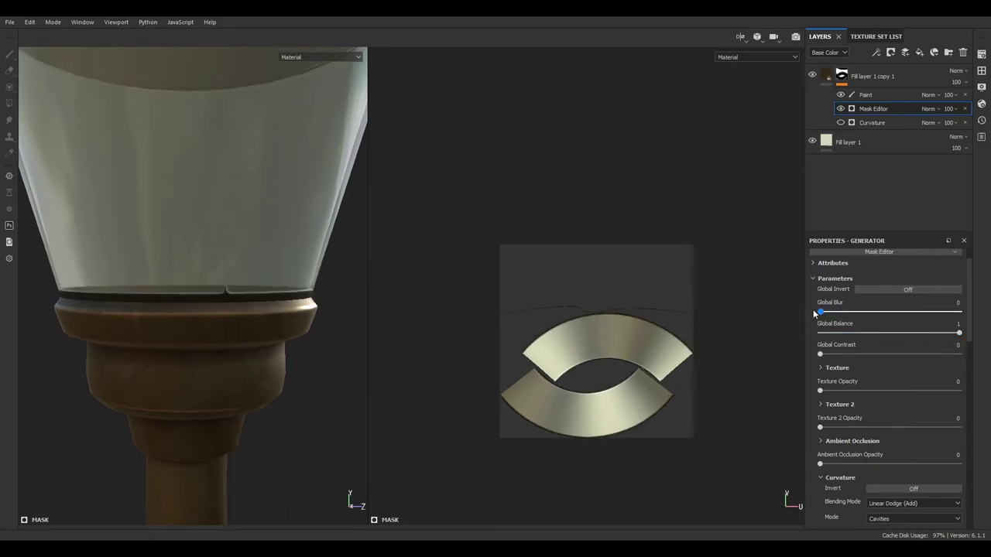
{"action": "key", "text": "f"}
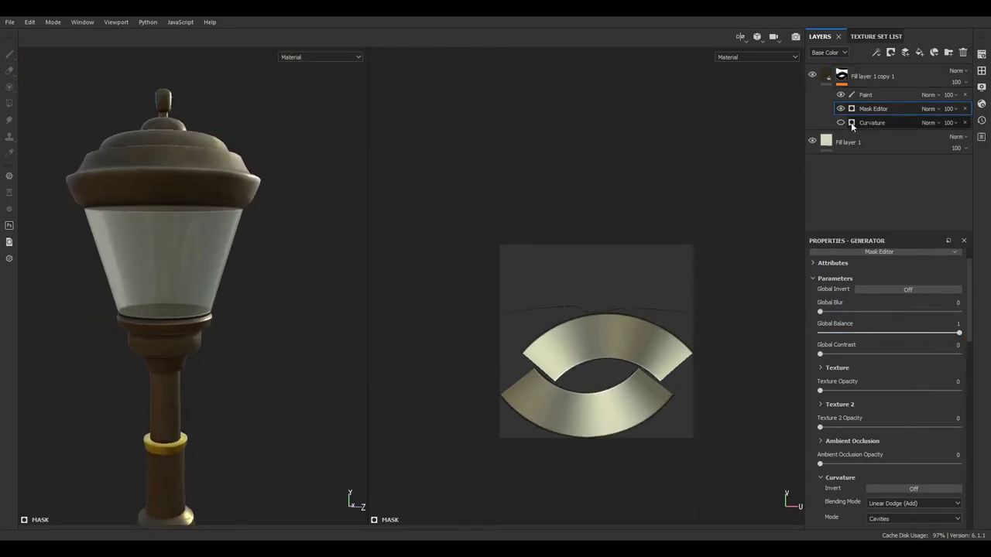
Delete the Curvature generator from the mask and switch to its Paint layer
{"action": "left_click", "coordinate": [891, 122]}
{"action": "key", "text": "Delete"}
{"action": "left_click", "coordinate": [883, 96]}
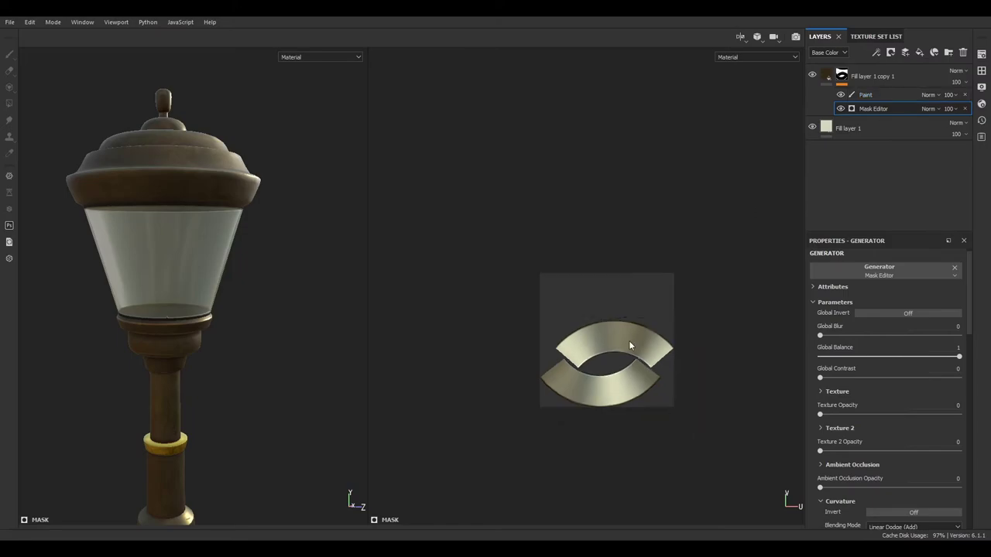
{"action": "scroll", "coordinate": [628, 341], "scroll_direction": "up", "scroll_amount": 3}
{"action": "scroll", "coordinate": [152, 314], "scroll_direction": "up", "scroll_amount": 5}
{"action": "scroll", "coordinate": [165, 323], "scroll_direction": "up", "scroll_amount": 2}
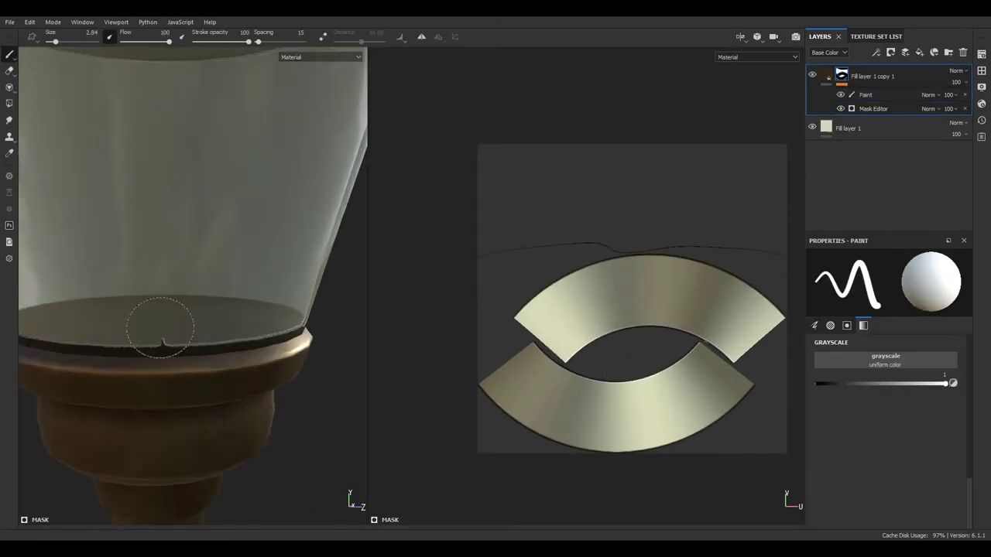
{"action": "scroll", "coordinate": [164, 323], "scroll_direction": "up", "scroll_amount": 2}
{"action": "scroll", "coordinate": [691, 333], "scroll_direction": "up", "scroll_amount": 2}
{"action": "scroll", "coordinate": [691, 333], "scroll_direction": "up", "scroll_amount": 4}
{"action": "scroll", "coordinate": [232, 295], "scroll_direction": "down", "scroll_amount": 3}
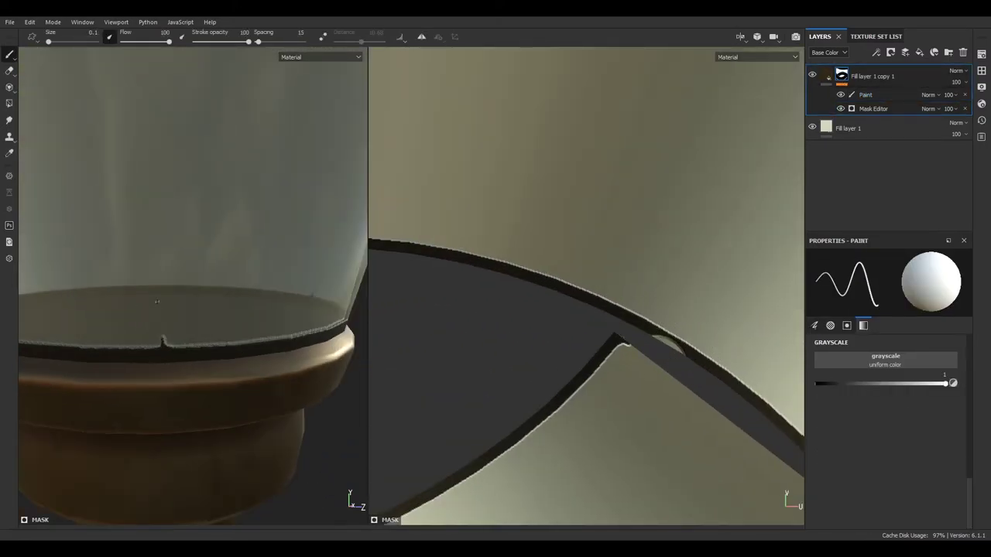
{"action": "scroll", "coordinate": [232, 295], "scroll_direction": "down", "scroll_amount": 2}
{"action": "scroll", "coordinate": [151, 253], "scroll_direction": "down", "scroll_amount": 5}
{"action": "scroll", "coordinate": [151, 253], "scroll_direction": "up", "scroll_amount": 2}
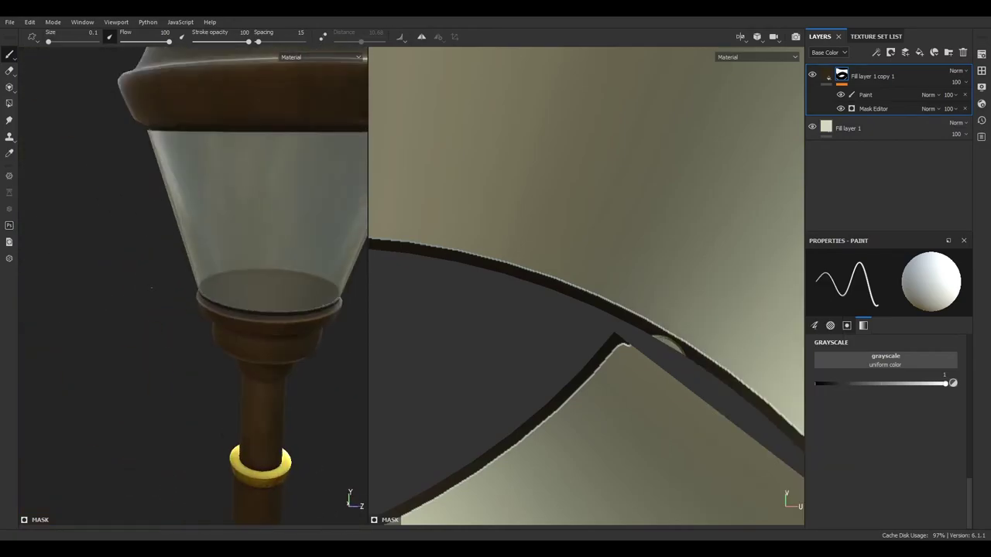
{"action": "scroll", "coordinate": [151, 254], "scroll_direction": "up", "scroll_amount": 2}
{"action": "scroll", "coordinate": [589, 309], "scroll_direction": "down", "scroll_amount": 5}
{"action": "scroll", "coordinate": [589, 310], "scroll_direction": "up", "scroll_amount": 5}
Set the mask's paint brush to size 1.34 painting black
{"action": "left_click", "coordinate": [864, 96]}
{"action": "right_click", "coordinate": [585, 301]}
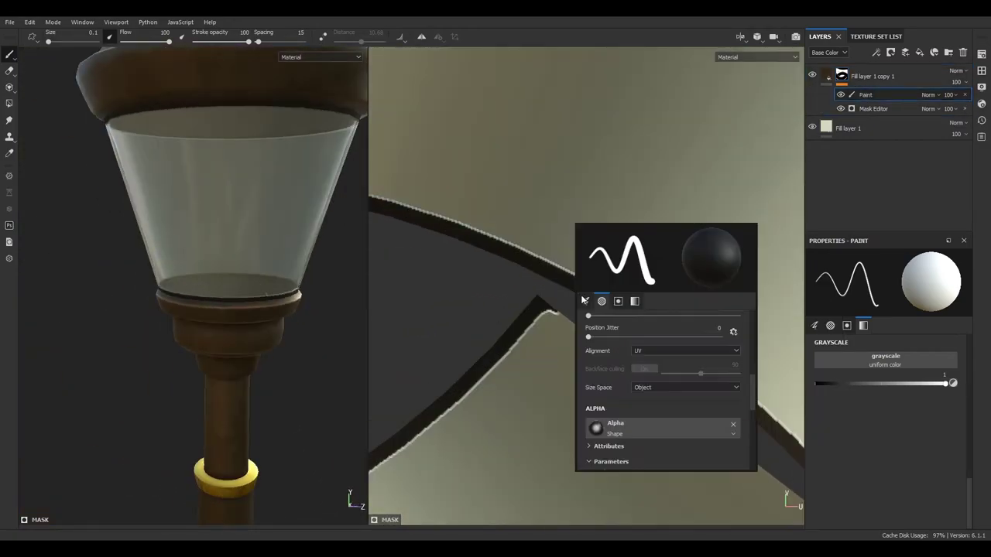
{"action": "key", "text": "bracketleft"}
{"action": "right_click", "coordinate": [606, 317]}
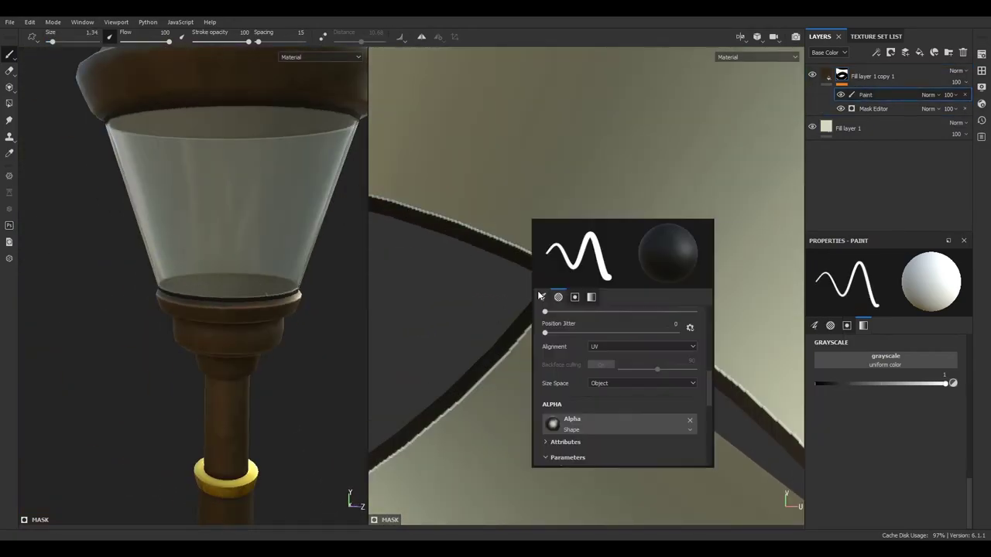
{"action": "scroll", "coordinate": [606, 317], "scroll_direction": "down", "scroll_amount": 2}
{"action": "key", "text": "x"}
{"action": "scroll", "coordinate": [560, 347], "scroll_direction": "up", "scroll_amount": 2}
{"action": "scroll", "coordinate": [559, 347], "scroll_direction": "down", "scroll_amount": 2}
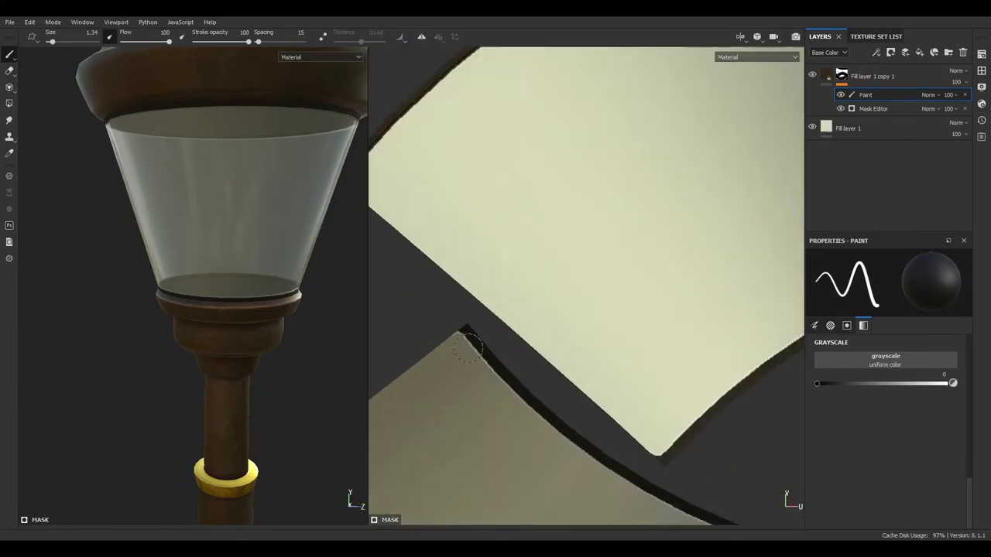
{"action": "scroll", "coordinate": [573, 380], "scroll_direction": "down", "scroll_amount": 2}
{"action": "scroll", "coordinate": [591, 418], "scroll_direction": "down", "scroll_amount": 2}
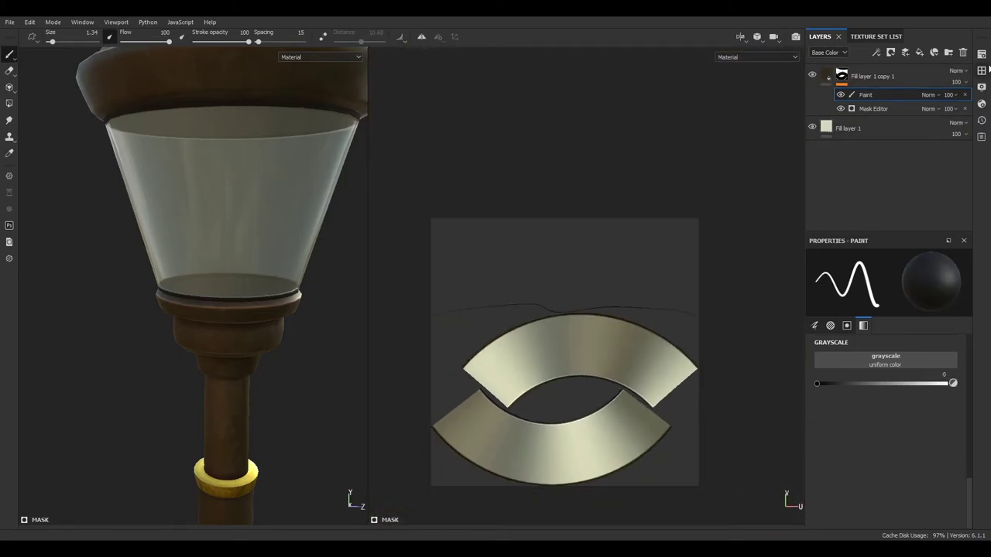
Search the shelf for 'metal' and add the stylized metal smart material to the layers
{"action": "left_click", "coordinate": [980, 70]}
{"action": "left_click", "coordinate": [783, 236]}
{"action": "type", "text": "metal"}
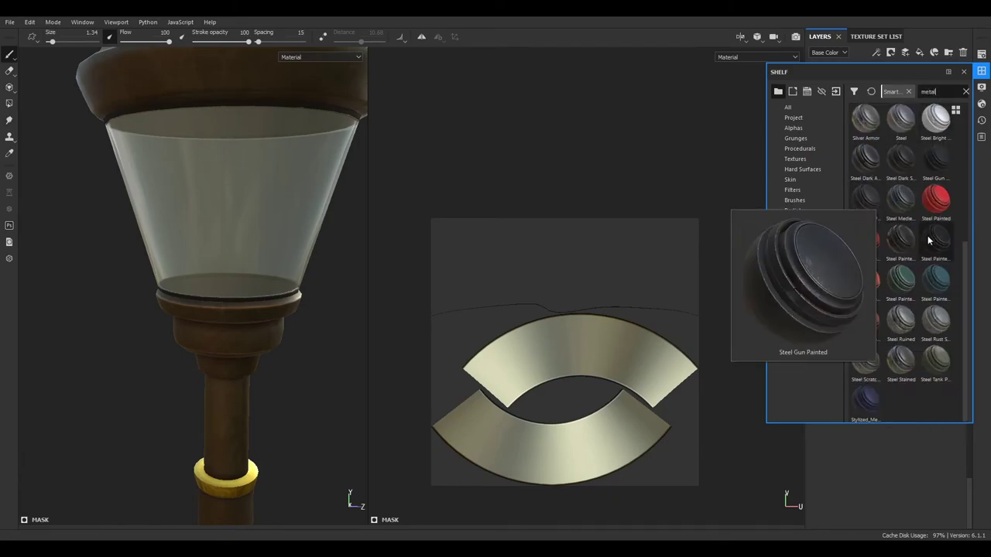
{"action": "left_click", "coordinate": [827, 233]}
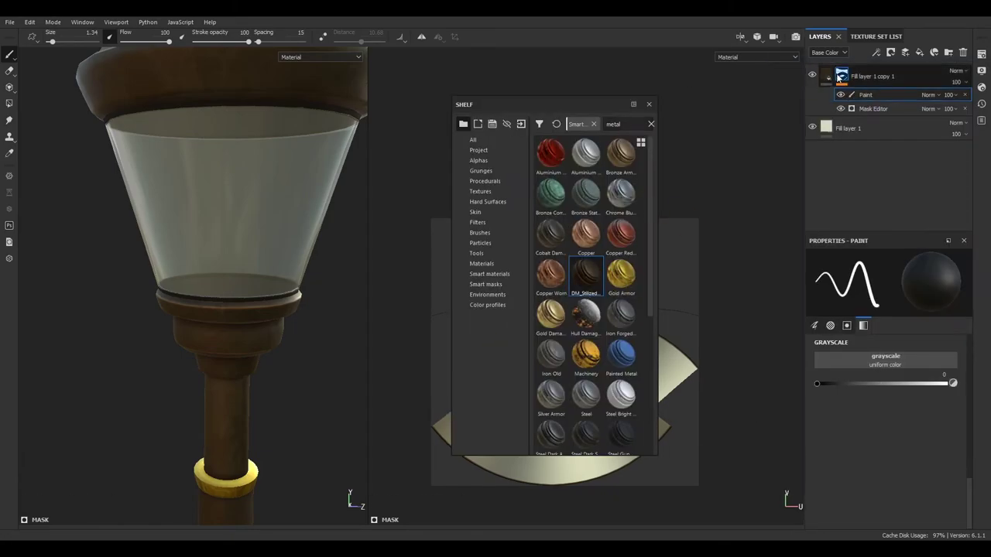
{"action": "left_click", "coordinate": [840, 78]}
{"action": "right_click", "coordinate": [840, 76]}
{"action": "left_click", "coordinate": [869, 88]}
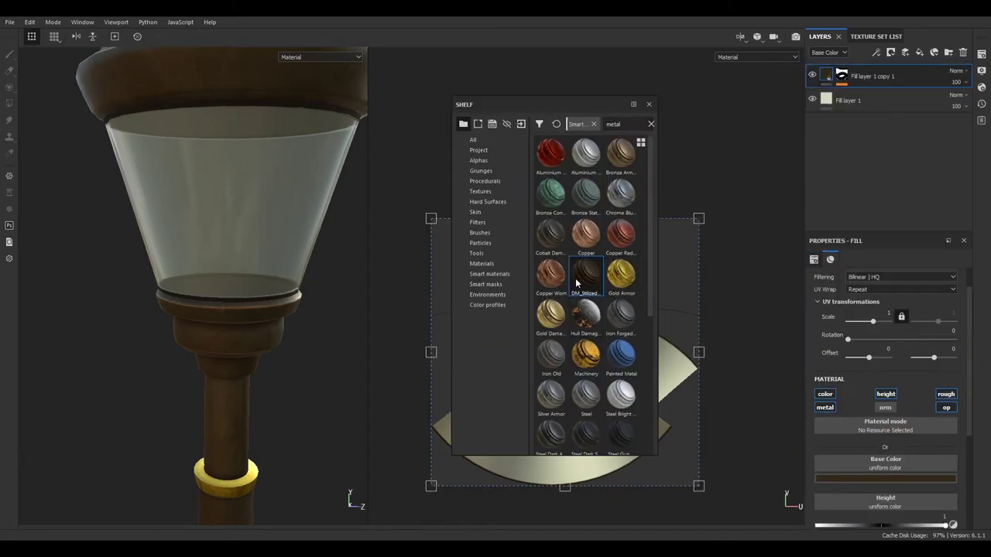
Copy the fill layer copy's mask and paste it into the metal folder's mask
{"action": "right_click", "coordinate": [843, 99]}
{"action": "left_click", "coordinate": [844, 99]}
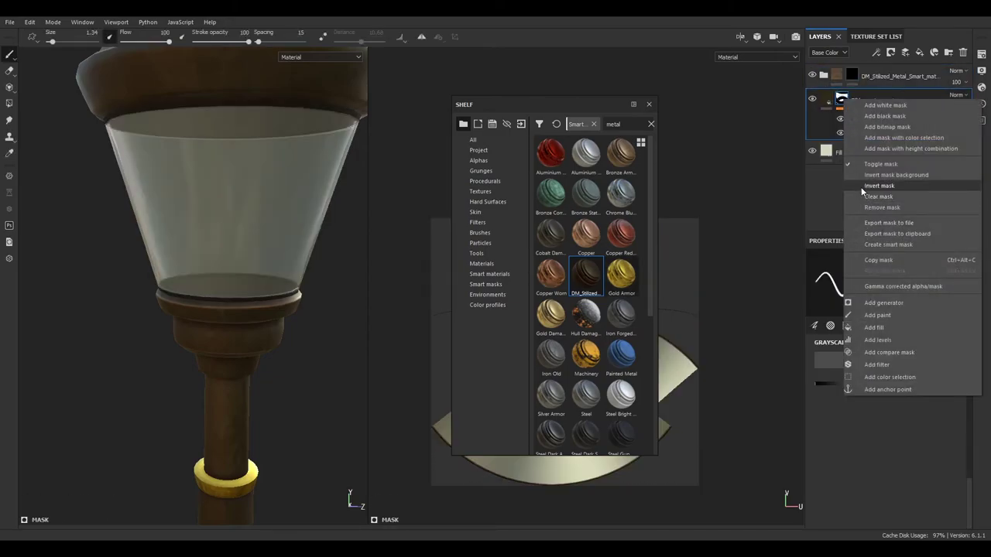
{"action": "left_click", "coordinate": [878, 260]}
{"action": "right_click", "coordinate": [852, 75]}
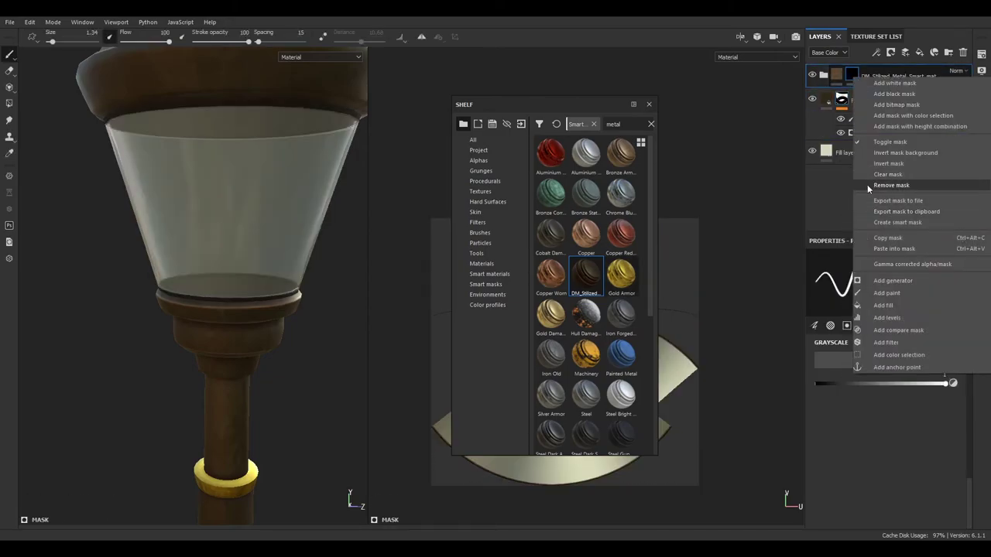
{"action": "left_click", "coordinate": [895, 248]}
{"action": "left_click", "coordinate": [818, 131]}
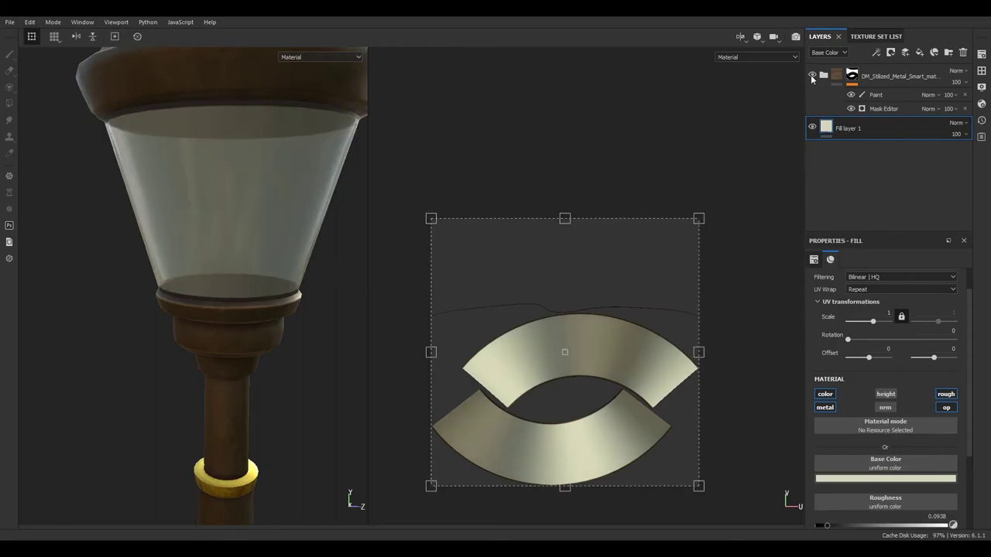
Paint and undo test dark strokes across the lower UV arc on the metal folder's mask
{"action": "left_click", "coordinate": [876, 94]}
{"action": "right_click", "coordinate": [687, 354]}
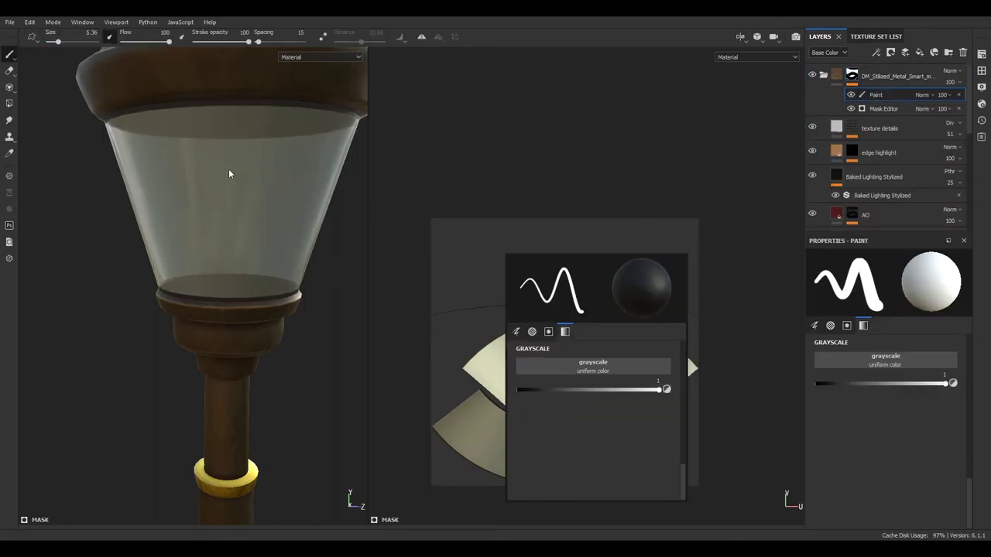
{"action": "left_click_drag", "start_coordinate": [473, 466], "coordinate": [525, 408]}
{"action": "scroll", "coordinate": [542, 387], "scroll_direction": "up", "scroll_amount": 2}
{"action": "right_click", "coordinate": [590, 356]}
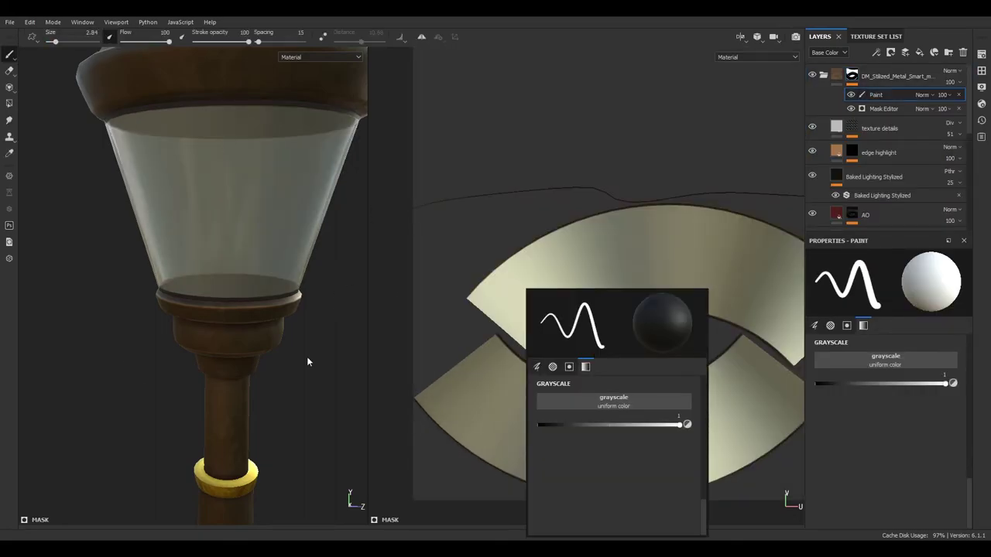
{"action": "left_click_drag", "start_coordinate": [306, 362], "coordinate": [291, 330], "text": "alt"}
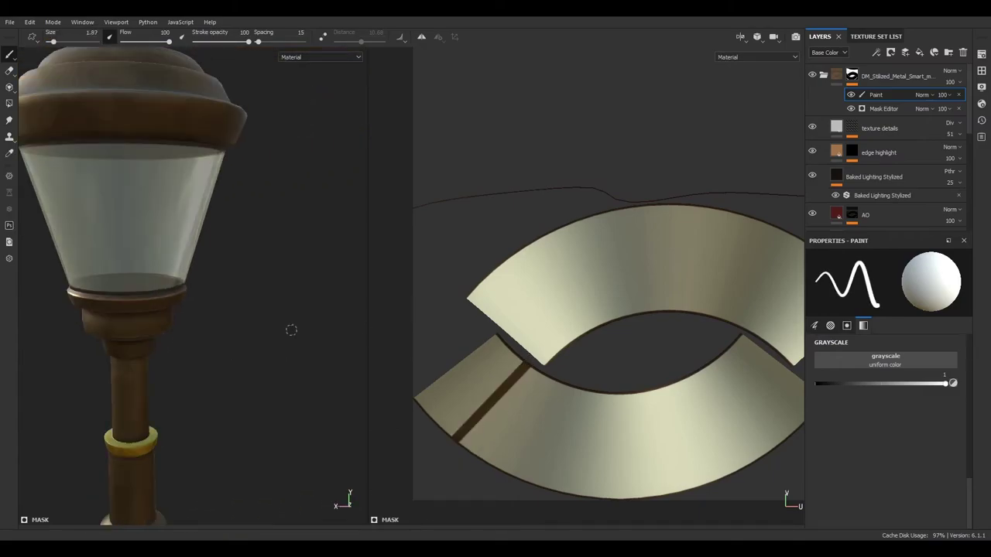
{"action": "scroll", "coordinate": [457, 310], "scroll_direction": "up", "scroll_amount": 1}
{"action": "scroll", "coordinate": [482, 242], "scroll_direction": "up", "scroll_amount": 1}
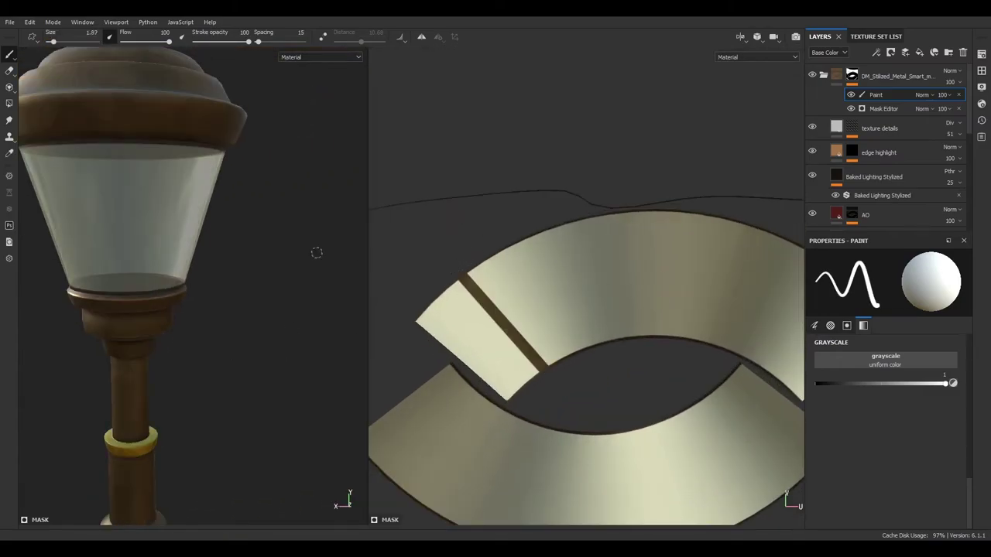
{"action": "key", "text": "f"}
{"action": "key", "text": "ctrl+z"}
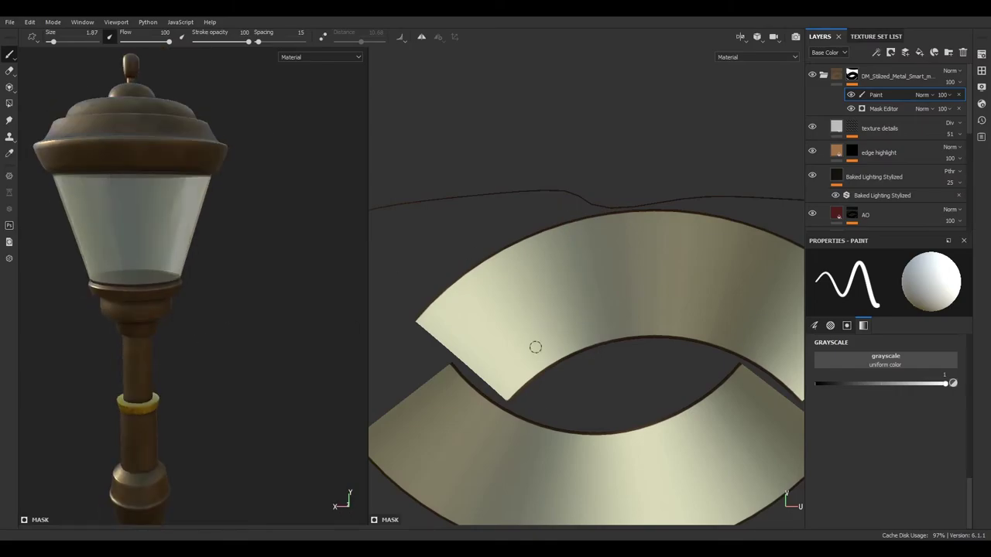
{"action": "middle_click_drag", "start_coordinate": [535, 347], "coordinate": [549, 234]}
{"action": "key", "text": "ctrl+y"}
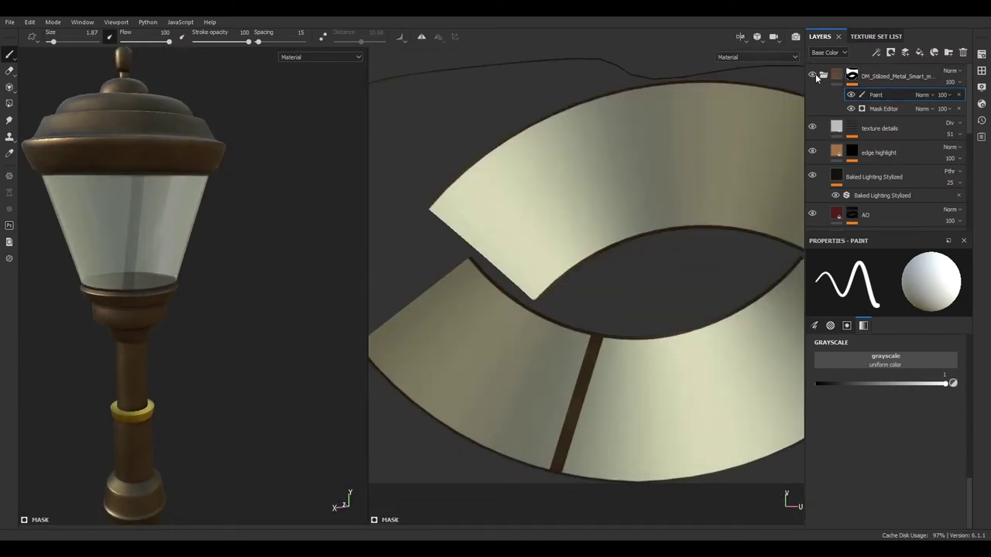
{"action": "left_click_drag", "start_coordinate": [194, 294], "coordinate": [348, 269], "text": "alt"}
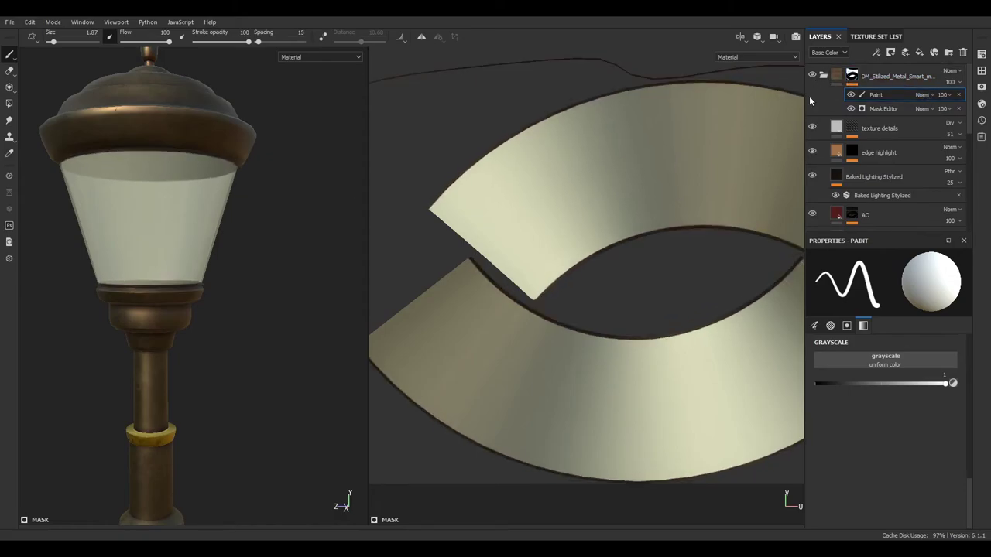
{"action": "scroll", "coordinate": [809, 96], "scroll_direction": "down", "scroll_amount": 1}
Collapse and re-expand the DM_Stilized_Metal folder and select its base fill layer
{"action": "left_click", "coordinate": [812, 128]}
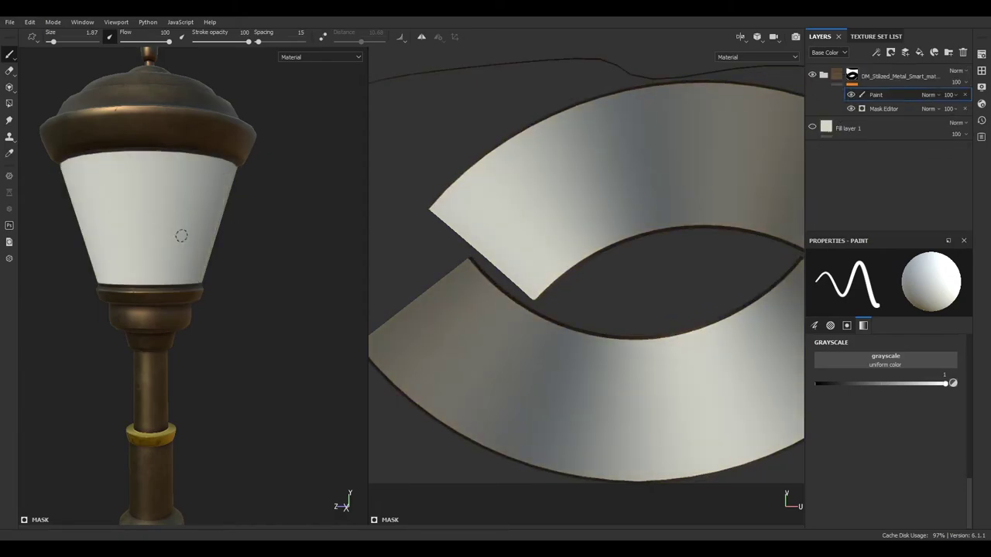
{"action": "left_click_drag", "start_coordinate": [182, 235], "coordinate": [812, 77], "text": "alt"}
{"action": "left_click", "coordinate": [823, 75]}
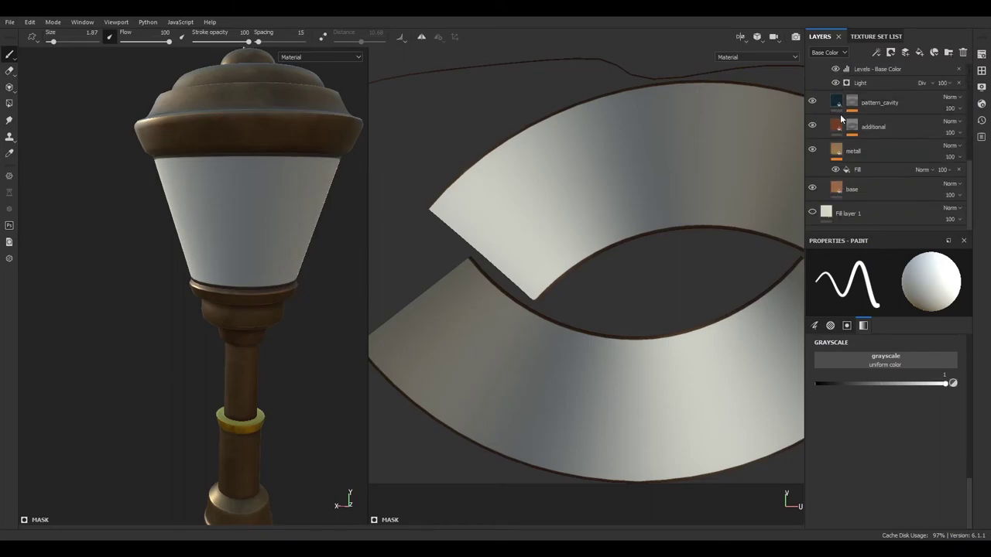
{"action": "left_click", "coordinate": [823, 75]}
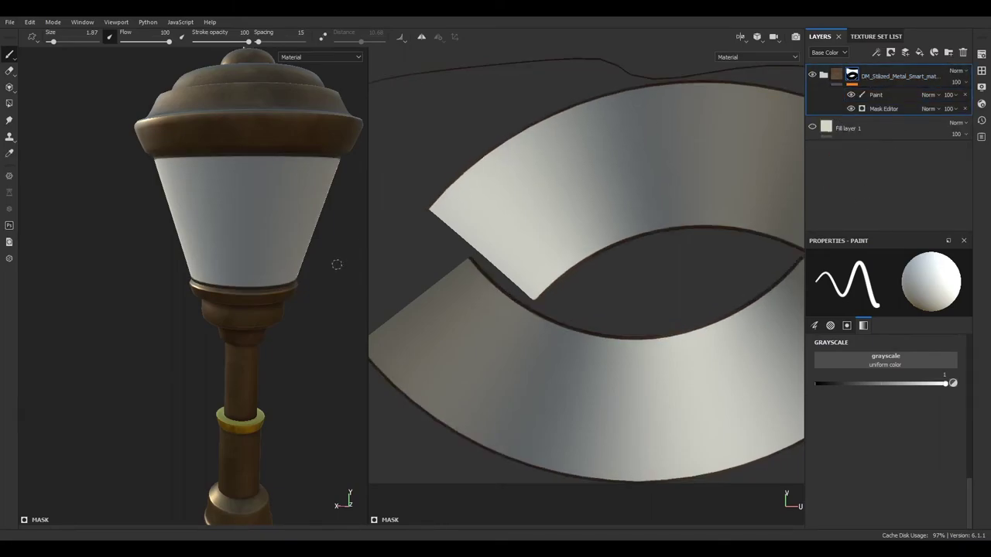
{"action": "left_click", "coordinate": [823, 75]}
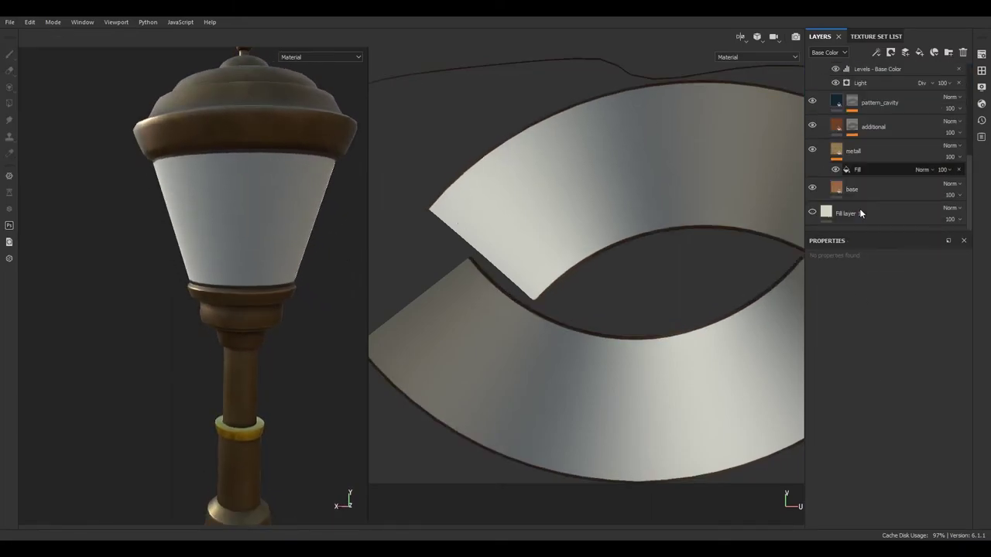
{"action": "left_click", "coordinate": [857, 189]}
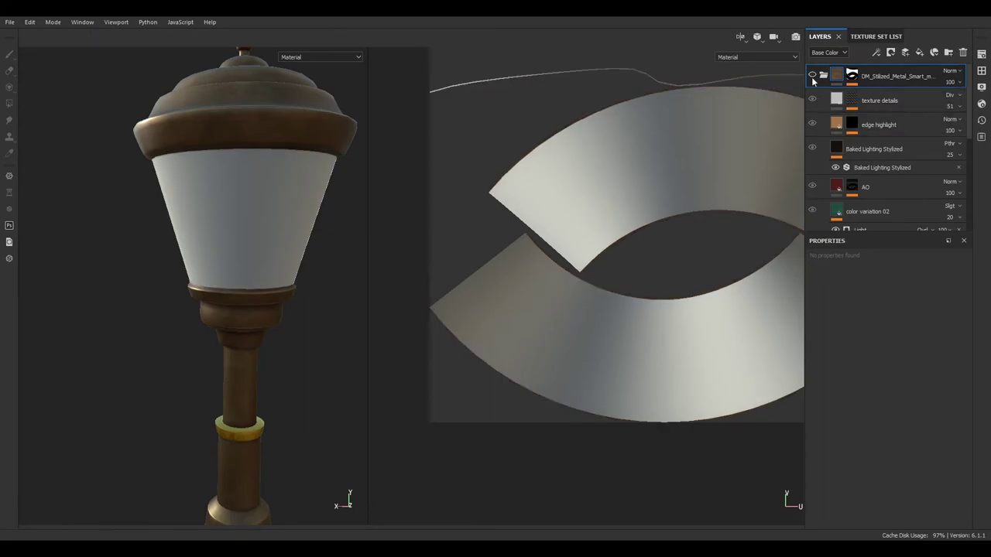
Paint test orange strokes on the lamp shade, undoing the first attempt
{"action": "left_click", "coordinate": [822, 75]}
{"action": "left_click", "coordinate": [822, 75]}
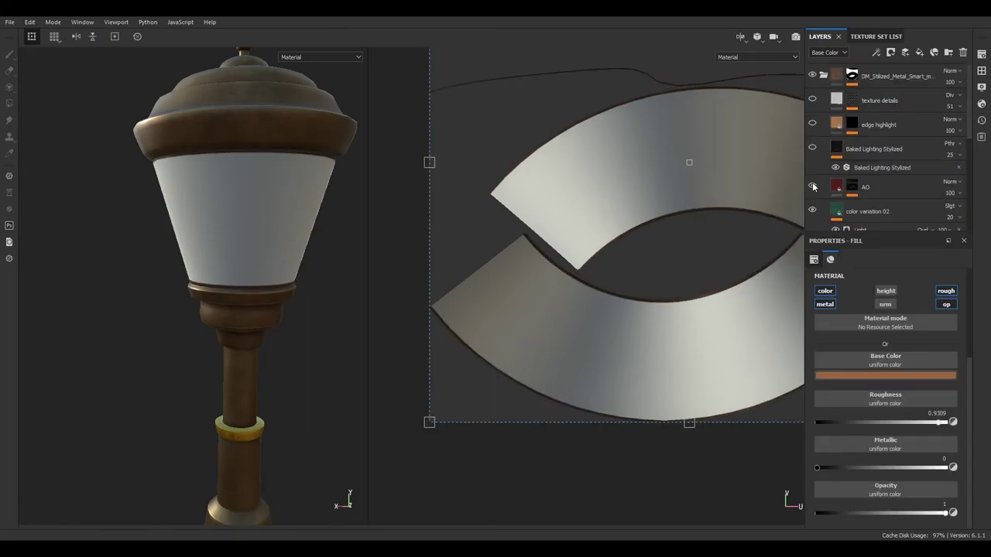
{"action": "scroll", "coordinate": [811, 180], "scroll_direction": "down", "scroll_amount": 3}
{"action": "left_click_drag", "start_coordinate": [601, 345], "coordinate": [706, 356]}
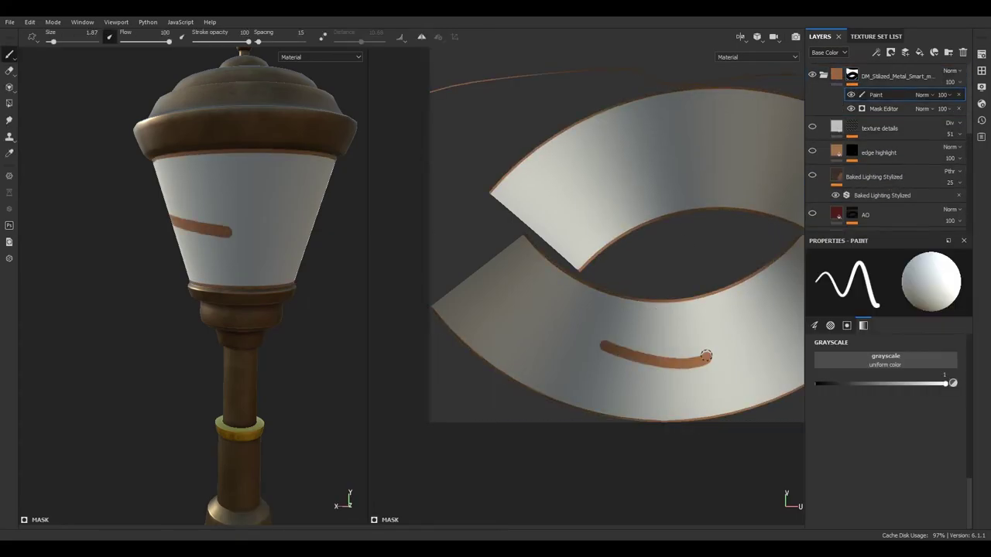
{"action": "left_click", "coordinate": [509, 396], "text": "shift"}
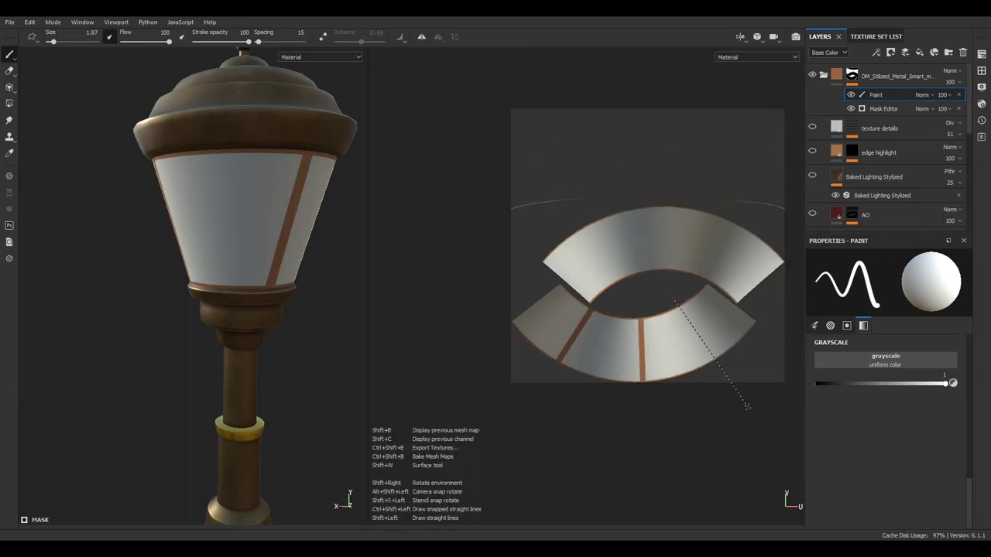
{"action": "left_click_drag", "start_coordinate": [309, 294], "coordinate": [361, 298], "text": "alt"}
{"action": "key", "text": "ctrl+z"}
{"action": "key", "text": "ctrl+z"}
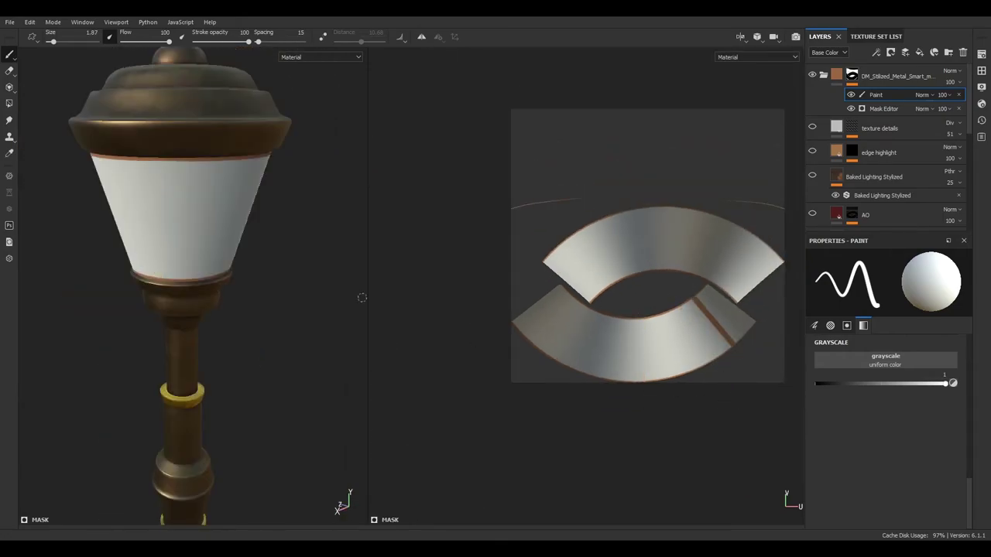
{"action": "right_click_drag", "start_coordinate": [361, 297], "coordinate": [600, 310], "text": "alt"}
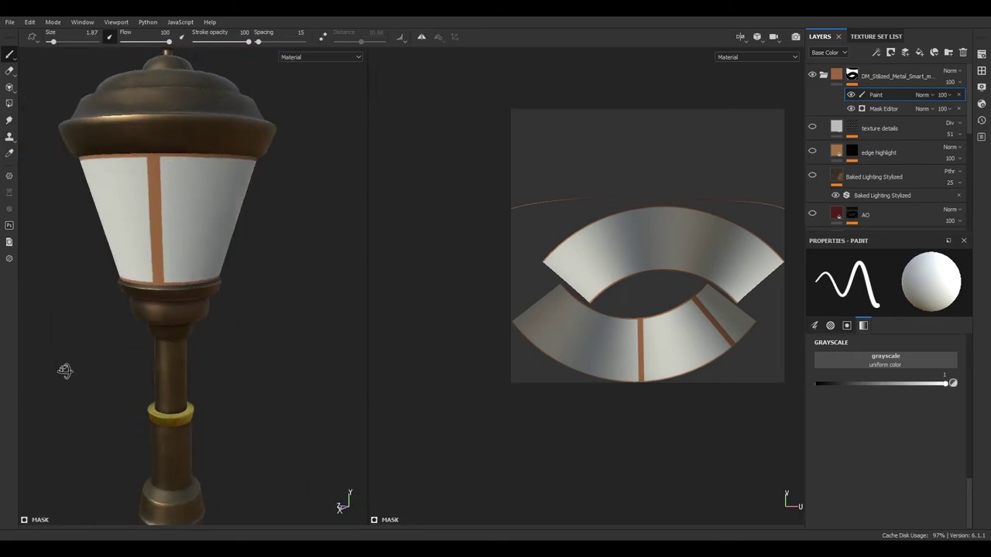
{"action": "left_click_drag", "start_coordinate": [66, 372], "coordinate": [608, 310], "text": "alt"}
With Polygon Fill, clear the shade white and fill three vertical strips orange
{"action": "left_click", "coordinate": [9, 103]}
{"action": "mouse_move", "coordinate": [118, 164]}
{"action": "left_mouse_down", "text": "alt"}
{"action": "mouse_move", "coordinate": [174, 208]}
{"action": "mouse_move", "coordinate": [167, 234]}
{"action": "left_mouse_up", "text": "alt"}
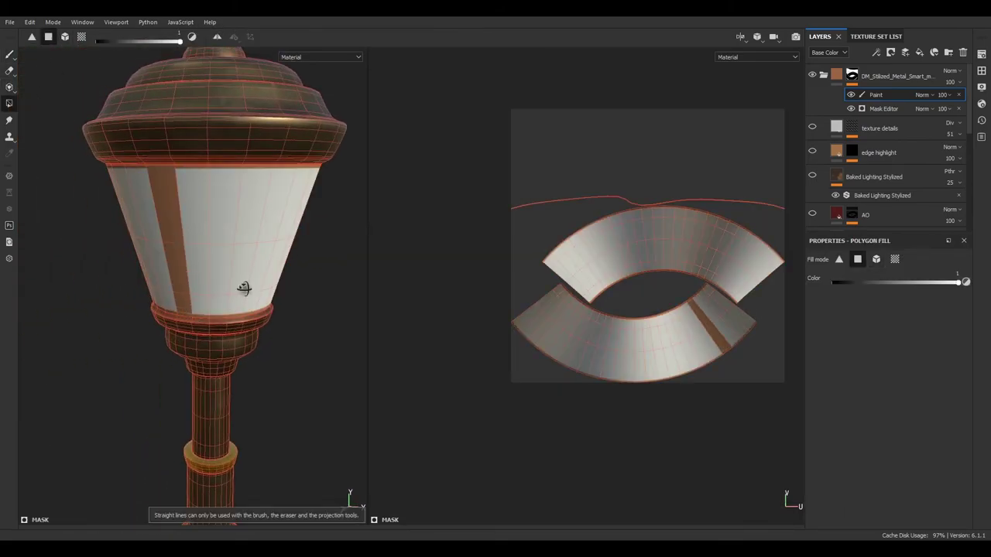
{"action": "mouse_move", "coordinate": [239, 288]}
{"action": "left_mouse_down", "text": "alt"}
{"action": "mouse_move", "coordinate": [285, 232]}
{"action": "mouse_move", "coordinate": [264, 253]}
{"action": "left_mouse_up", "text": "alt"}
{"action": "left_click", "coordinate": [285, 230]}
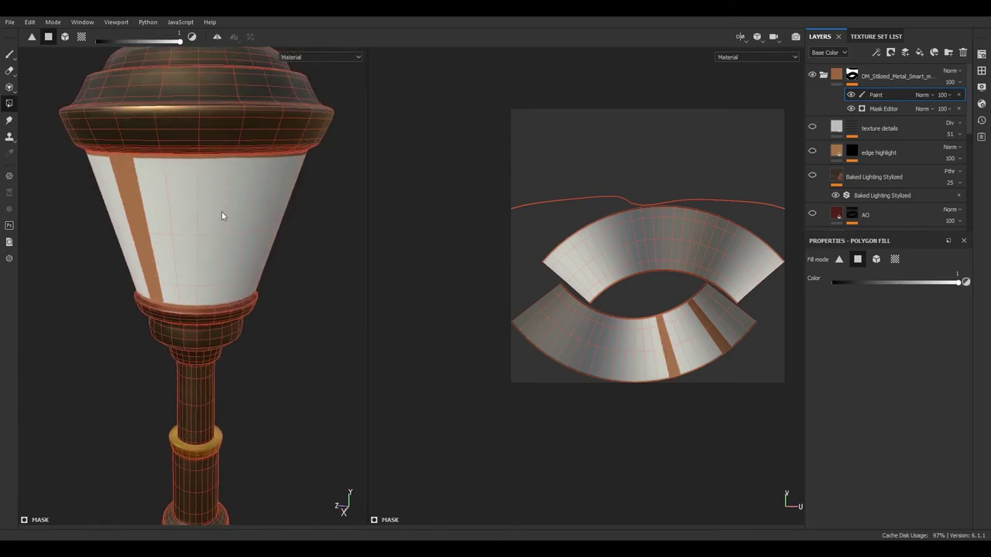
{"action": "mouse_move", "coordinate": [253, 296]}
{"action": "left_mouse_down", "text": "alt"}
{"action": "mouse_move", "coordinate": [230, 222]}
{"action": "mouse_move", "coordinate": [118, 242]}
{"action": "mouse_move", "coordinate": [184, 281]}
{"action": "left_mouse_up", "text": "alt"}
{"action": "left_click", "coordinate": [230, 221]}
{"action": "left_click", "coordinate": [159, 230]}
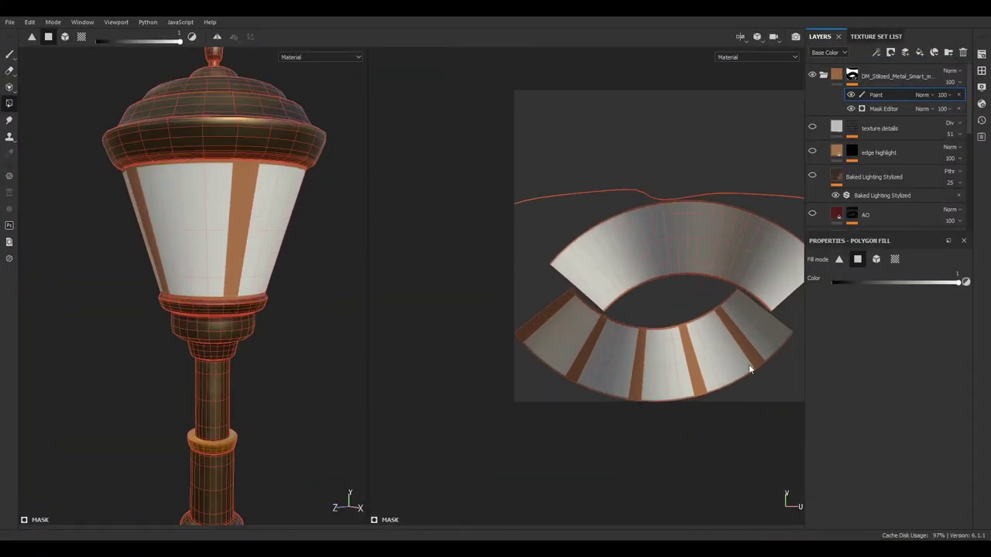
Add a Blur filter effect to the Paint layer, then delete it again
{"action": "scroll", "coordinate": [748, 368], "scroll_direction": "up", "scroll_amount": 3}
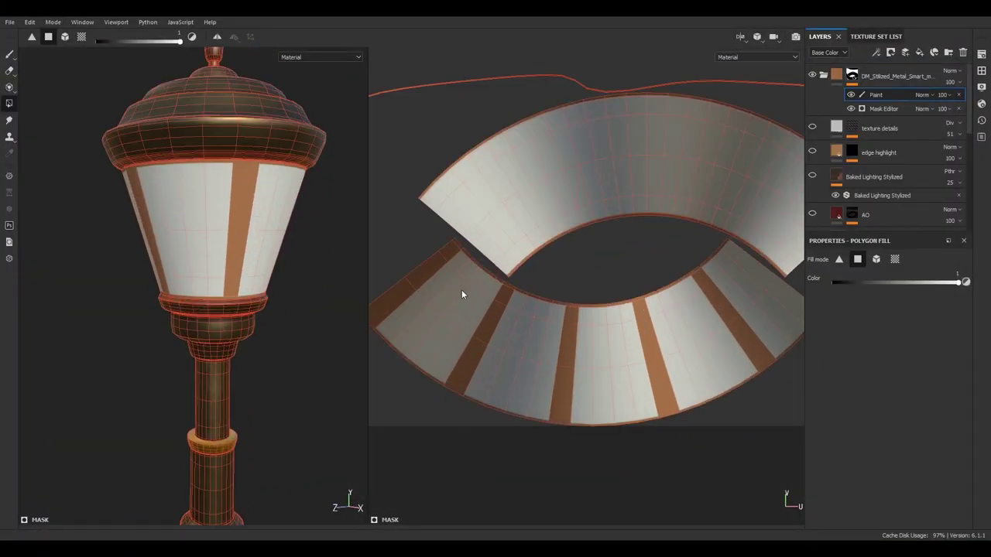
{"action": "scroll", "coordinate": [469, 301], "scroll_direction": "down", "scroll_amount": 1}
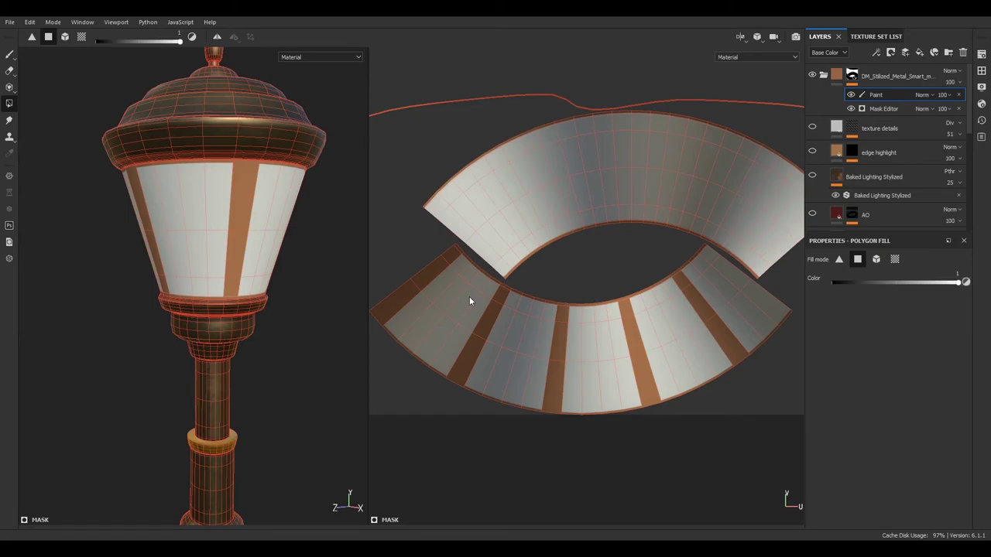
{"action": "scroll", "coordinate": [274, 347], "scroll_direction": "down", "scroll_amount": 2}
{"action": "right_click", "coordinate": [862, 92]}
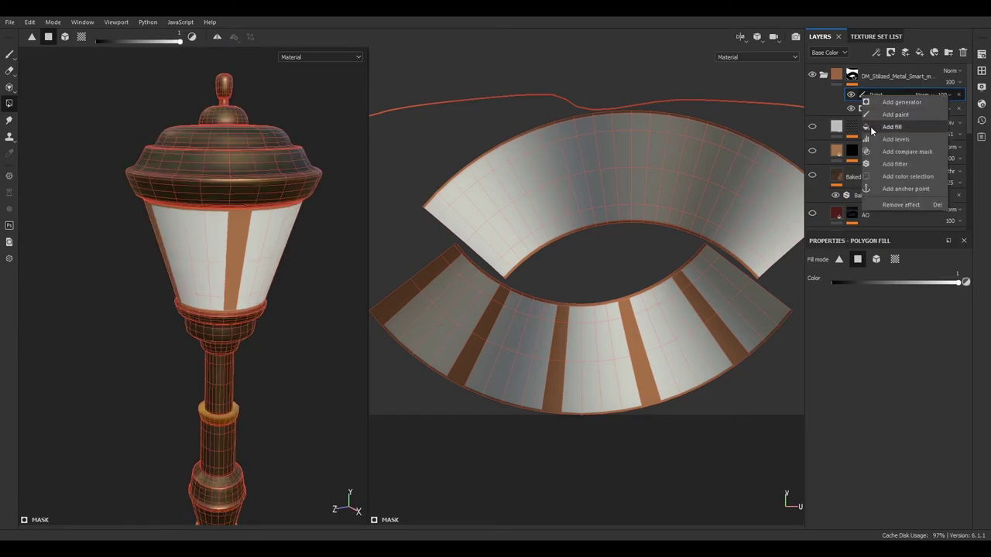
{"action": "left_click", "coordinate": [892, 164]}
{"action": "left_click", "coordinate": [910, 246]}
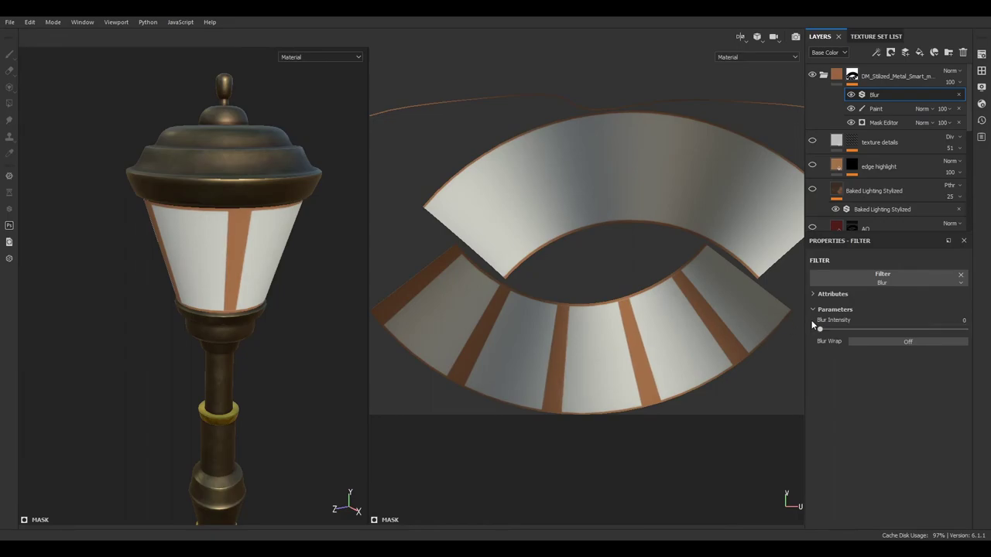
{"action": "key", "text": "Delete"}
Switch back to painting mode and orbit in close to the lamp shade
{"action": "scroll", "coordinate": [813, 205], "scroll_direction": "down", "scroll_amount": 2}
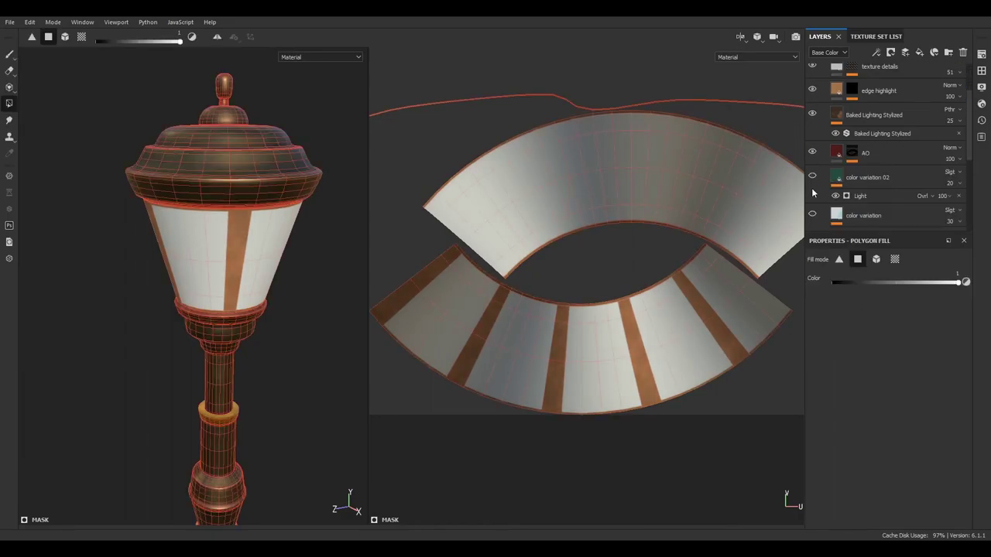
{"action": "scroll", "coordinate": [846, 188], "scroll_direction": "down", "scroll_amount": 2}
{"action": "scroll", "coordinate": [846, 189], "scroll_direction": "down", "scroll_amount": 2}
{"action": "scroll", "coordinate": [847, 188], "scroll_direction": "down", "scroll_amount": 2}
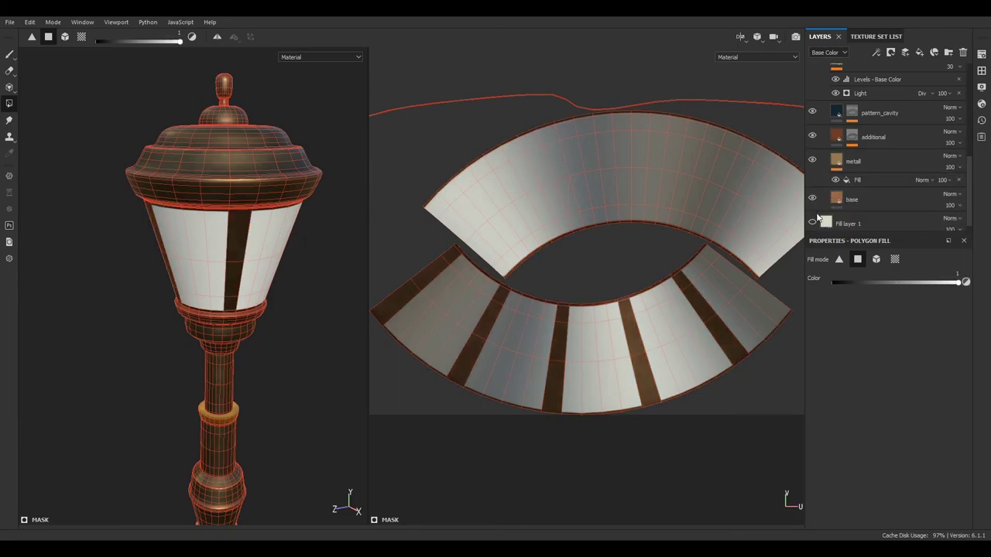
{"action": "left_click_drag", "start_coordinate": [140, 281], "coordinate": [110, 230], "text": "alt"}
{"action": "key", "text": "1"}
{"action": "mouse_move", "coordinate": [121, 189]}
{"action": "left_mouse_down", "text": "alt"}
{"action": "mouse_move", "coordinate": [137, 279]}
{"action": "mouse_move", "coordinate": [227, 288]}
{"action": "left_mouse_up", "text": "alt"}
{"action": "scroll", "coordinate": [844, 124], "scroll_direction": "up", "scroll_amount": 2}
Adjust the color variation layer's opacity, then hide that layer
{"action": "left_click", "coordinate": [843, 124]}
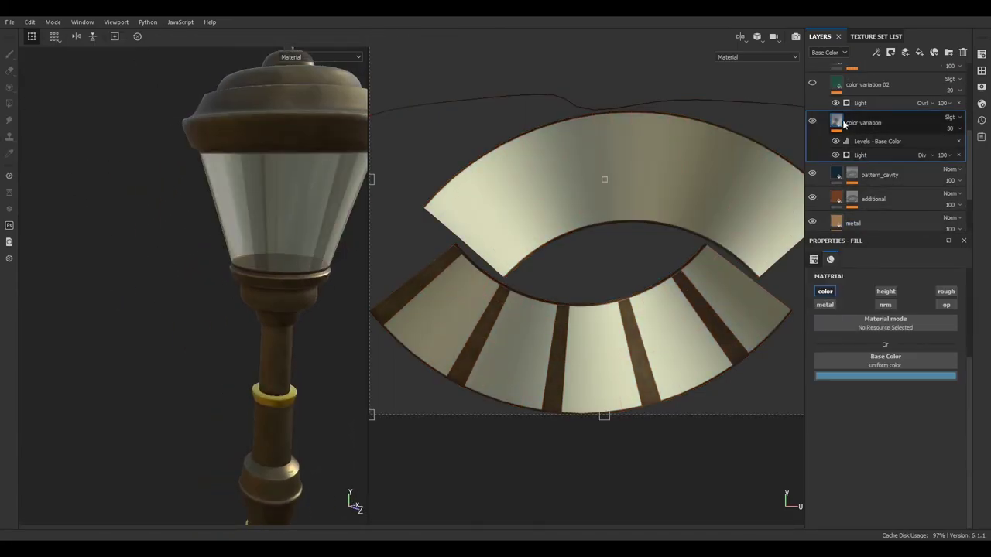
{"action": "left_click", "coordinate": [813, 123]}
{"action": "left_click", "coordinate": [813, 122]}
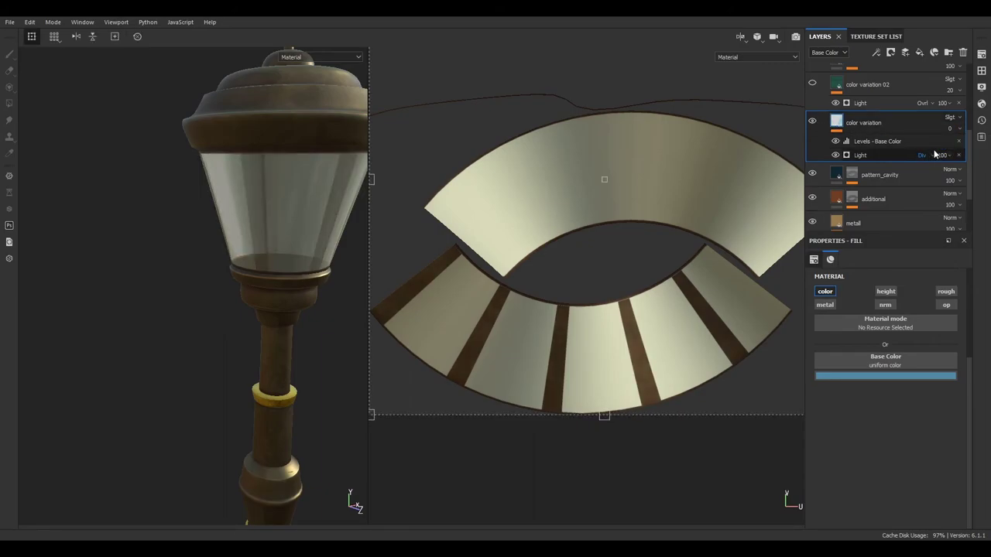
{"action": "left_click", "coordinate": [812, 121]}
{"action": "scroll", "coordinate": [812, 121], "scroll_direction": "up", "scroll_amount": 2}
{"action": "right_click_drag", "start_coordinate": [336, 217], "coordinate": [137, 310], "text": "alt"}
{"action": "mouse_move", "coordinate": [137, 309]}
{"action": "left_mouse_down", "text": "alt"}
{"action": "mouse_move", "coordinate": [157, 318]}
{"action": "mouse_move", "coordinate": [153, 332]}
{"action": "mouse_move", "coordinate": [377, 322]}
{"action": "left_mouse_up", "text": "alt"}
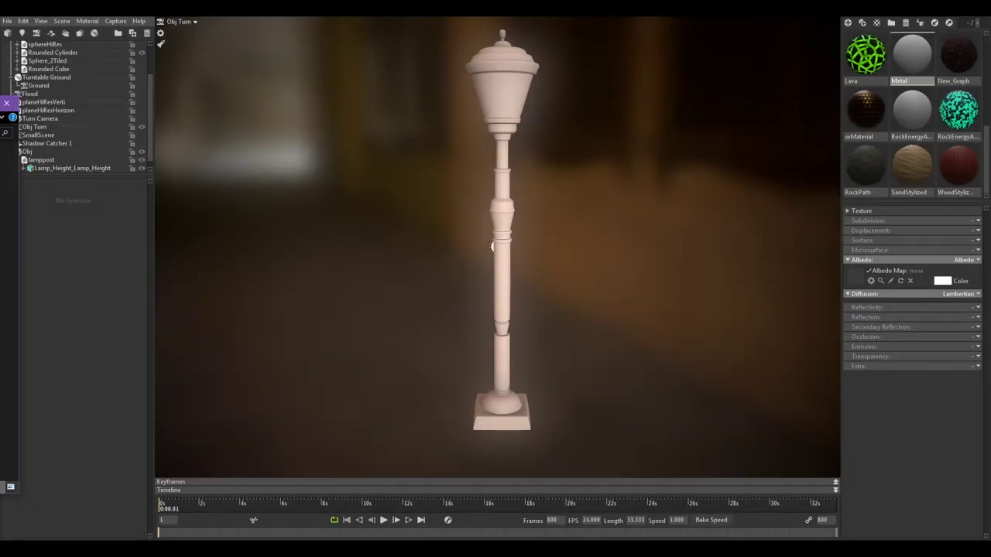
Give the material height displacement, a normal map and metalness reflectivity with an inverted metalness map
{"action": "left_click", "coordinate": [960, 294]}
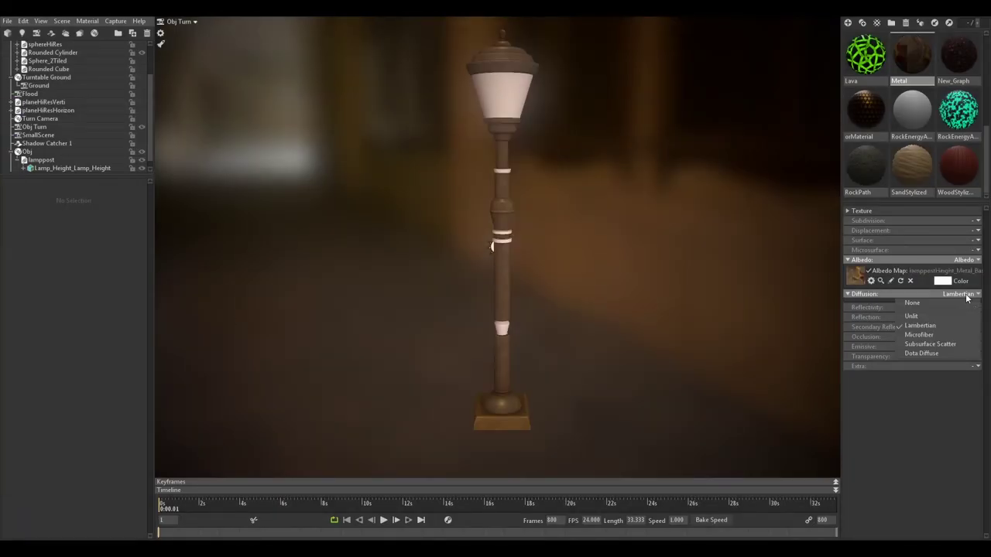
{"action": "left_click", "coordinate": [978, 231]}
{"action": "left_click", "coordinate": [956, 262]}
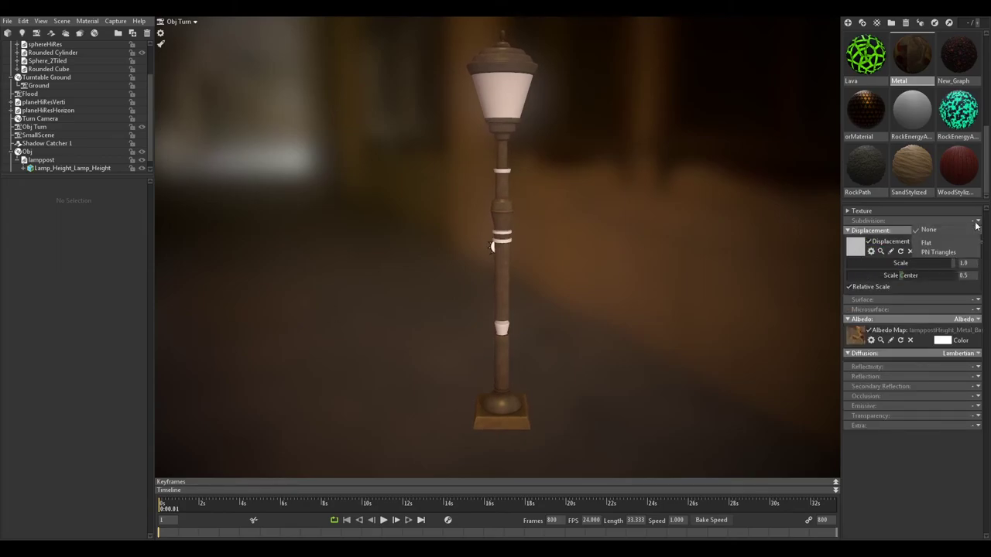
{"action": "left_click", "coordinate": [927, 321]}
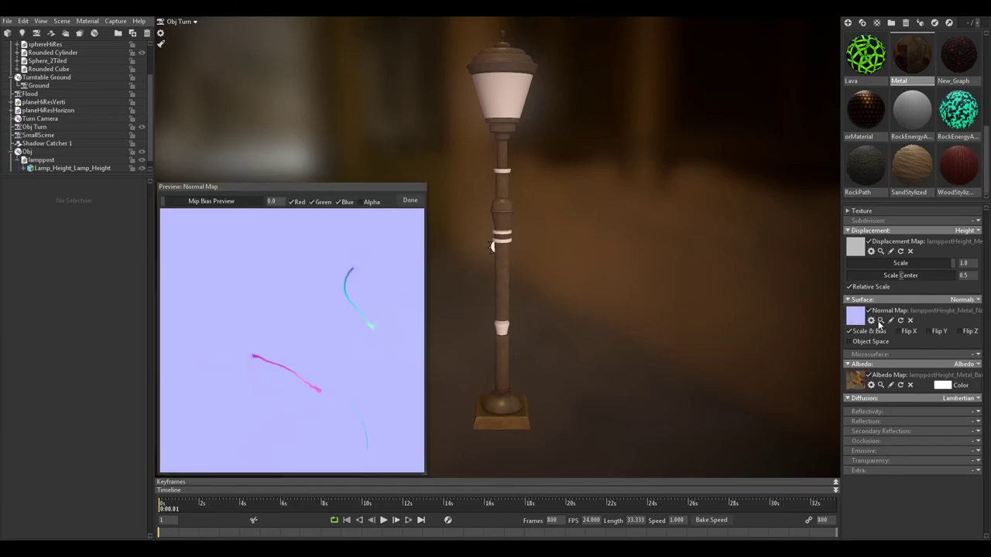
{"action": "left_click", "coordinate": [927, 443]}
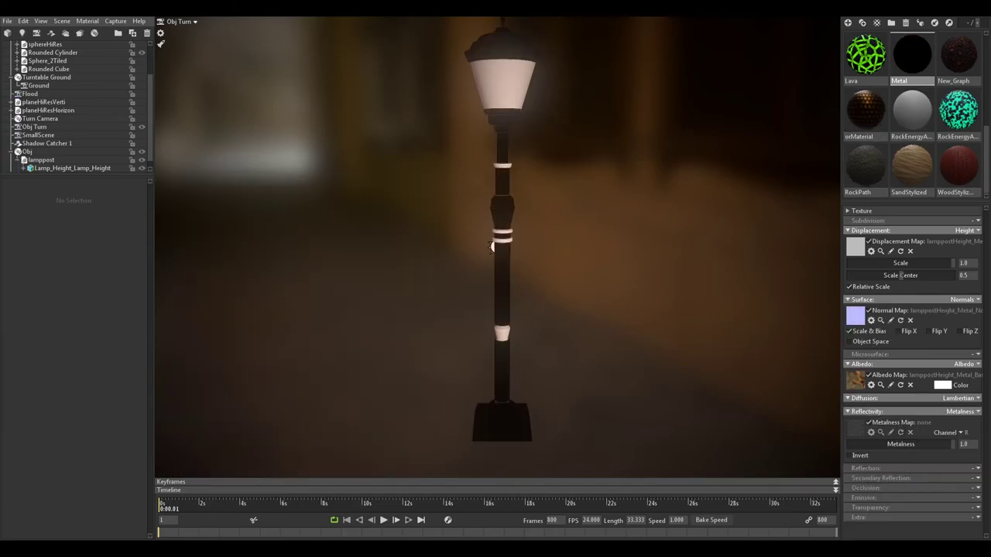
{"action": "left_click", "coordinate": [849, 455]}
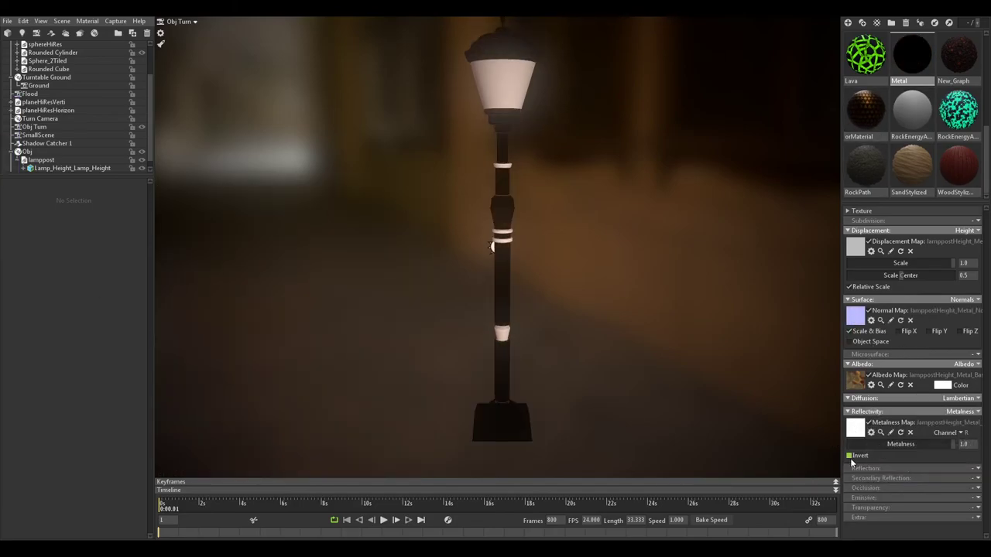
Toggle emission on and off, enable roughness microsurface, and load the lamppost roughness texture
{"action": "left_click", "coordinate": [977, 498]}
{"action": "left_click", "coordinate": [940, 465]}
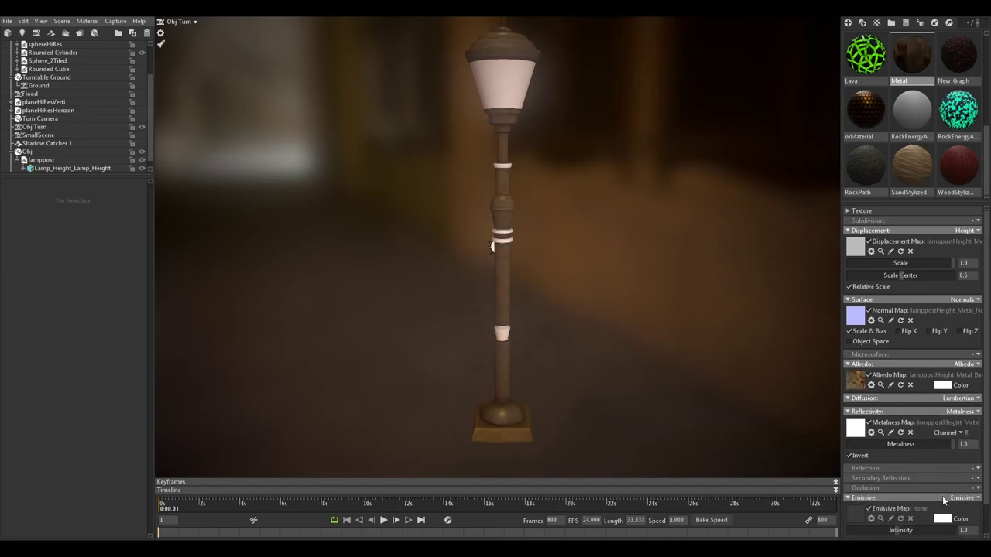
{"action": "left_click", "coordinate": [944, 499]}
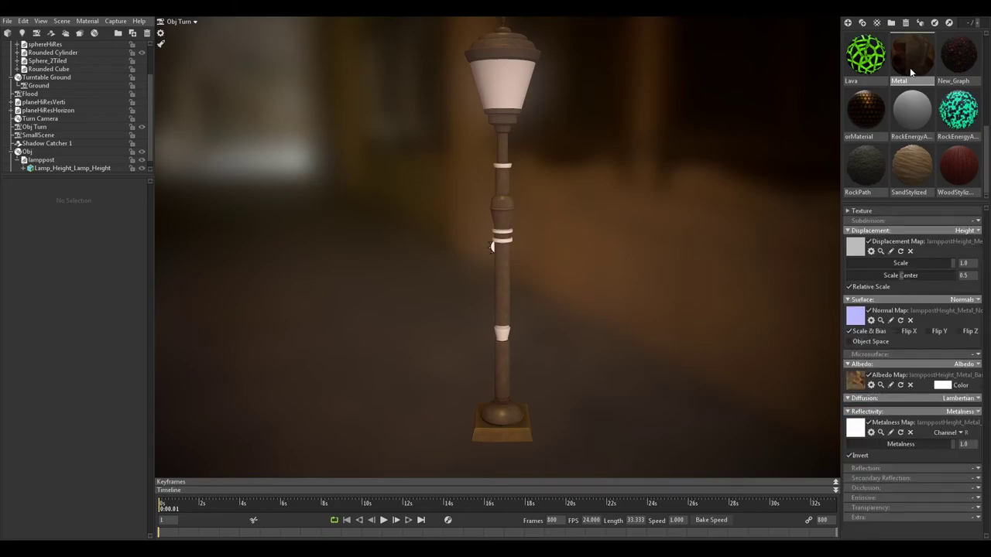
{"action": "left_click", "coordinate": [977, 354]}
{"action": "left_click", "coordinate": [944, 387]}
{"action": "left_click_drag", "start_coordinate": [12, 99], "coordinate": [854, 370]}
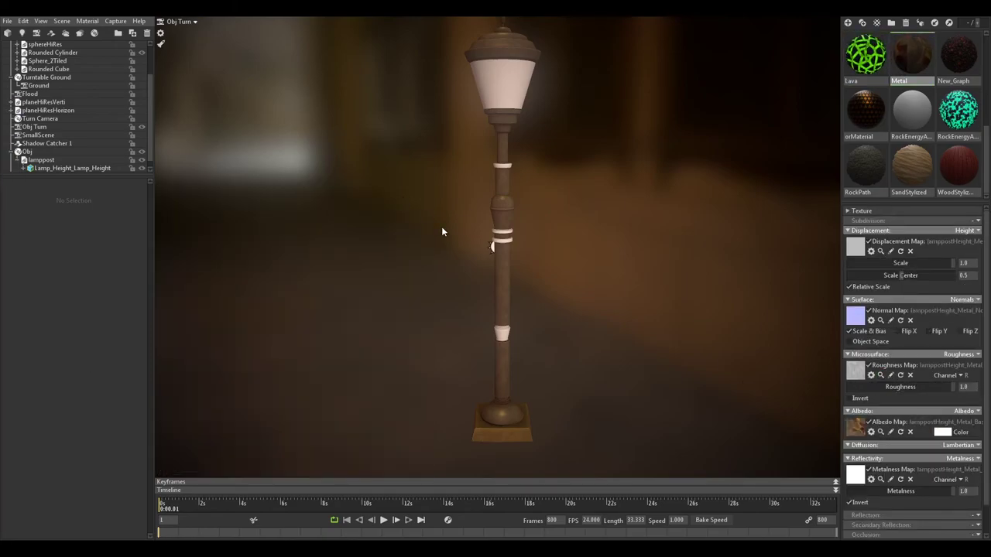
Sync the Obj group's turntable spin to the 288-frame loop and play the animation
{"action": "scroll", "coordinate": [875, 318], "scroll_direction": "down", "scroll_amount": 1}
{"action": "left_click", "coordinate": [501, 346]}
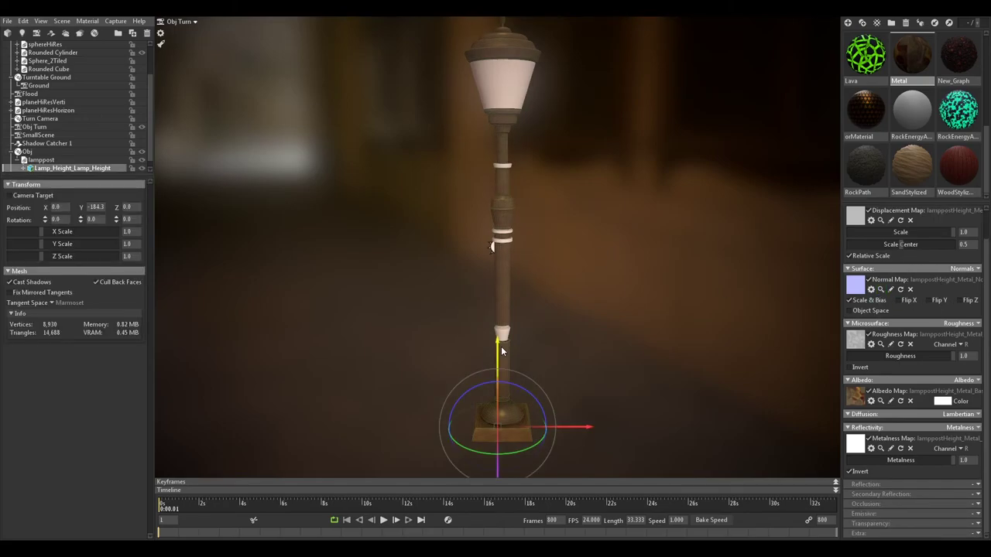
{"action": "left_click", "coordinate": [27, 153]}
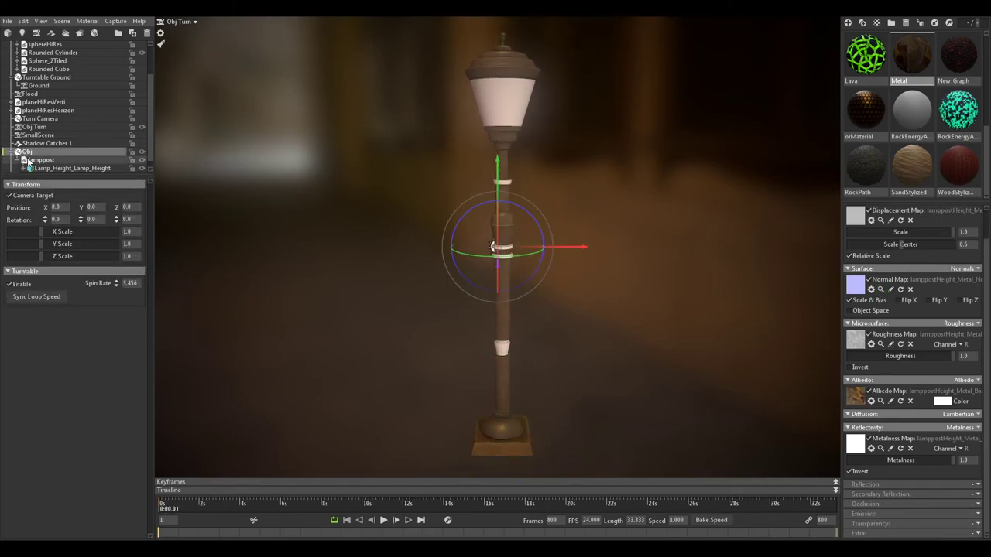
{"action": "left_click", "coordinate": [40, 297]}
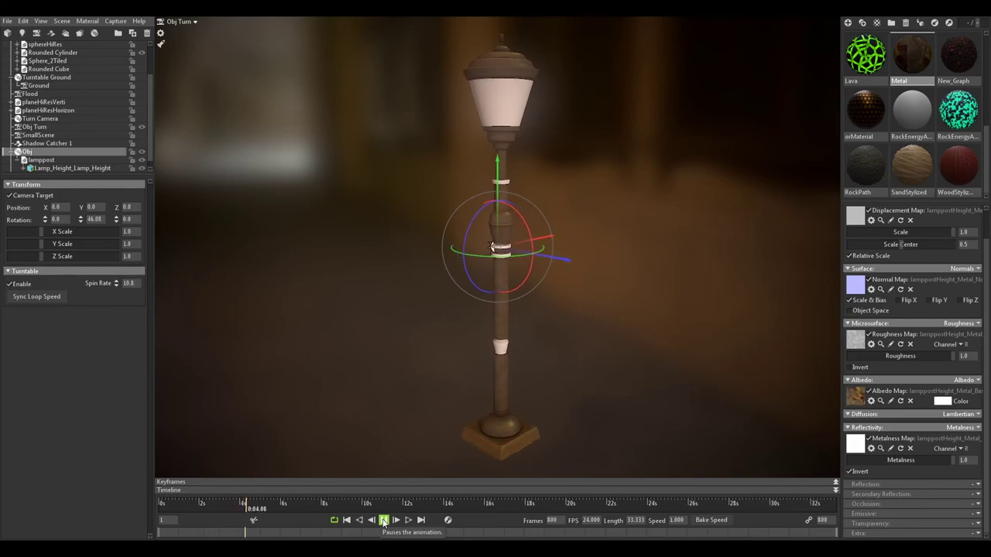
{"action": "left_click", "coordinate": [383, 520]}
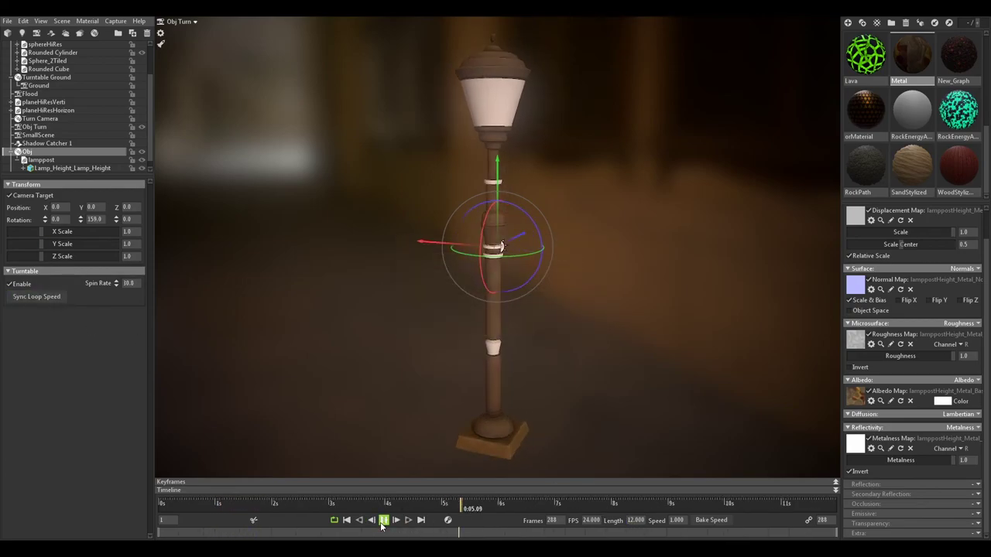
{"action": "scroll", "coordinate": [908, 115], "scroll_direction": "up", "scroll_amount": 1}
{"action": "scroll", "coordinate": [908, 115], "scroll_direction": "up", "scroll_amount": 2}
Apply the Gold material to the lamppost rings, enable height, and remove its metalness map
{"action": "left_click", "coordinate": [959, 89]}
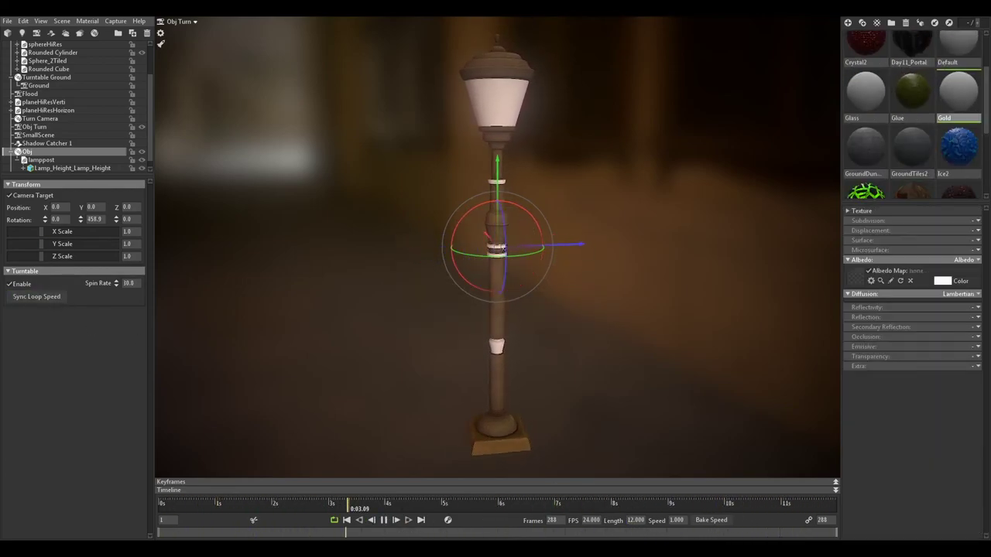
{"action": "left_click_drag", "start_coordinate": [958, 89], "coordinate": [501, 246]}
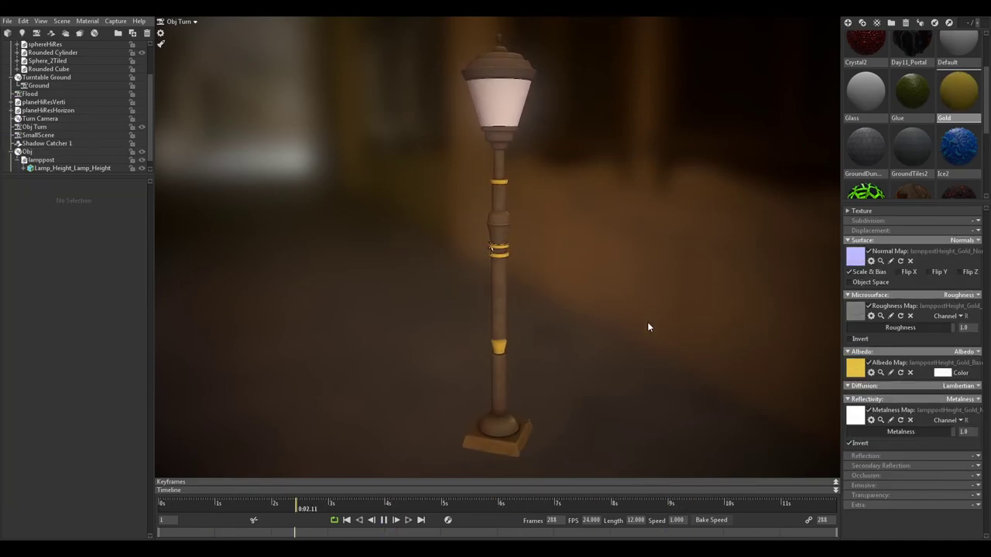
{"action": "left_click", "coordinate": [967, 252]}
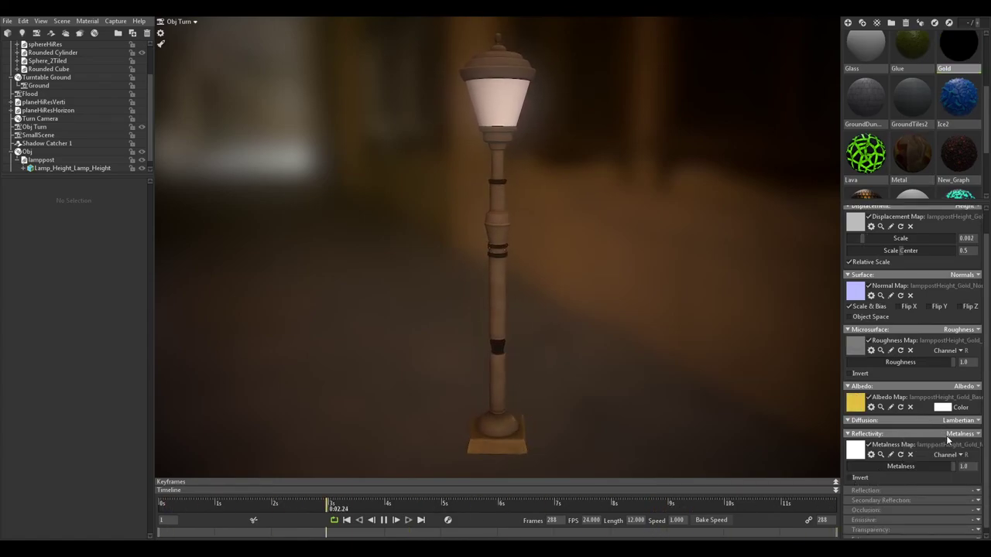
{"action": "scroll", "coordinate": [923, 359], "scroll_direction": "down", "scroll_amount": 5}
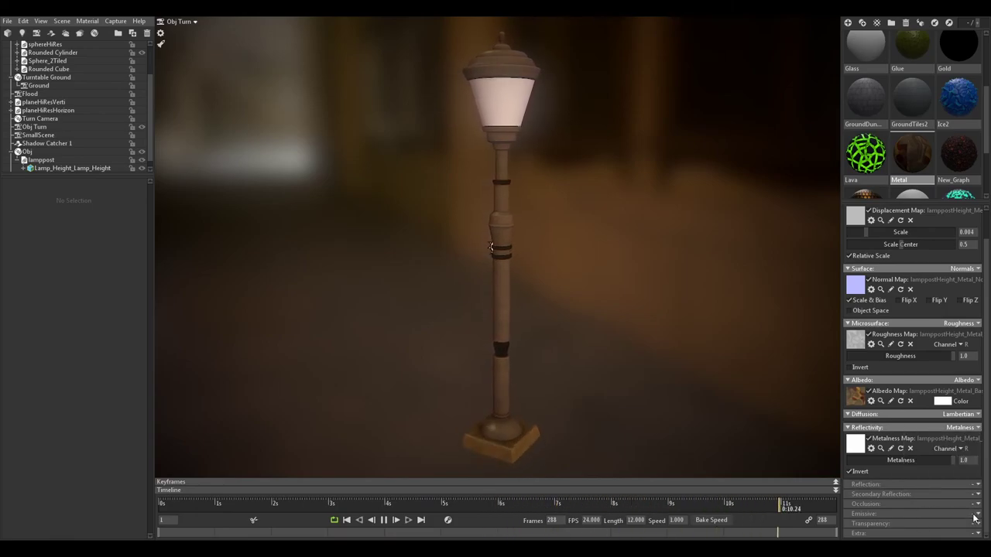
{"action": "scroll", "coordinate": [904, 157], "scroll_direction": "up", "scroll_amount": 3}
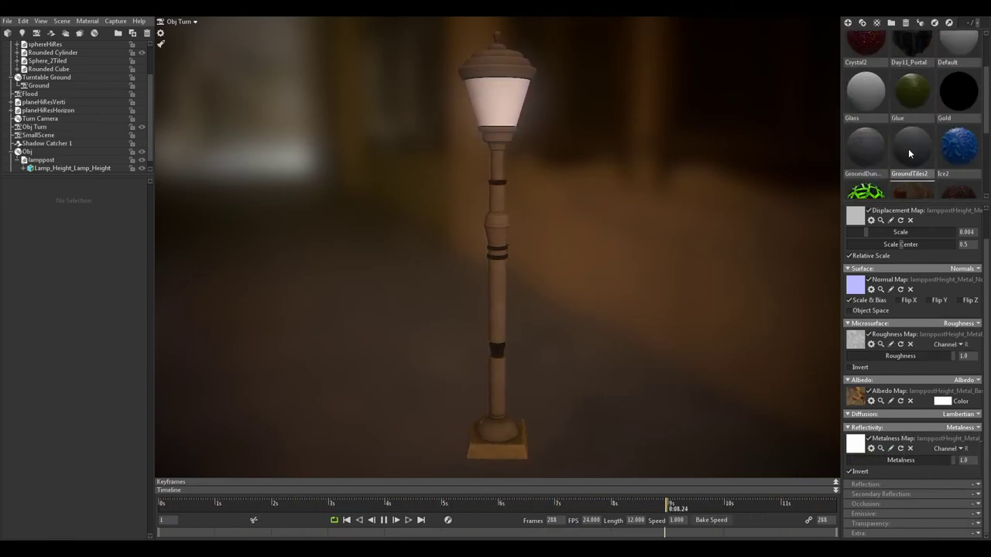
{"action": "left_click", "coordinate": [910, 448]}
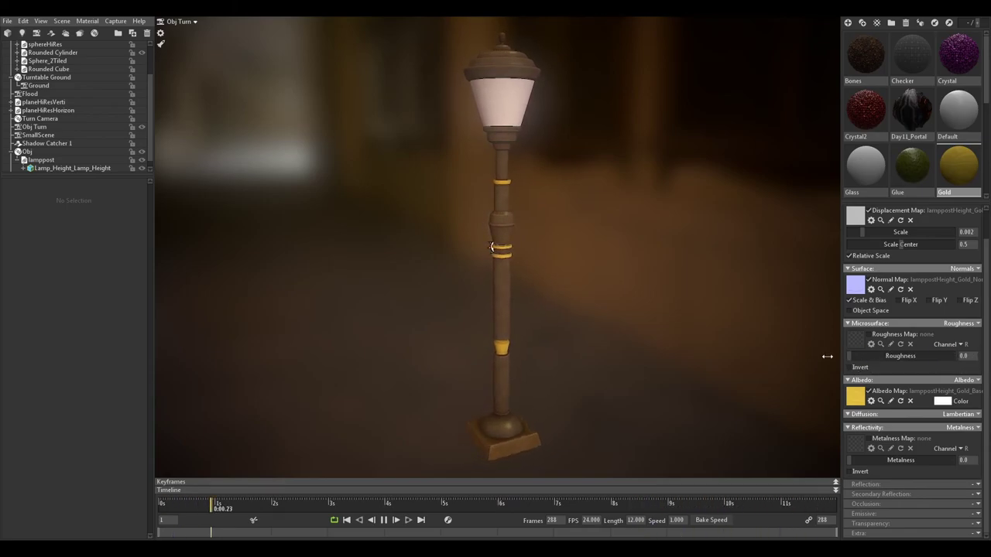
Raise the gold's roughness and metalness and flip the normal map's Y direction
{"action": "left_click_drag", "start_coordinate": [852, 357], "coordinate": [904, 356]}
{"action": "left_click_drag", "start_coordinate": [851, 459], "coordinate": [951, 460]}
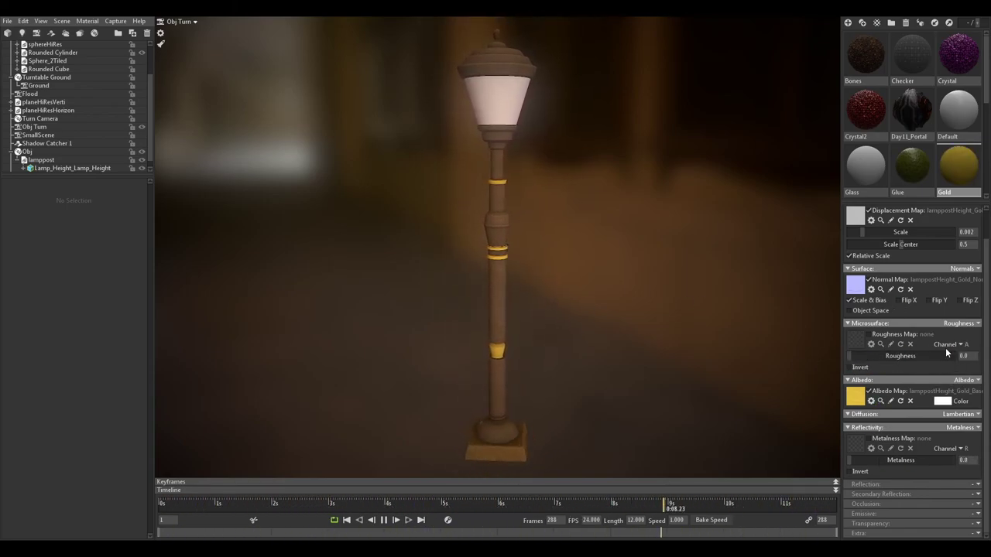
{"action": "scroll", "coordinate": [928, 248], "scroll_direction": "up", "scroll_amount": 2}
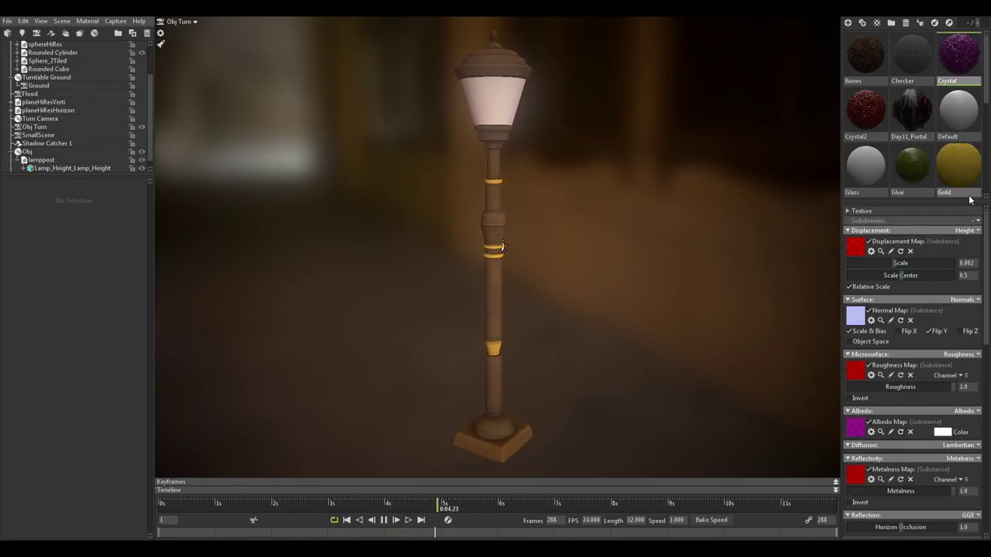
{"action": "left_click", "coordinate": [934, 331]}
Set the gold's metalness to about 0.46 and switch microsurface to Gloss at 0.445
{"action": "scroll", "coordinate": [919, 108], "scroll_direction": "down", "scroll_amount": 3}
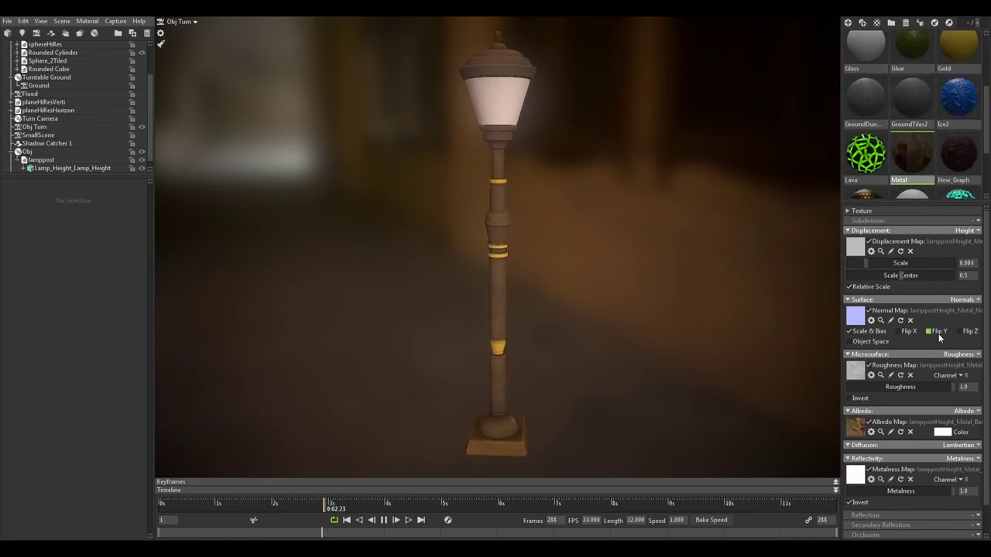
{"action": "scroll", "coordinate": [926, 266], "scroll_direction": "down", "scroll_amount": 1}
{"action": "scroll", "coordinate": [915, 366], "scroll_direction": "down", "scroll_amount": 1}
{"action": "left_click_drag", "start_coordinate": [873, 456], "coordinate": [900, 460]}
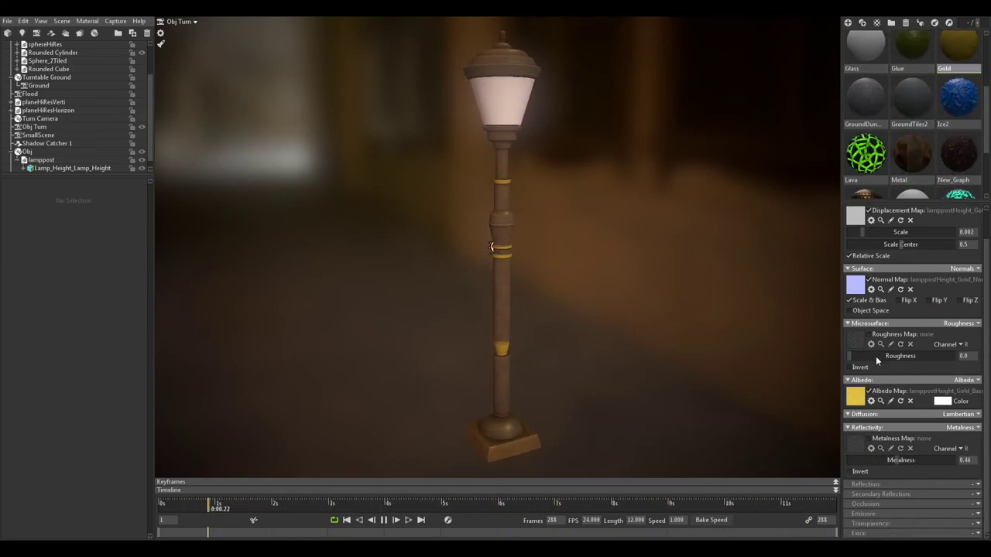
{"action": "left_click", "coordinate": [960, 323]}
{"action": "left_click", "coordinate": [929, 334]}
{"action": "left_click_drag", "start_coordinate": [858, 347], "coordinate": [850, 370]}
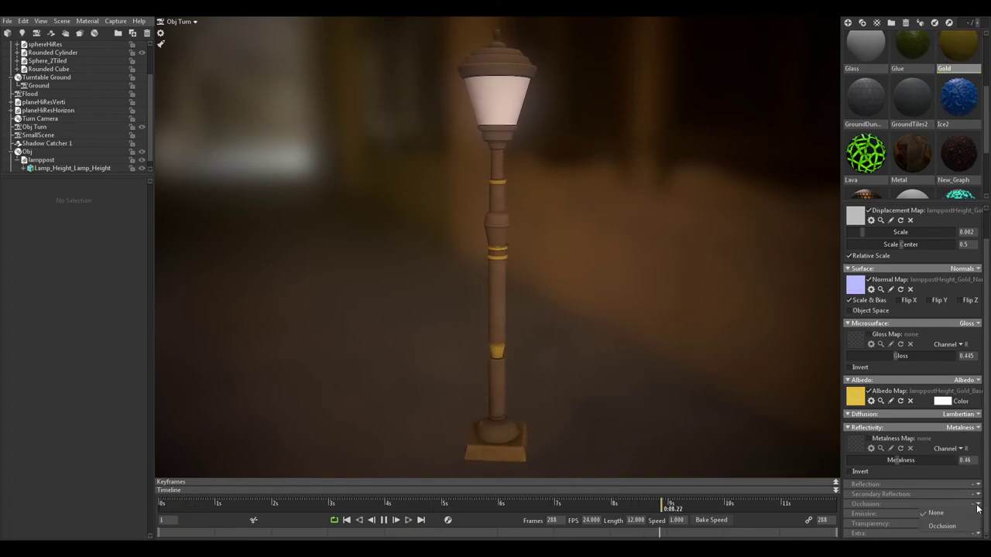
{"action": "left_click", "coordinate": [975, 524]}
{"action": "left_click", "coordinate": [976, 526]}
Try the orMaterial on the lamppost, then undo it
{"action": "scroll", "coordinate": [923, 386], "scroll_direction": "up", "scroll_amount": 2}
{"action": "scroll", "coordinate": [921, 310], "scroll_direction": "up", "scroll_amount": 2}
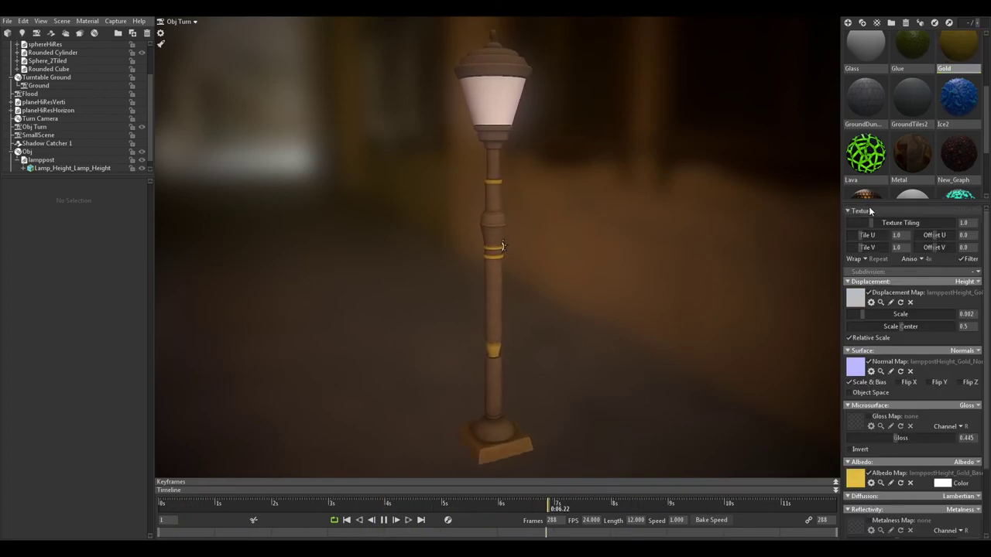
{"action": "left_click_drag", "start_coordinate": [866, 193], "coordinate": [490, 256]}
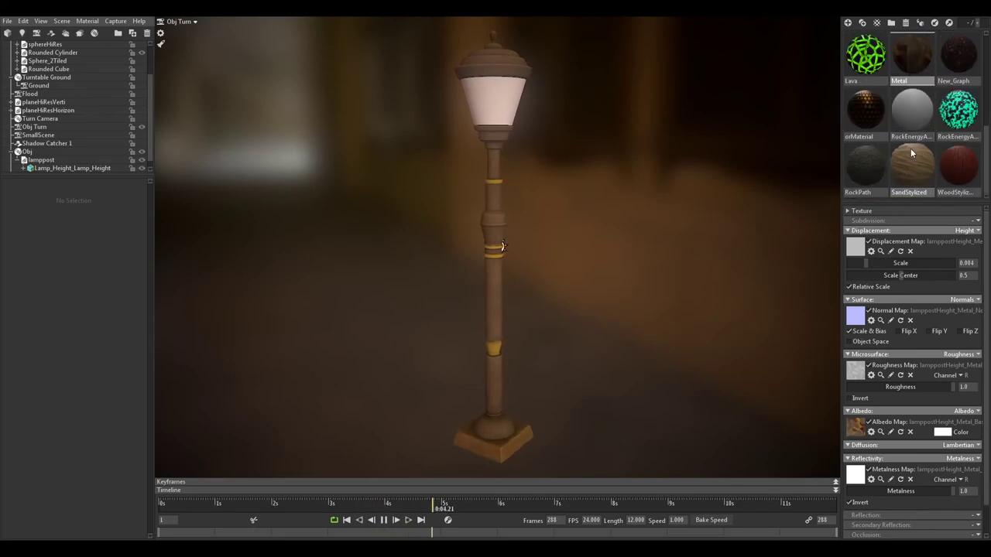
{"action": "key", "text": "ctrl+z"}
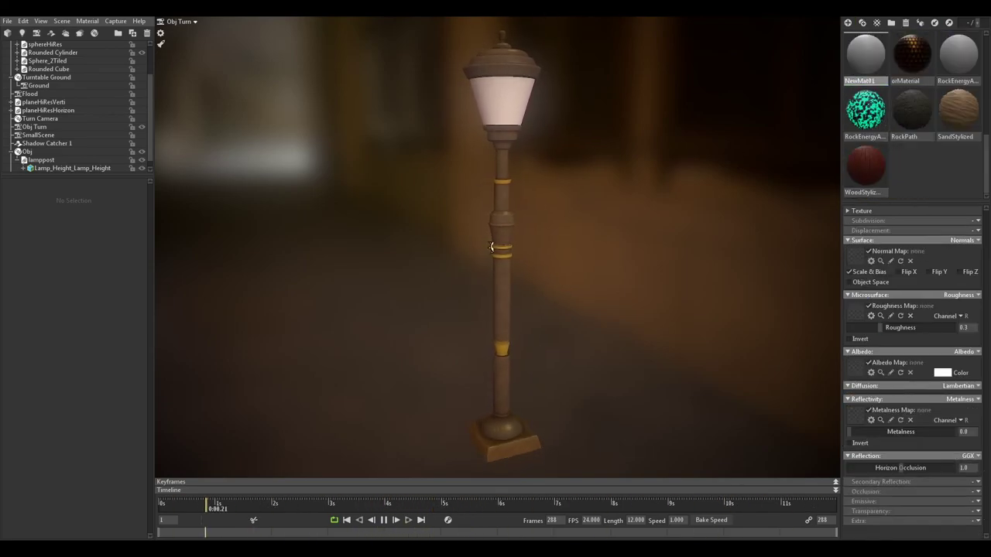
Load the lamppost albedo texture into NewMat01 and set its metalness to 0.485
{"action": "left_click_drag", "start_coordinate": [983, 310], "coordinate": [861, 311]}
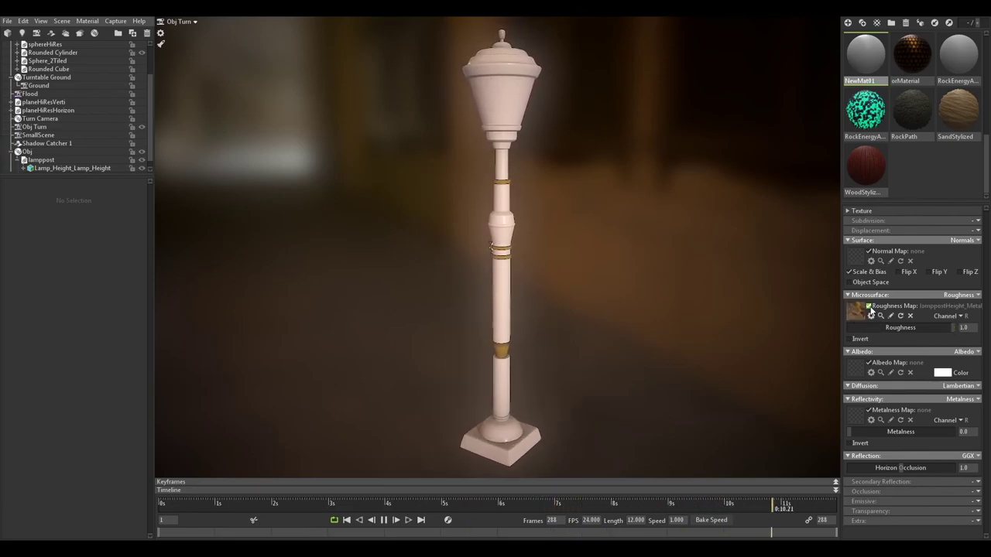
{"action": "key", "text": "ctrl+z"}
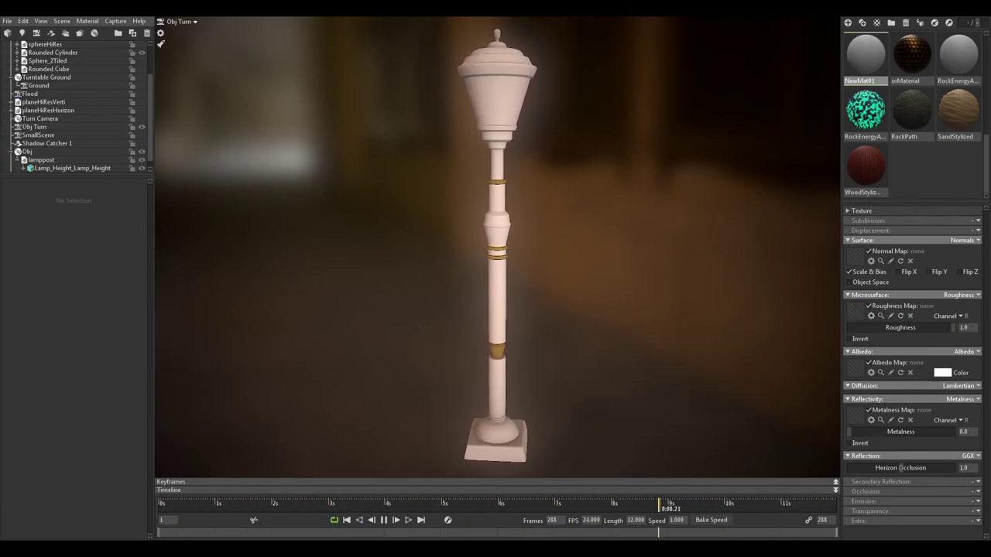
{"action": "left_click_drag", "start_coordinate": [864, 57], "coordinate": [502, 246]}
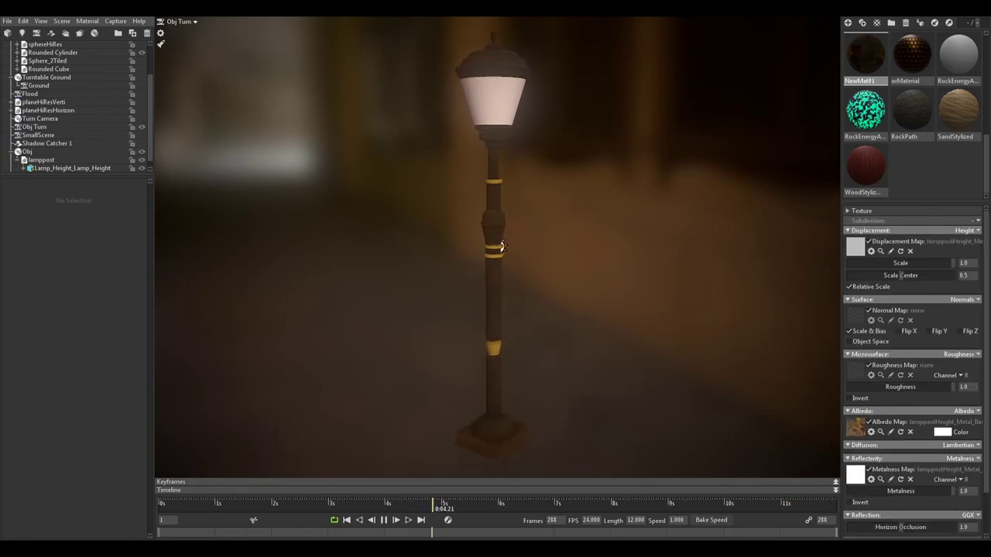
{"action": "left_click_drag", "start_coordinate": [952, 490], "coordinate": [901, 491]}
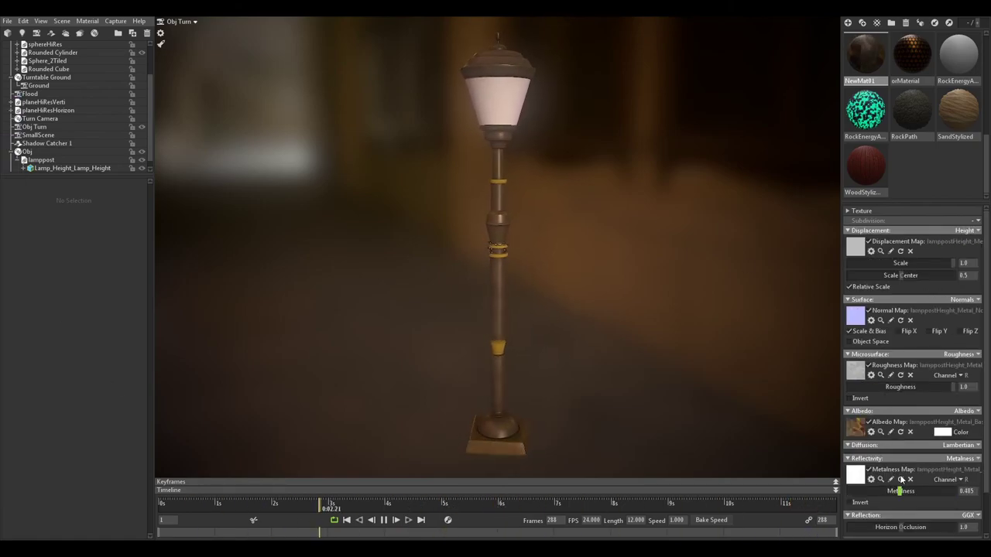
{"action": "scroll", "coordinate": [913, 117], "scroll_direction": "up", "scroll_amount": 1}
Duplicate NewMat01 as NewMat01 (1), keep NewMat01 on the body, and select the gold copy
{"action": "left_click", "coordinate": [920, 23]}
{"action": "mouse_move", "coordinate": [912, 77]}
{"action": "left_mouse_down"}
{"action": "mouse_move", "coordinate": [506, 221]}
{"action": "mouse_move", "coordinate": [498, 248]}
{"action": "left_mouse_up"}
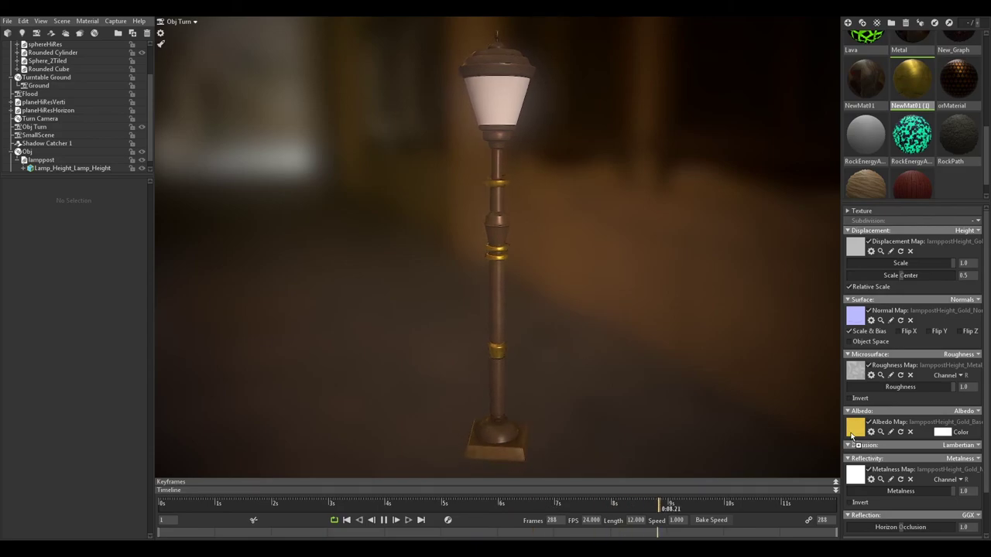
{"action": "left_click_drag", "start_coordinate": [865, 77], "coordinate": [503, 246]}
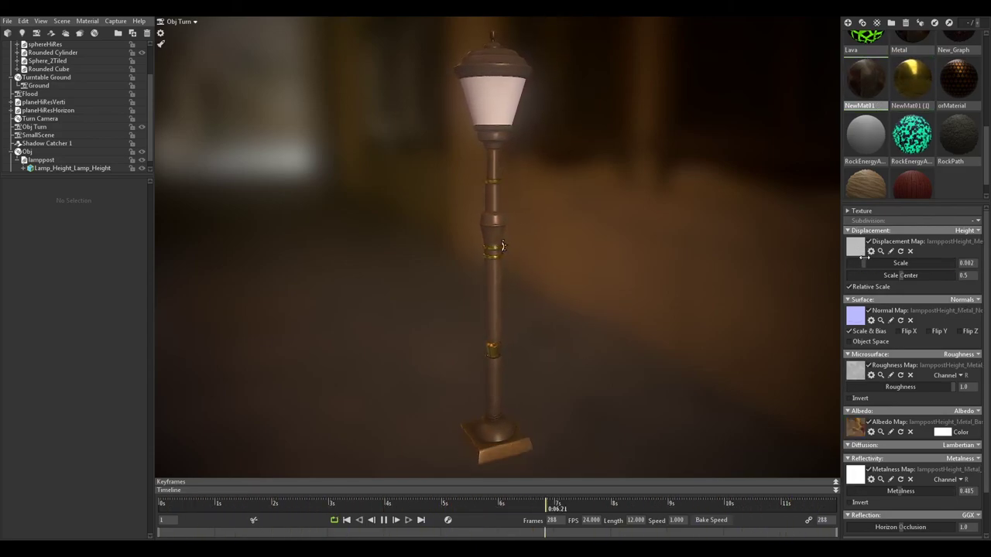
{"action": "left_click", "coordinate": [911, 78]}
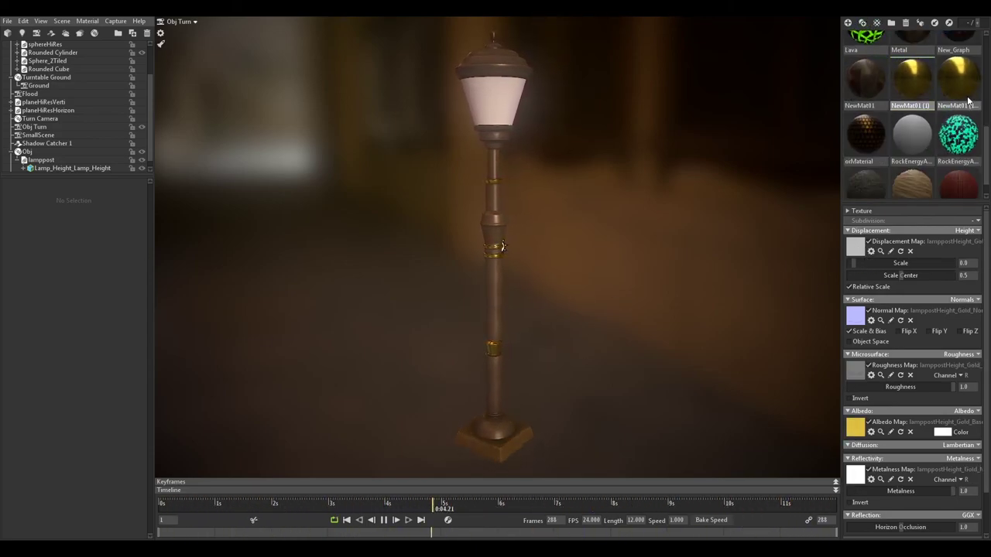
Apply the NewMat01 copy to the lamp head and raise its emissive intensity to 10
{"action": "left_click_drag", "start_coordinate": [967, 100], "coordinate": [526, 92]}
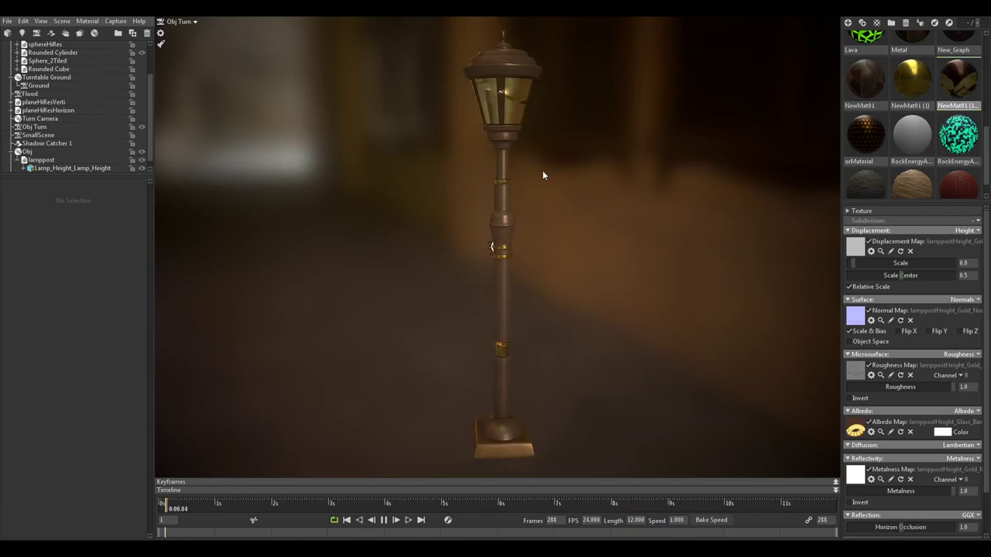
{"action": "scroll", "coordinate": [858, 487], "scroll_direction": "down", "scroll_amount": 3}
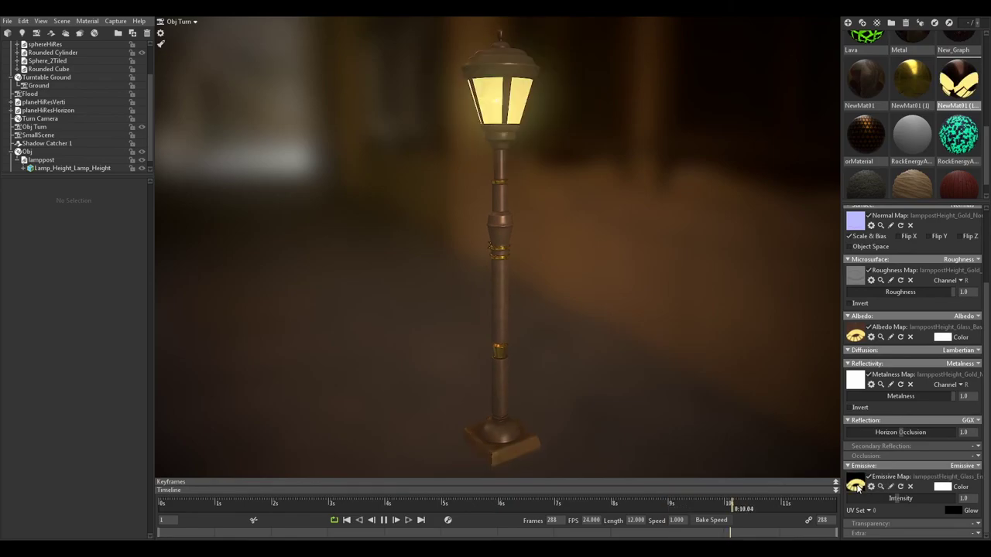
{"action": "scroll", "coordinate": [858, 488], "scroll_direction": "up", "scroll_amount": 2}
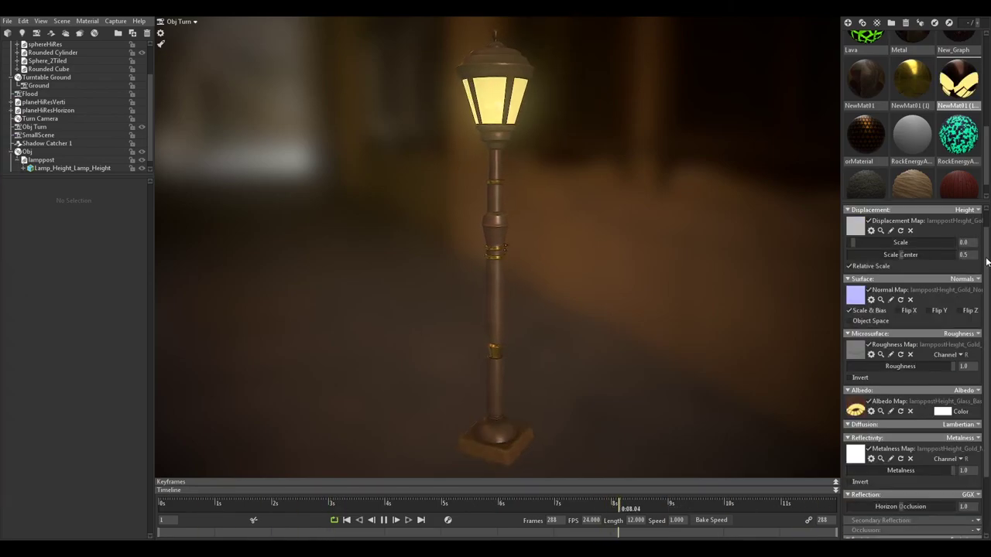
{"action": "scroll", "coordinate": [862, 327], "scroll_direction": "up", "scroll_amount": 1}
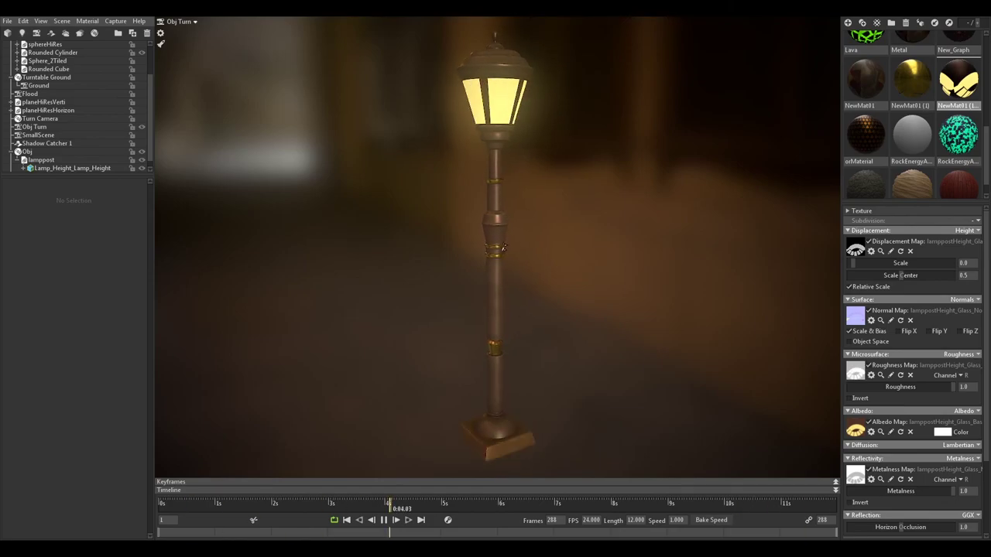
{"action": "scroll", "coordinate": [916, 486], "scroll_direction": "down", "scroll_amount": 3}
{"action": "left_click_drag", "start_coordinate": [916, 486], "coordinate": [986, 501]}
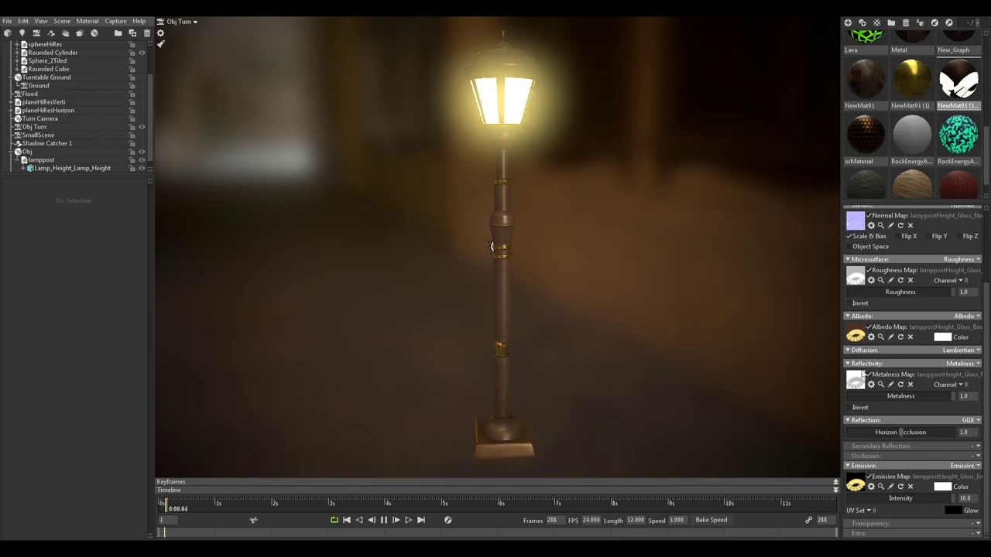
Set the glass material's emissive colour to warm yellow ffe852 (255, 238, 130)
{"action": "left_click", "coordinate": [880, 486]}
{"action": "left_click", "coordinate": [409, 201]}
{"action": "left_click", "coordinate": [942, 487]}
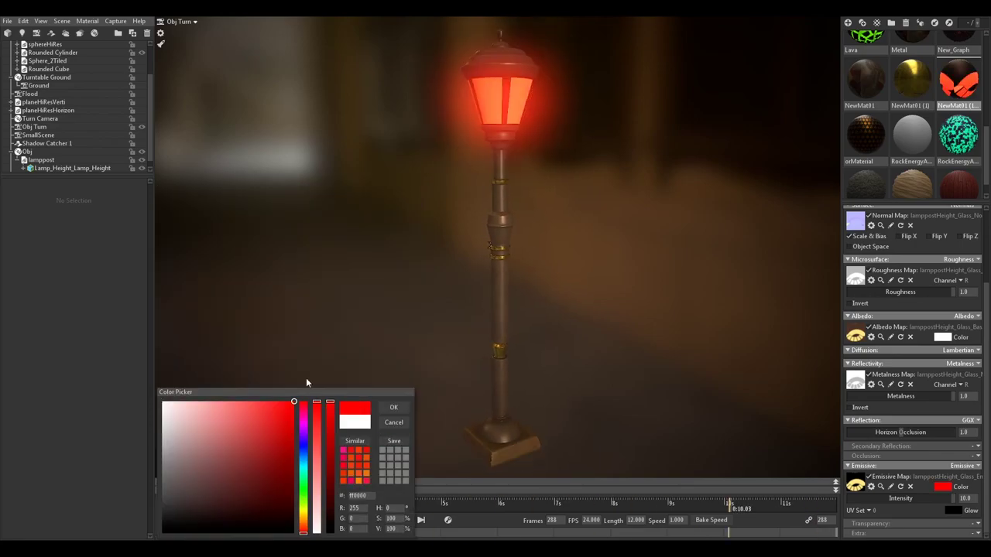
{"action": "left_click", "coordinate": [303, 515]}
{"action": "left_click_drag", "start_coordinate": [225, 410], "coordinate": [252, 275]}
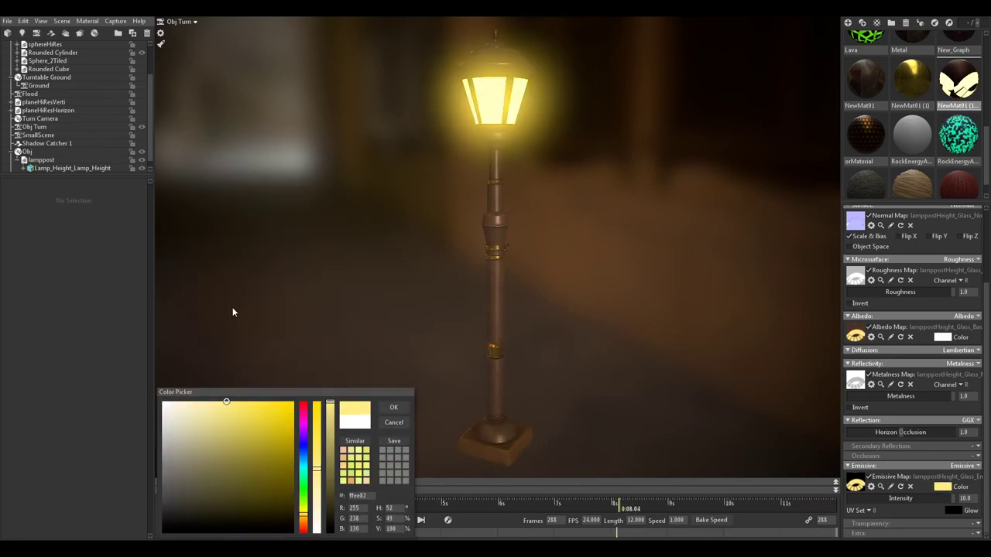